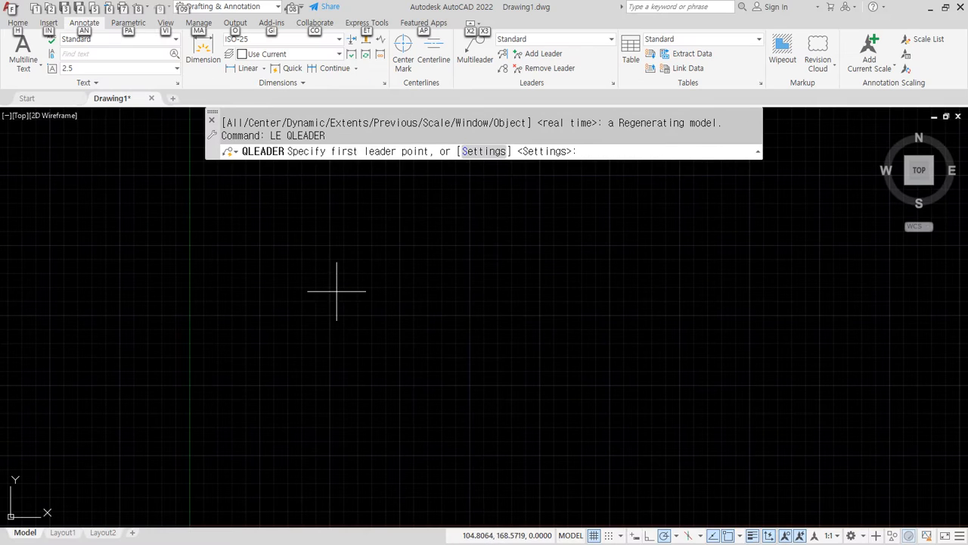
Step: Draw a quick leader with its arrow tip at the lower left, a slanted line rising rightward and a short horizontal landing
click(330, 360)
scroll(339, 332, up, 8)
middle_drag(302, 403, 373, 226)
scroll(372, 226, up, 2)
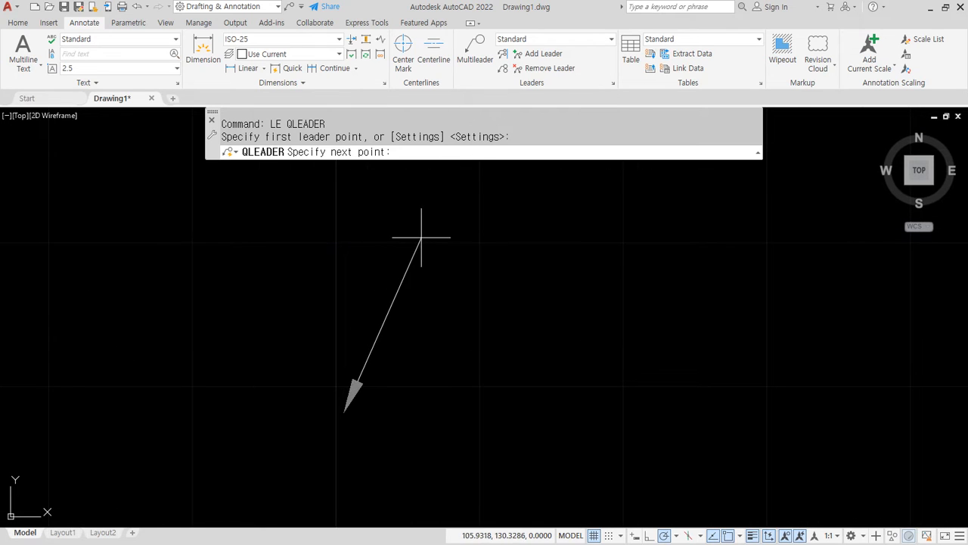
click(453, 222)
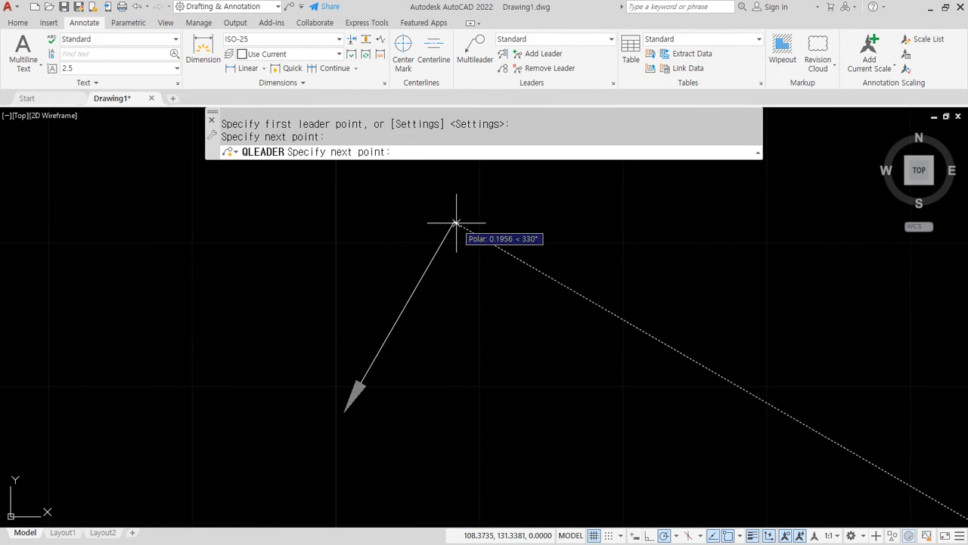
click(521, 221)
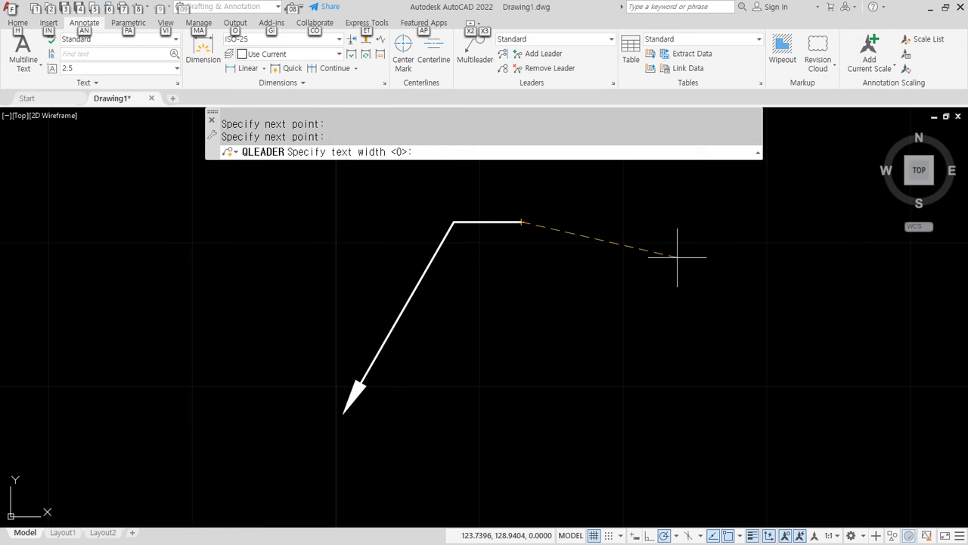
mouse_move(354, 435)
mouse_down()
mouse_move(335, 423)
mouse_move(363, 422)
mouse_up()
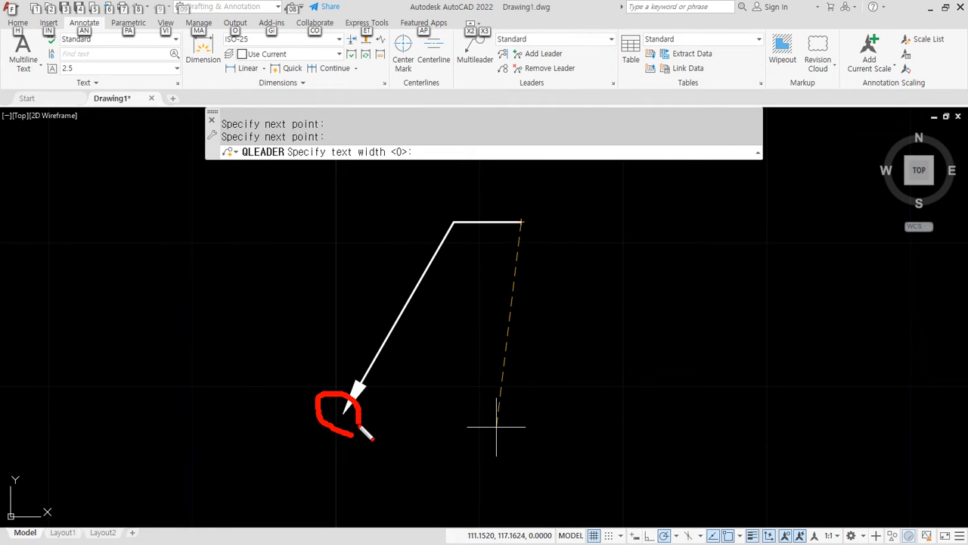
mouse_move(456, 237)
mouse_down()
mouse_move(445, 227)
mouse_move(454, 216)
mouse_move(463, 225)
mouse_up()
drag(529, 235, 528, 227)
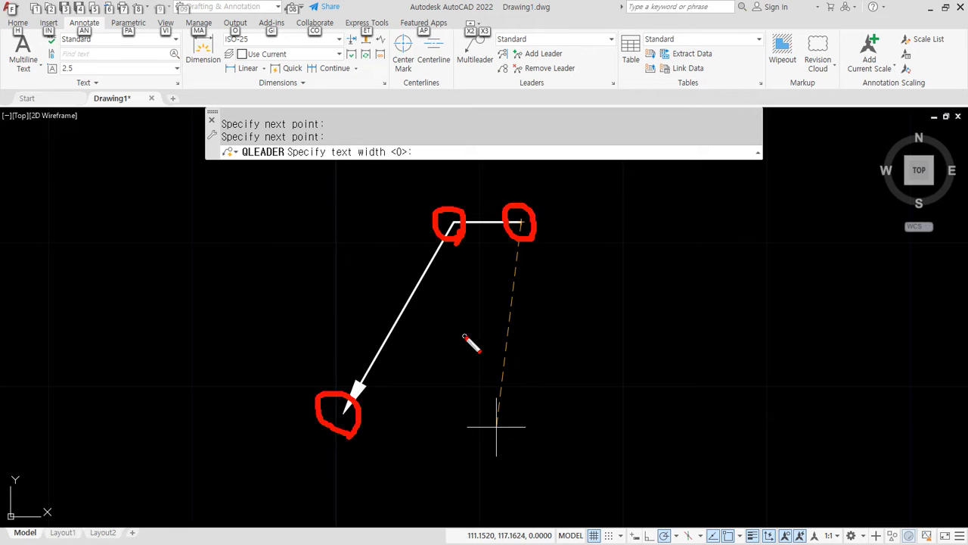
key(e)
mouse_move(488, 237)
mouse_down()
mouse_move(442, 232)
mouse_move(495, 202)
mouse_move(536, 223)
mouse_move(486, 236)
mouse_move(491, 303)
mouse_move(472, 262)
mouse_move(500, 250)
mouse_up()
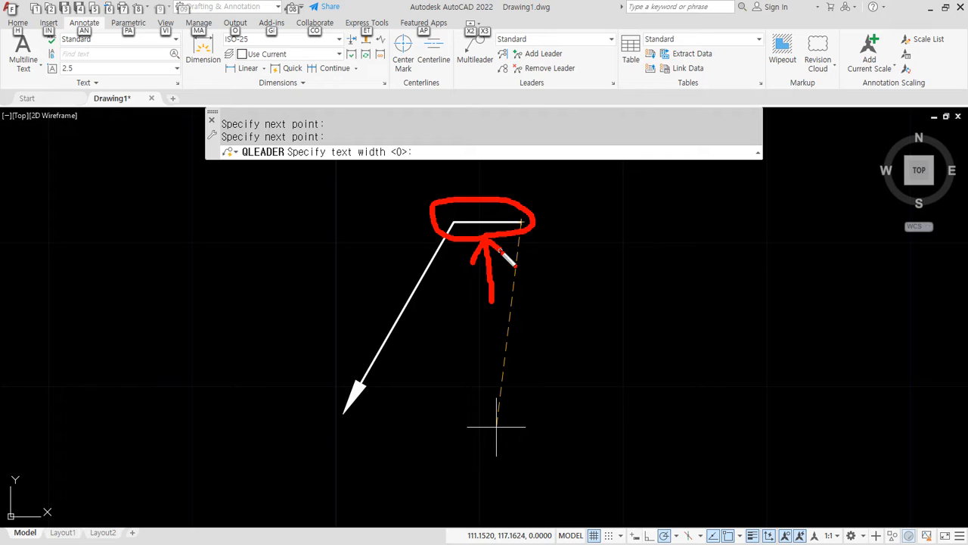
mouse_move(470, 254)
mouse_down()
mouse_move(500, 246)
mouse_move(451, 249)
mouse_move(538, 246)
mouse_move(444, 197)
mouse_move(532, 259)
mouse_up()
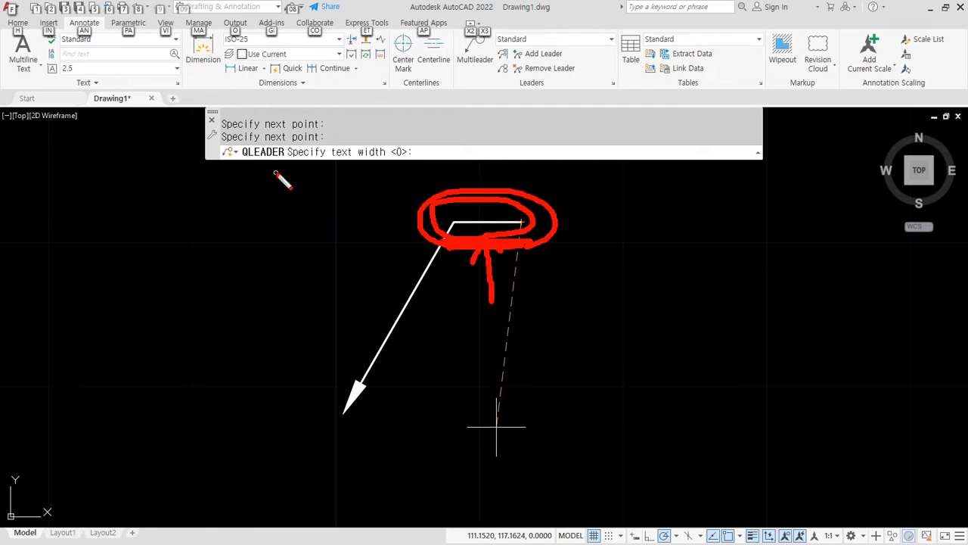
drag(242, 165, 321, 165)
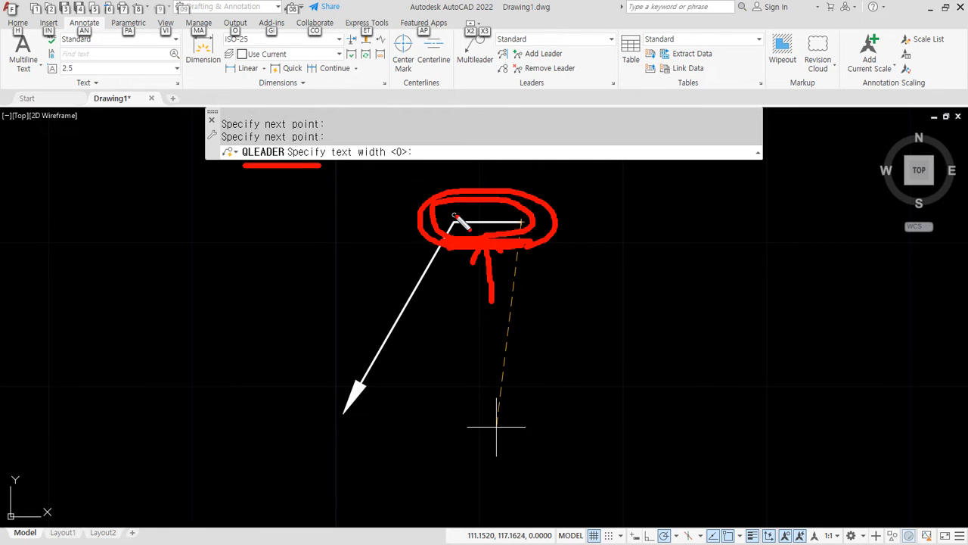
key(e)
mouse_move(305, 378)
mouse_down()
mouse_move(336, 399)
mouse_move(321, 406)
mouse_up()
mouse_move(401, 194)
mouse_down()
mouse_move(433, 219)
mouse_move(421, 221)
mouse_up()
mouse_move(534, 188)
mouse_down()
mouse_move(521, 220)
mouse_move(548, 212)
mouse_up()
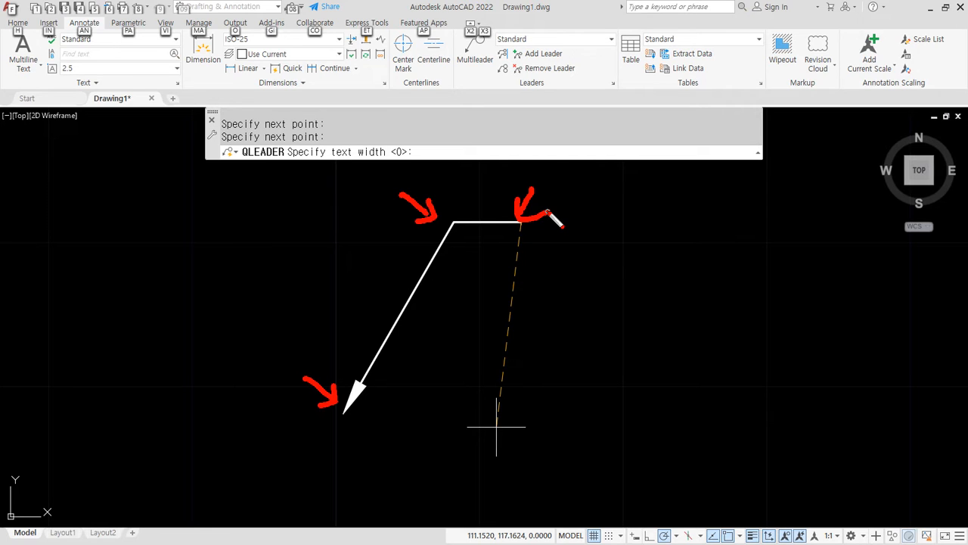
drag(413, 458, 363, 425)
drag(391, 416, 369, 444)
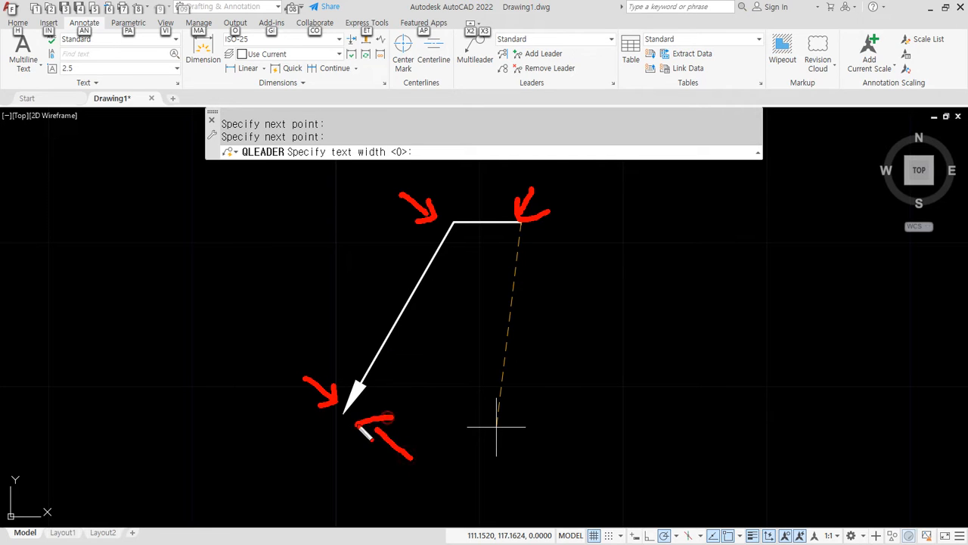
drag(478, 274, 470, 242)
drag(470, 242, 482, 257)
mouse_move(559, 249)
mouse_down()
mouse_move(546, 201)
mouse_move(555, 254)
mouse_up()
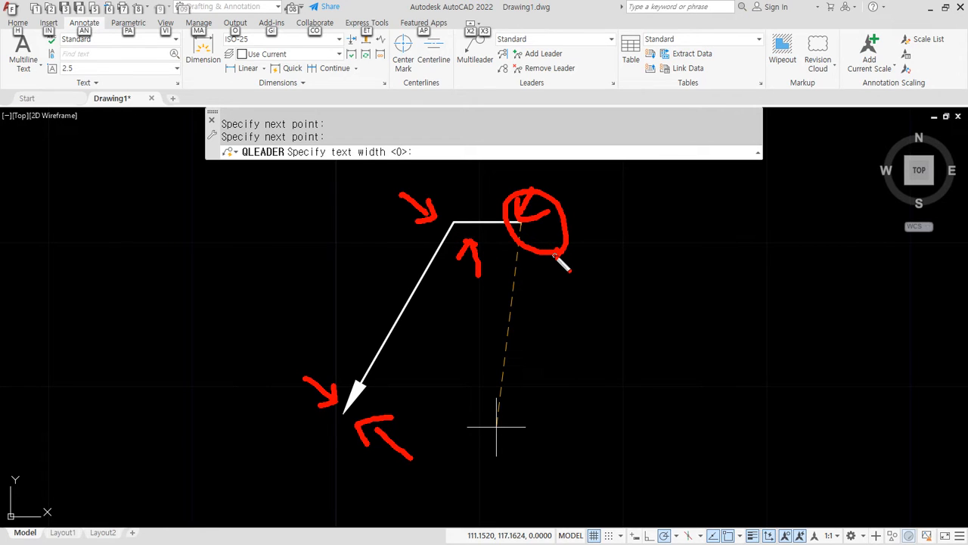
drag(340, 164, 427, 169)
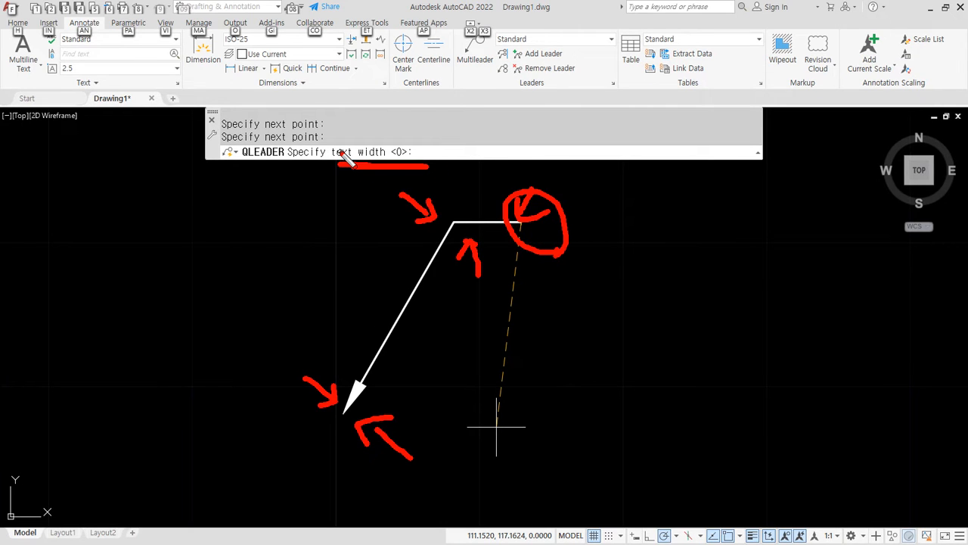
key(Escape)
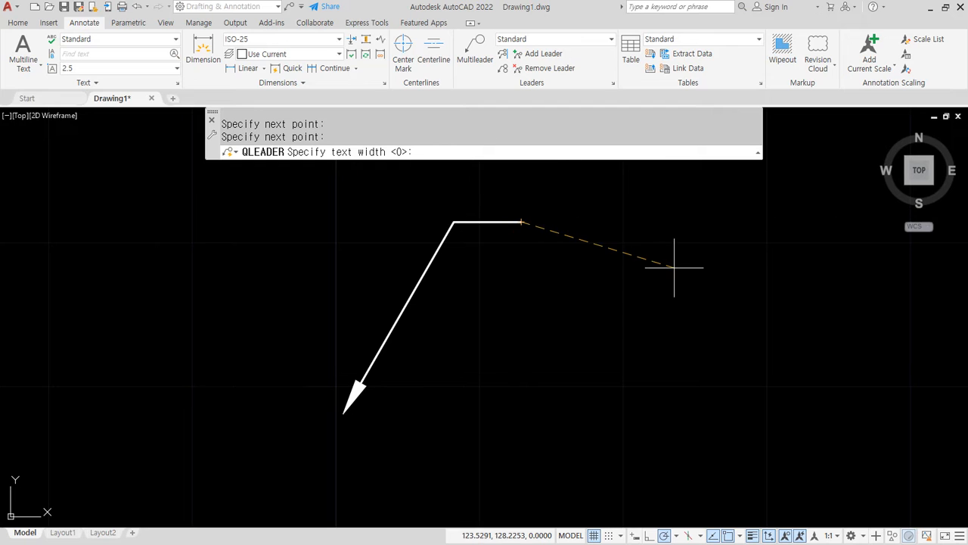
Step: Accept the default text width and add the four-line note "동해물과 백두산이 / 마르고 닳도록 / 하느님이 보우하사 / 우리나라 만세" to the leader
key(Return)
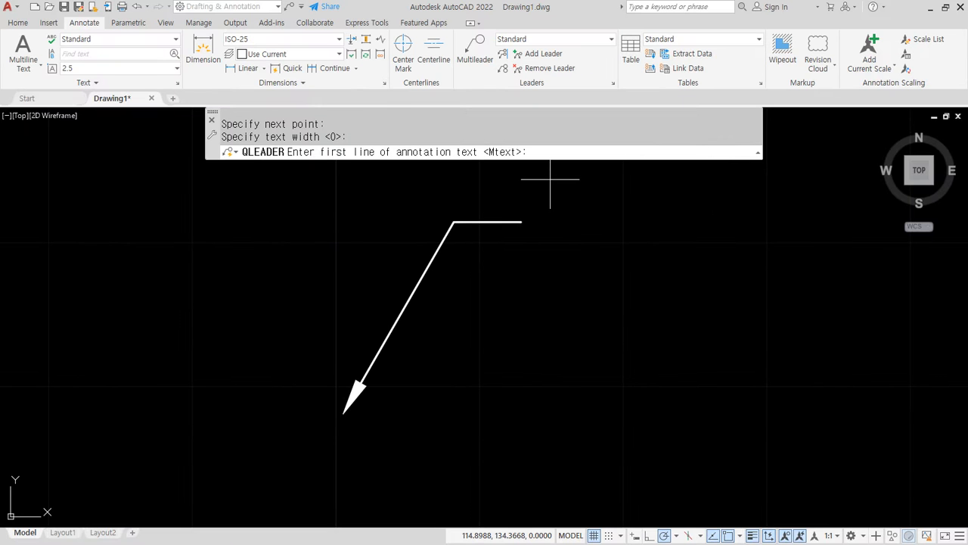
key(Return)
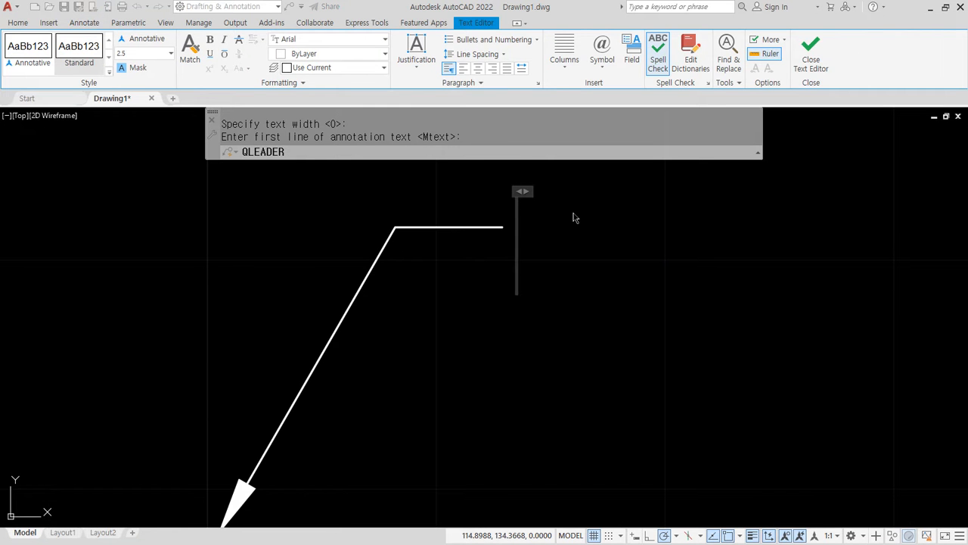
text(동해물과 백두산이)
key(Return)
text(마르고 닳돌)
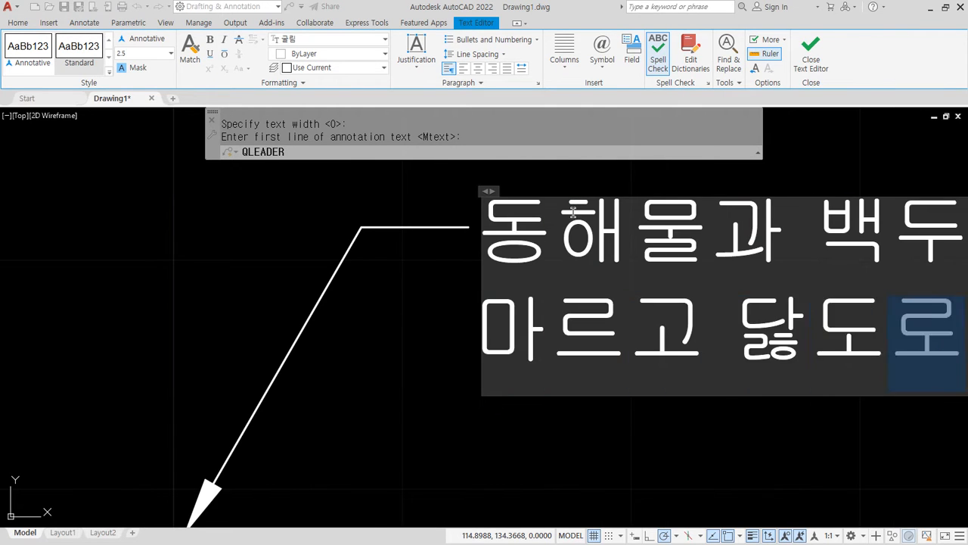
text(록)
key(Return)
text(하느님이 보)
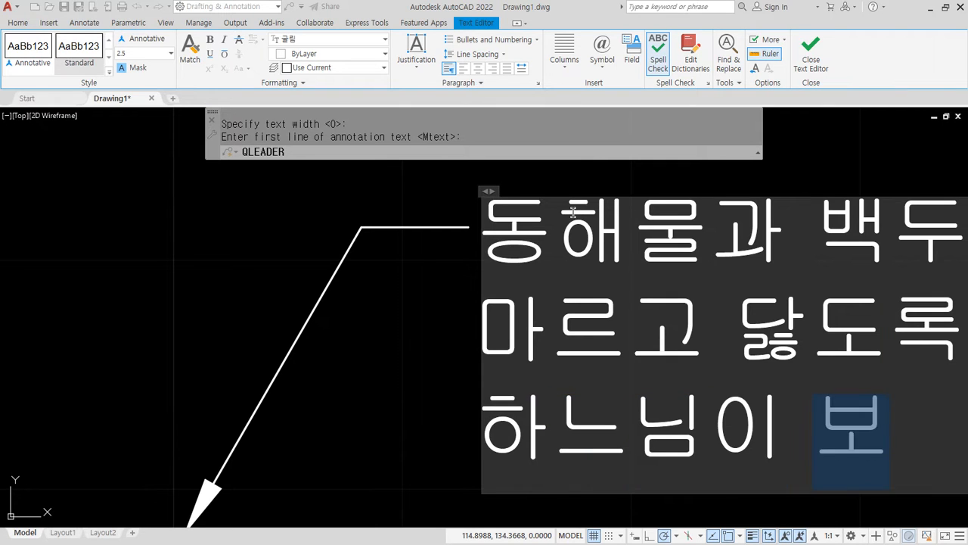
text(우하사)
key(Return)
text(우리나라 만세)
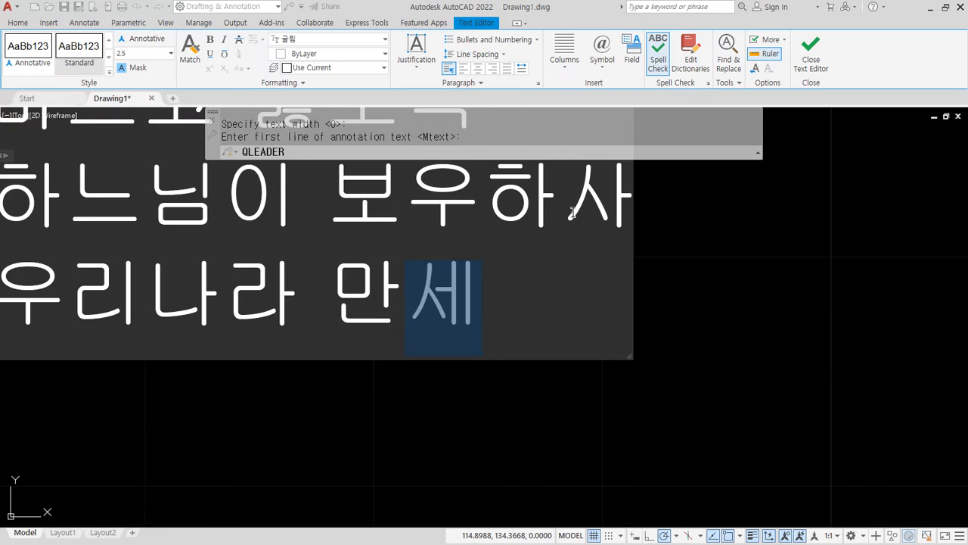
key(ctrl+Return)
scroll(503, 217, down, 5)
middle_drag(386, 298, 411, 367)
mouse_move(410, 368)
mouse_down()
mouse_move(412, 184)
mouse_move(605, 335)
mouse_move(431, 358)
mouse_up()
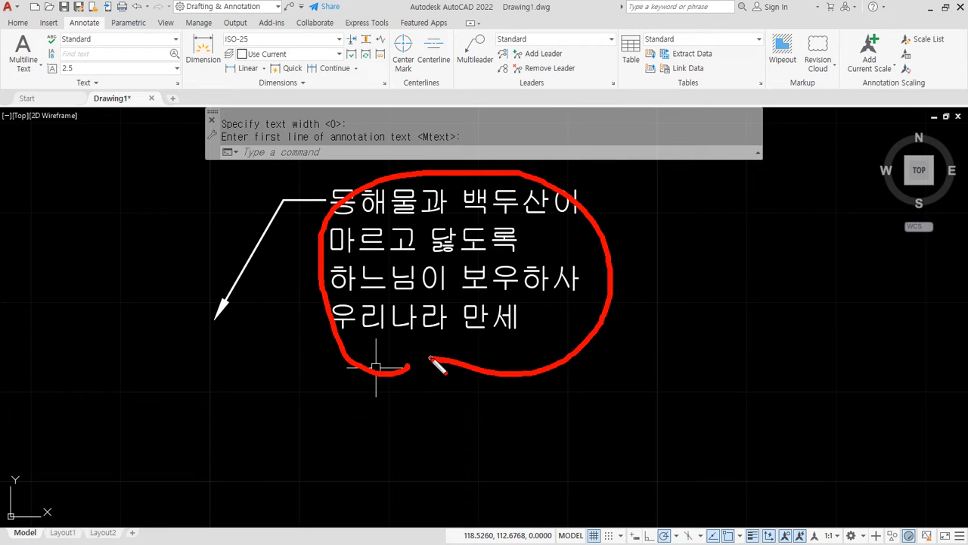
key(Escape)
Step: Draw a second quick leader right of the first note, with the arrow pointing up and a short horizontal landing at its lower end
scroll(432, 234, down, 2)
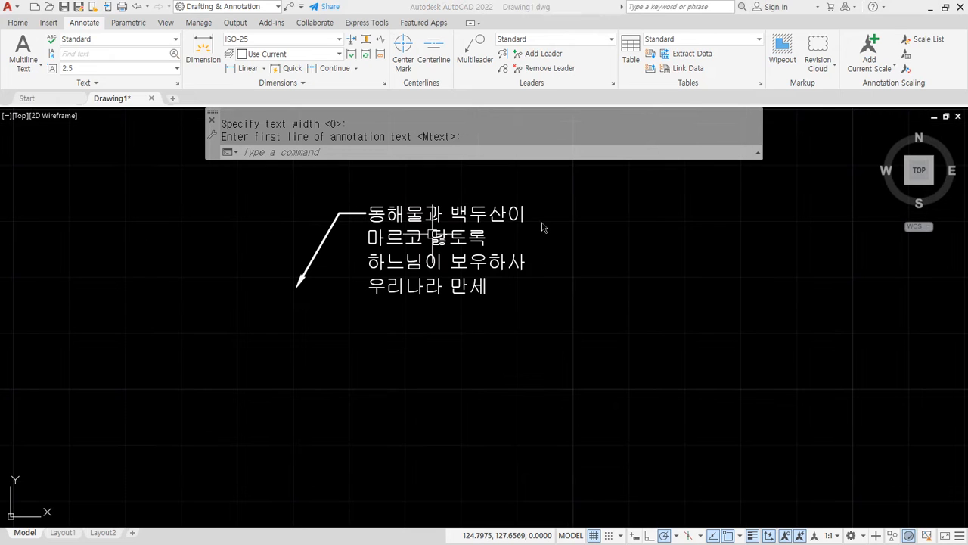
middle_drag(627, 276, 415, 301)
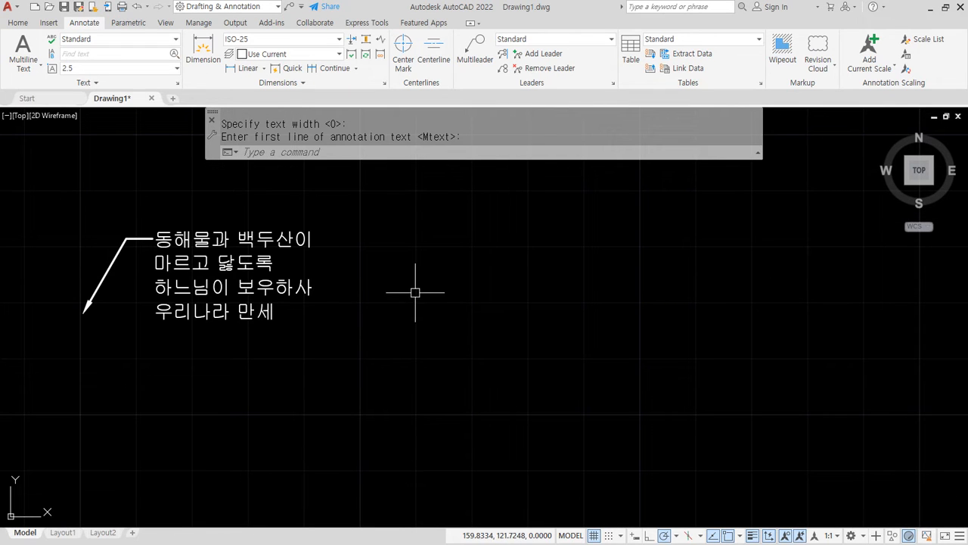
text(le)
key(Return)
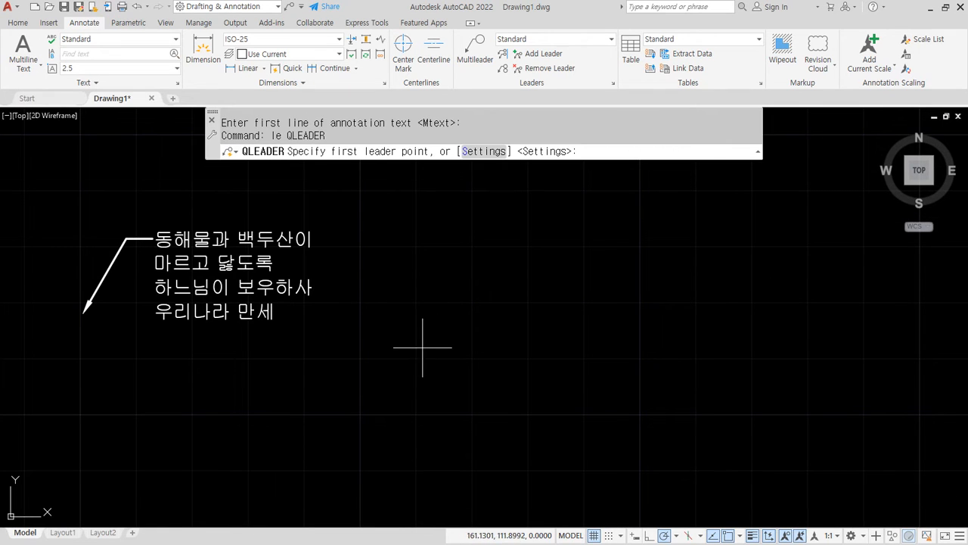
click(379, 242)
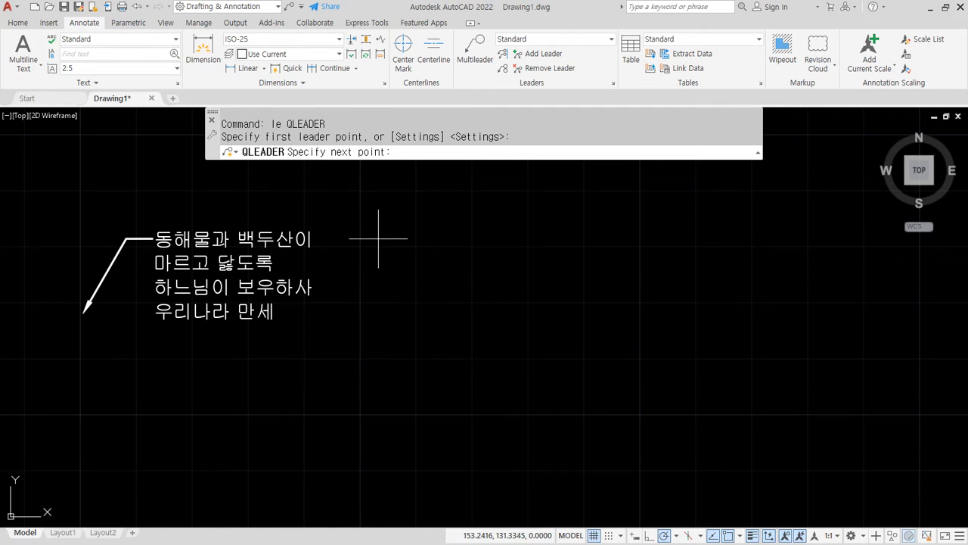
click(418, 362)
click(445, 362)
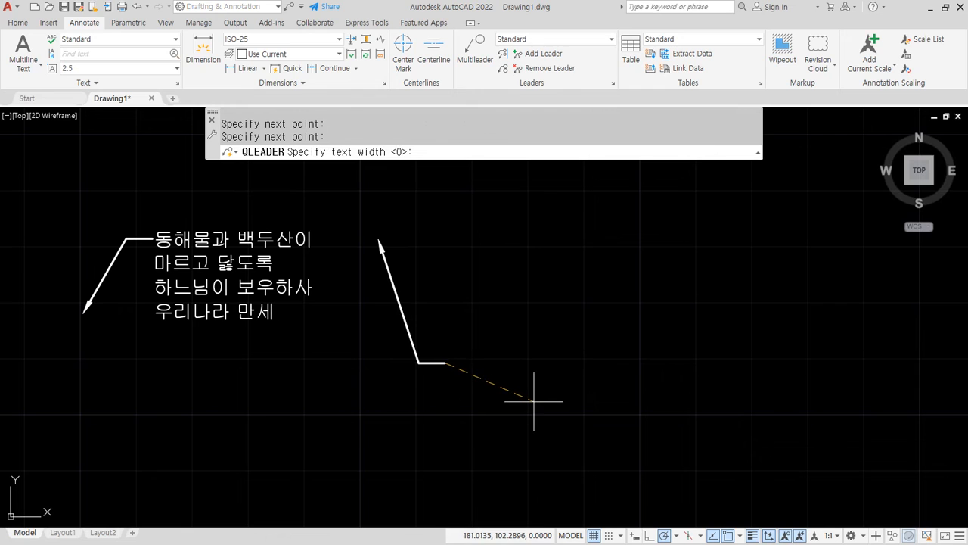
Step: Accept the default text width and add the single-line note "동해물과 백두산이" to the second leader
key(Return)
key(Return)
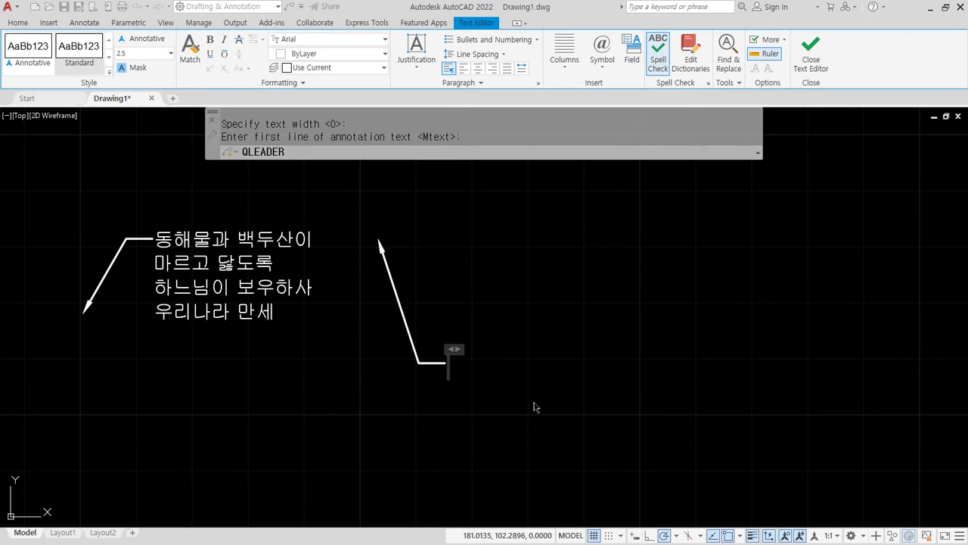
text(도)
text(해물과 ㅂ)
text(두산이)
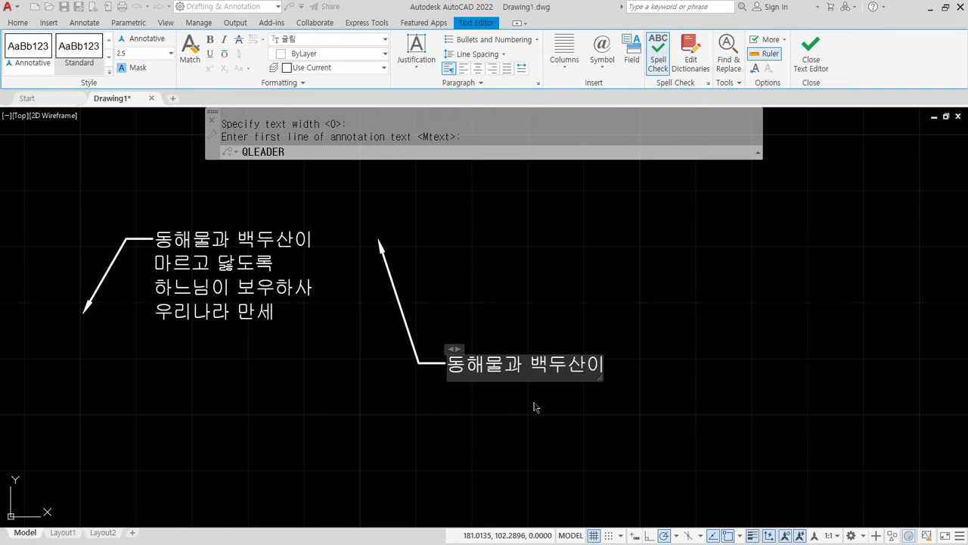
click(534, 407)
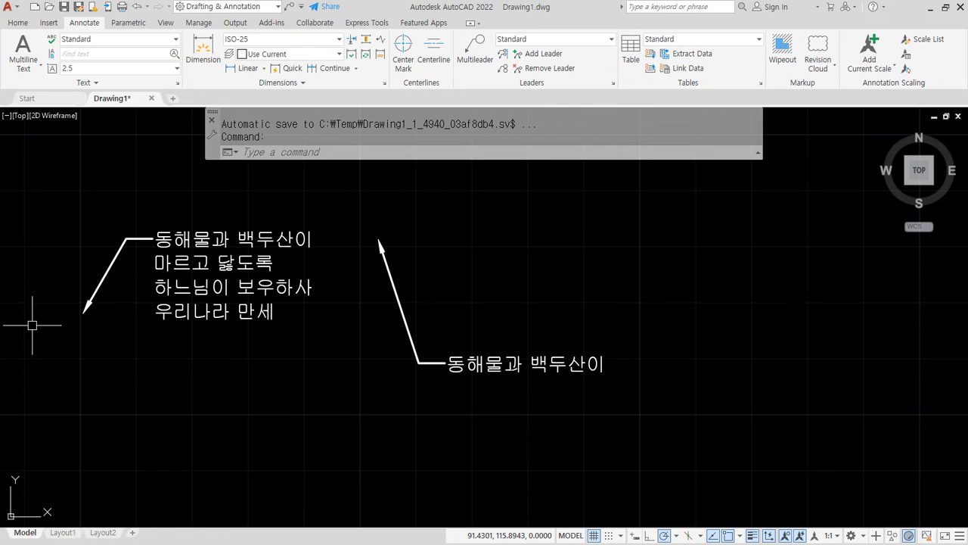
Step: Start another quick leader and open its Leader Settings before placing the first point
middle_drag(560, 332, 537, 336)
text(le)
key(Return)
middle_drag(621, 278, 469, 267)
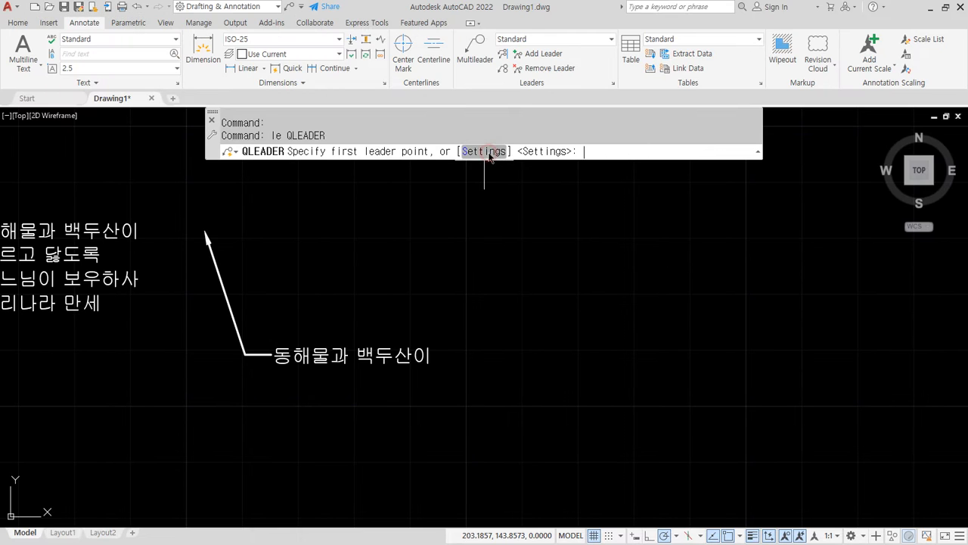
click(509, 139)
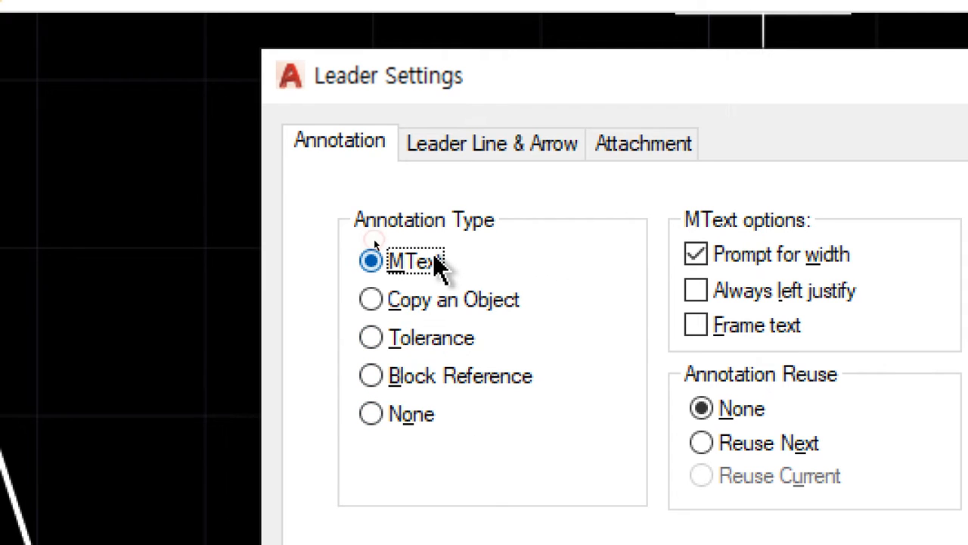
Step: Compare the annotation types MText, Copy an Object, Tolerance, Block Reference and None by selecting them in turn in Leader Settings
click(463, 301)
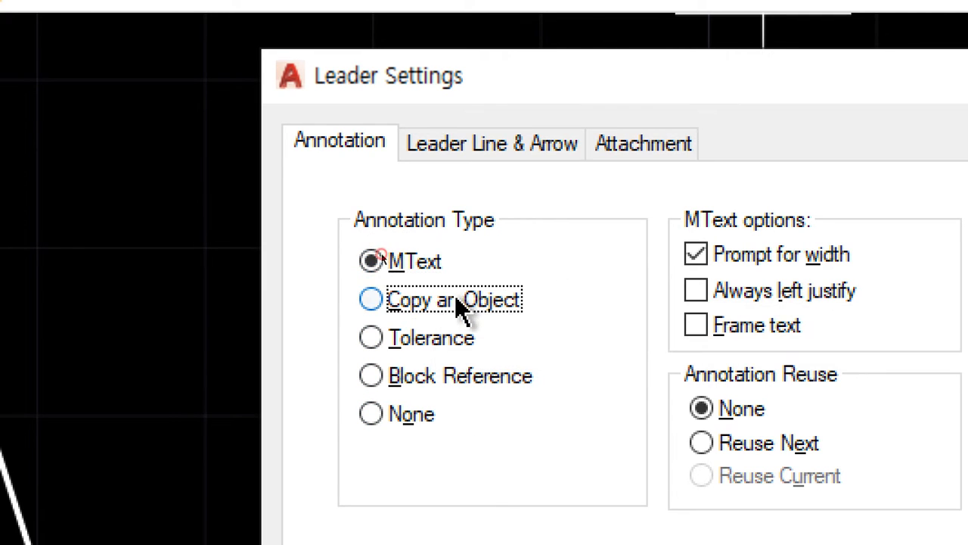
click(437, 350)
click(431, 389)
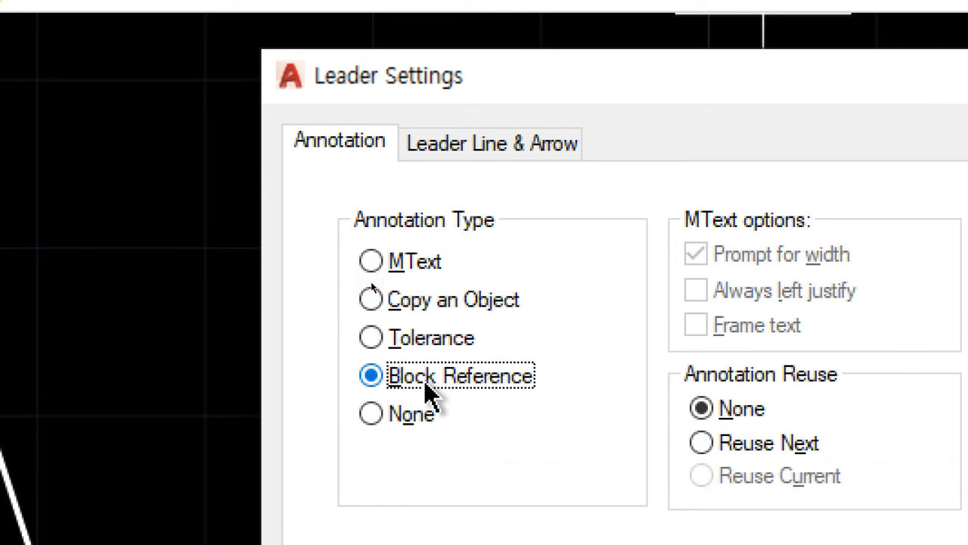
click(410, 421)
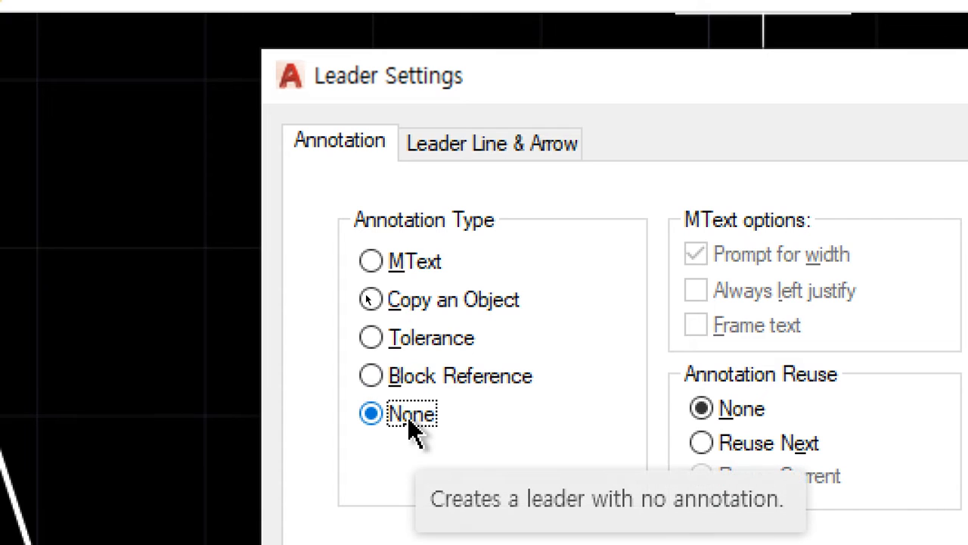
click(418, 274)
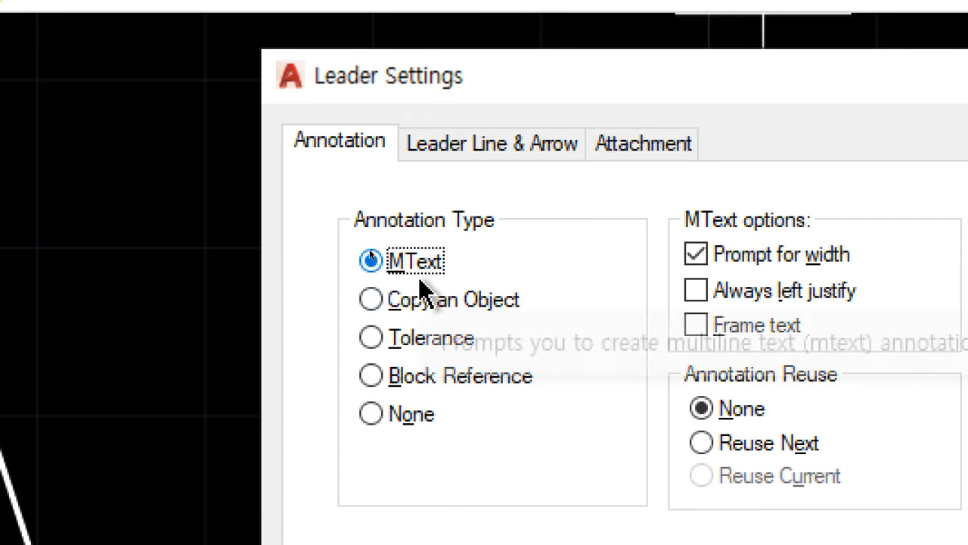
click(425, 339)
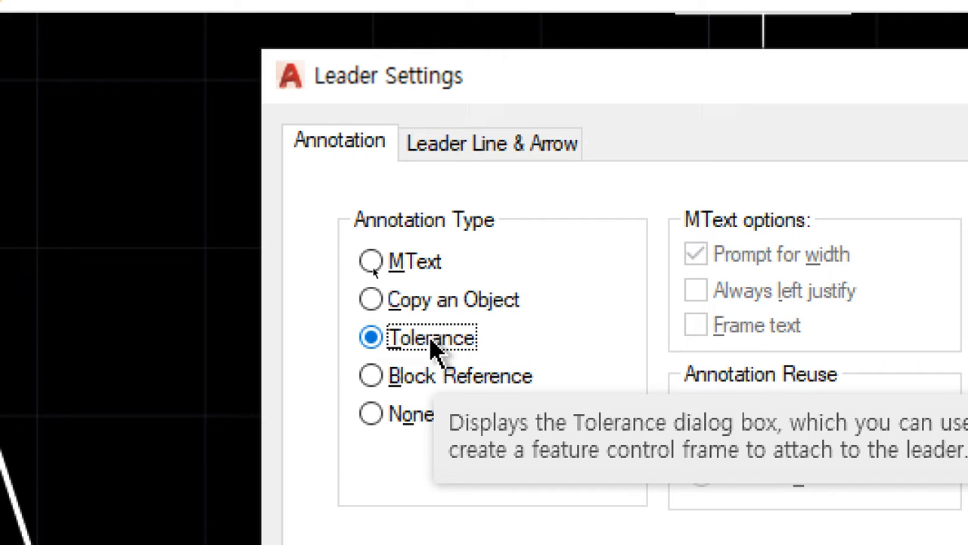
click(446, 376)
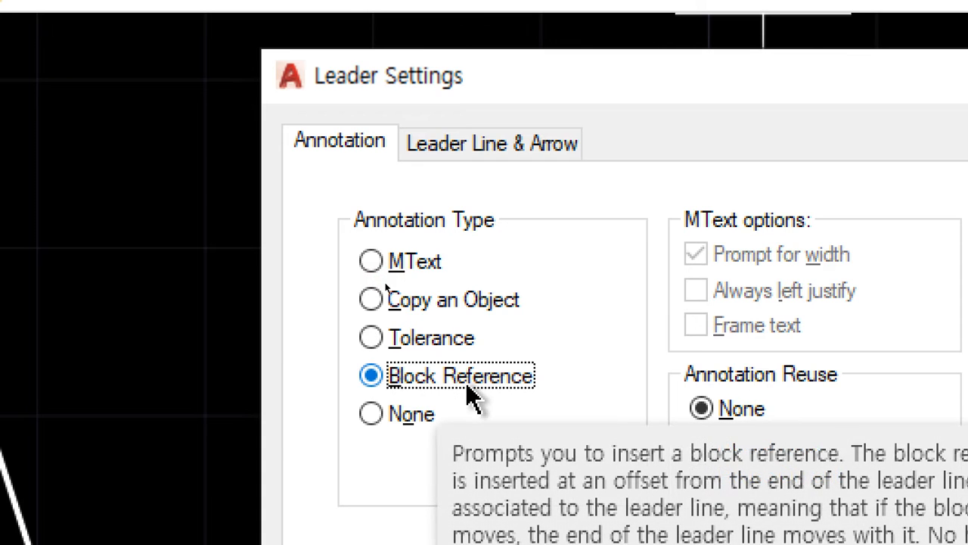
click(418, 261)
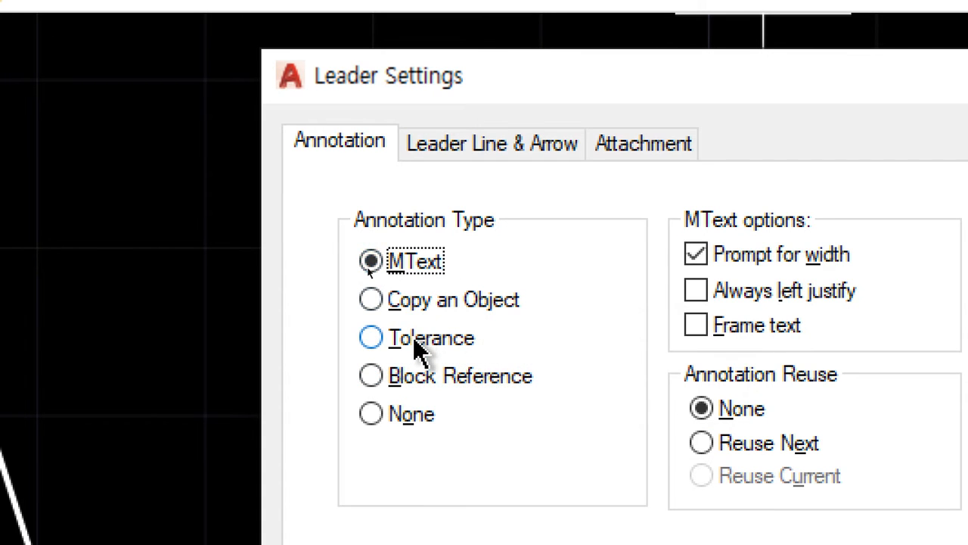
click(415, 337)
click(408, 265)
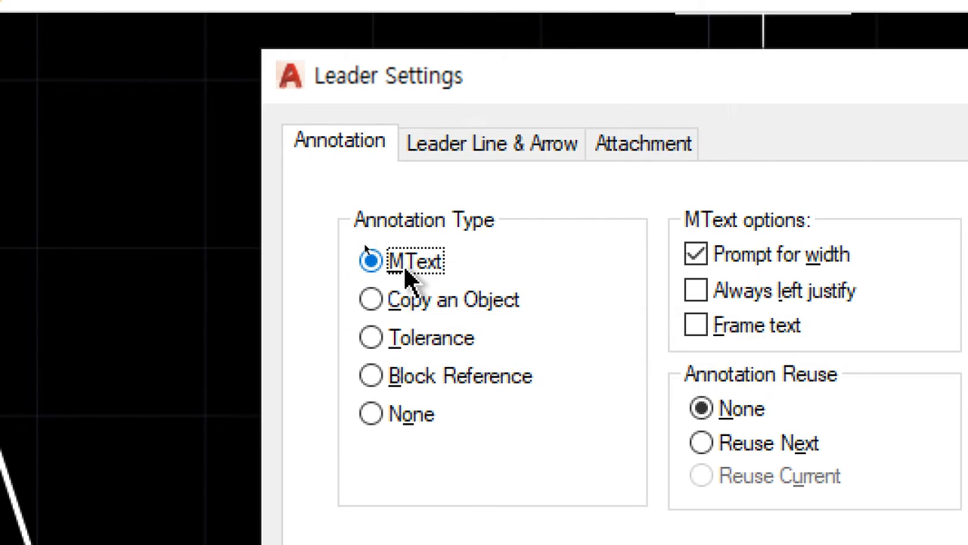
click(425, 302)
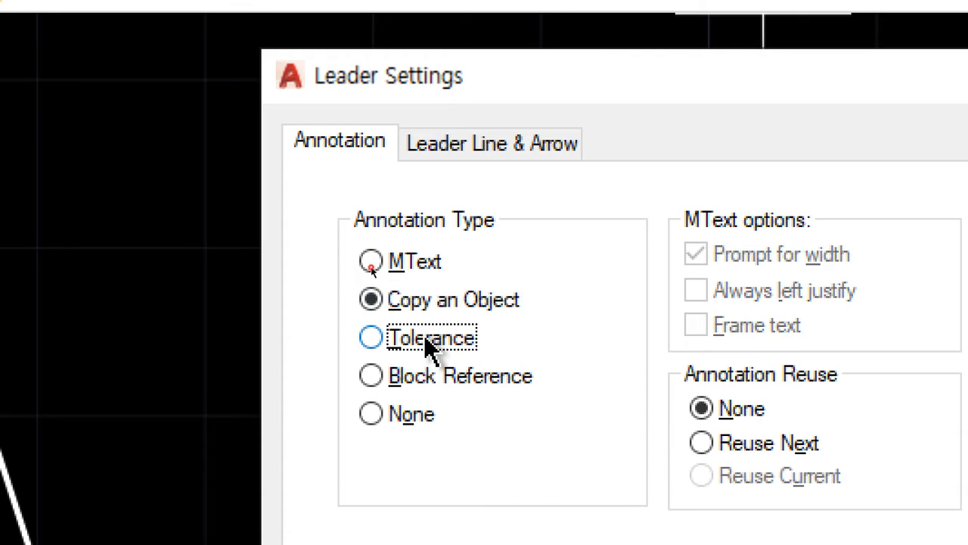
click(425, 337)
click(424, 378)
click(420, 415)
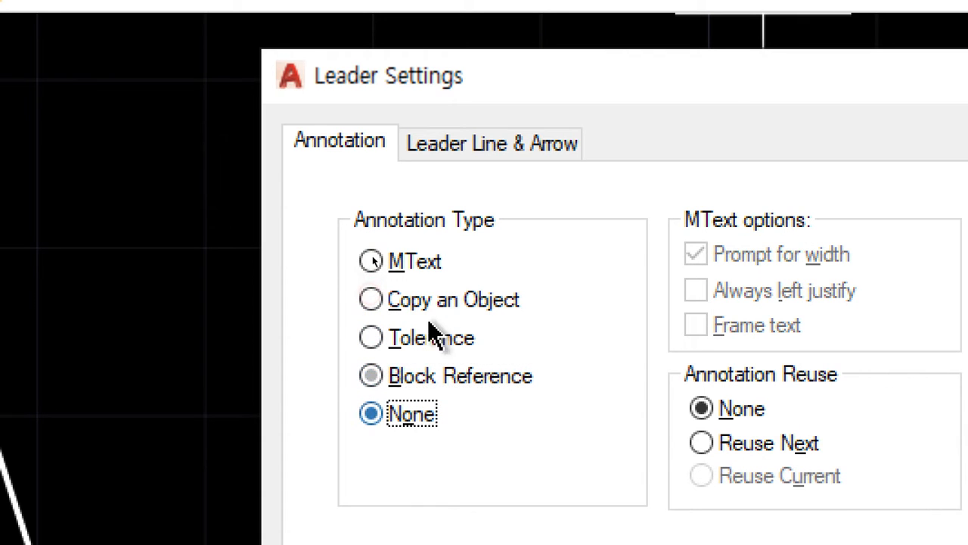
Step: Set the annotation type back to MText, review the multi-line text attachment options, and accept the settings
click(426, 274)
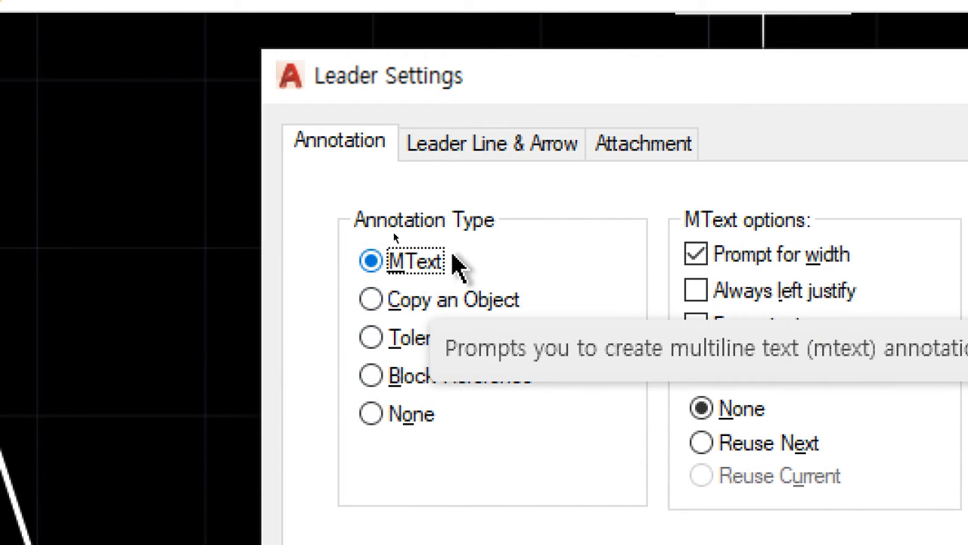
click(657, 143)
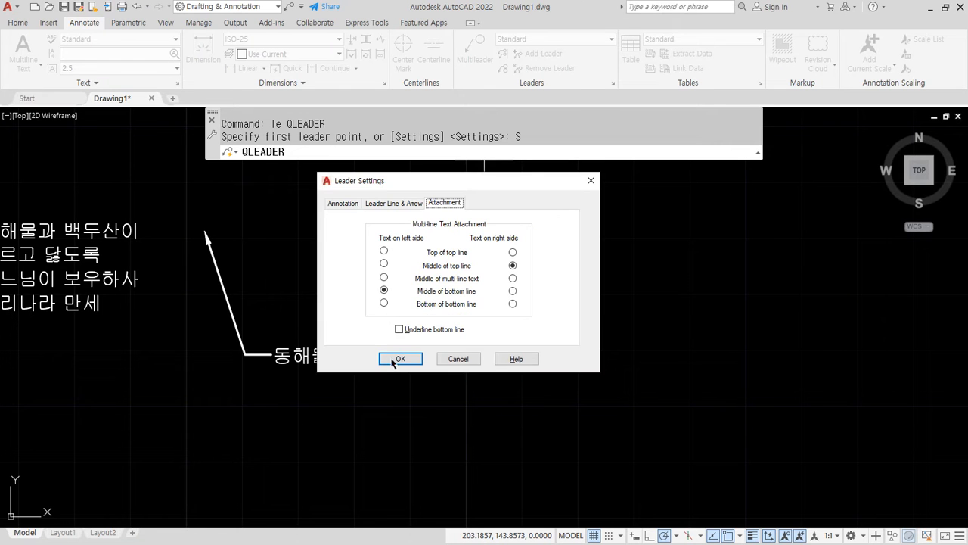
click(401, 358)
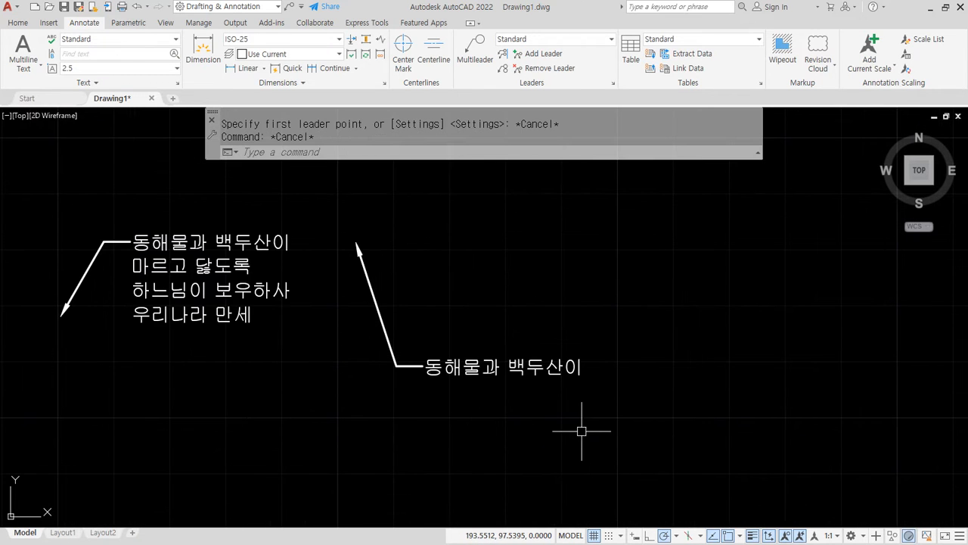
Step: Erase both leaders together with their notes to clear the drawing
drag(582, 431, 109, 190)
key(Delete)
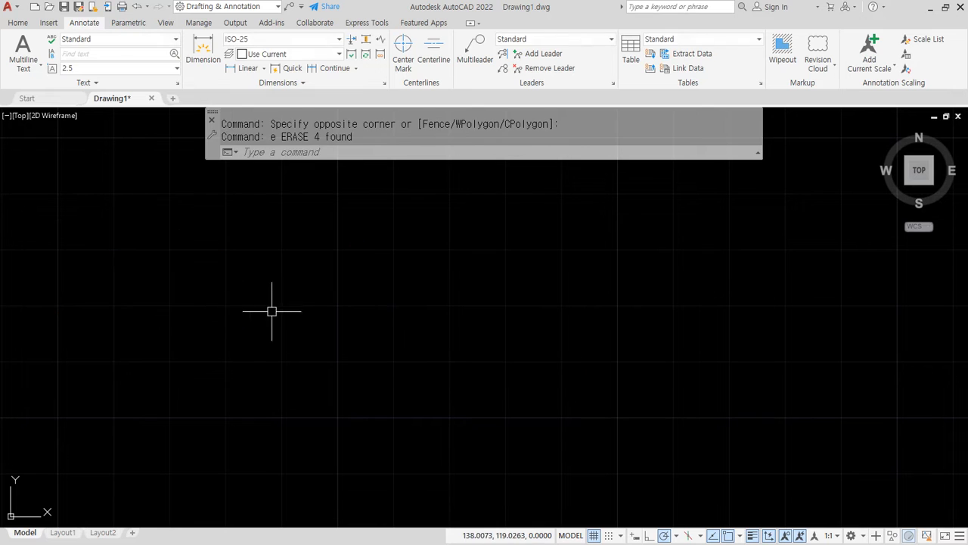
text(z)
key(Return)
key(Return)
drag(305, 265, 300, 324)
key(Escape)
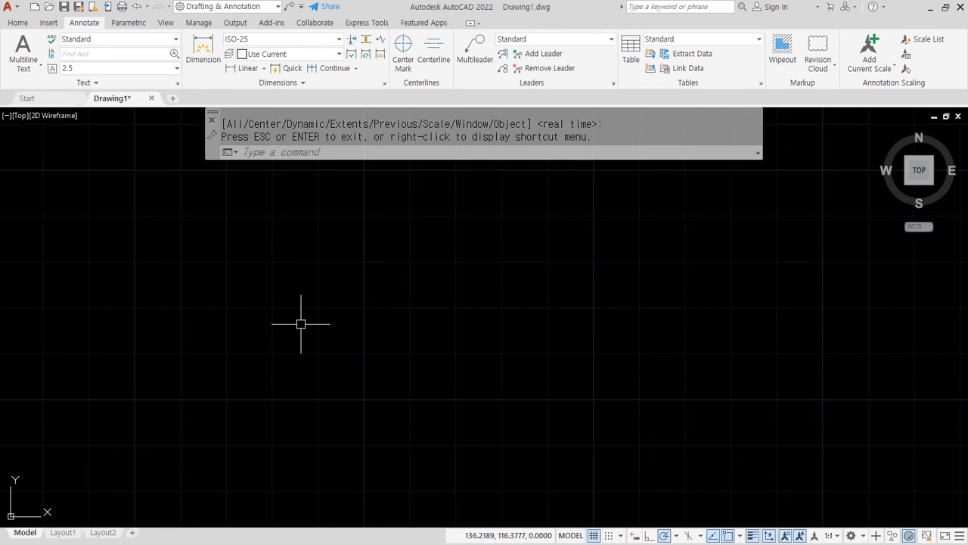
Step: Draw a quick leader with a vertical line, its arrow pointing up, and a short horizontal landing running left from its lower end
text(le)
key(Return)
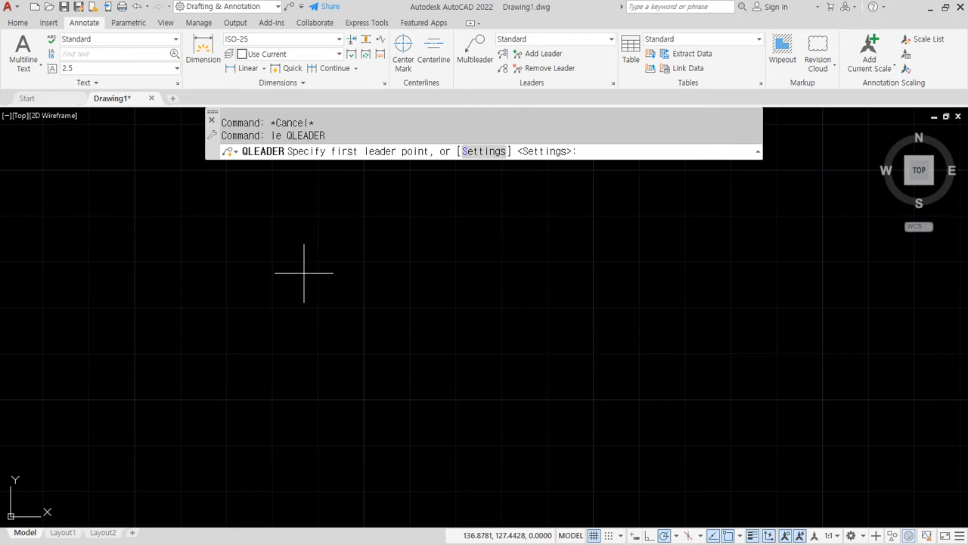
click(317, 214)
scroll(318, 281, up, 2)
mouse_move(318, 303)
middle_down()
mouse_move(380, 311)
mouse_move(402, 343)
middle_up()
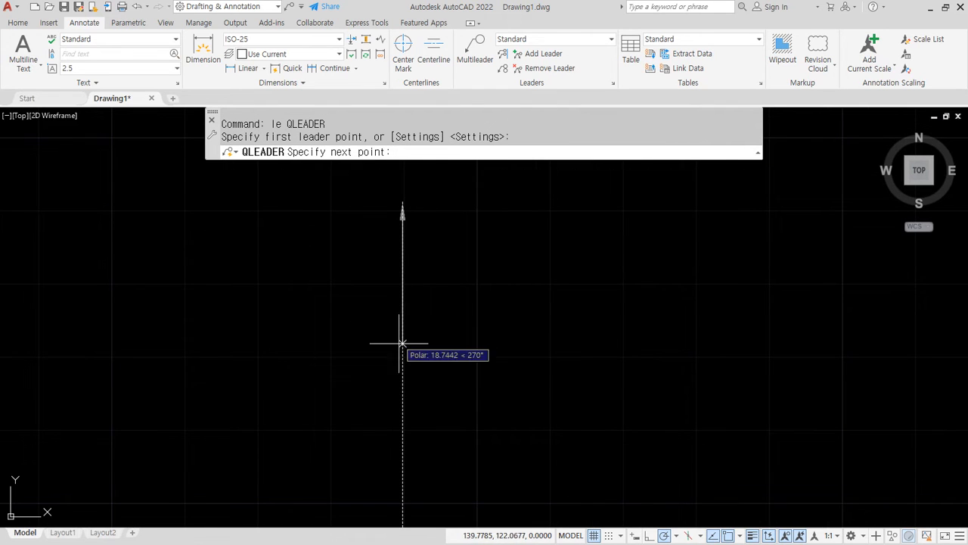
click(402, 428)
click(331, 427)
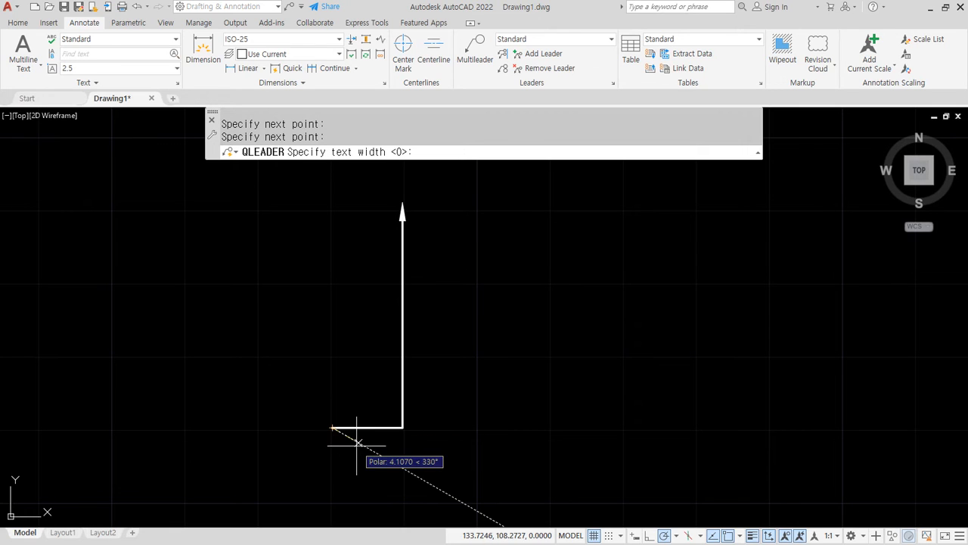
Step: Accept the default text width and add the four-line note "동해물과 백두산이 / 마르고 닳도록 / 하느님이 보우하사 / 우리나라 만세" to the left-facing leader
key(Return)
key(Return)
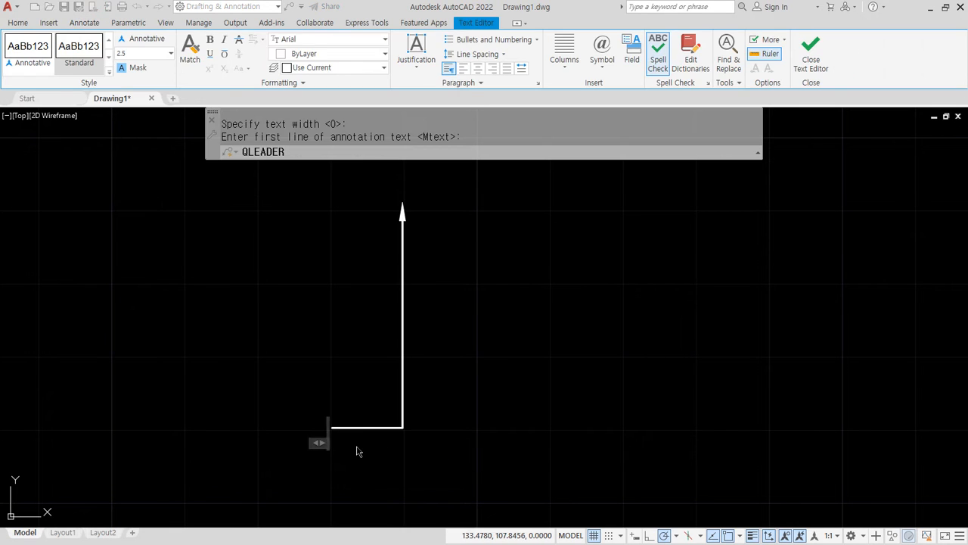
text(동)
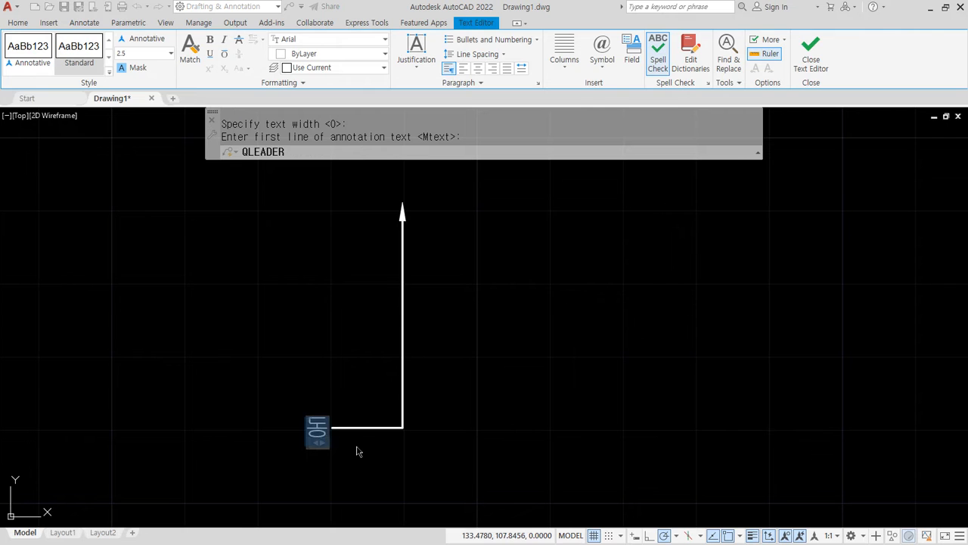
text(해물과 배ㄱ두산이)
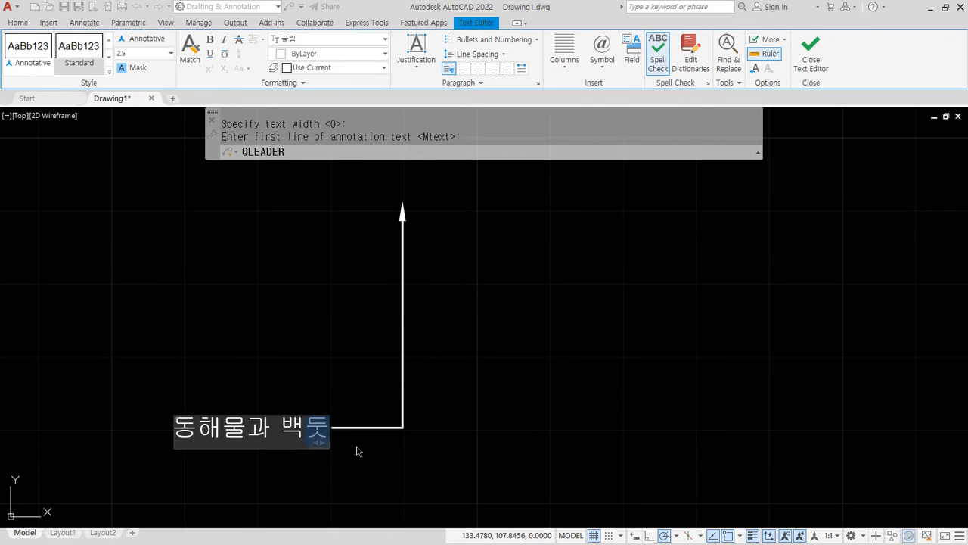
key(Return)
text(마륵고 닳도록)
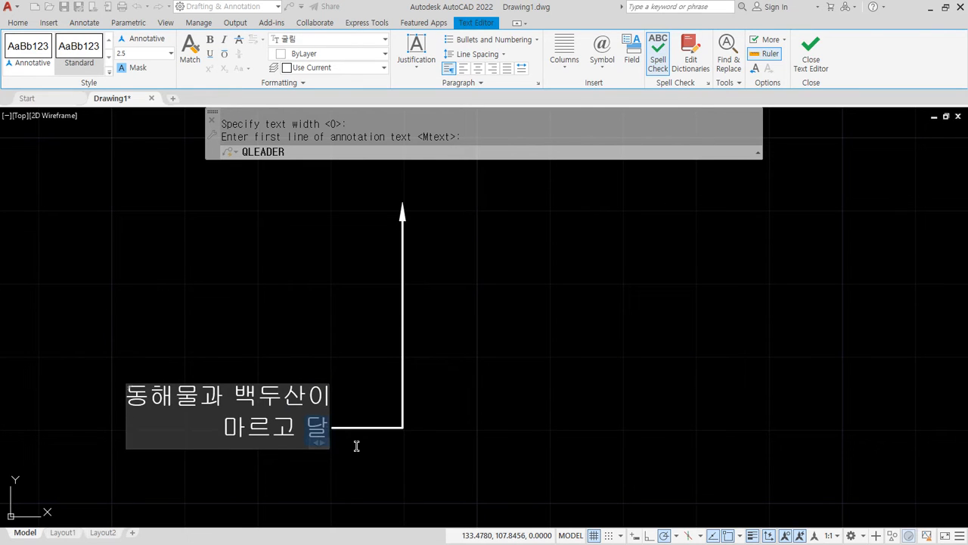
key(Return)
text(하느님이 보우하사)
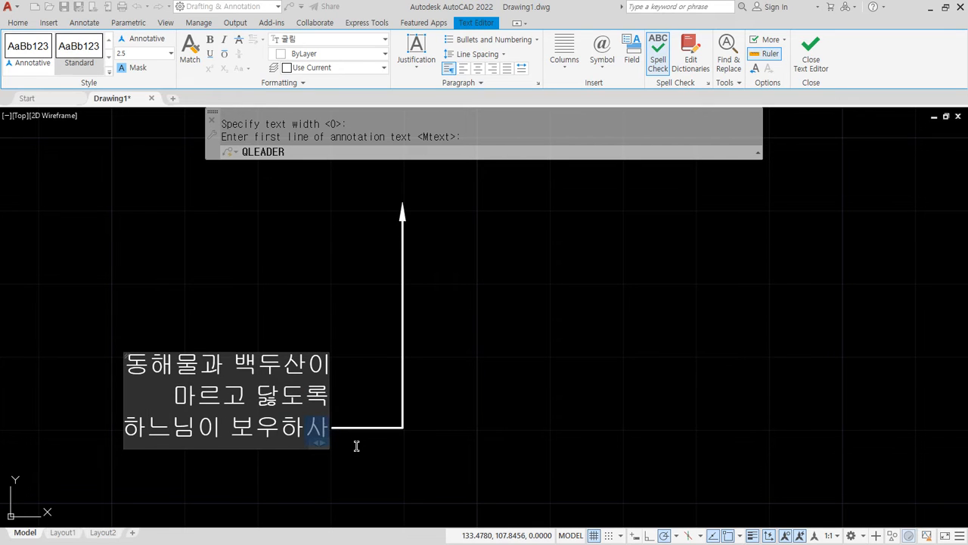
key(Return)
text(우리나라 마)
text(ㄴ세)
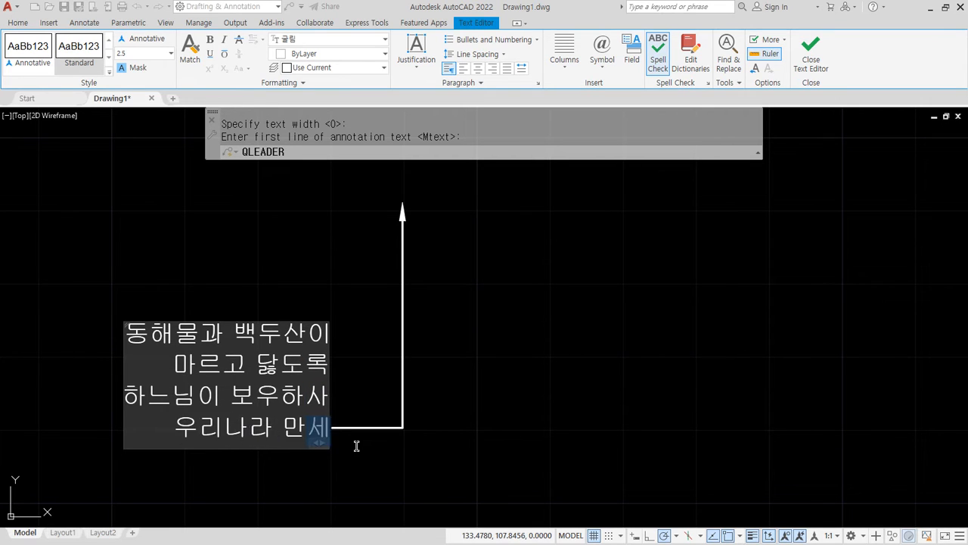
key(ctrl+Return)
drag(183, 425, 398, 427)
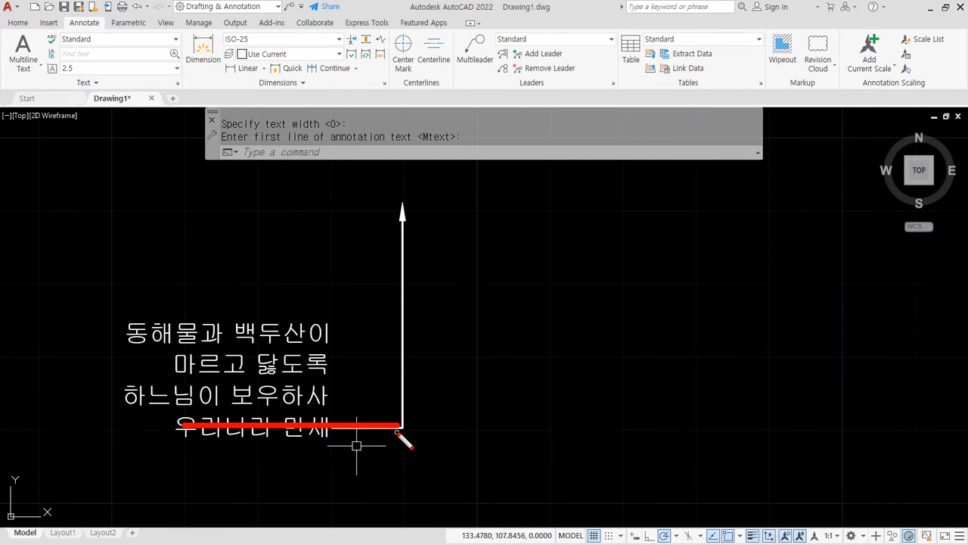
Step: Draw a second, shorter vertical quick leader just right of the first, arrow up, with a short landing running right from its lower end
key(Return)
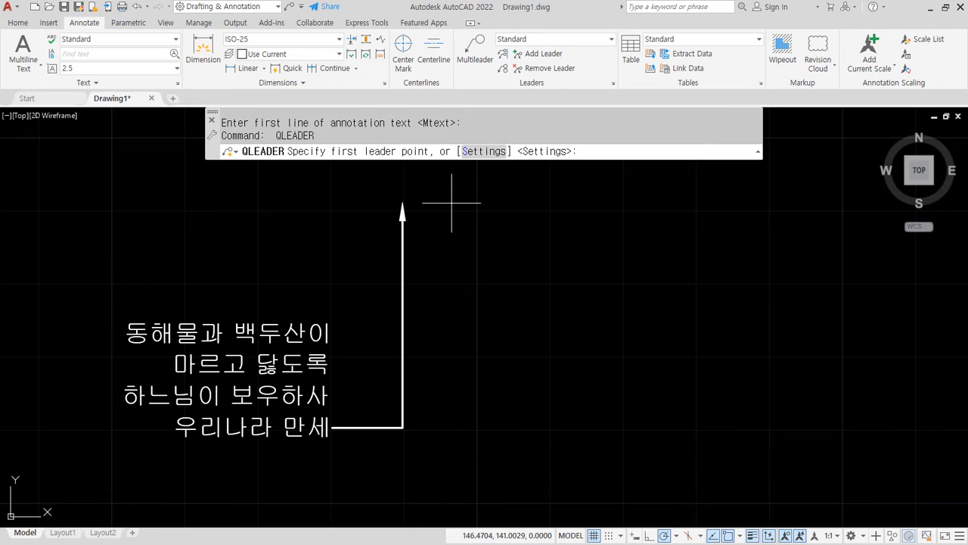
click(452, 205)
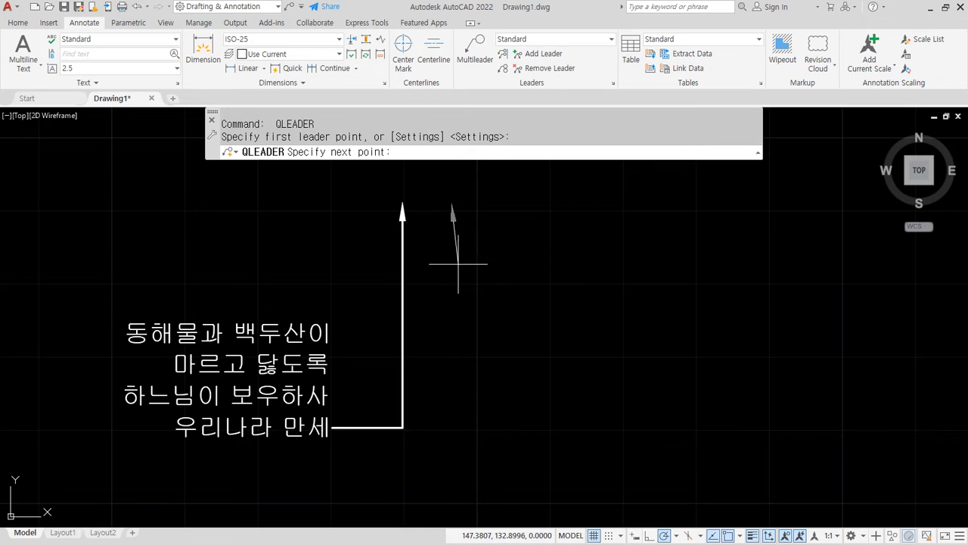
click(452, 328)
click(488, 328)
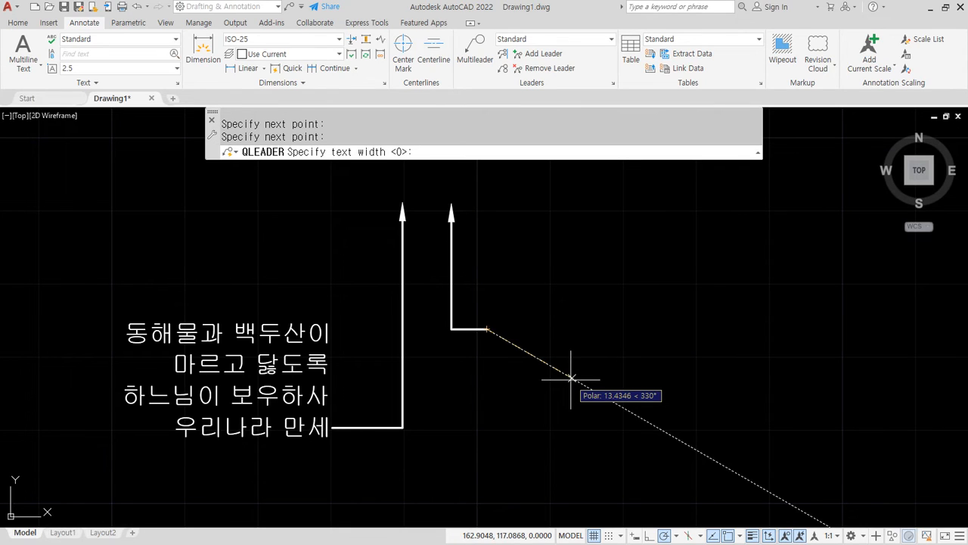
Step: Accept the default text width and add the note "동해물과 백두산이 / 마르고 닳도록 / 하느님이 보우하사 / 우리나라 만세" to the right-facing leader
key(Return)
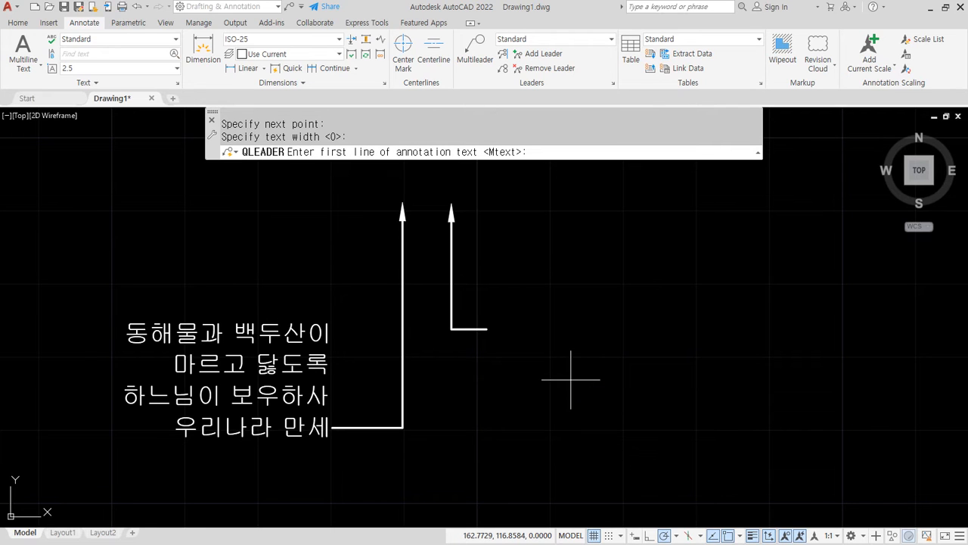
key(Return)
text(ehd)
key(BackSpace)
key(BackSpace)
key(BackSpace)
text(동해물)
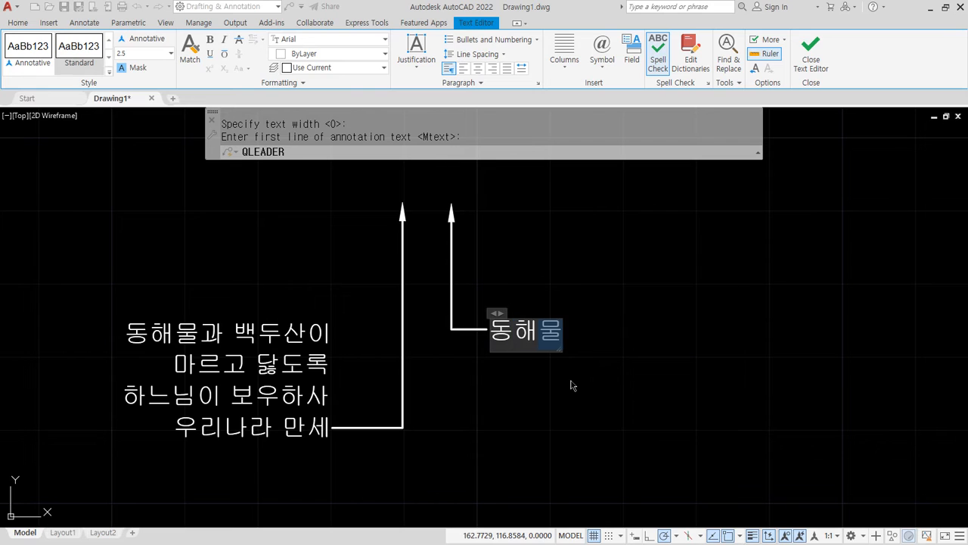
text(과 백두산이)
key(Return)
text(마르고 닳도록)
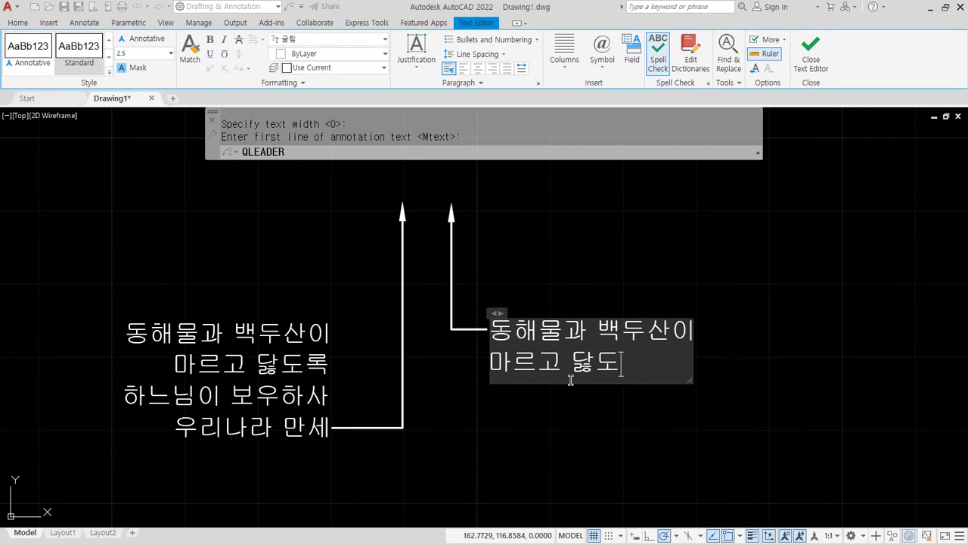
key(Return)
text(하느님이 보우하사)
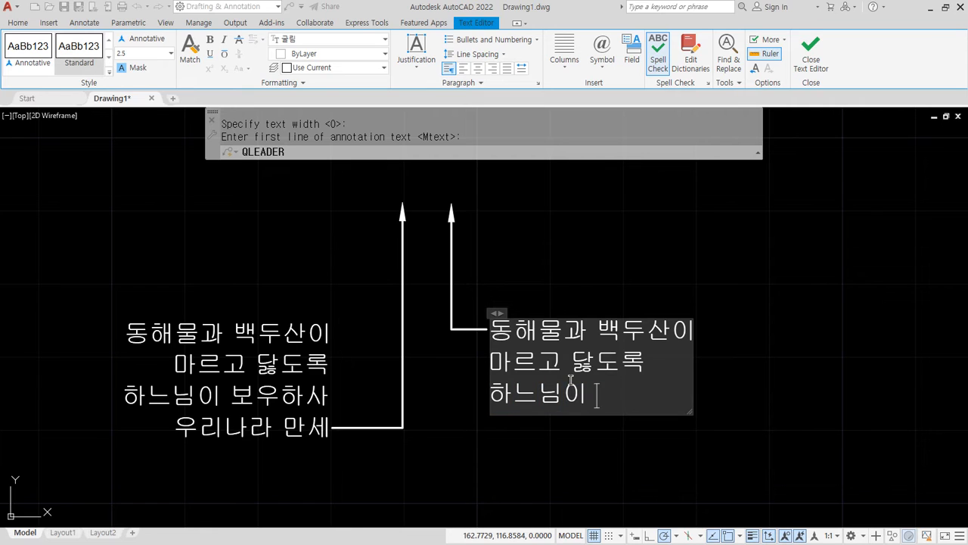
key(Return)
text(ㅇ우리나라 만세)
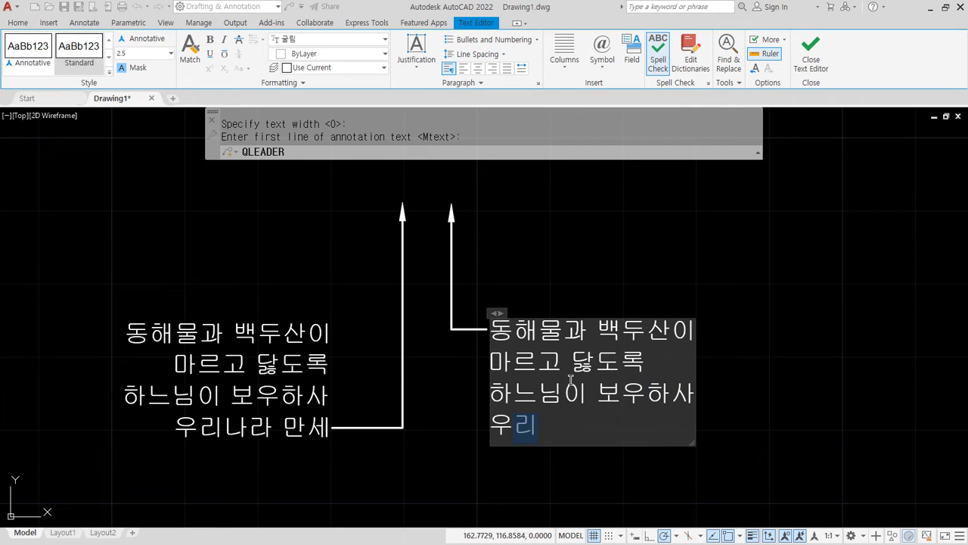
key(ctrl+Return)
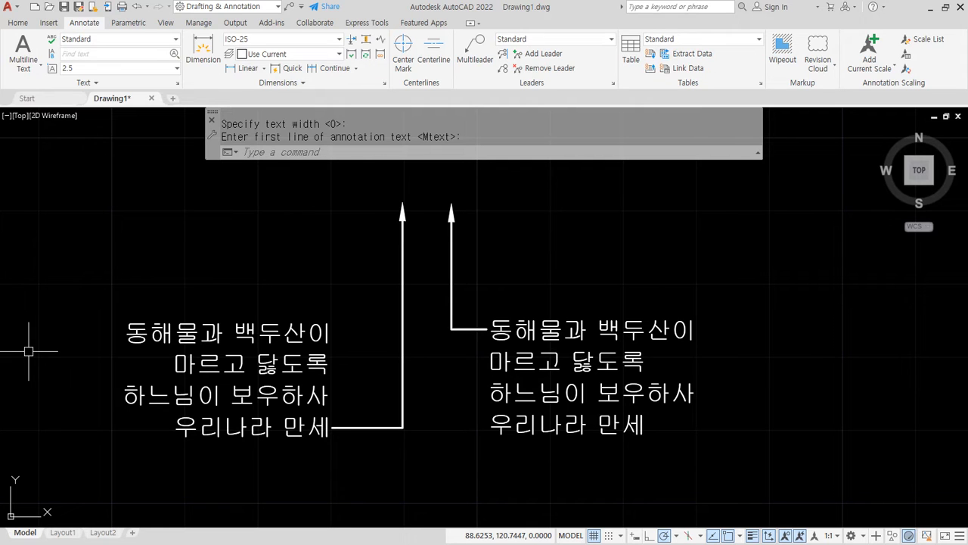
drag(345, 394, 387, 394)
drag(342, 364, 376, 364)
drag(343, 333, 391, 334)
drag(456, 351, 488, 353)
mouse_move(456, 387)
mouse_down()
mouse_move(485, 387)
mouse_move(496, 411)
mouse_up()
drag(454, 327, 463, 426)
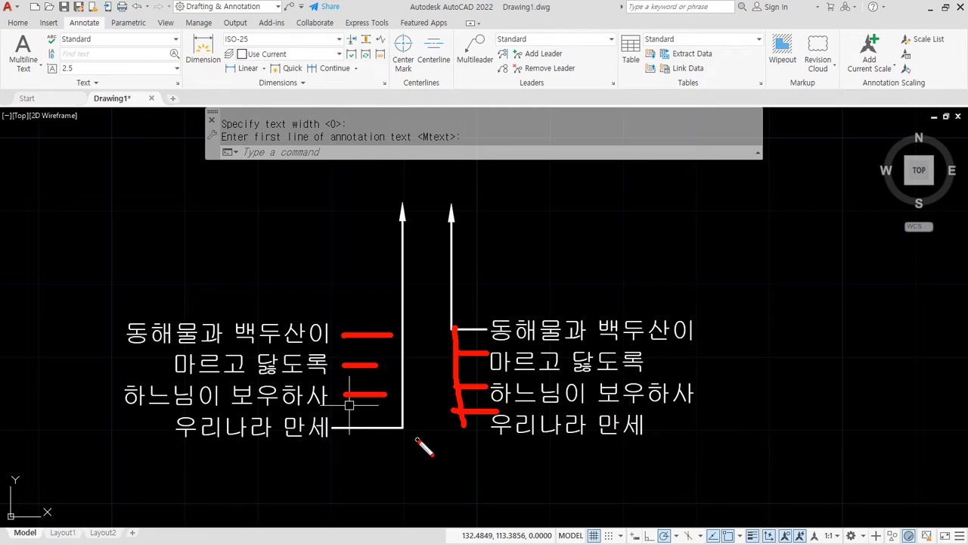
Step: Draw a line over the left leader's horizontal landing, from the last text line to the leader's corner
mouse_move(356, 419)
mouse_down()
mouse_move(335, 305)
mouse_move(392, 404)
mouse_move(373, 418)
mouse_up()
scroll(351, 428, up, 5)
key(Escape)
text(l)
key(Return)
click(313, 430)
key(Return)
Step: Copy the left landing line as a fitted array of 4 items, upward to the first line of the left note
text(cp)
key(Return)
click(424, 427)
key(Return)
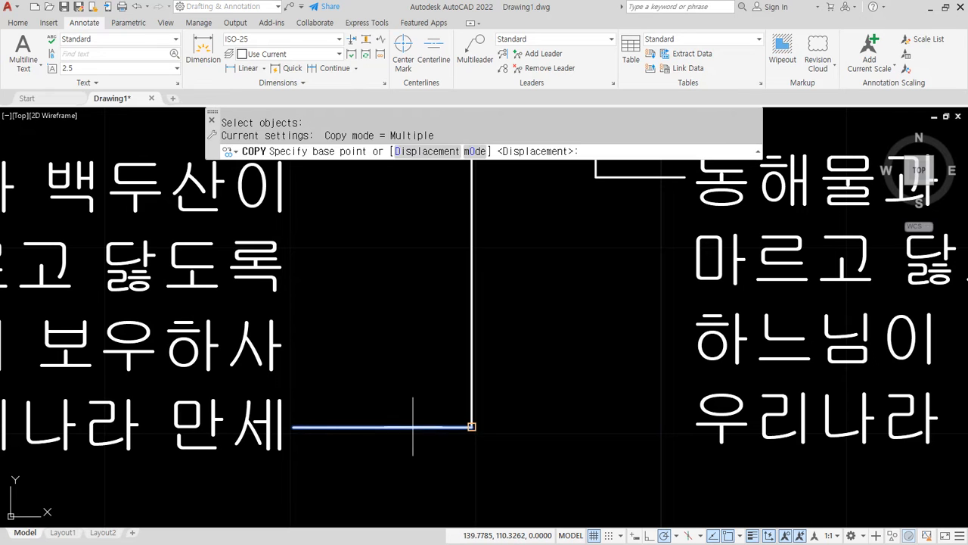
click(295, 426)
scroll(299, 348, down, 4)
scroll(306, 310, up, 2)
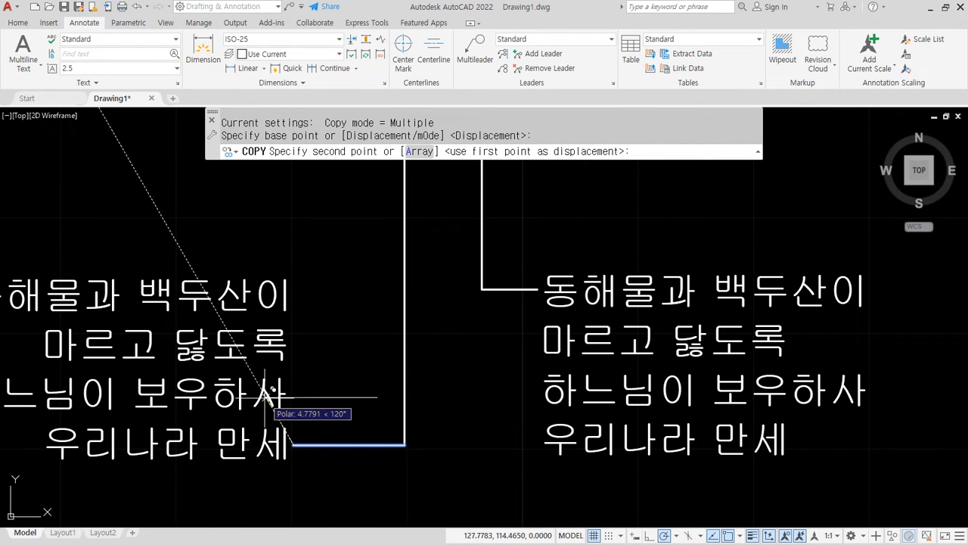
click(417, 152)
text(4)
key(Return)
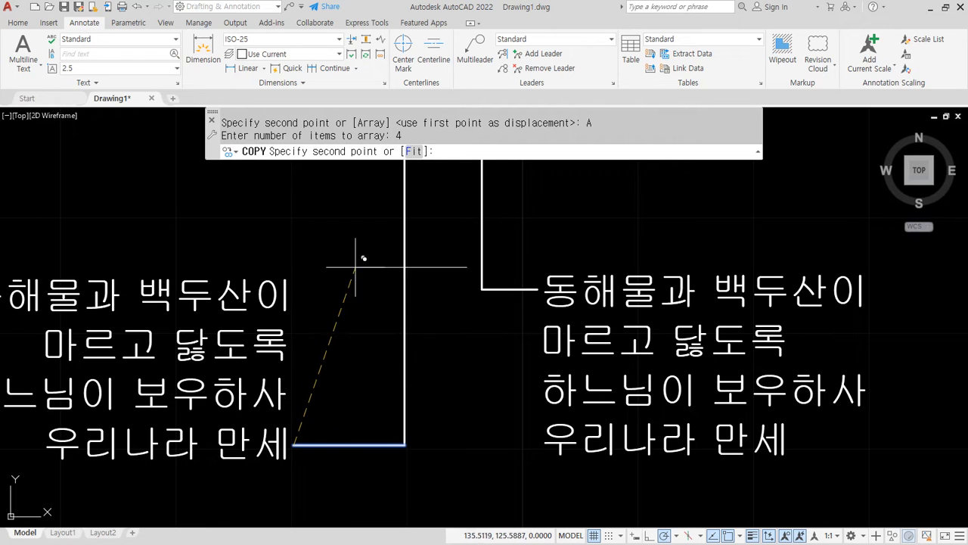
click(413, 152)
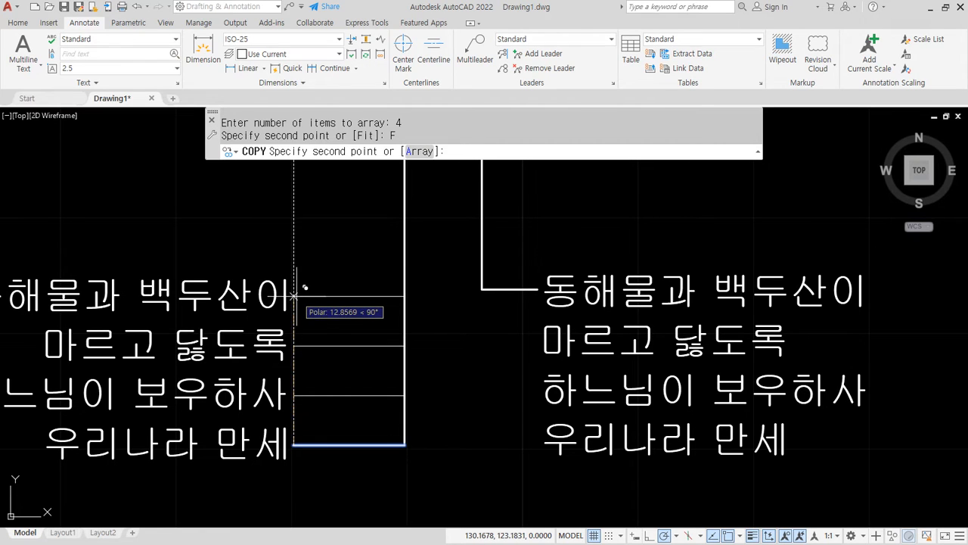
click(297, 295)
key(space)
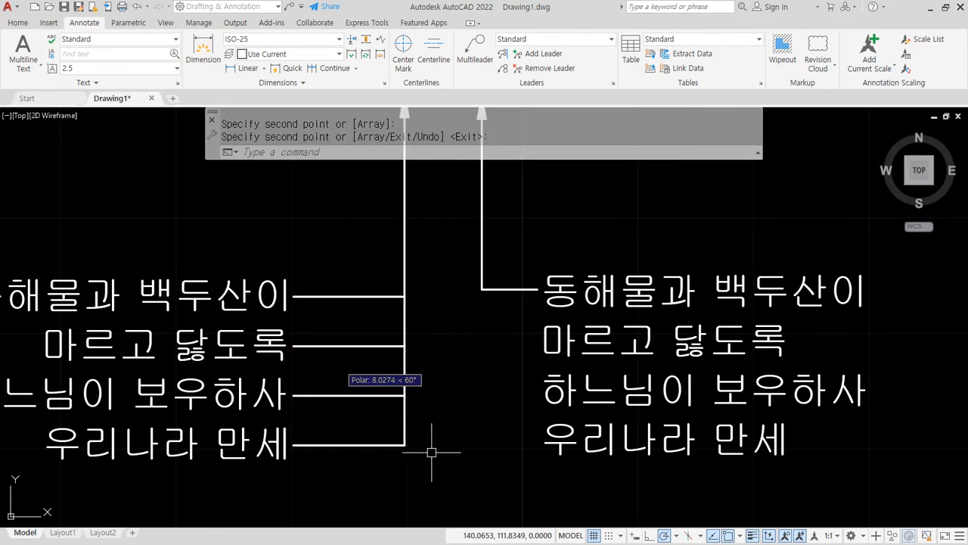
Step: Draw a line over the right leader's horizontal landing, from the leader's corner to the first text line
middle_drag(458, 413, 415, 412)
text(l)
key(space)
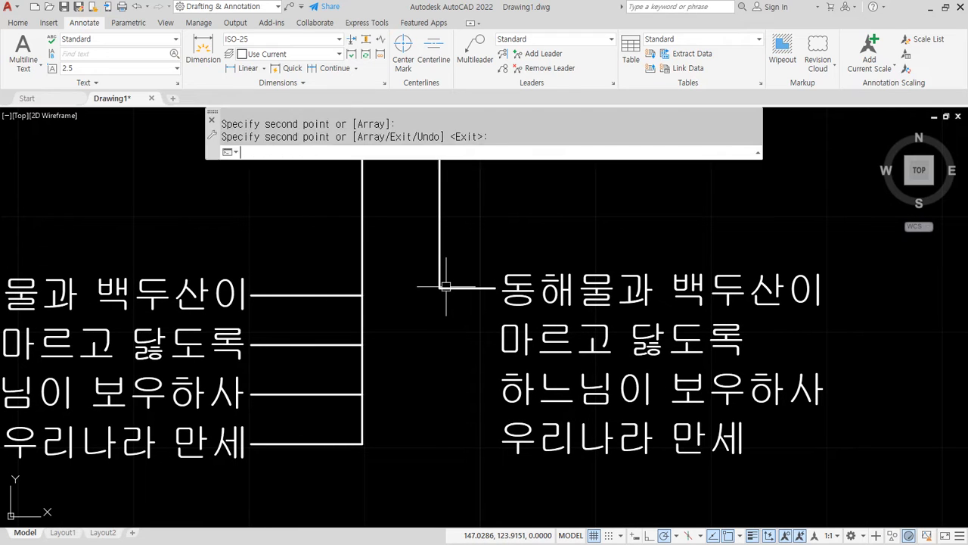
click(440, 288)
click(495, 287)
key(space)
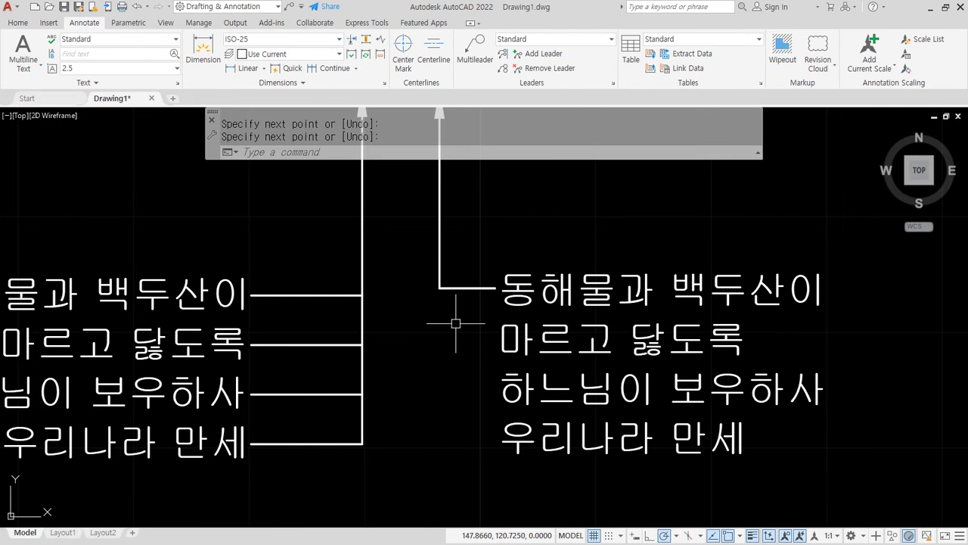
Step: Copy the right landing line as a fitted array of 4 items, downward to the last line of the right note
text(co)
key(space)
click(447, 288)
key(space)
click(439, 287)
text(a)
key(space)
text(4)
key(space)
text(f)
key(space)
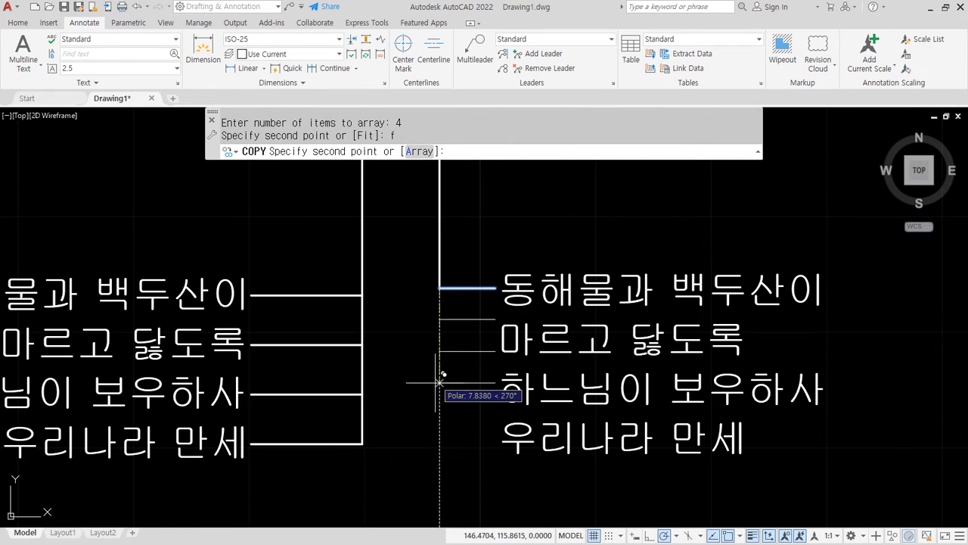
click(439, 439)
key(space)
Step: Draw a vertical line from the right leader's corner down to the start of the lowest landing line
text(l)
key(space)
click(440, 288)
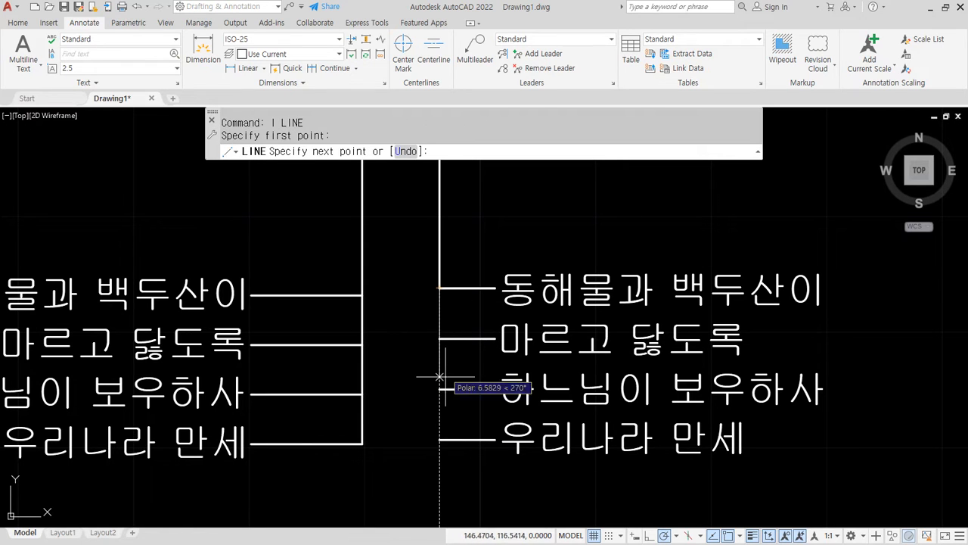
click(440, 439)
key(space)
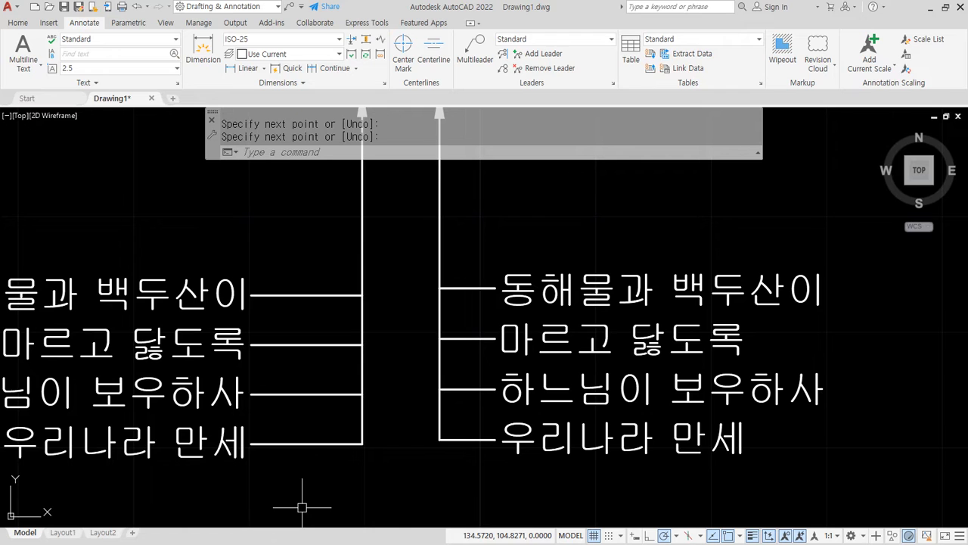
Step: Start a quick leader and enable Underline bottom line in its attachment settings
scroll(469, 325, down, 3)
text(QLEADER)
key(Return)
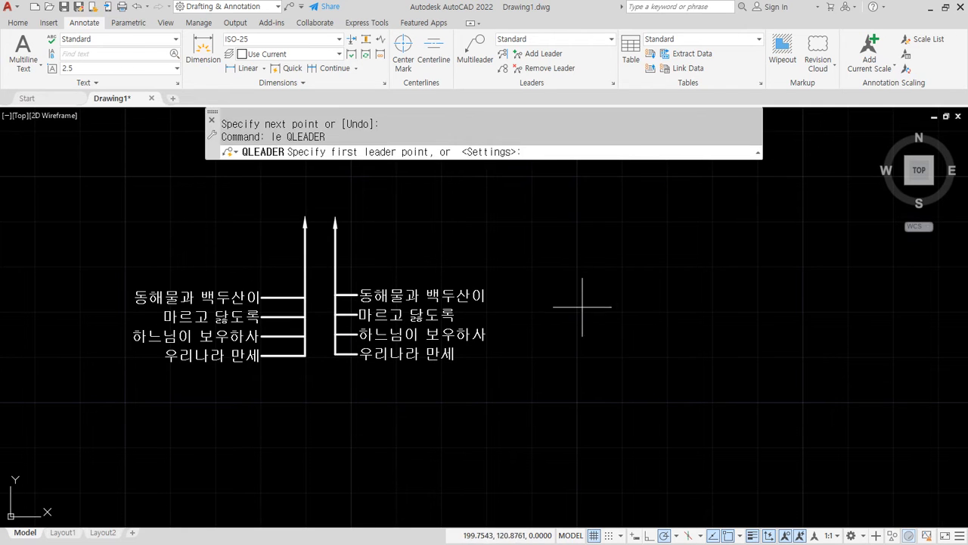
click(487, 152)
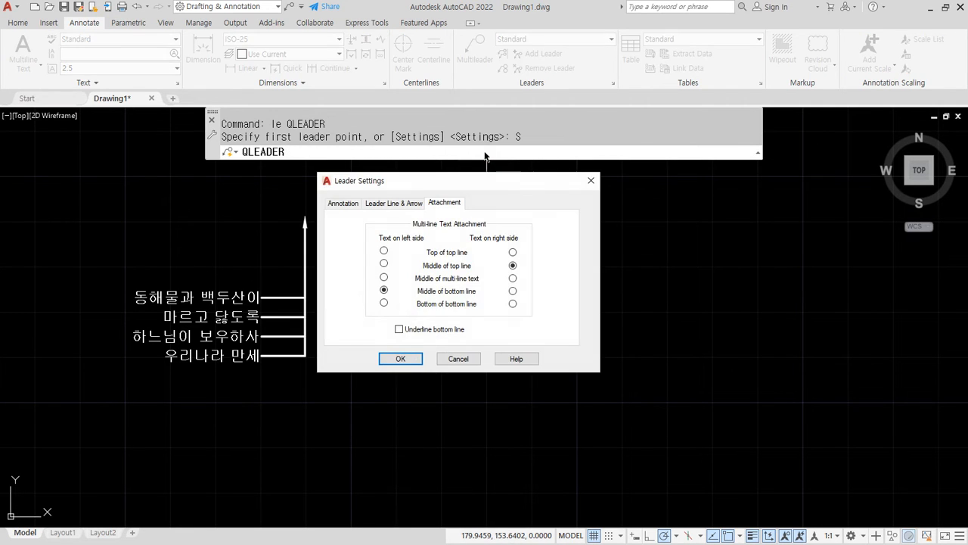
key(alt)
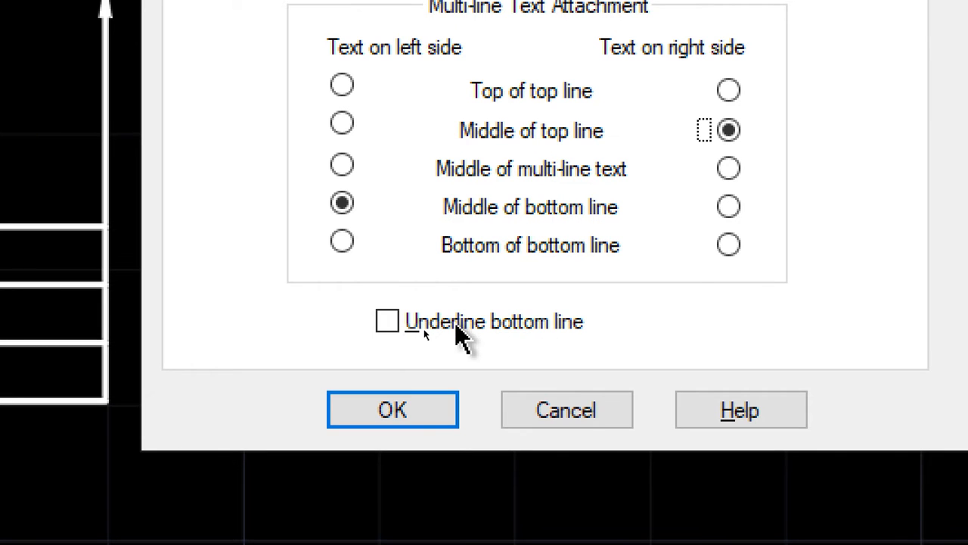
click(459, 329)
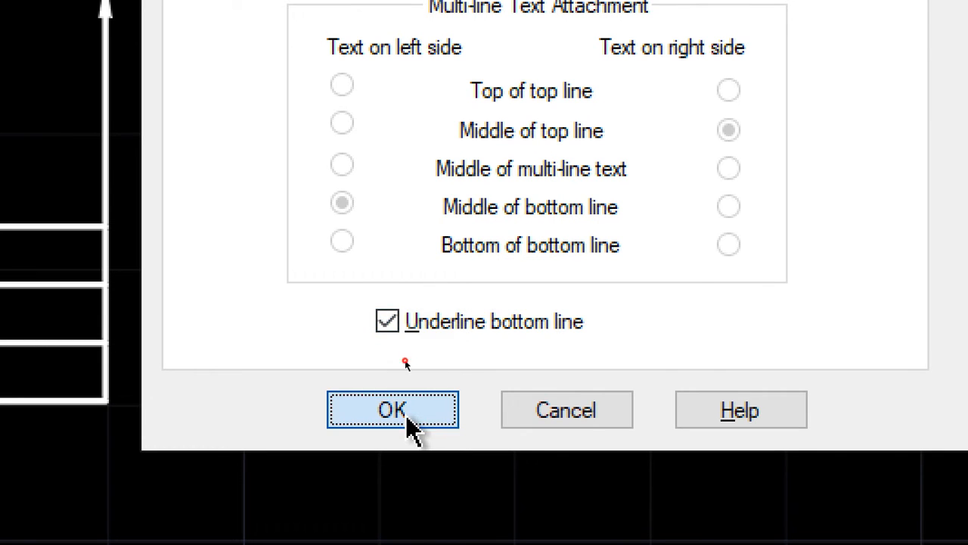
click(408, 425)
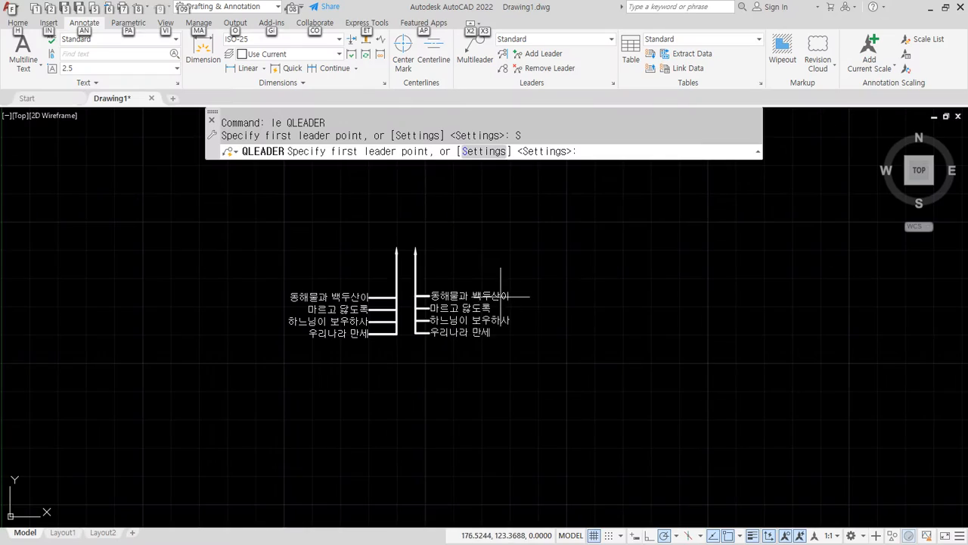
Step: Draw a vertical leader to the right of the existing notes, arrow pointing up, with a short landing running right from its lower end
scroll(454, 288, up, 4)
click(523, 185)
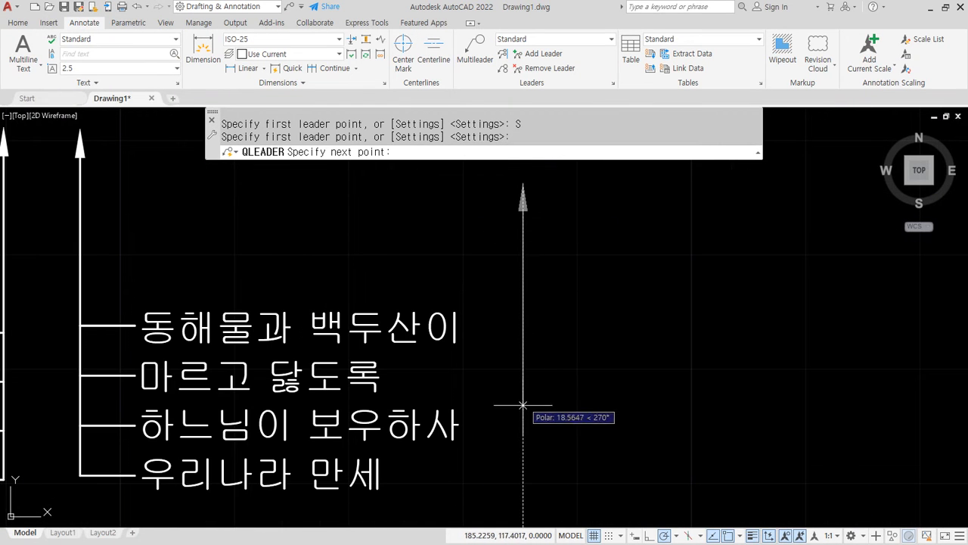
click(522, 469)
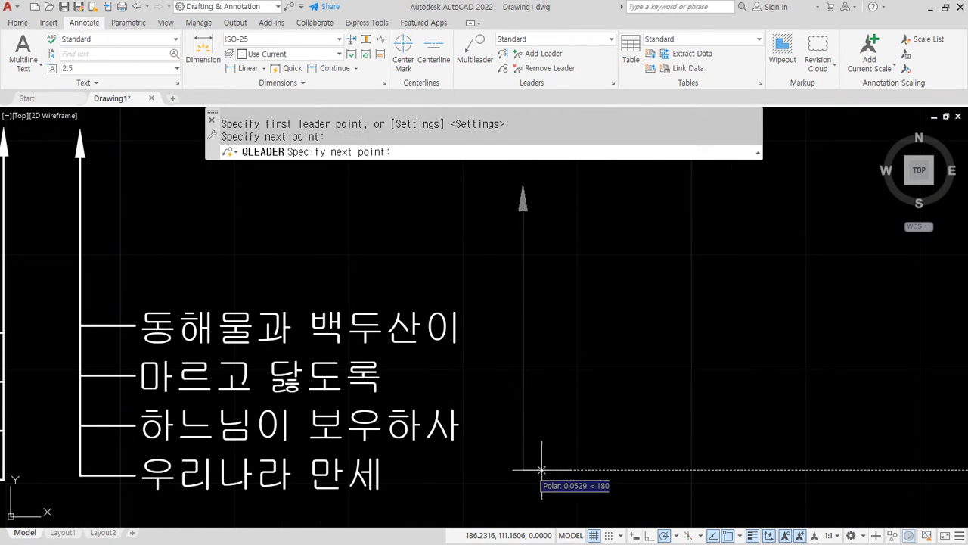
click(588, 470)
Step: Accept the default text width and add the single-line note "THK200 잡석다짐" to the leader
key(Return)
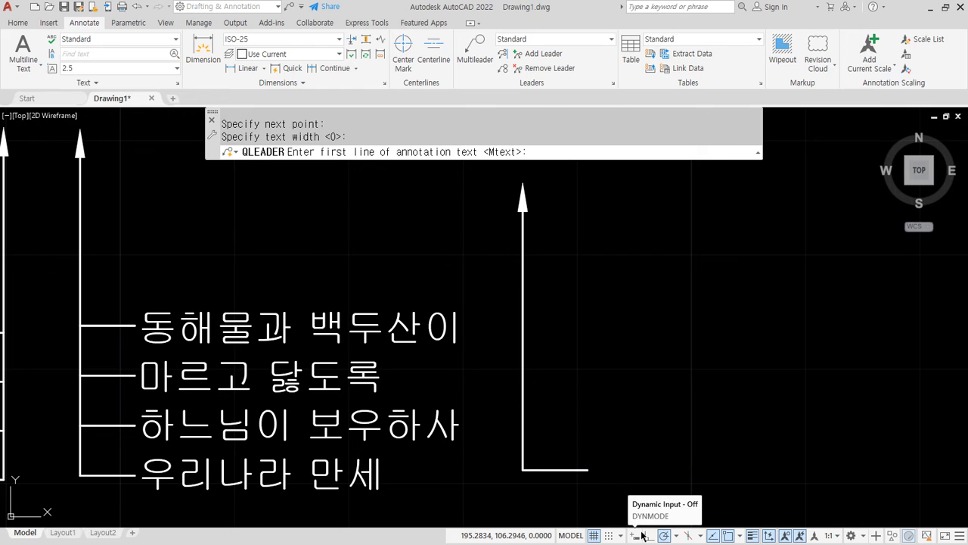
key(Return)
text(eh)
key(BackSpace)
key(BackSpace)
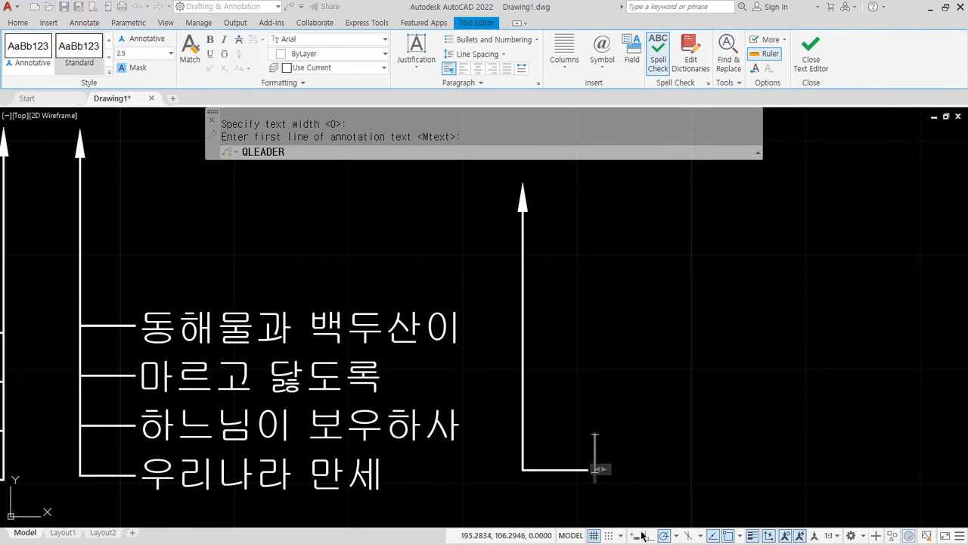
text(THK)
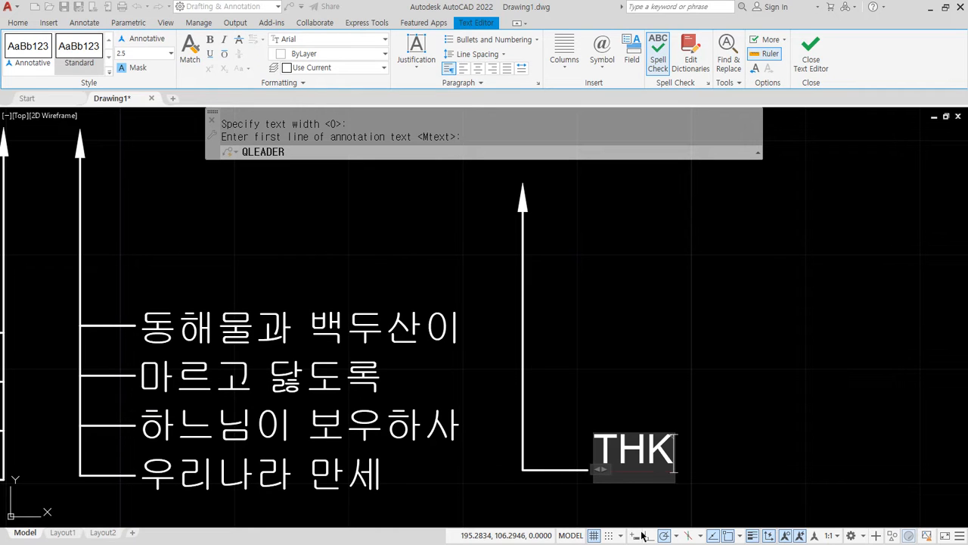
text( 200)
key(Left)
key(Left)
key(Left)
key(Left)
key(Delete)
key(End)
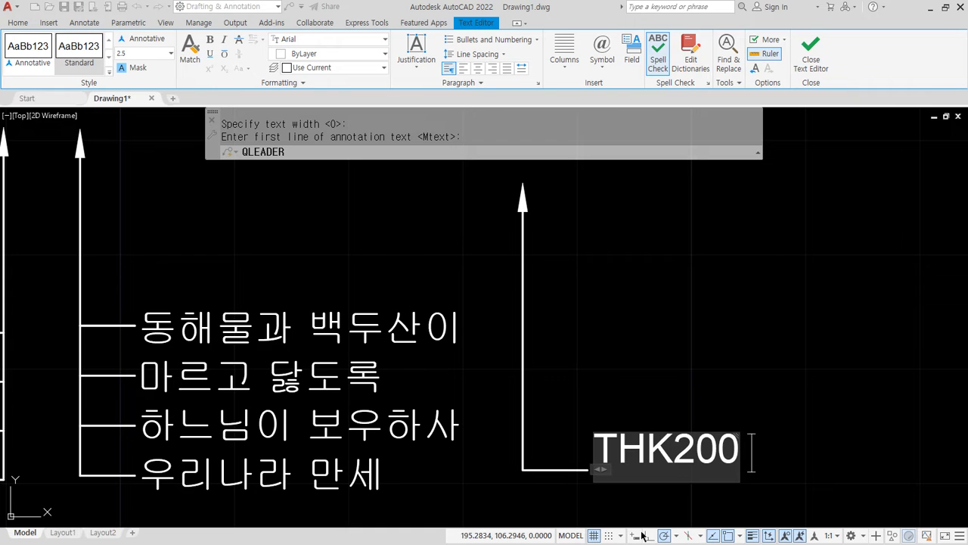
text(잡석닺)
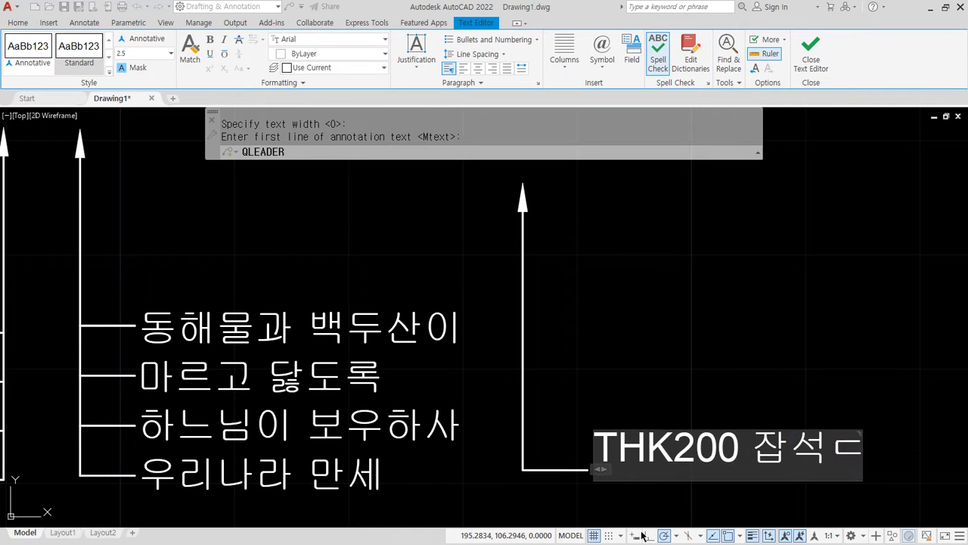
text(짐)
key(ctrl+Return)
middle_drag(566, 464, 556, 416)
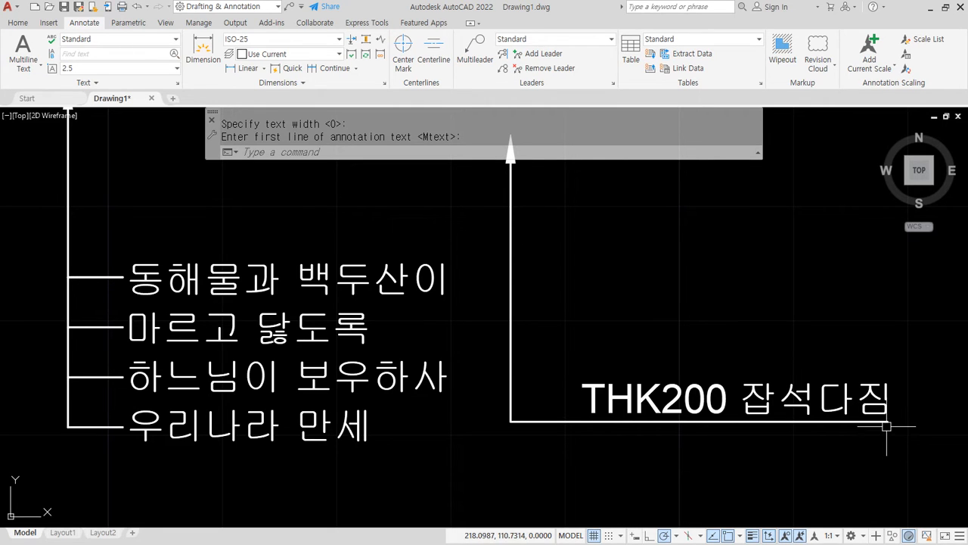
Step: Open the settings of a new quick leader and turn off Underline bottom line
scroll(477, 255, down, 2)
text(le)
key(Return)
click(485, 152)
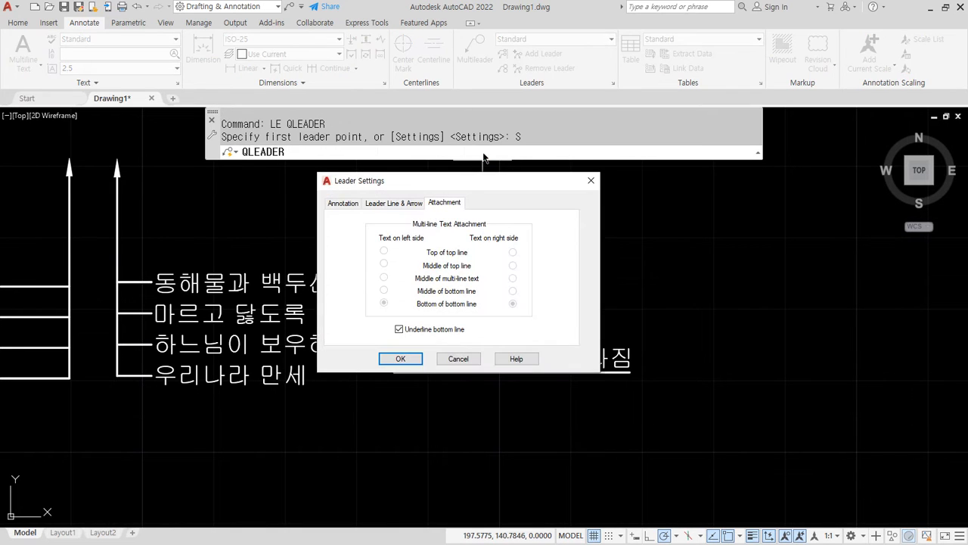
click(424, 330)
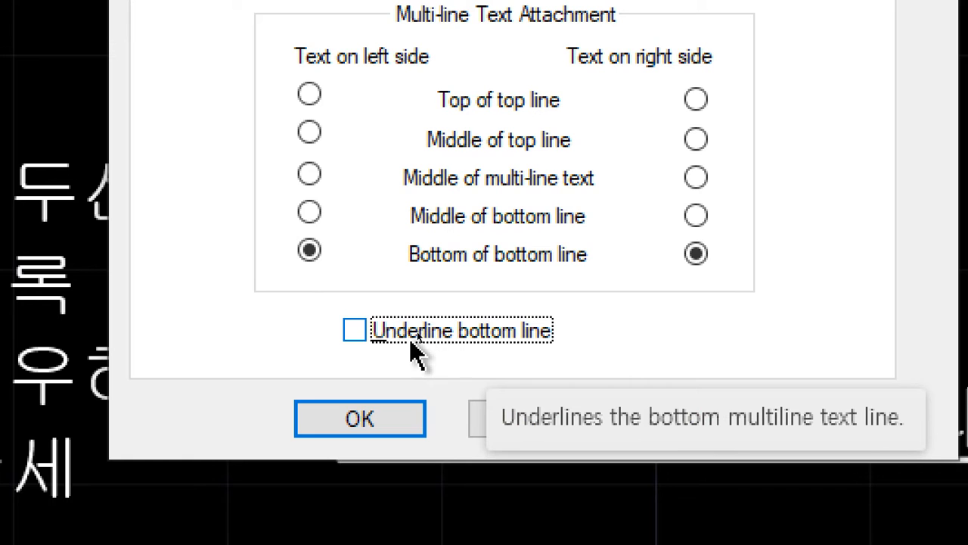
click(454, 338)
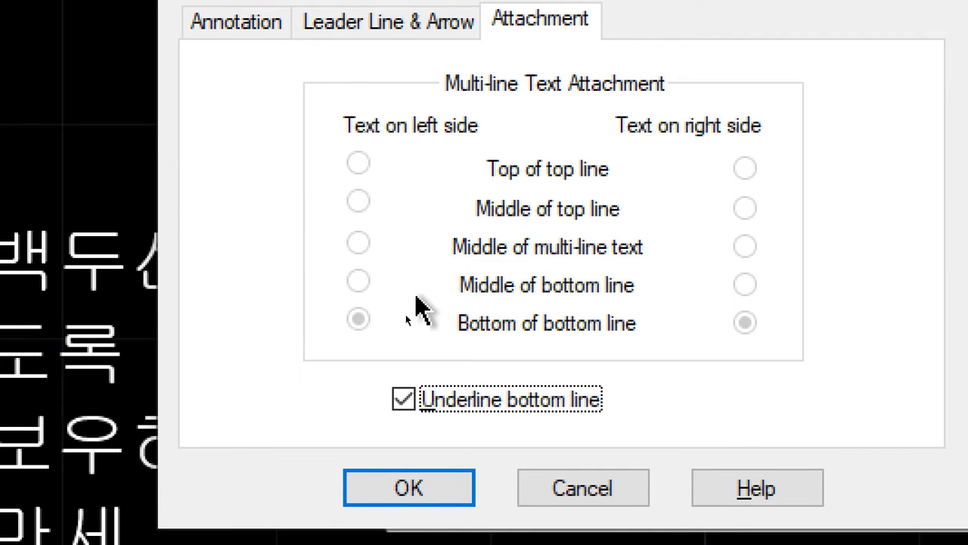
click(435, 404)
Step: Compare Middle of top line with Middle of bottom line, leaving the text attachment at Middle of bottom line on both sides
click(359, 281)
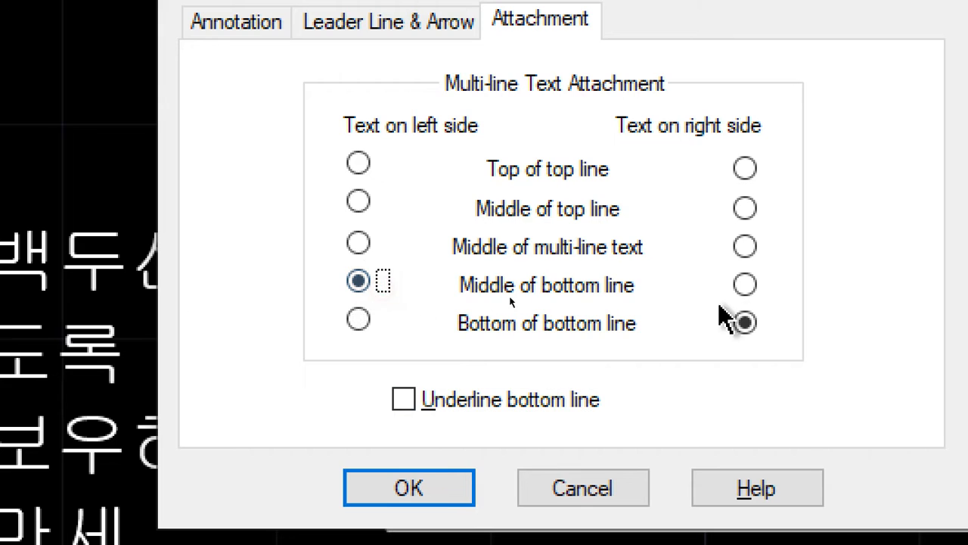
click(745, 284)
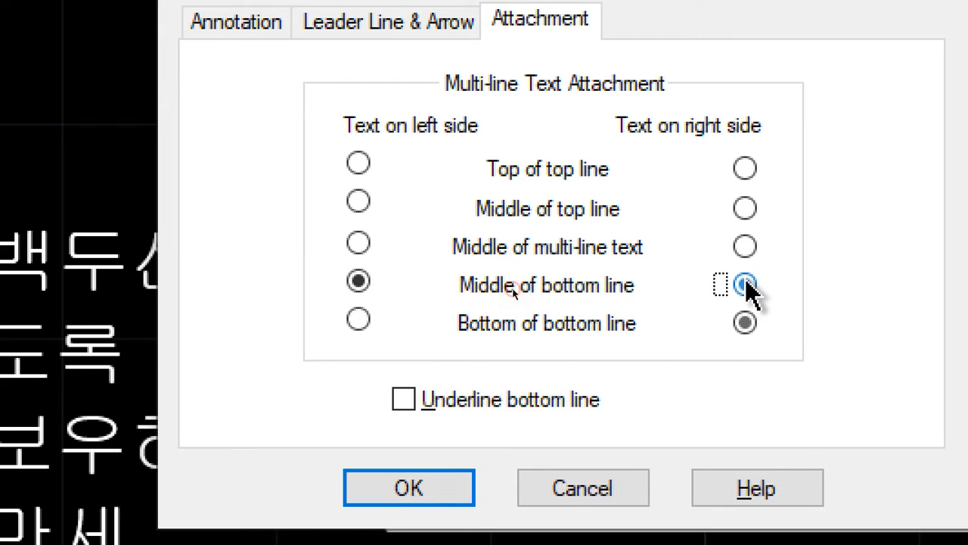
click(359, 201)
click(746, 209)
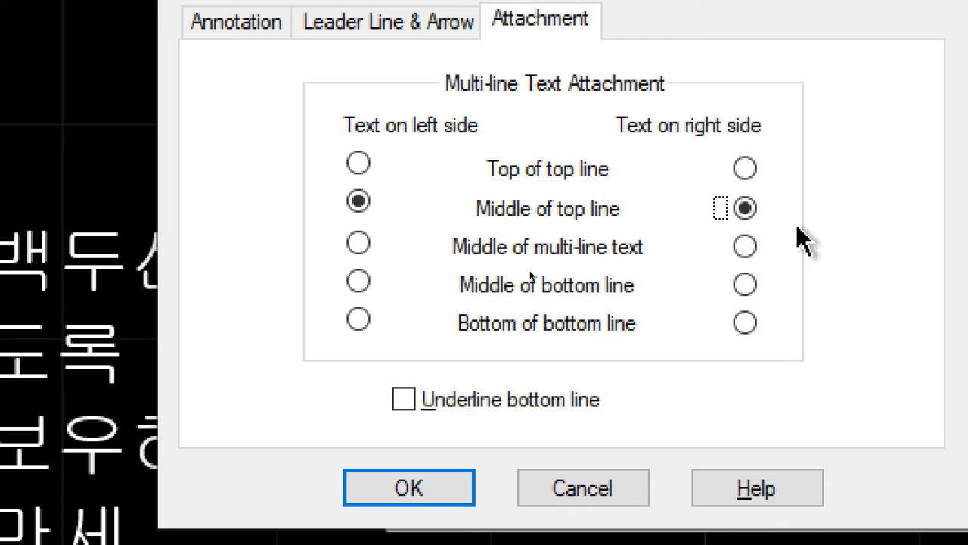
click(359, 281)
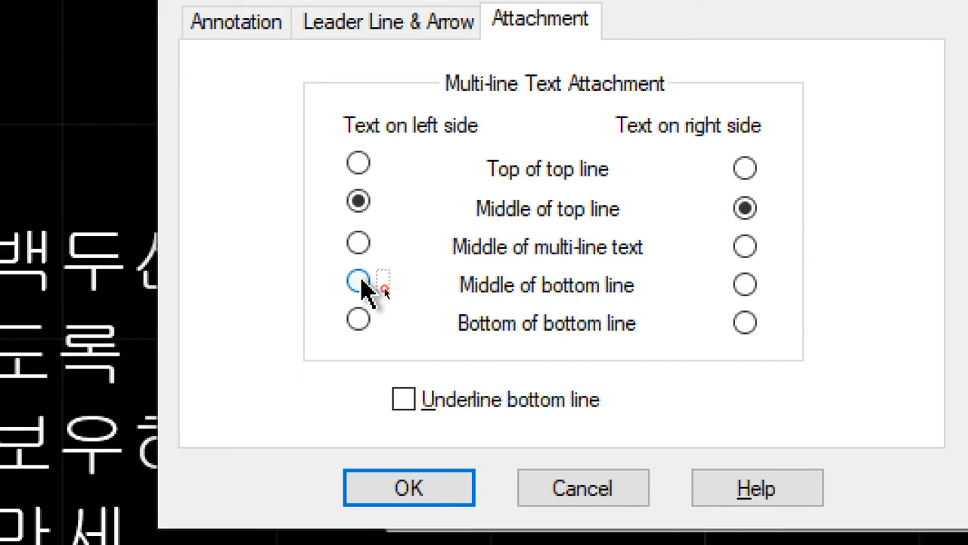
click(745, 284)
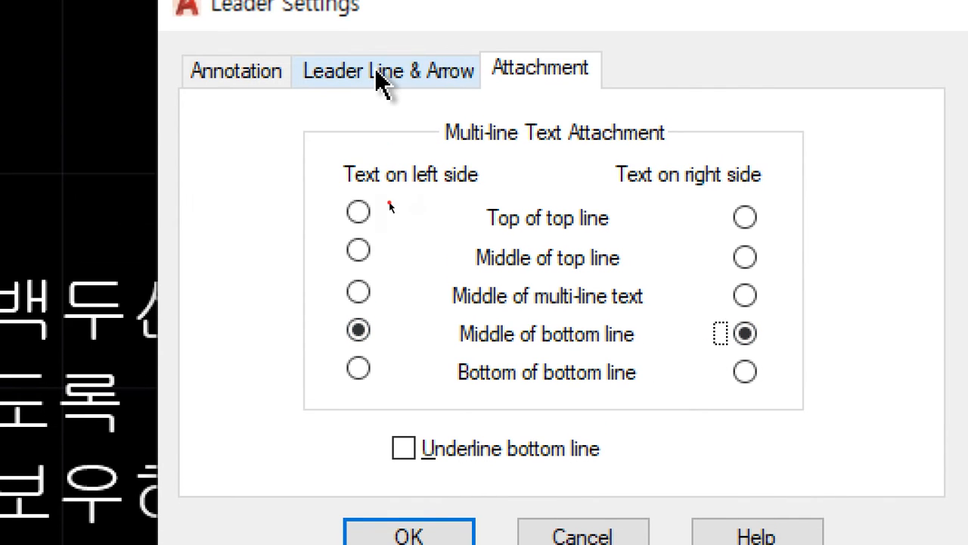
Step: Set the leader arrowhead to Dot, review the other arrowhead styles, and accept the leader settings
click(378, 71)
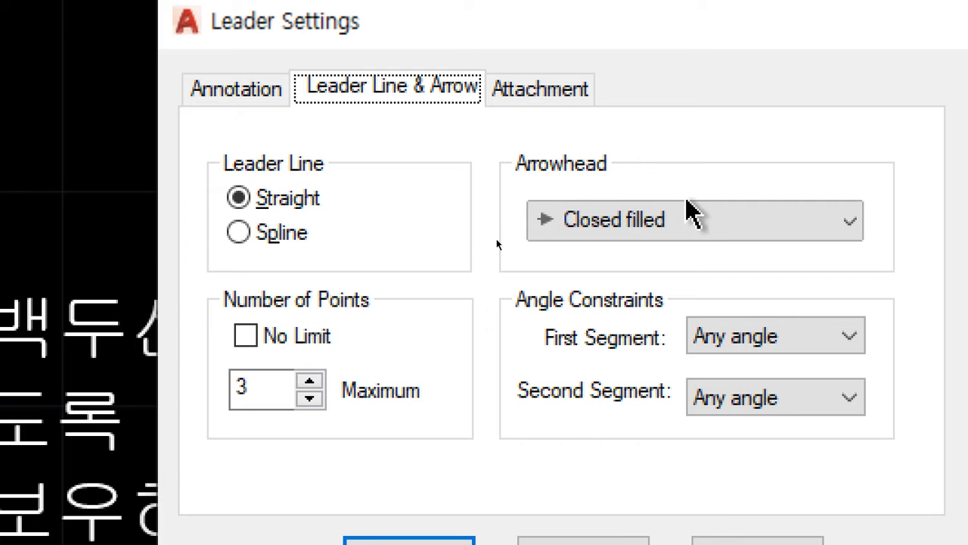
click(728, 219)
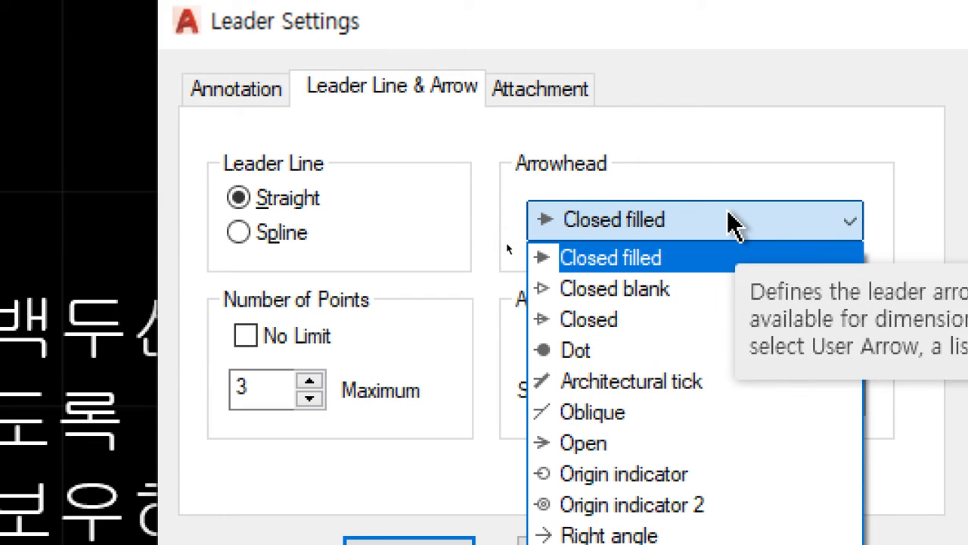
click(601, 360)
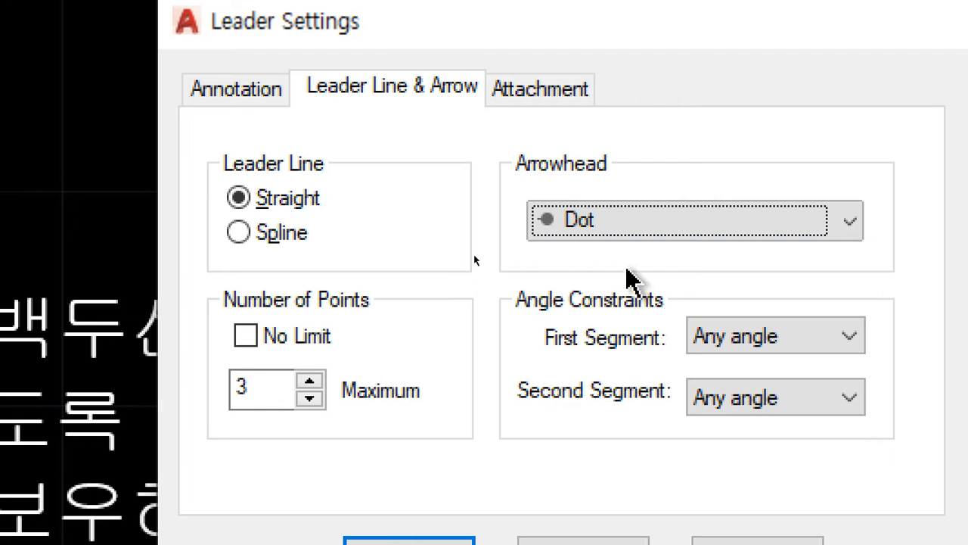
click(643, 231)
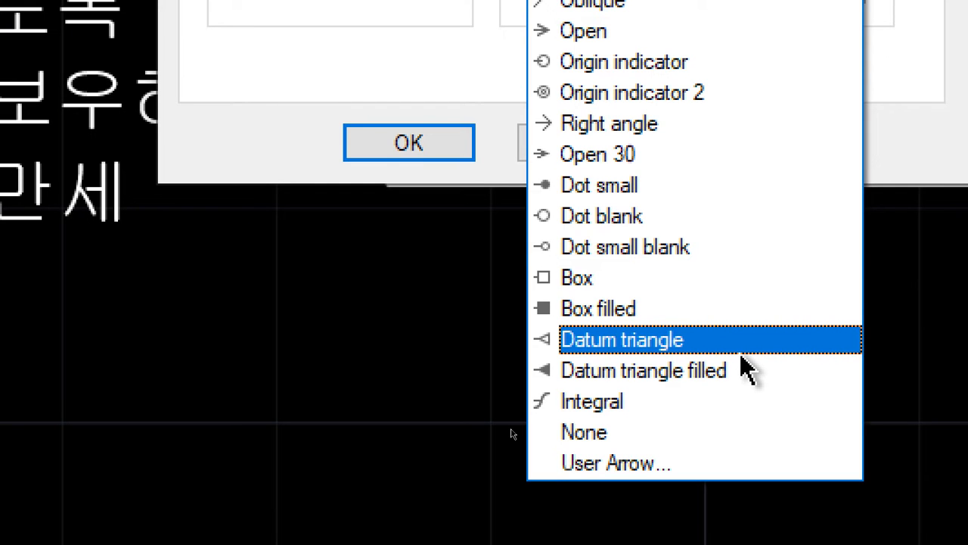
click(662, 70)
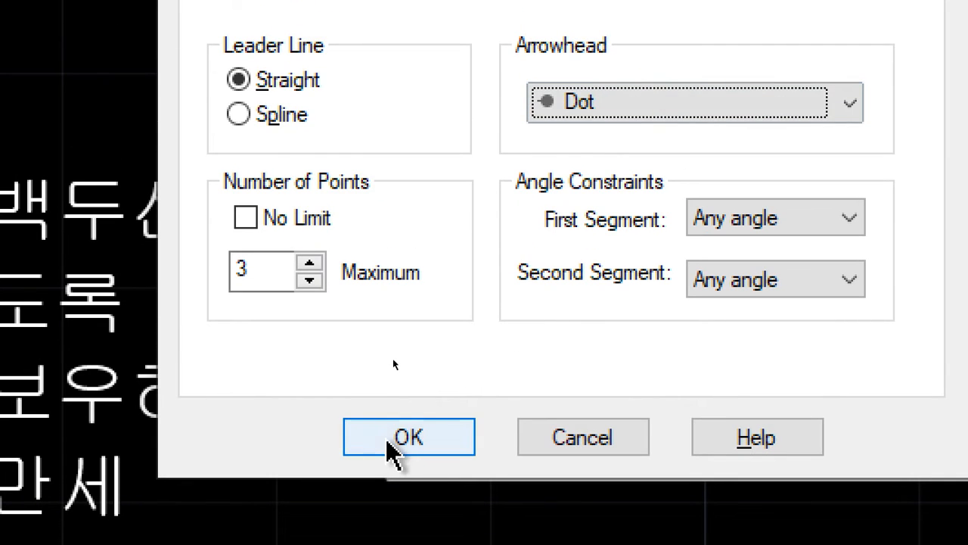
click(388, 271)
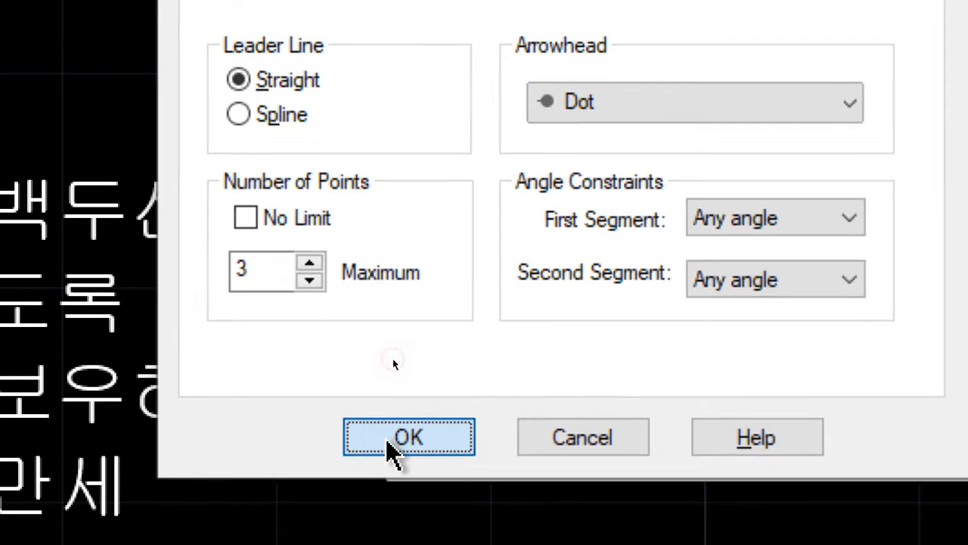
click(387, 441)
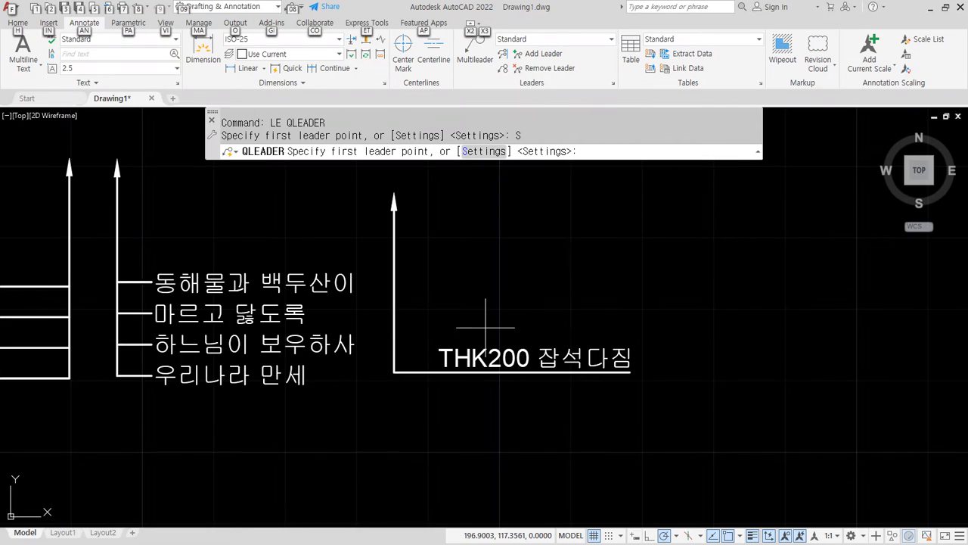
Step: Draw a vertical leader right of the "THK200 잡석다짐" note, with its dot at the upper end and a short landing running right
middle_drag(502, 318, 324, 303)
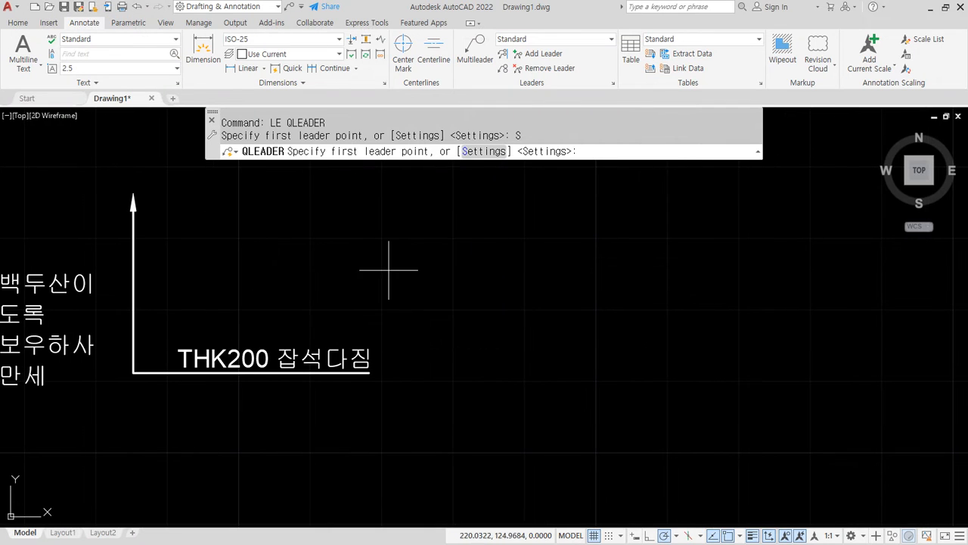
click(465, 185)
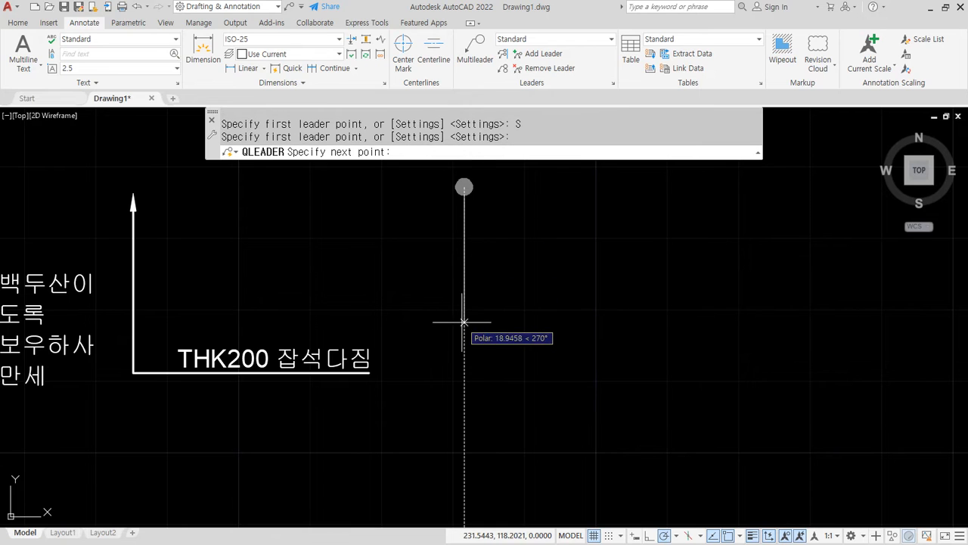
click(464, 371)
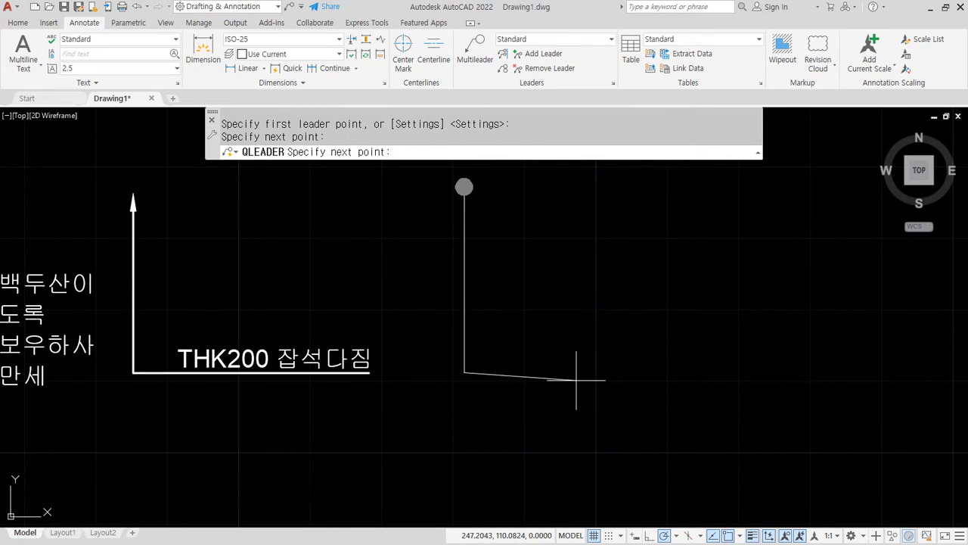
click(507, 372)
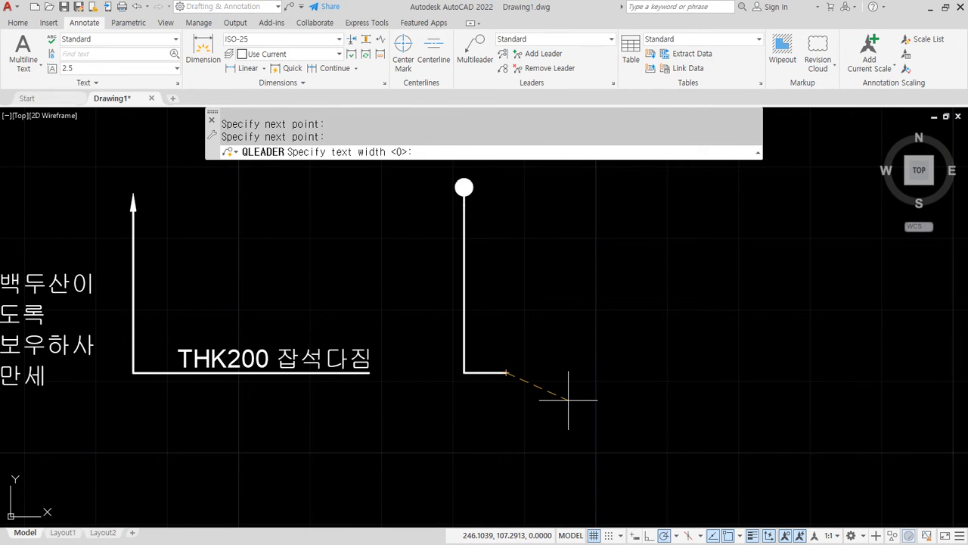
Step: Accept the default text width and enter "THK150 철근콘크리트" as the first line of the dot leader's multiline text
key(Return)
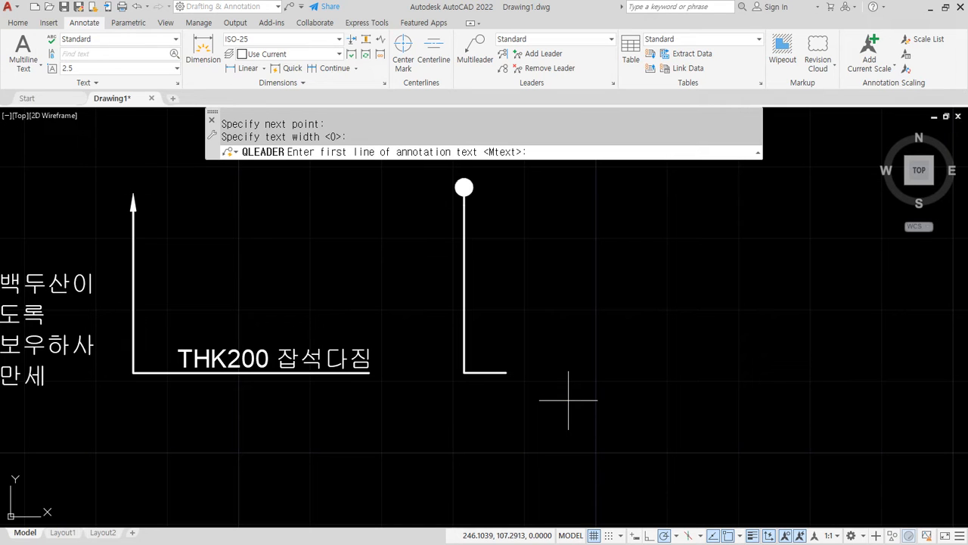
key(Return)
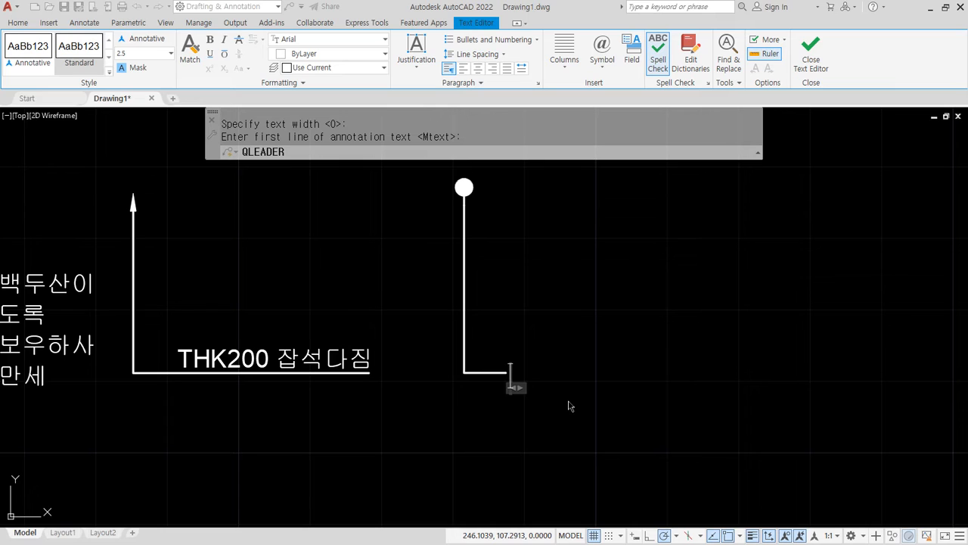
text(THK)
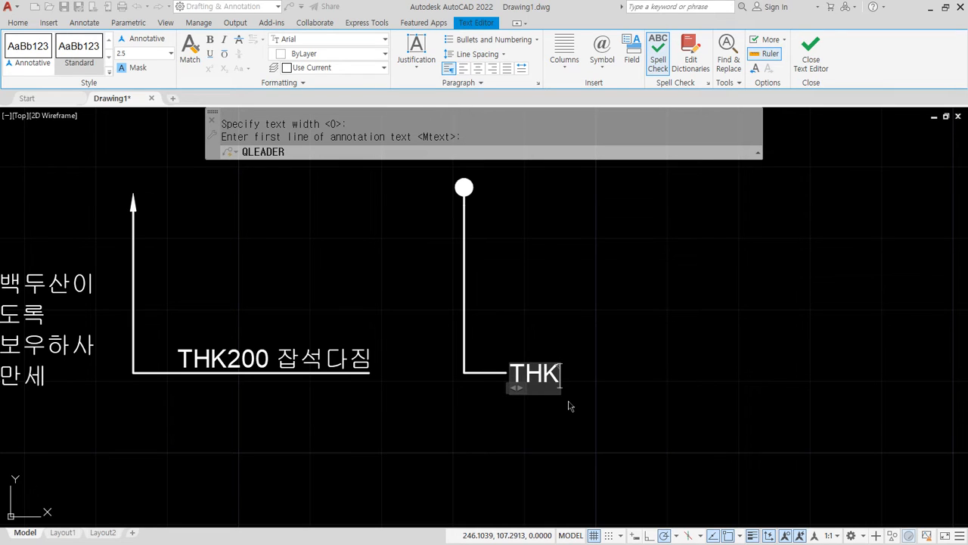
text(150)
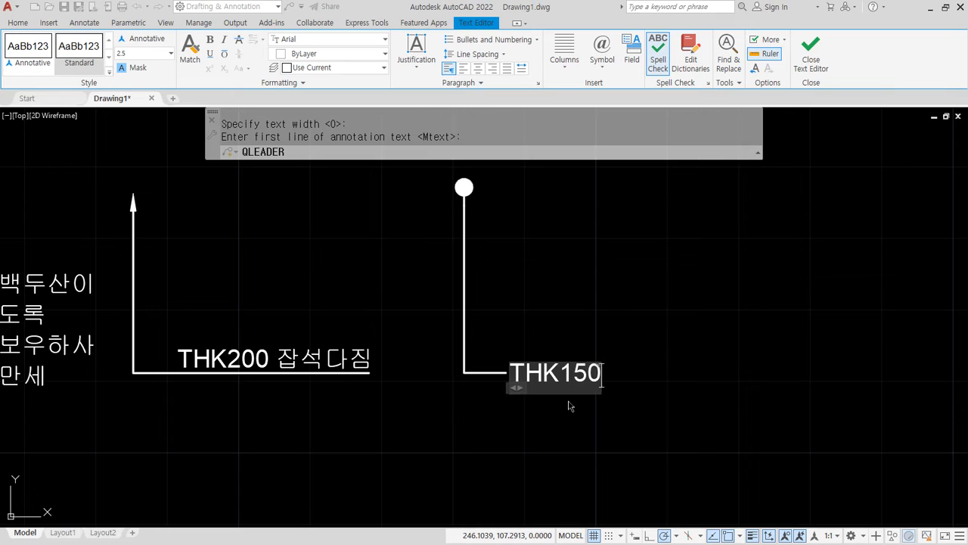
text( 처ㄹ근콘크)
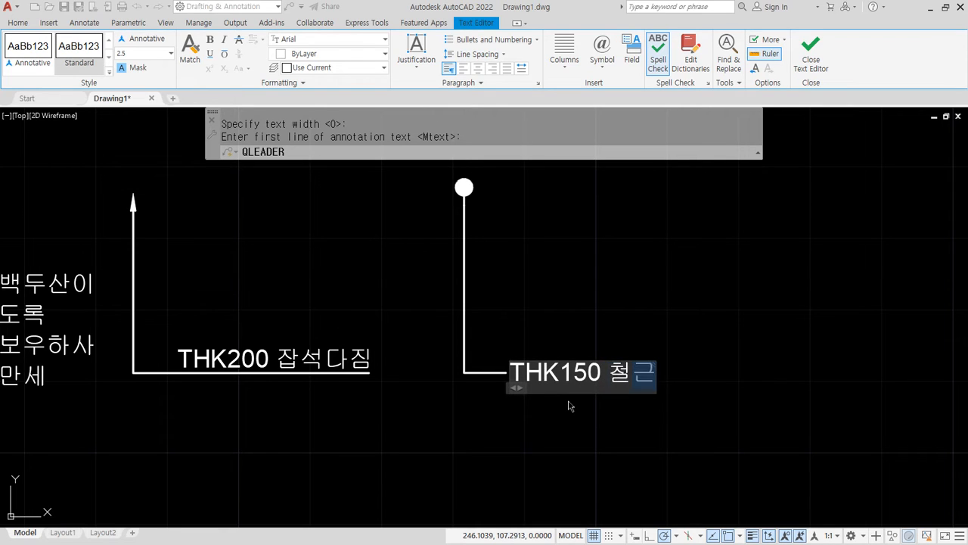
text(리트)
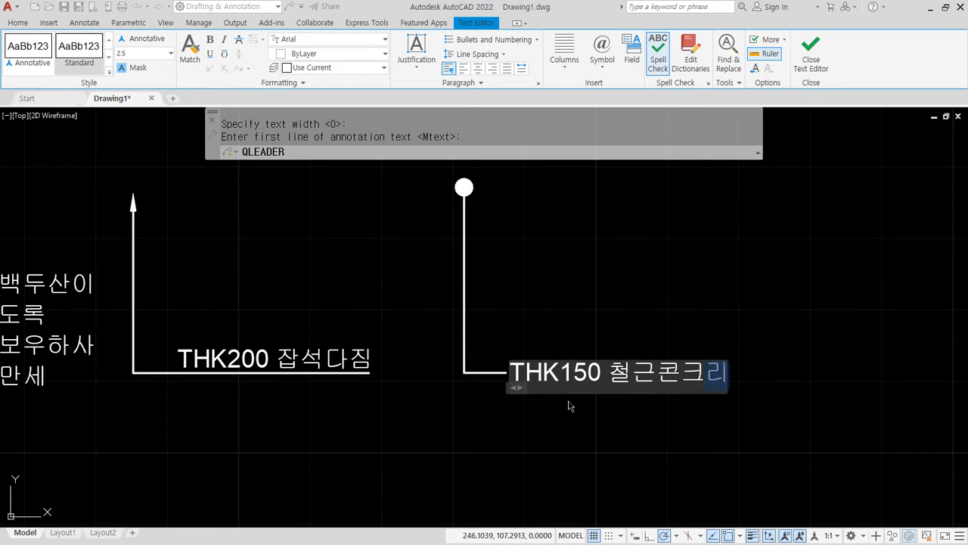
Step: Add "THK50 버림콘크리트" as the second line of the leader text
key(Return)
text(thk)
key(BackSpace)
key(BackSpace)
key(BackSpace)
text(THK50)
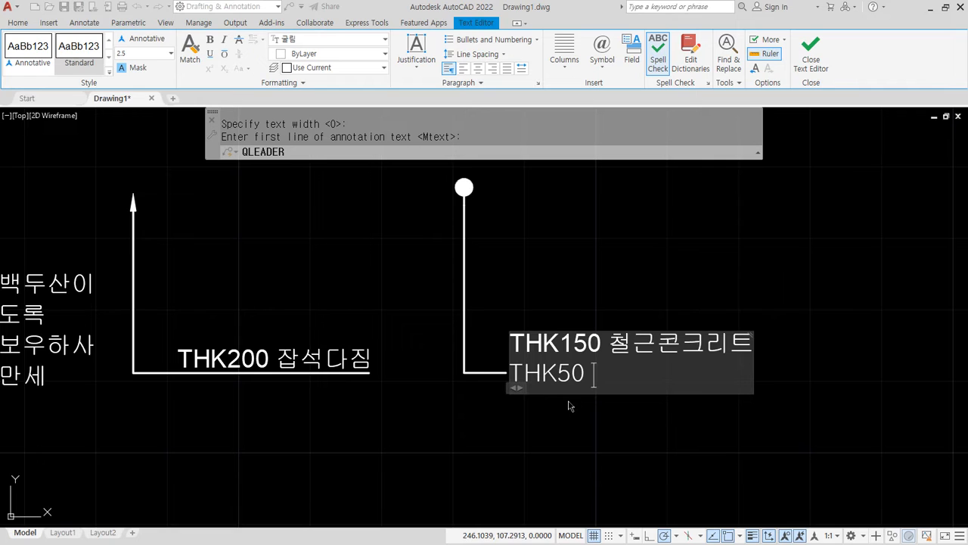
text( 버림코ㄴ크리트)
Step: Add "THK200 잡석다짐" as the third line and finish the leader text
key(Return)
text(THKS)
key(BackSpace)
text(200 자)
key(BackSpace)
text(ㅂ서)
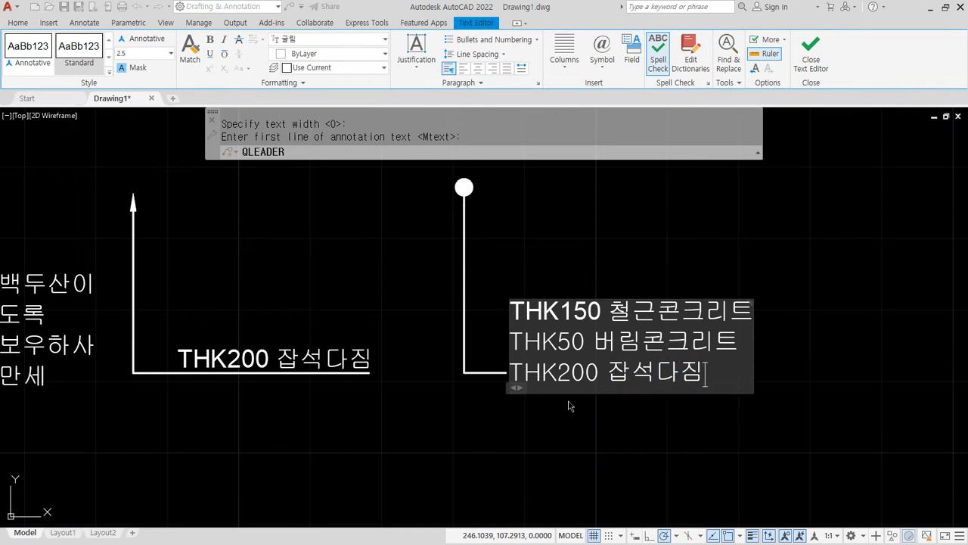
click(570, 406)
Step: Draw a line over the dot leader's lower landing, from the vertical segment to the landing's right end
scroll(505, 370, up, 2)
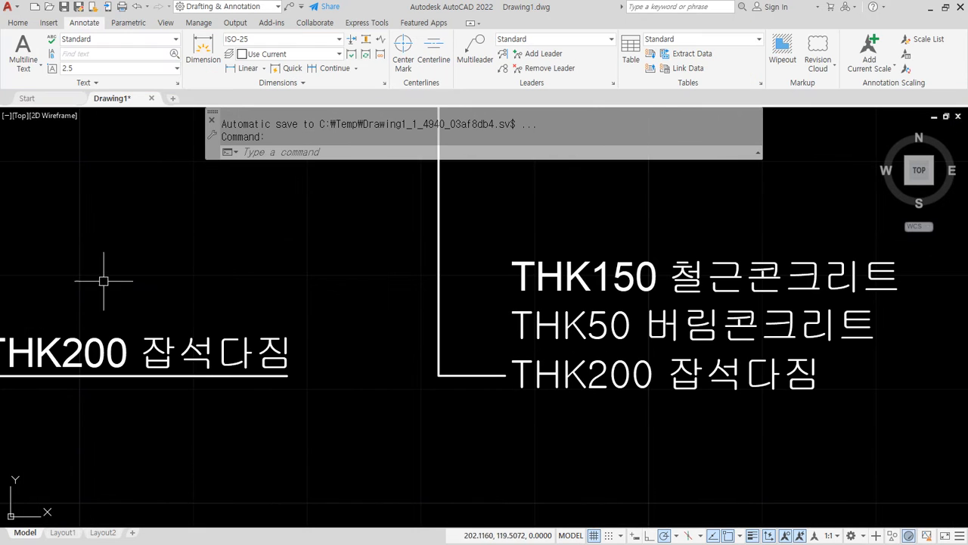
scroll(492, 372, up, 3)
text(l)
key(Return)
click(390, 408)
key(Escape)
Step: Copy the landing line upward as an array of 3 items fitted between the bottom and top text lines
text(cp)
key(Return)
click(454, 408)
key(Return)
click(390, 408)
text(a)
key(Return)
text(3)
key(Return)
text(f)
key(Return)
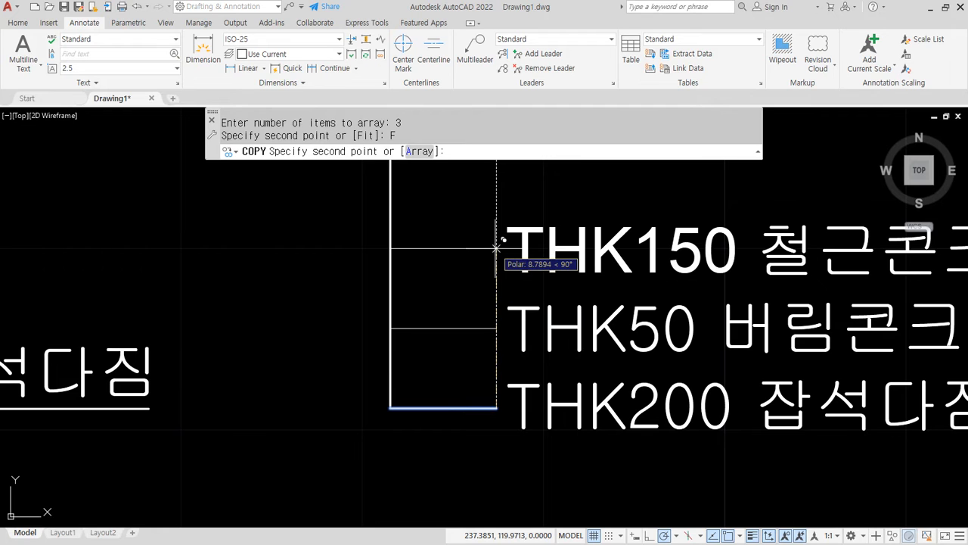
click(496, 247)
key(Return)
scroll(424, 336, down, 4)
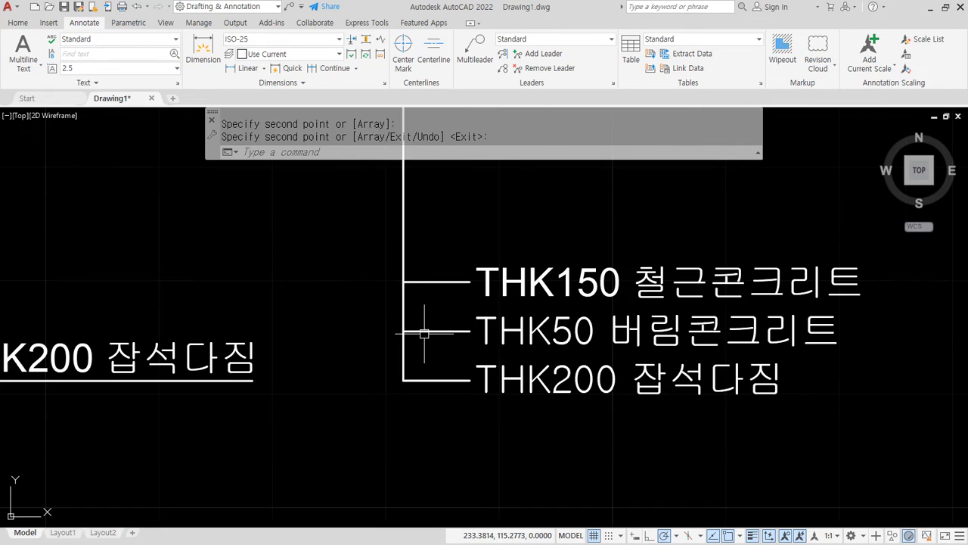
Step: Start a new quick leader and turn on No Limit for the number of leader points in its settings
middle_drag(414, 341, 370, 370)
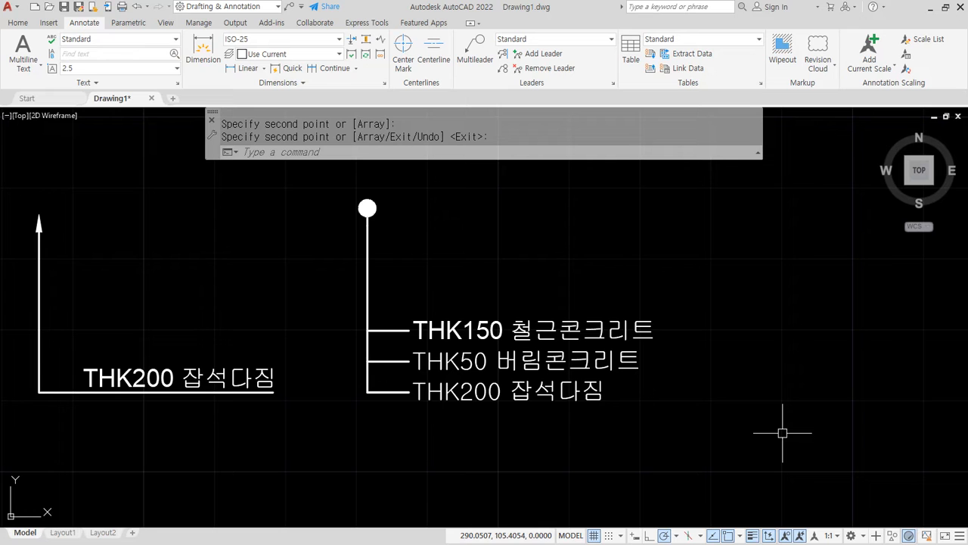
key(Return)
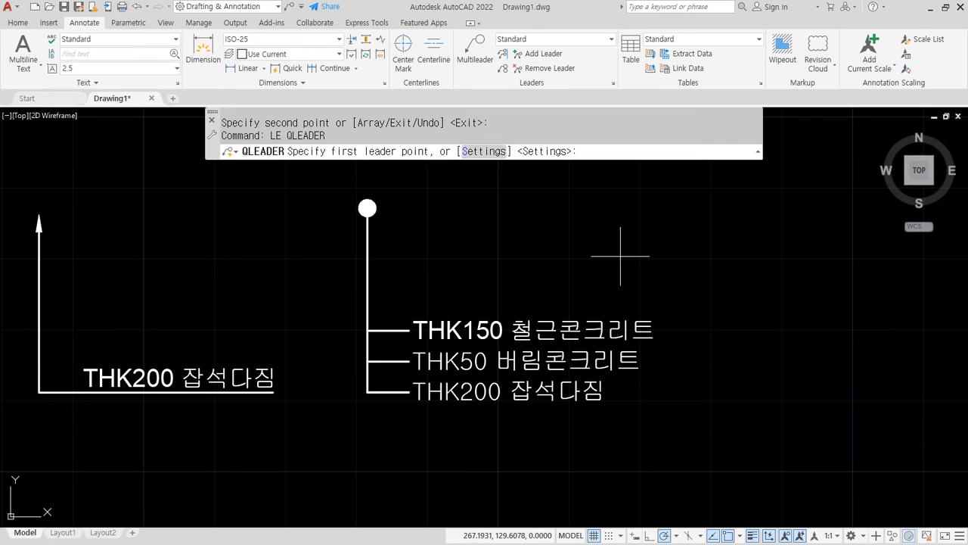
click(481, 152)
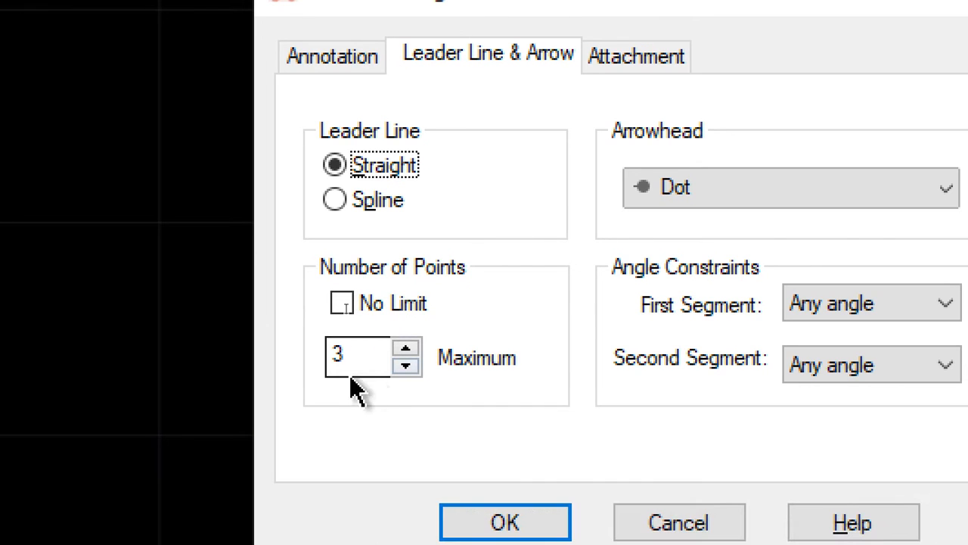
click(344, 302)
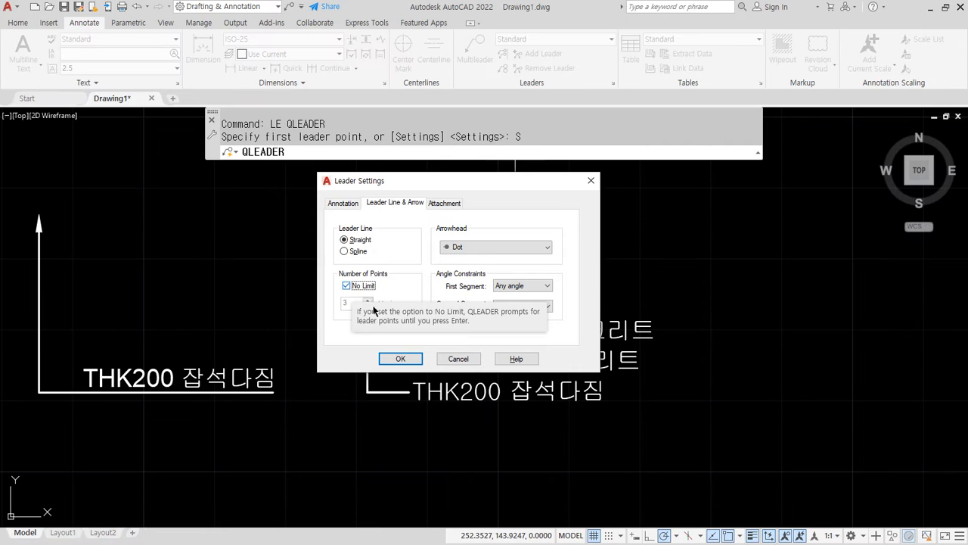
click(399, 358)
Step: Draw a zigzag leader through eleven points right of the three-line note, and leave it without annotation text
mouse_move(594, 291)
middle_down()
mouse_move(507, 277)
mouse_move(331, 219)
middle_up()
click(331, 219)
click(440, 362)
click(504, 267)
click(566, 357)
click(579, 271)
click(648, 353)
click(648, 256)
click(751, 314)
click(764, 233)
click(803, 397)
click(856, 265)
key(Return)
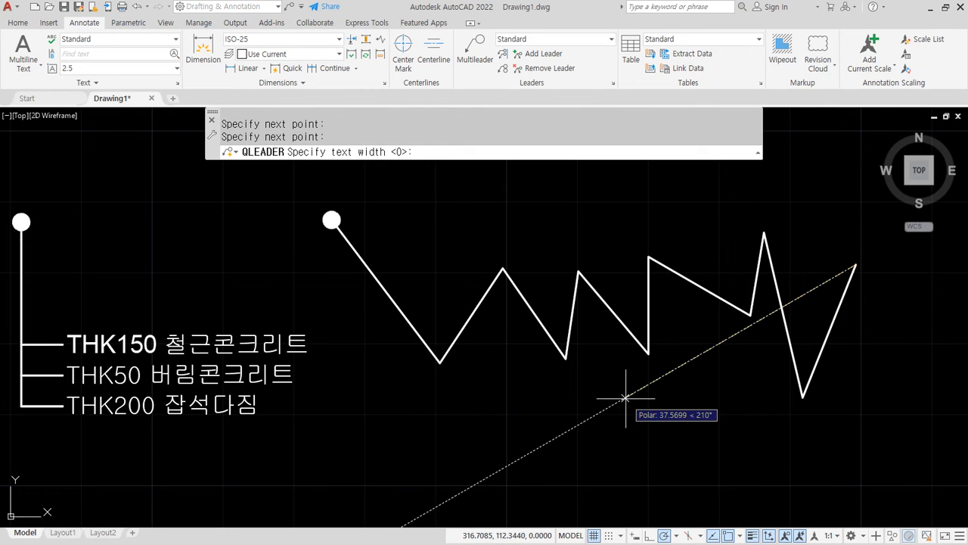
key(Return)
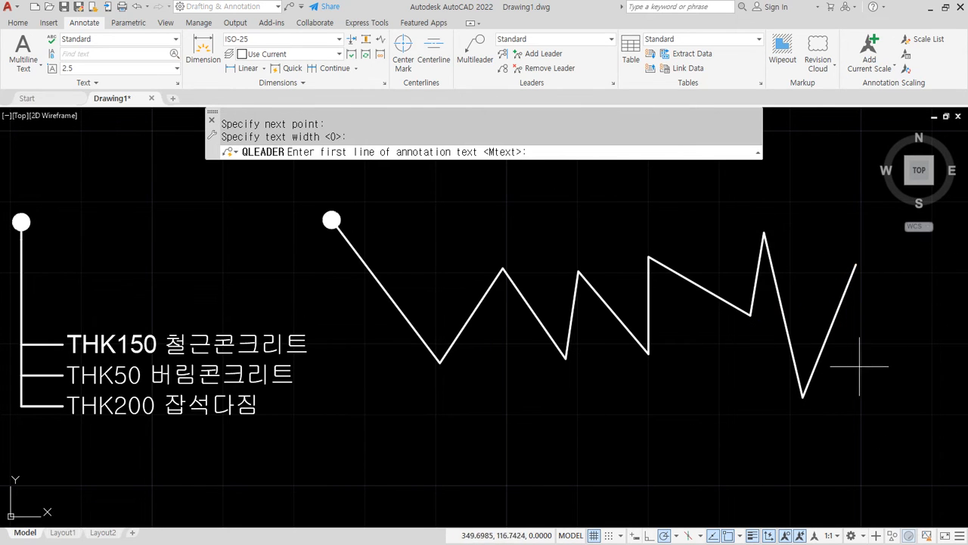
middle_drag(176, 346, 473, 325)
mouse_move(314, 211)
mouse_down()
mouse_move(313, 325)
mouse_move(401, 399)
mouse_up()
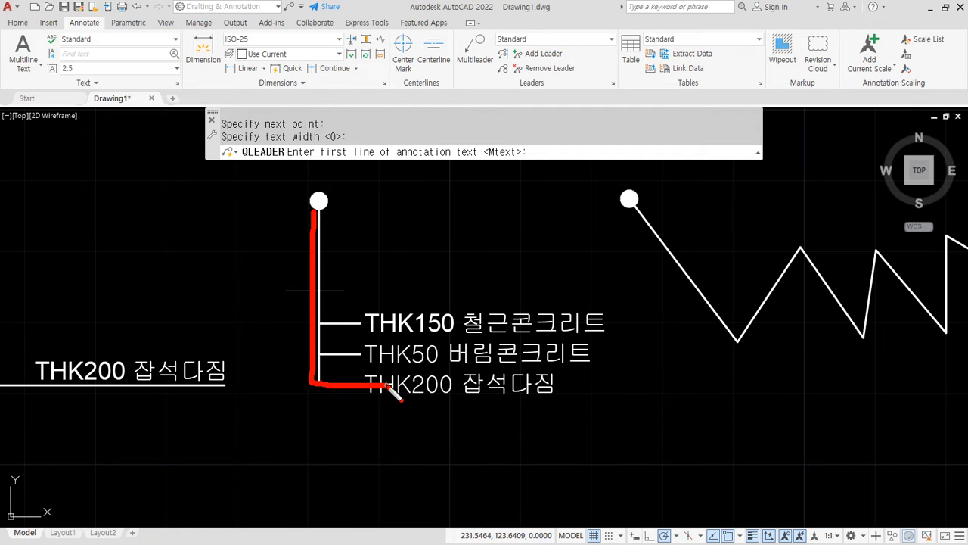
scroll(401, 400, down, 2)
middle_drag(558, 370, 413, 355)
key(Escape)
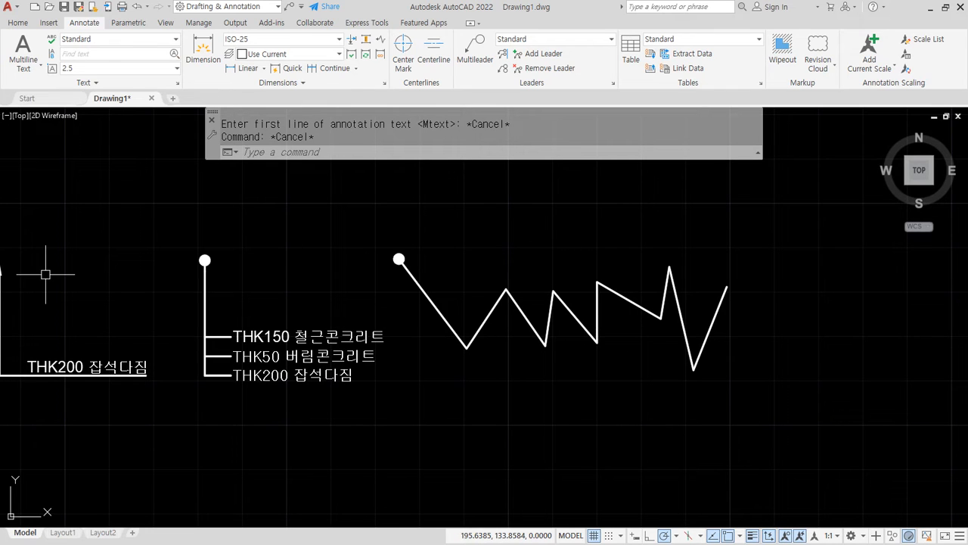
Step: Erase the zigzag leader
click(762, 372)
click(467, 296)
text(e)
key(Return)
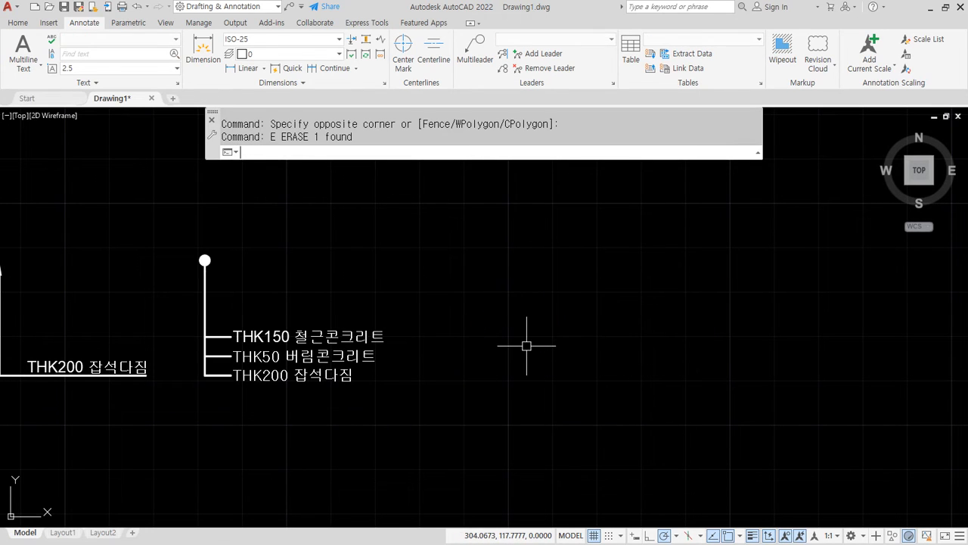
Step: Open the settings of a new quick leader, turn off No Limit and set the maximum number of points to 4
text(le)
key(Return)
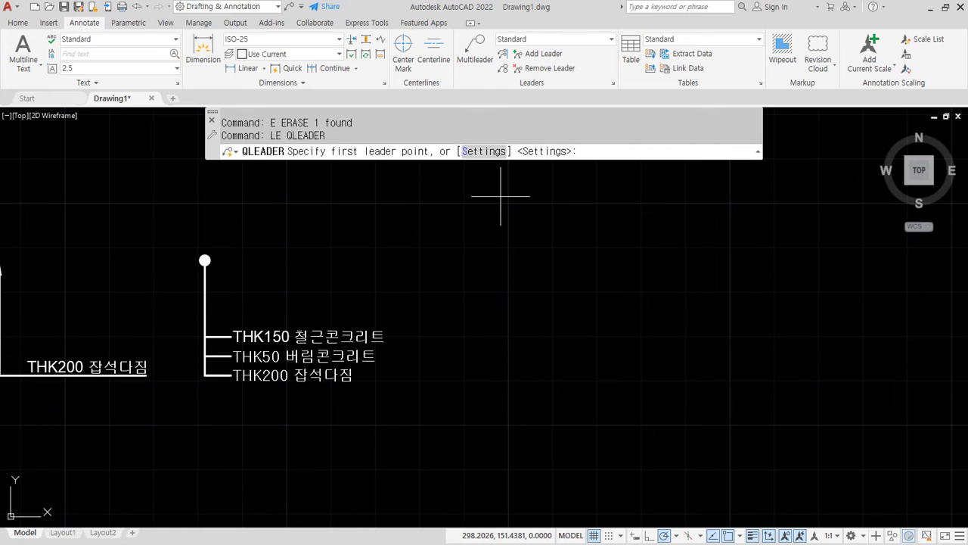
key(Return)
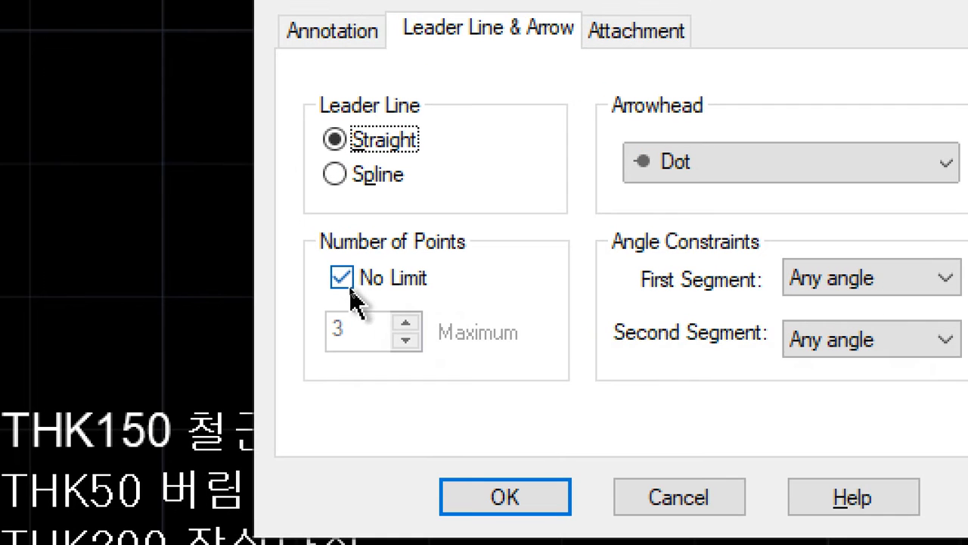
click(348, 286)
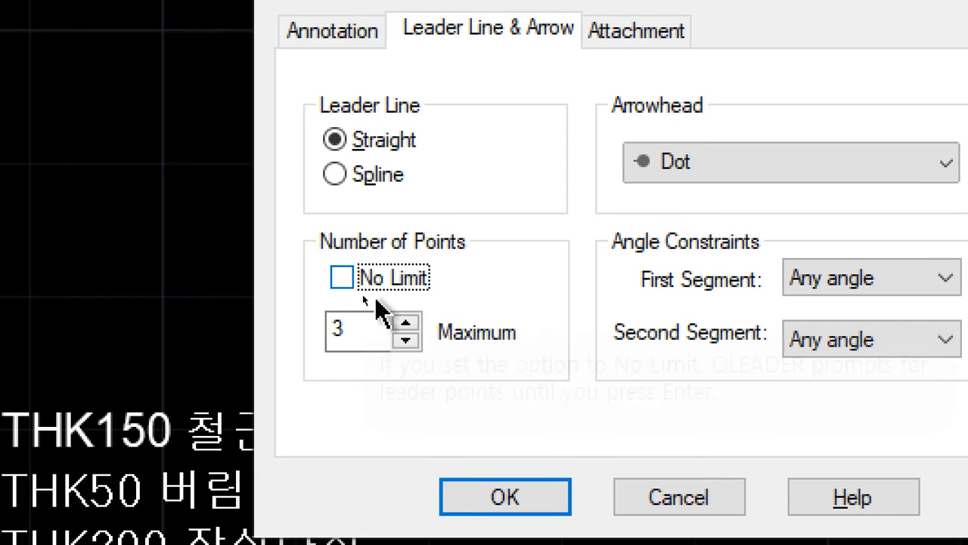
click(414, 323)
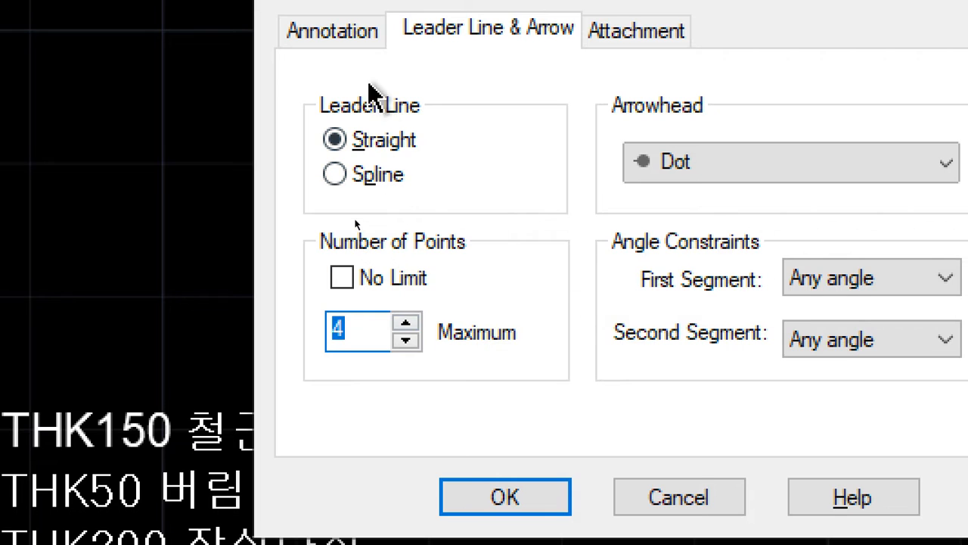
Step: Change the leader line type to Spline and draw a wavy leader through four points right of the three-line note
click(378, 180)
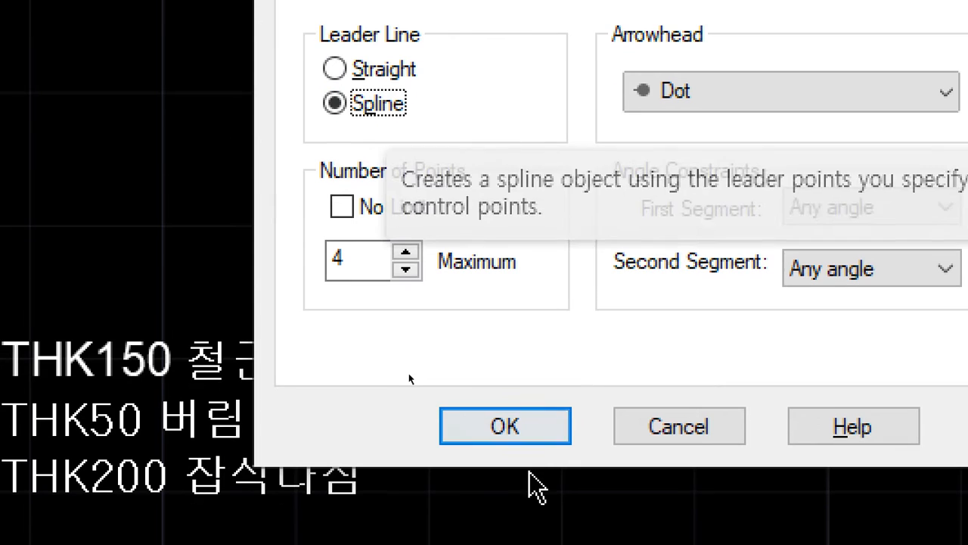
click(529, 432)
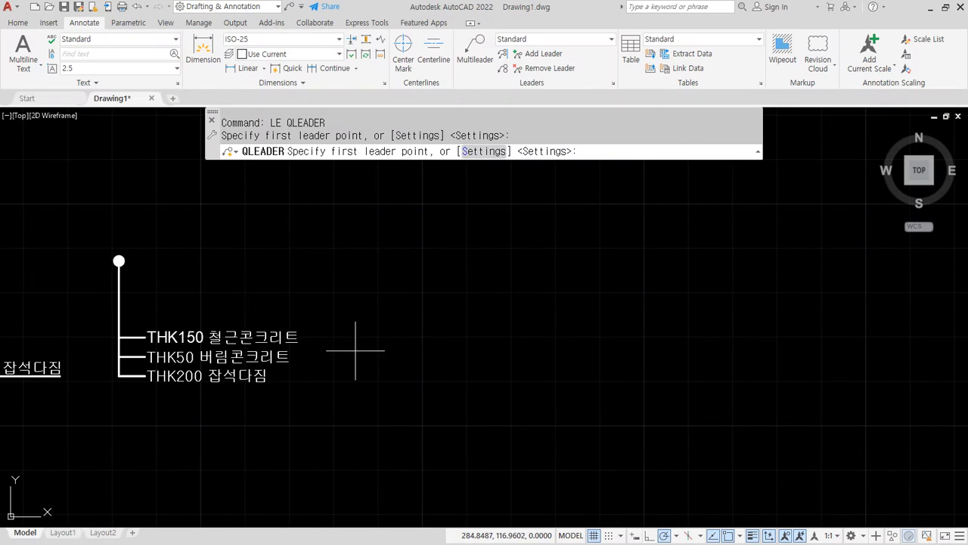
click(637, 402)
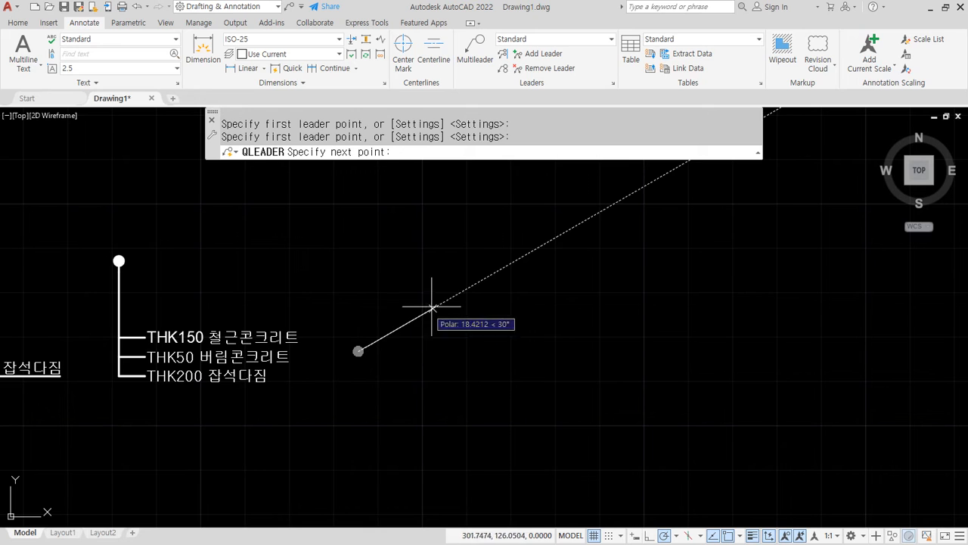
click(445, 265)
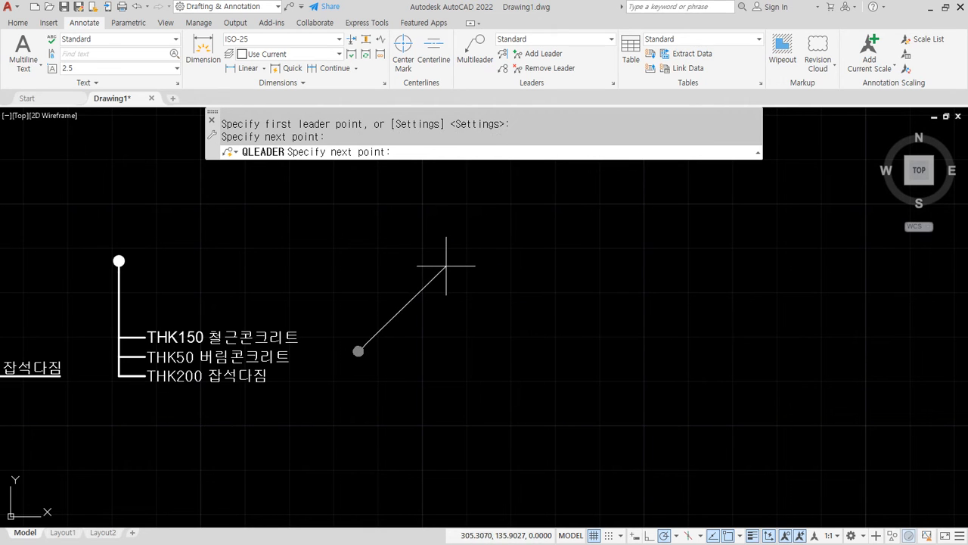
click(456, 333)
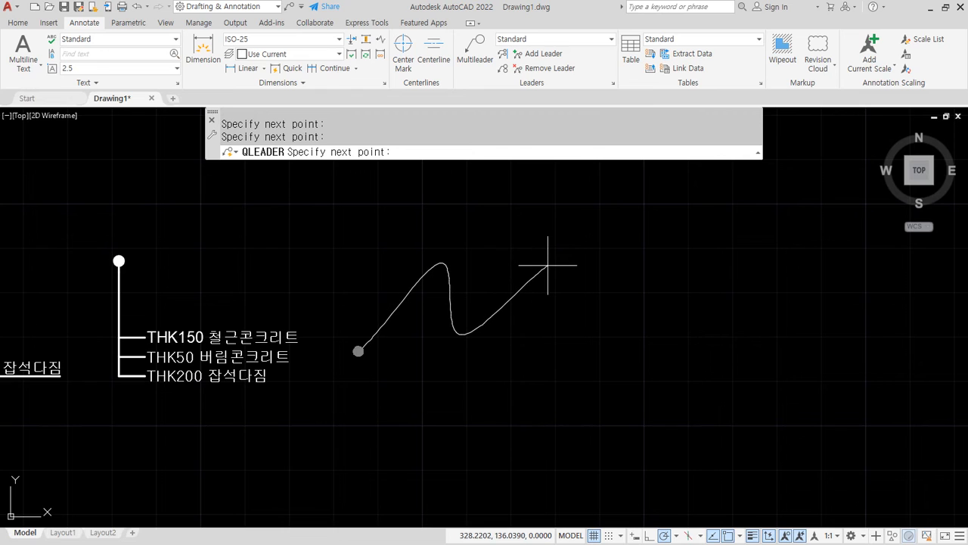
click(557, 270)
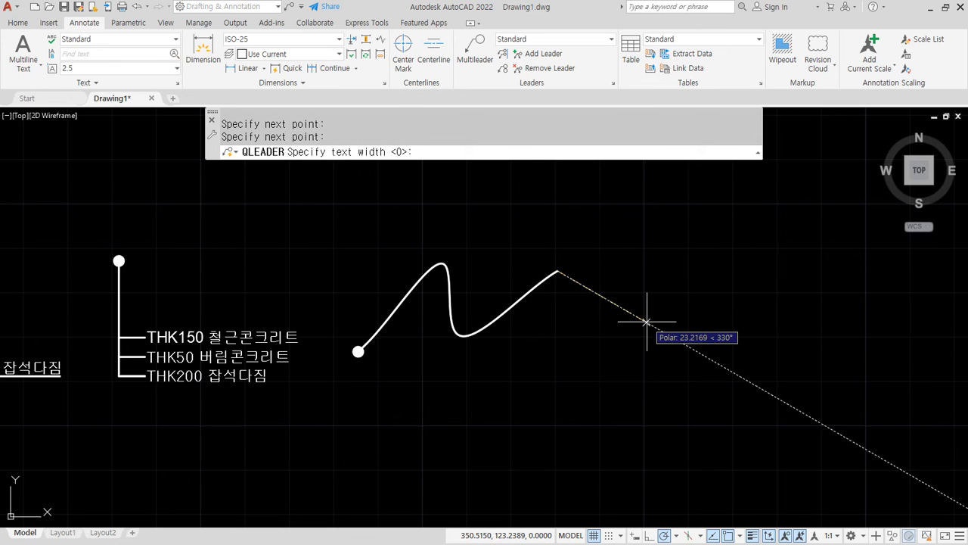
Step: Accept the default text width and enter the annotation "WP 마감 후 뿜칠" at the end of the curved leader
key(Return)
key(Return)
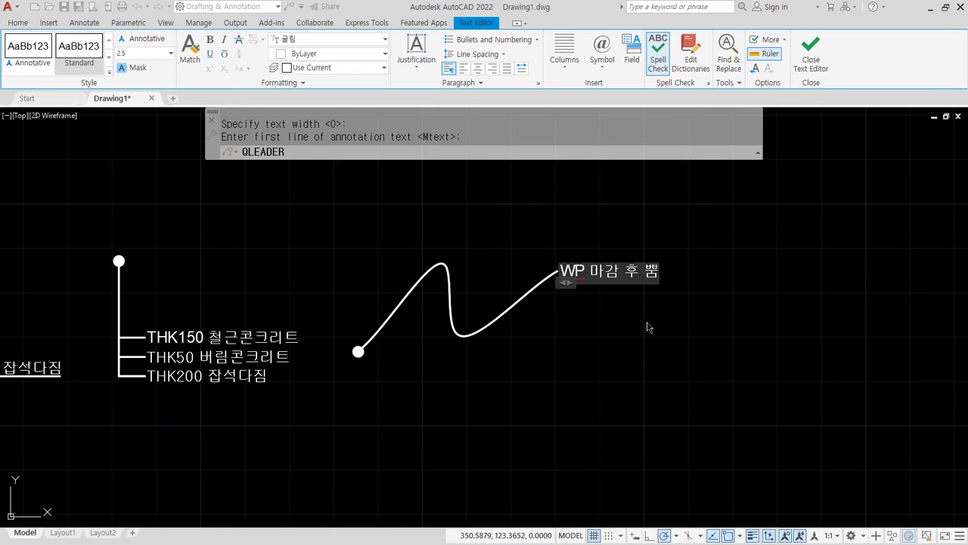
text(ㅣㄹ)
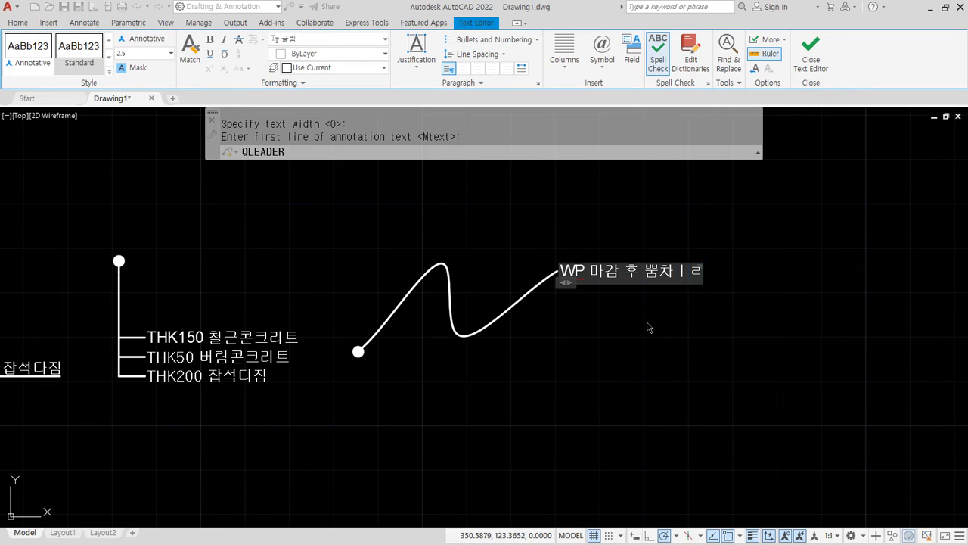
click(648, 327)
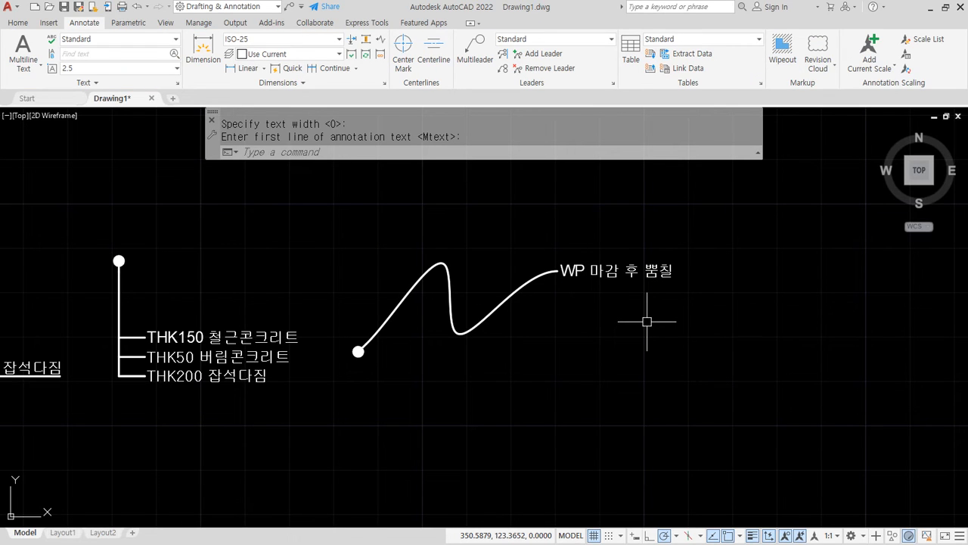
key(ctrl+2)
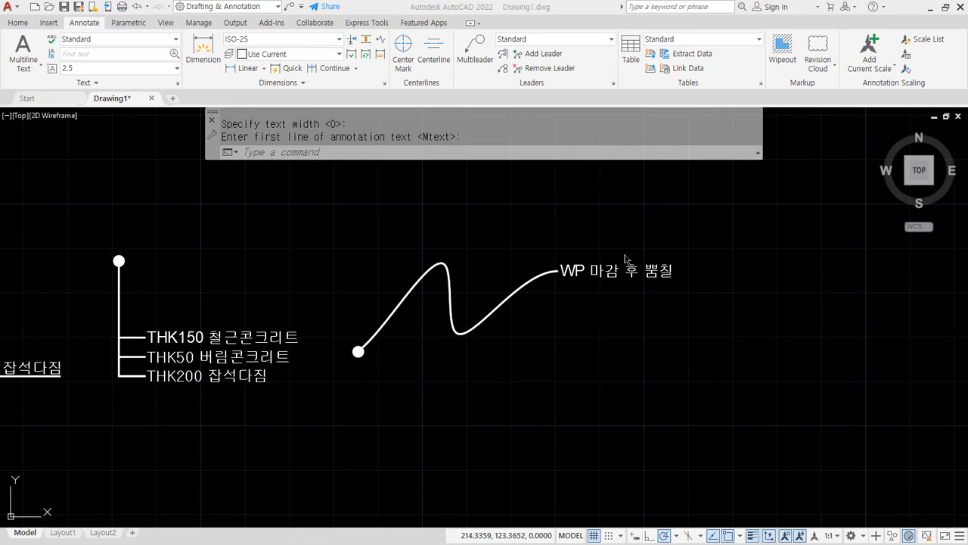
click(364, 241)
text(LE)
key(Return)
key(Return)
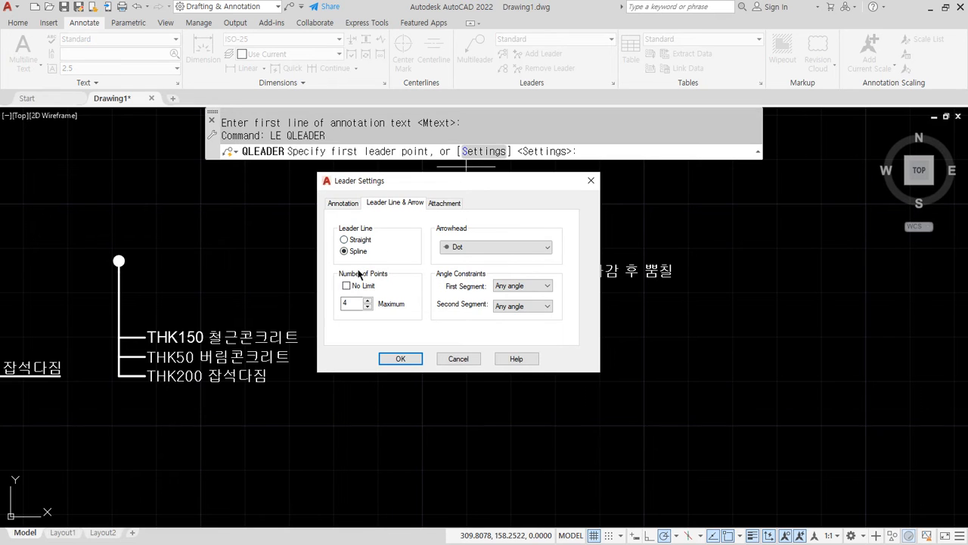
click(344, 239)
click(345, 204)
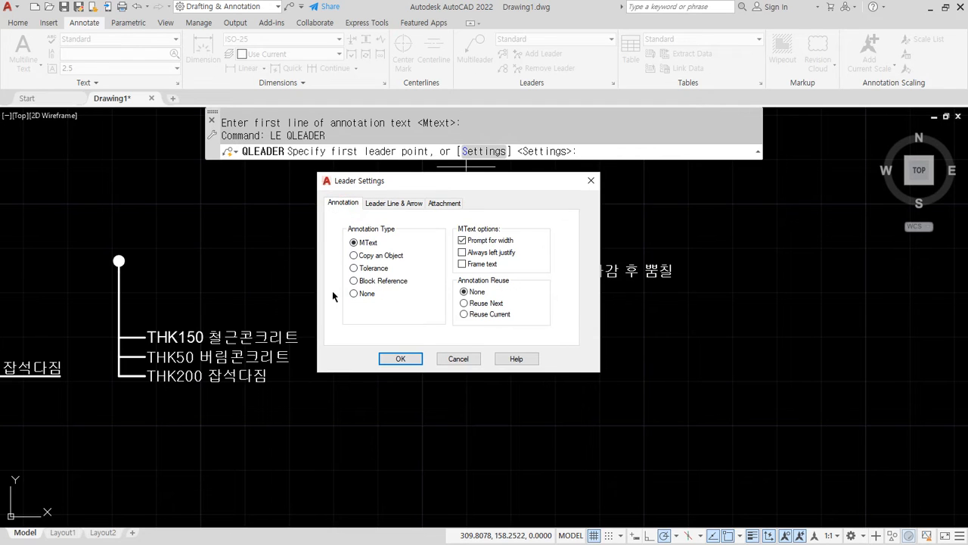
click(377, 269)
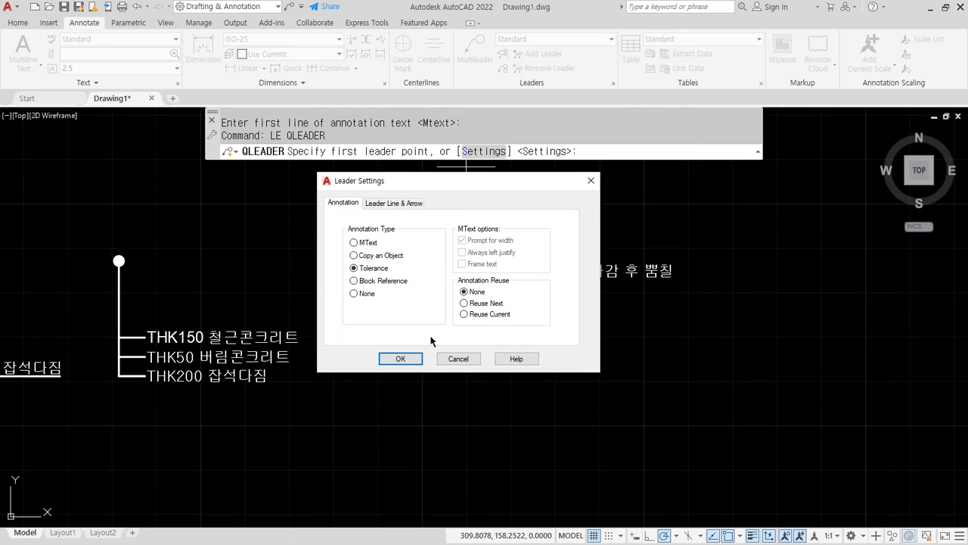
key(Escape)
key(Escape)
key(Escape)
Step: Erase all the leaders and notes in the drawing
scroll(503, 391, down, 4)
click(611, 283)
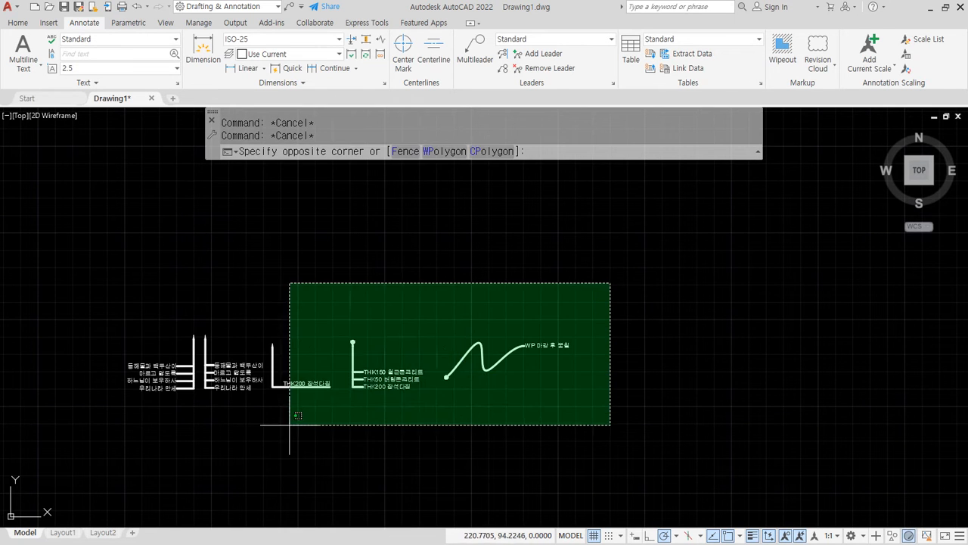
click(61, 439)
key(Delete)
Step: Zoom to the full drawing area and draw a long horizontal line across its lower part
text(z)
key(Return)
text(a)
key(Return)
text(l)
key(Return)
click(242, 398)
click(547, 398)
key(Return)
Step: Draw a vertical line straight up from the midpoint of the horizontal line, using the midpoint snap
key(Return)
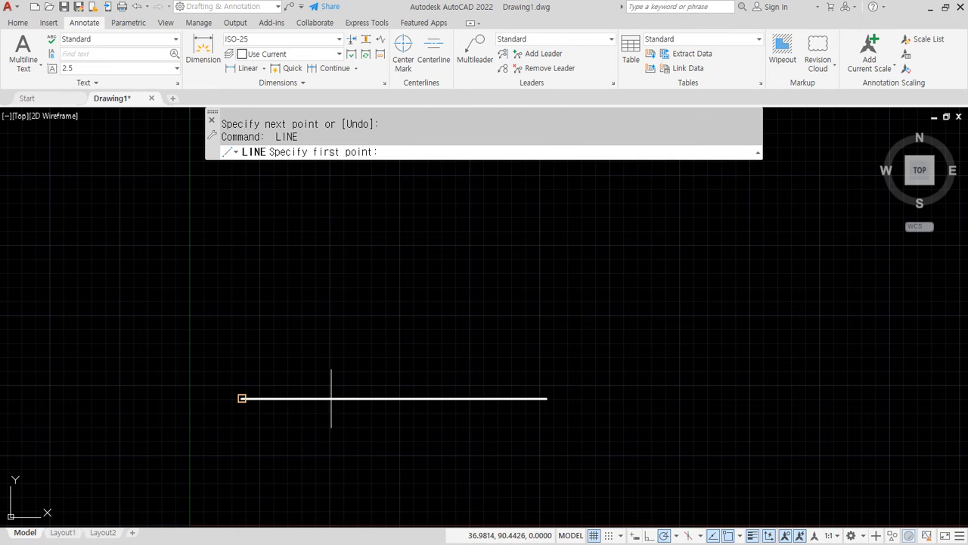
text(mid)
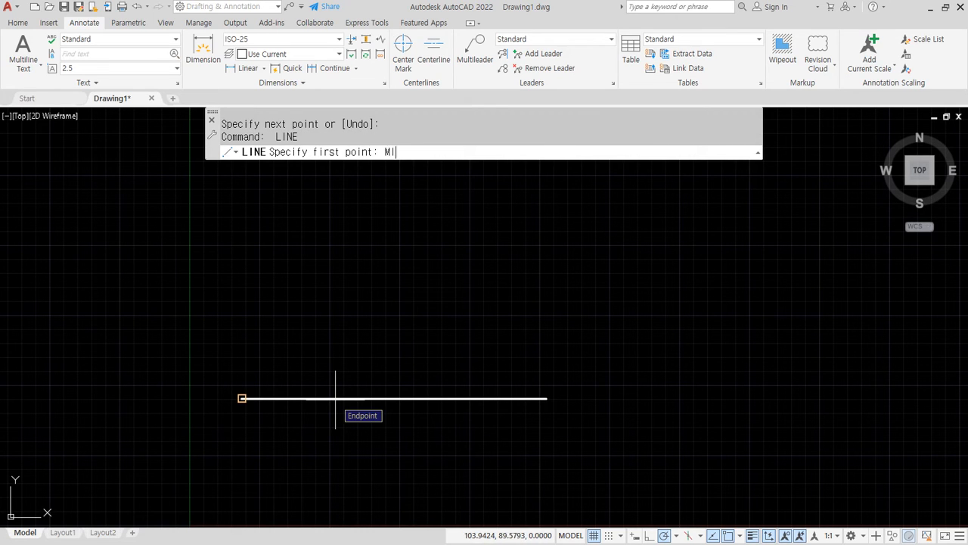
key(Return)
click(348, 399)
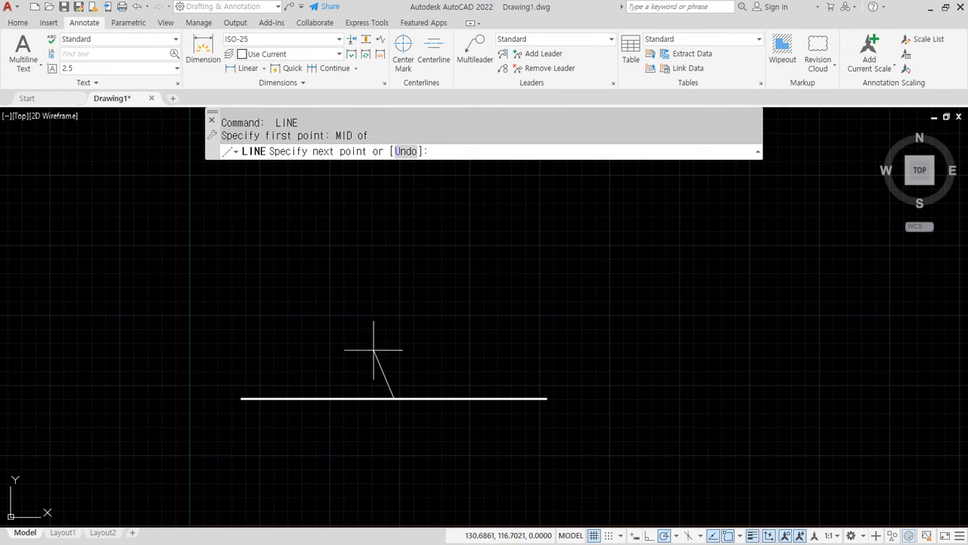
click(394, 236)
key(Return)
Step: Start a quick leader and set its arrowhead to Datum triangle filled and its annotation type to Tolerance
scroll(415, 335, up, 2)
middle_drag(416, 352, 415, 383)
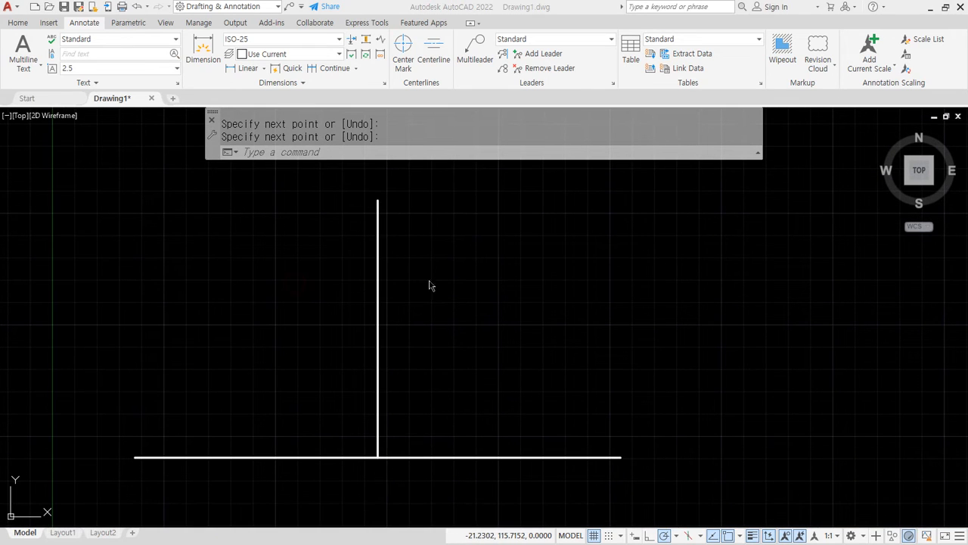
text(L)
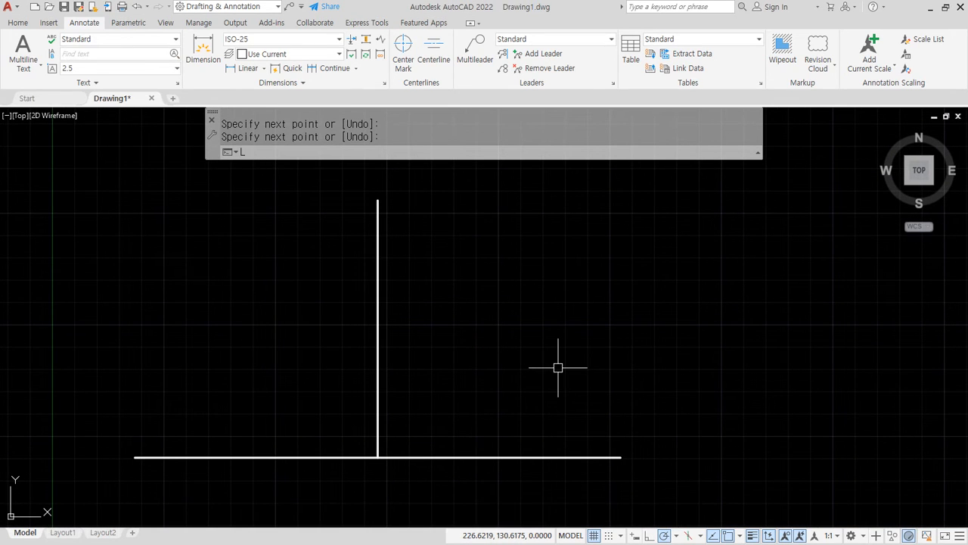
text(E)
key(Return)
key(Return)
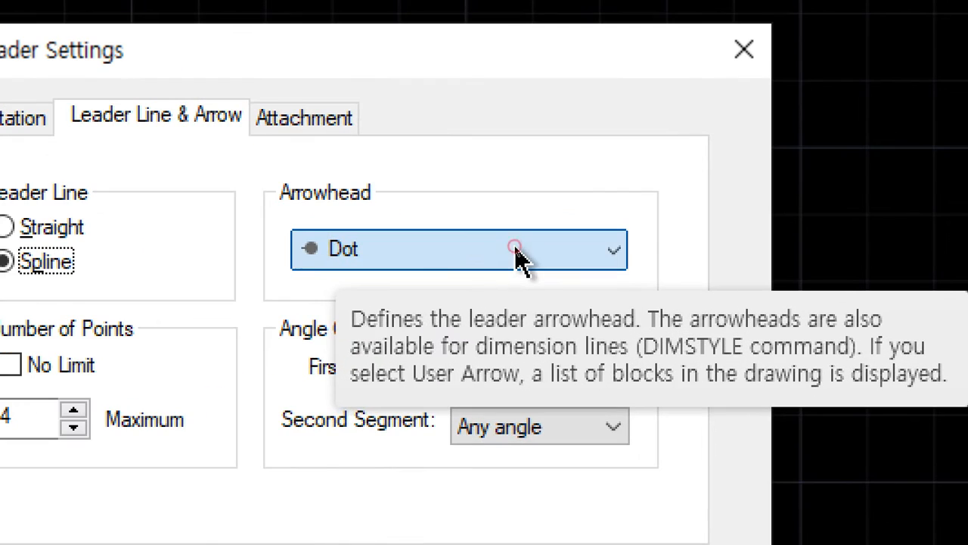
click(516, 257)
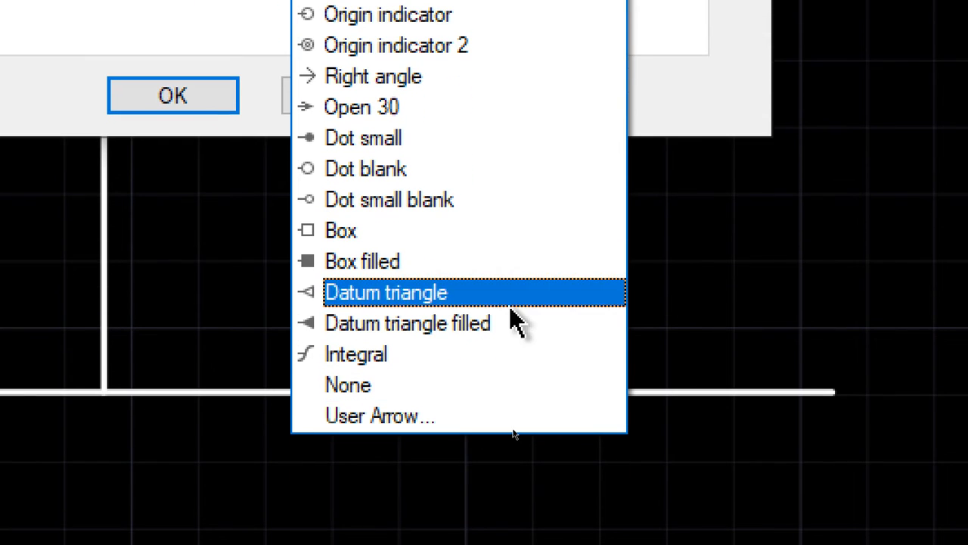
click(435, 337)
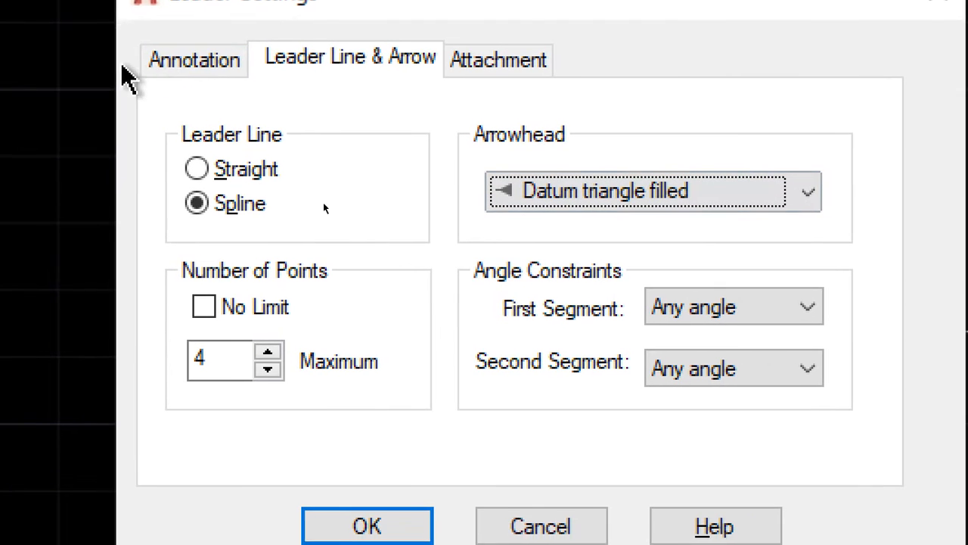
click(166, 61)
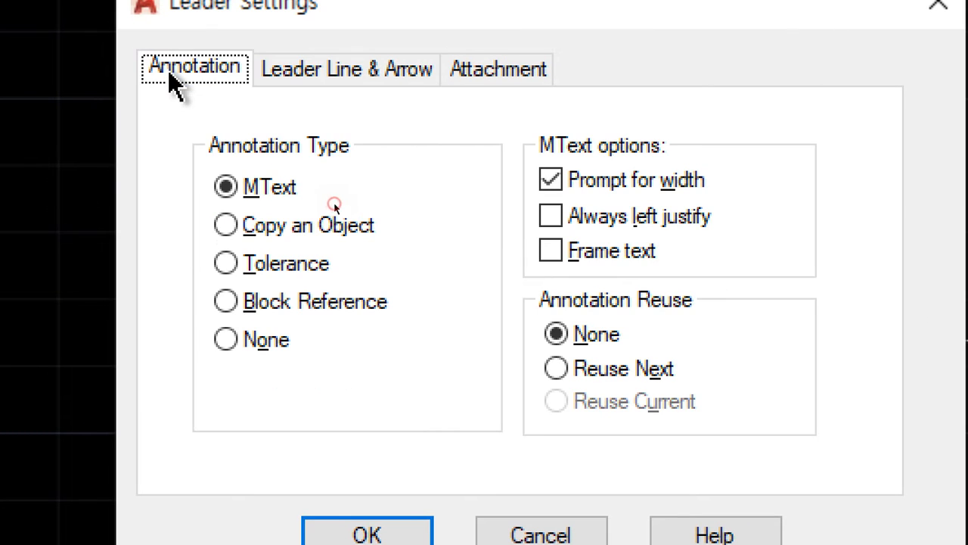
click(374, 273)
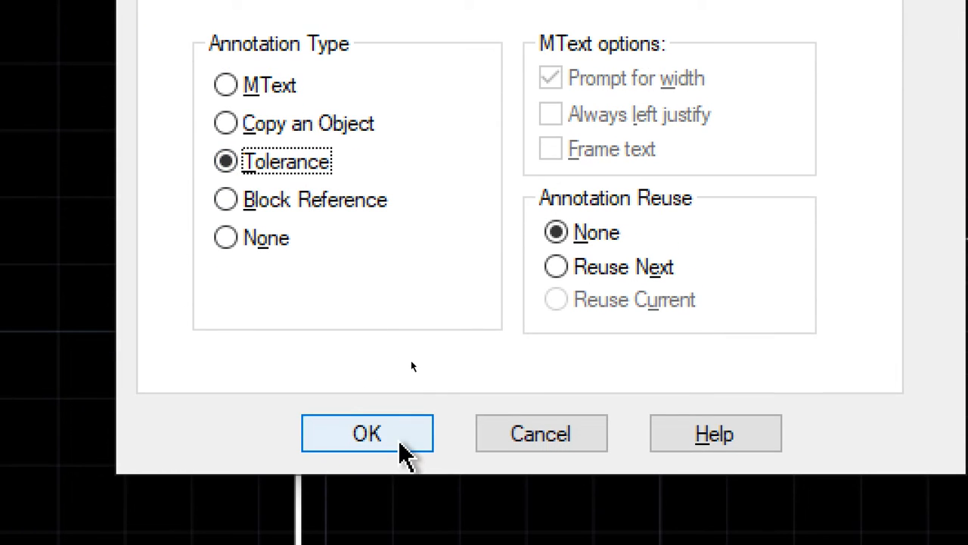
click(400, 445)
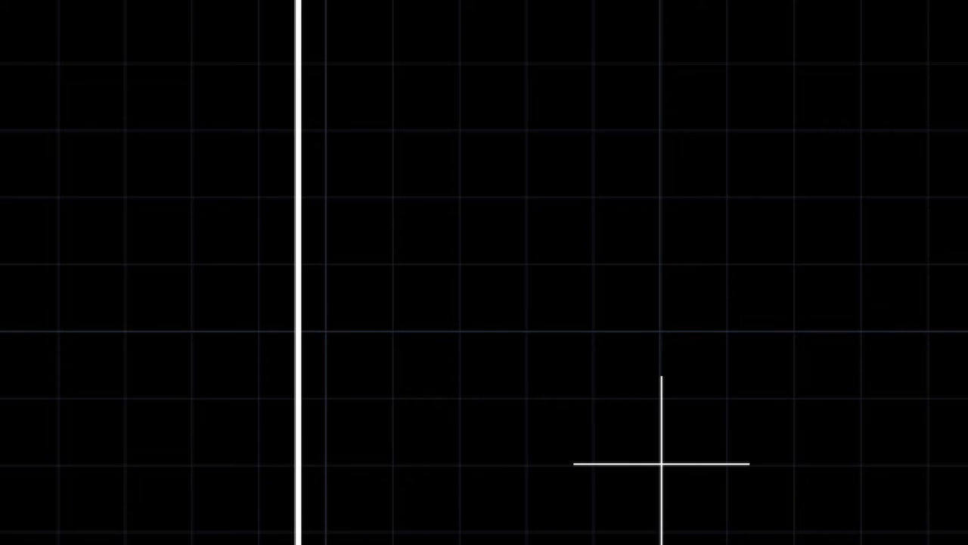
Step: Draw a short vertical leader upward from a nearest-snap point on the horizontal line, right of the vertical line, and end it without a tolerance
middle_drag(661, 464, 556, 347)
middle_drag(469, 353, 445, 331)
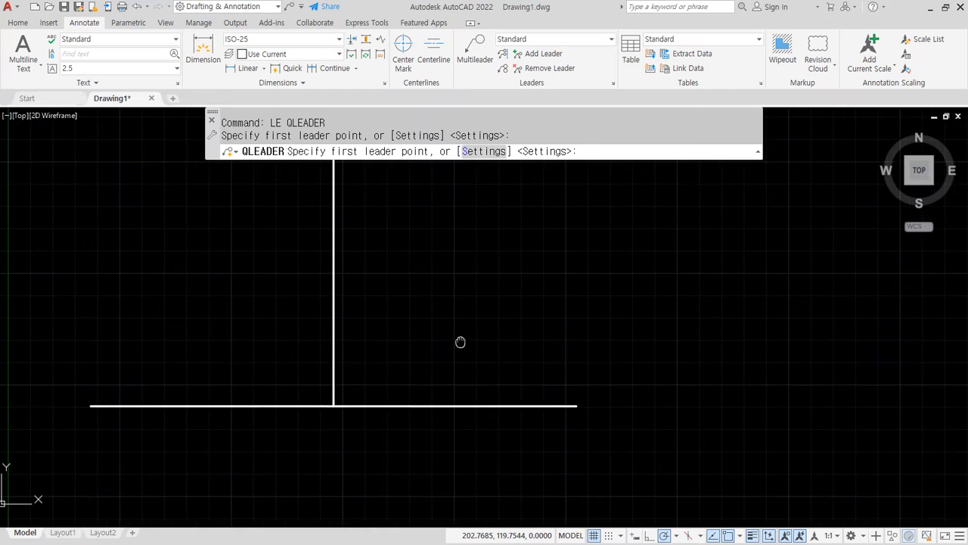
scroll(465, 368, up, 4)
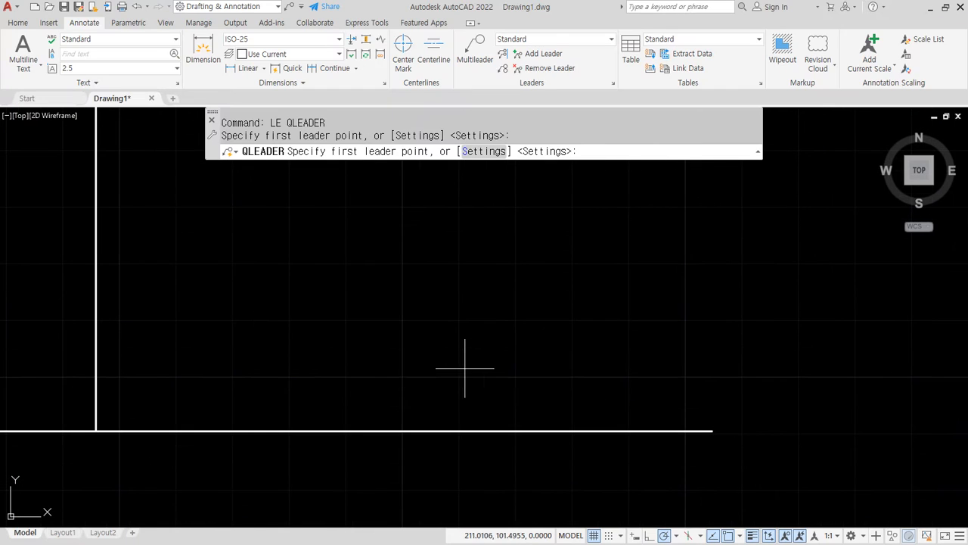
text(EA)
key(Return)
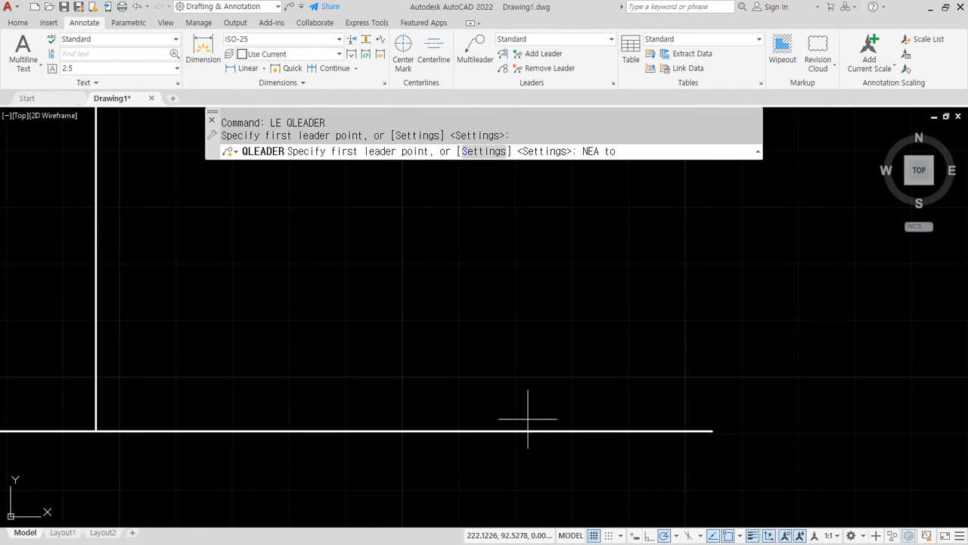
click(522, 430)
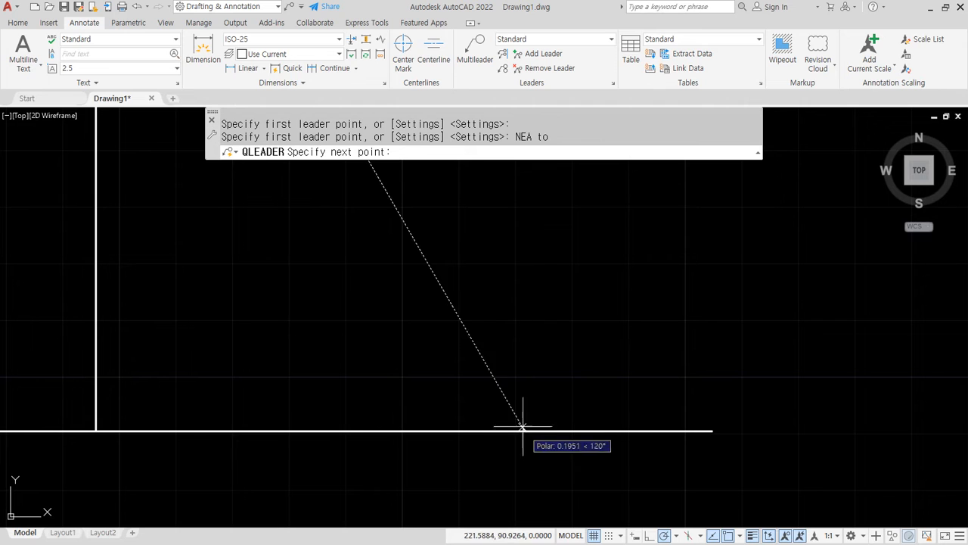
click(520, 355)
key(Escape)
Step: Start another quick leader and set its leader line to Straight in the settings, with Tolerance as the annotation type
key(Return)
key(Return)
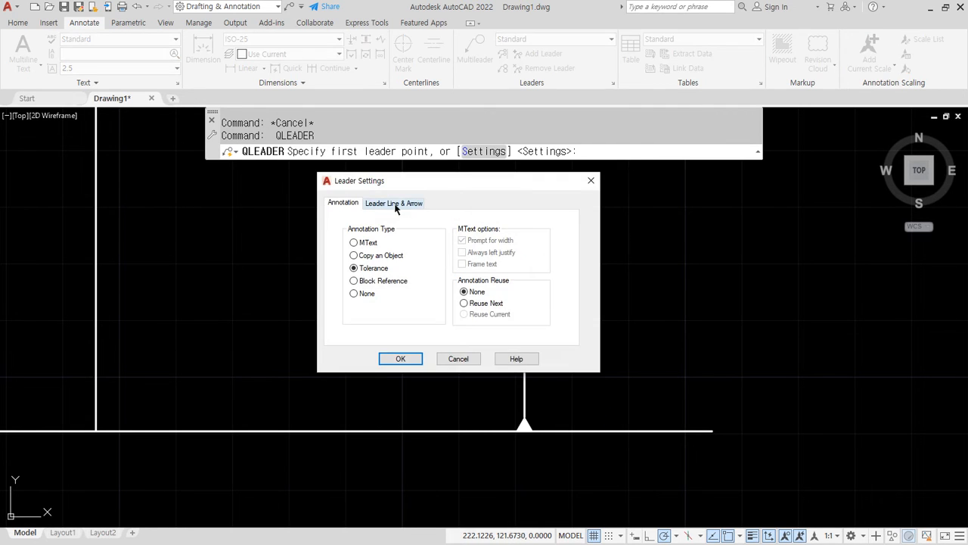
click(384, 205)
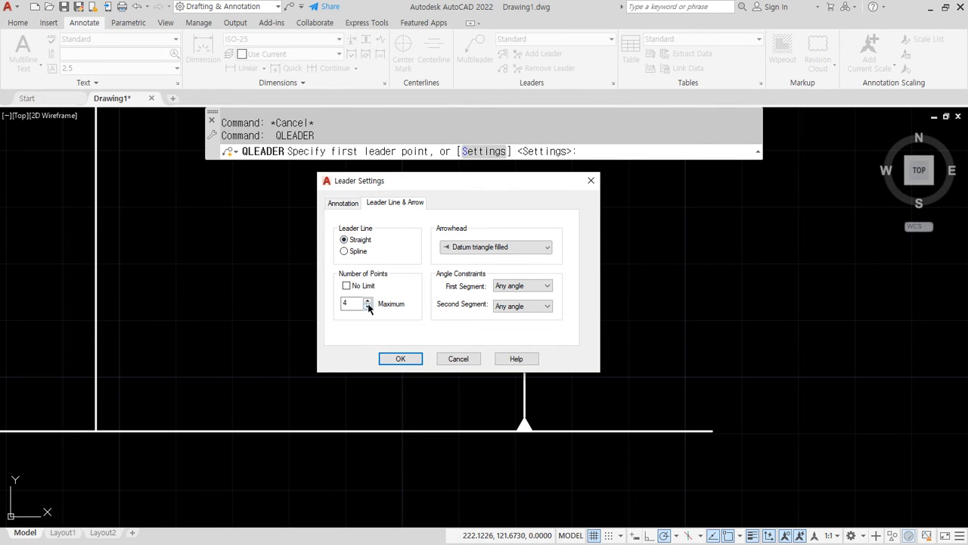
click(344, 205)
click(401, 360)
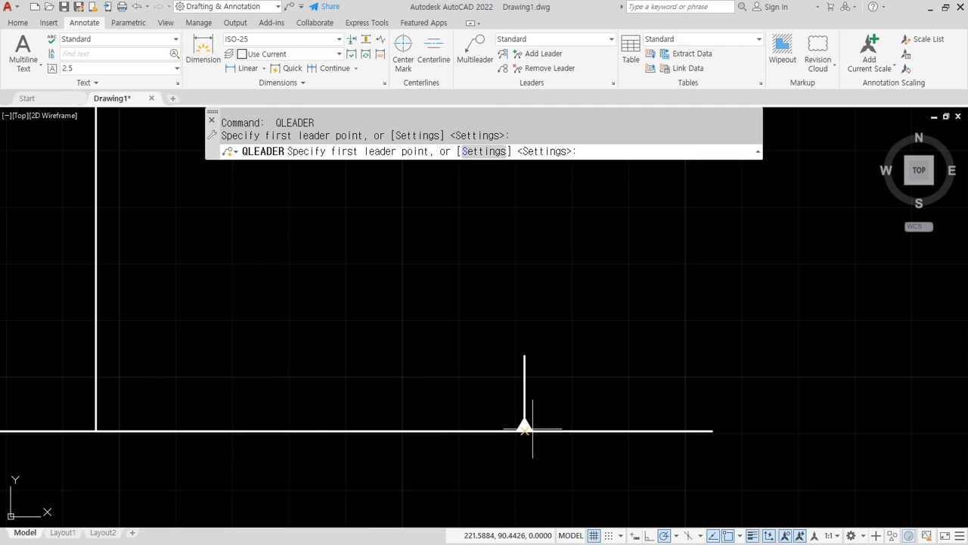
Step: Draw the leader from the triangle's base up the short vertical leader and a little to the right, and enter A as Datum 1
click(525, 428)
click(525, 355)
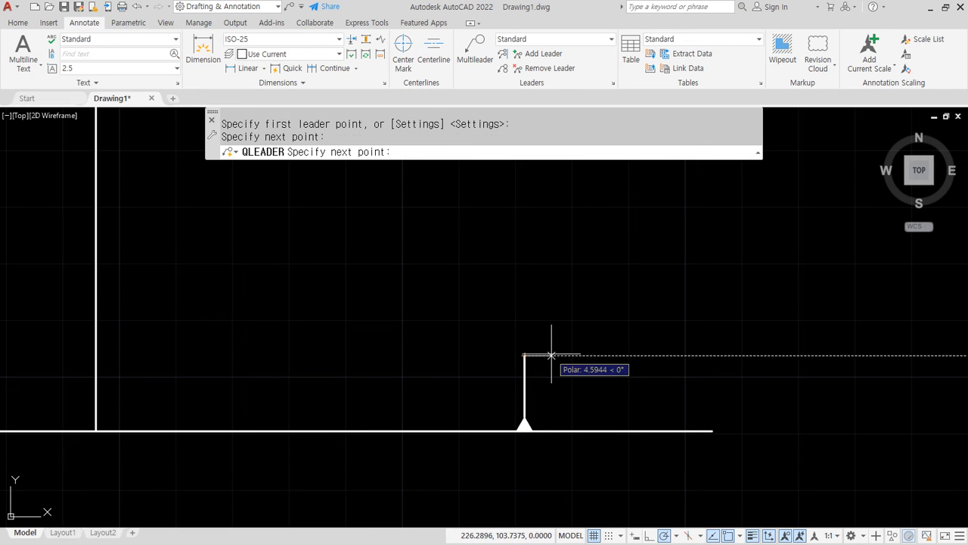
click(553, 355)
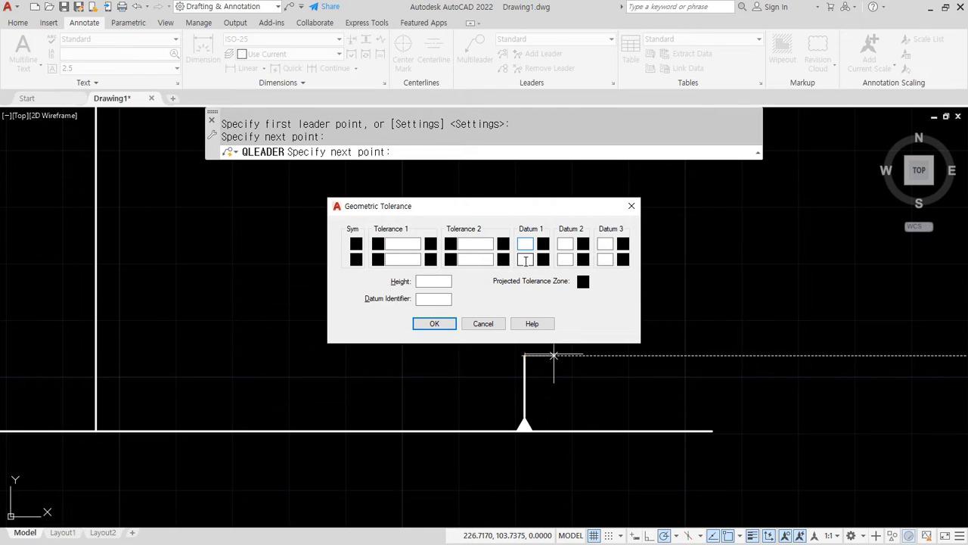
click(434, 323)
middle_drag(550, 439, 666, 454)
mouse_move(665, 371)
mouse_down()
mouse_move(637, 441)
mouse_move(573, 449)
mouse_move(791, 442)
mouse_move(758, 447)
mouse_up()
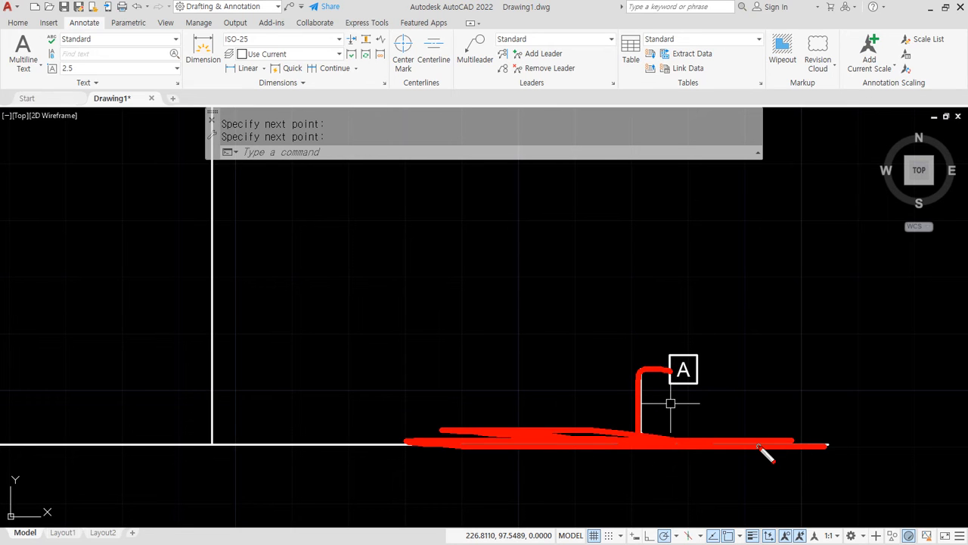
Step: Draw a quick leader from a nearest-snap point on the vertical line horizontally to the right, opening its tolerance definition
key(Escape)
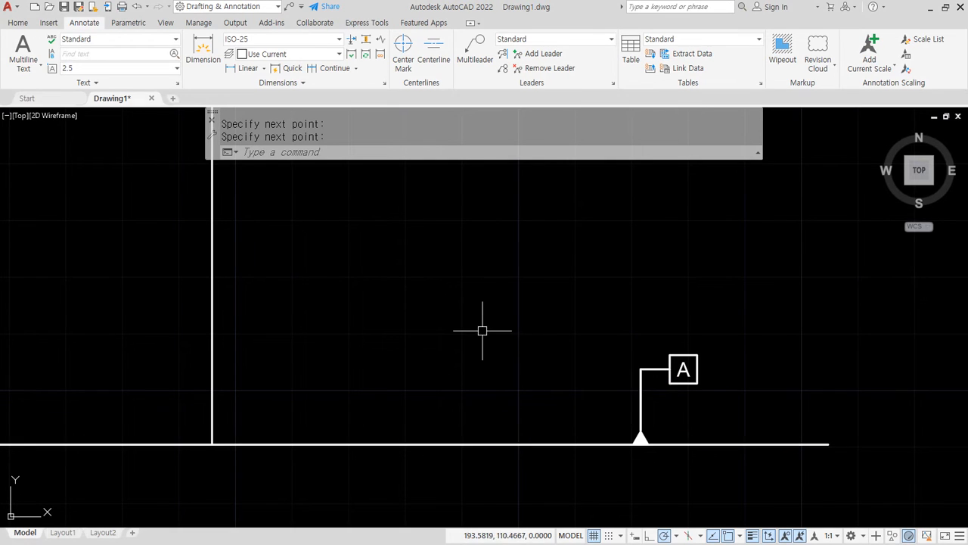
middle_drag(458, 305, 481, 348)
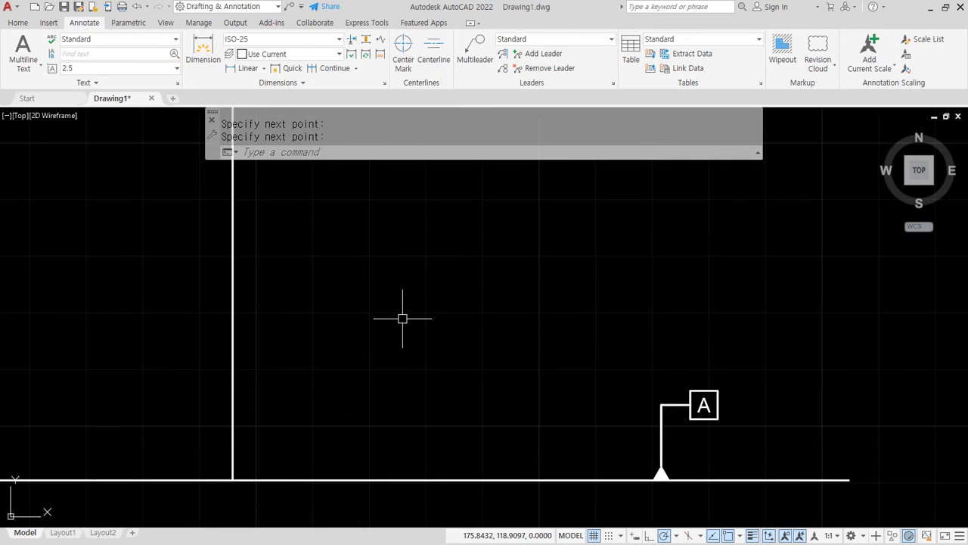
text(qleader)
key(Return)
text(NEA)
key(Return)
click(234, 267)
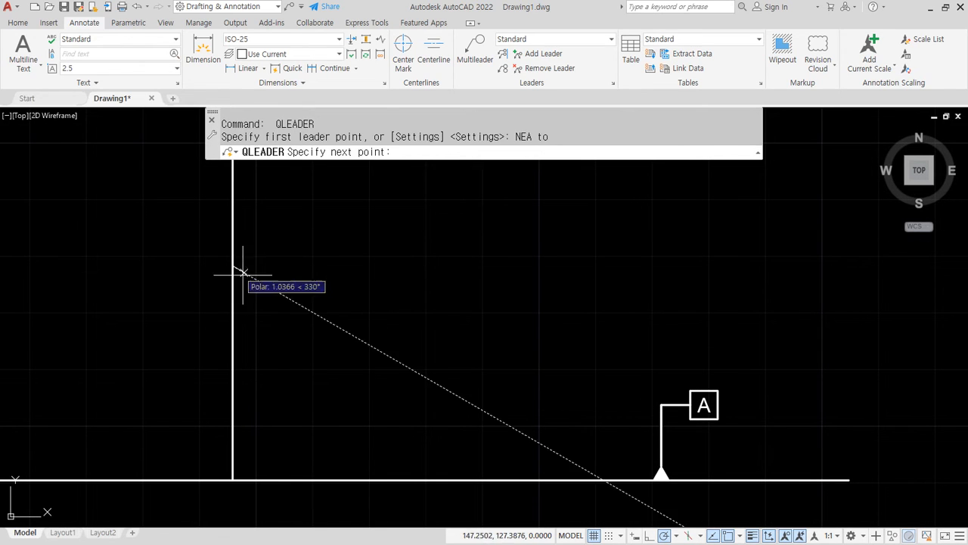
click(335, 266)
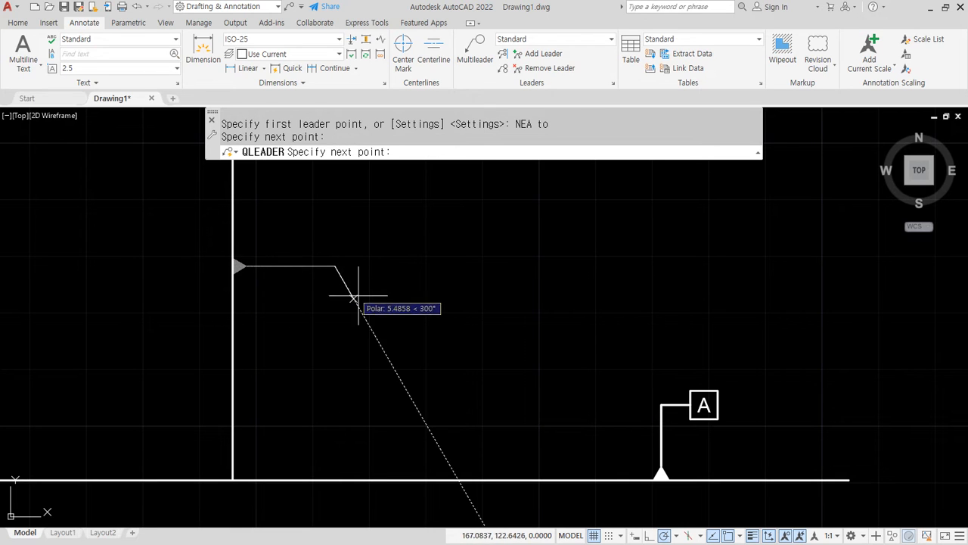
click(385, 313)
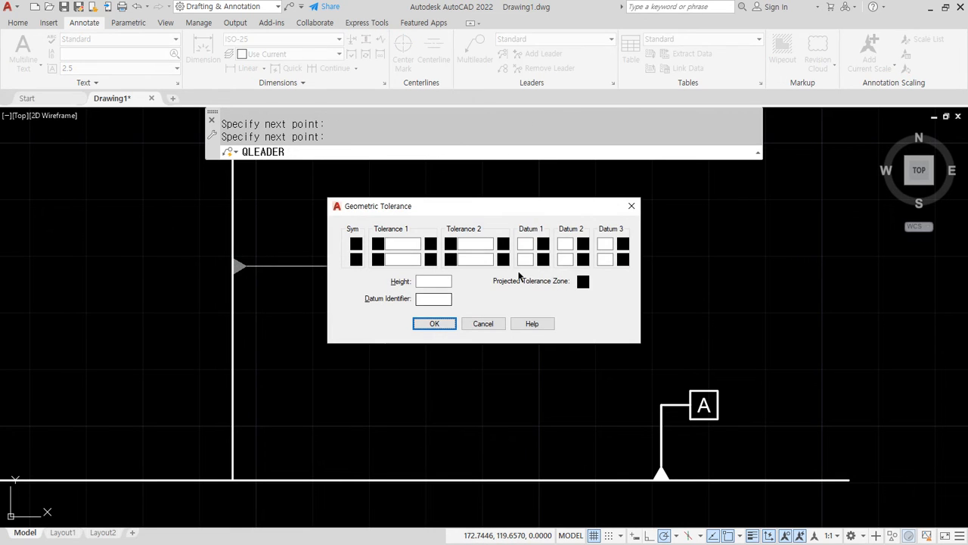
Step: Define the leader's geometric tolerance with the perpendicularity symbol, 0.23 as Tolerance 1 and A as Datum 1
click(355, 244)
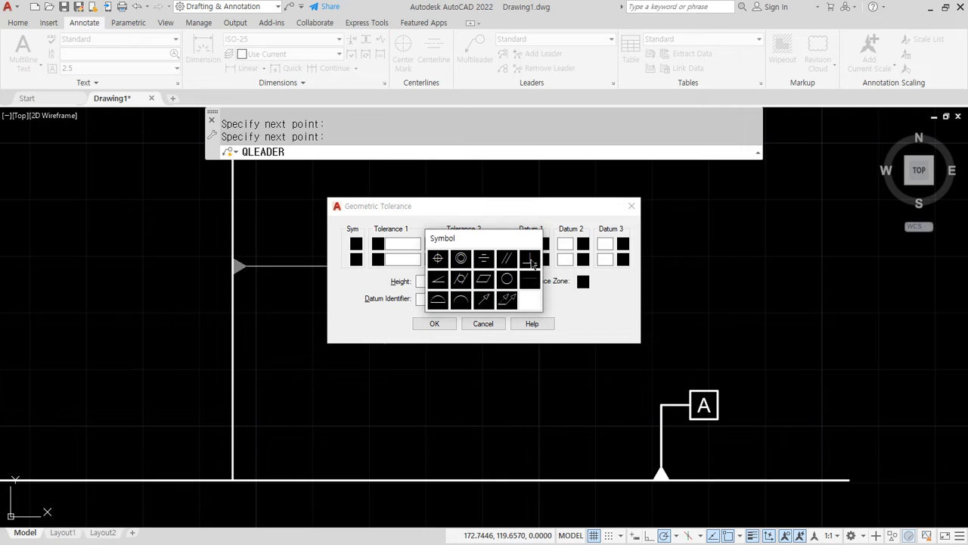
click(531, 261)
text(0.23)
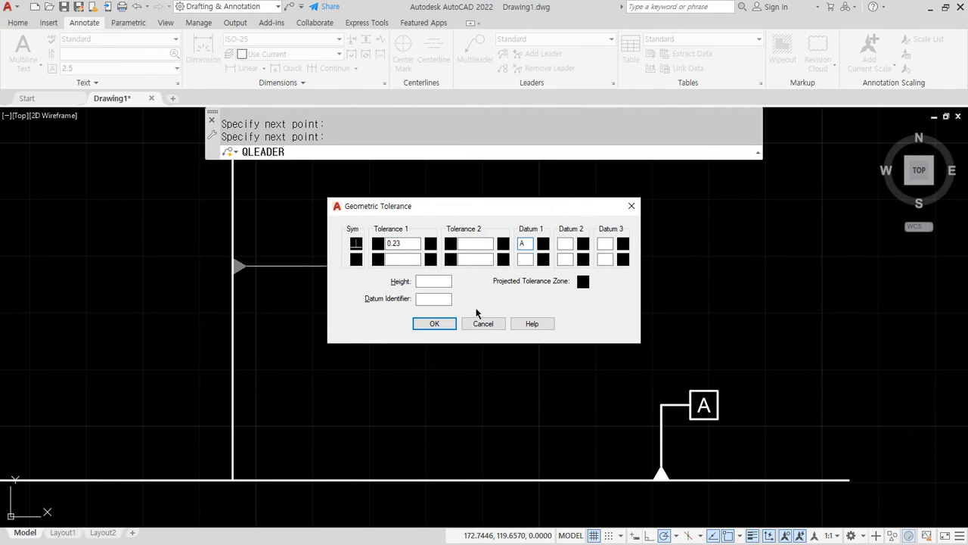
click(442, 324)
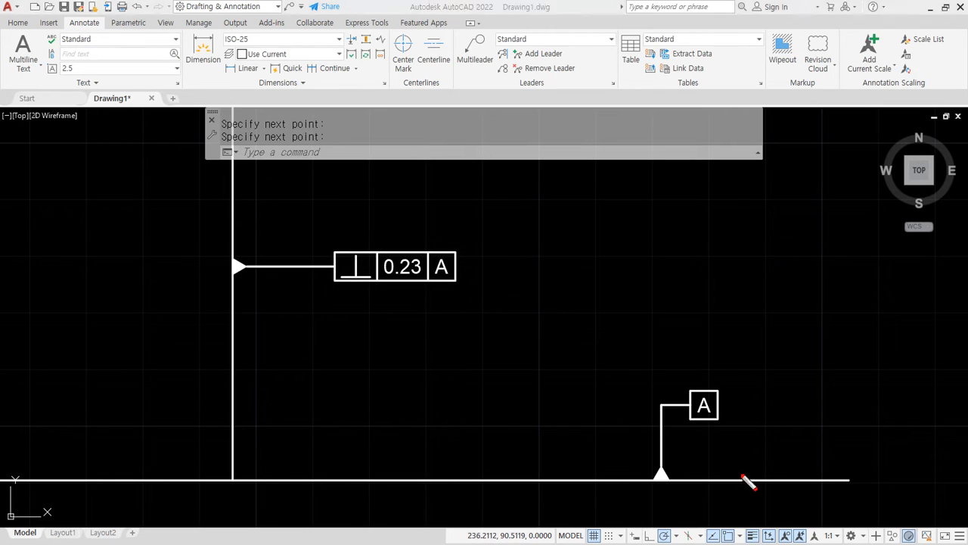
drag(724, 482, 529, 481)
mouse_move(723, 446)
mouse_down()
mouse_move(664, 445)
mouse_move(726, 433)
mouse_up()
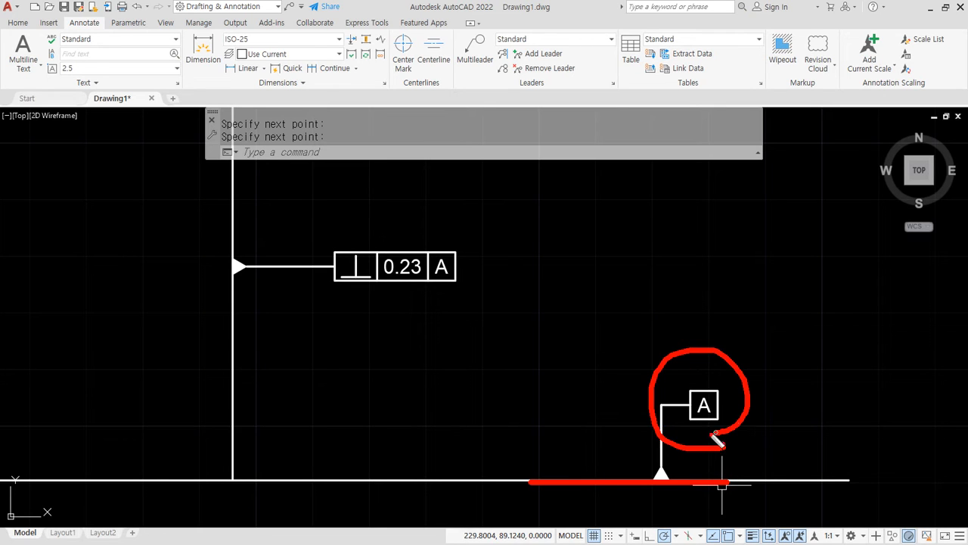
mouse_move(445, 242)
mouse_down()
mouse_move(463, 286)
mouse_move(442, 292)
mouse_up()
drag(185, 471, 290, 471)
drag(244, 369, 244, 495)
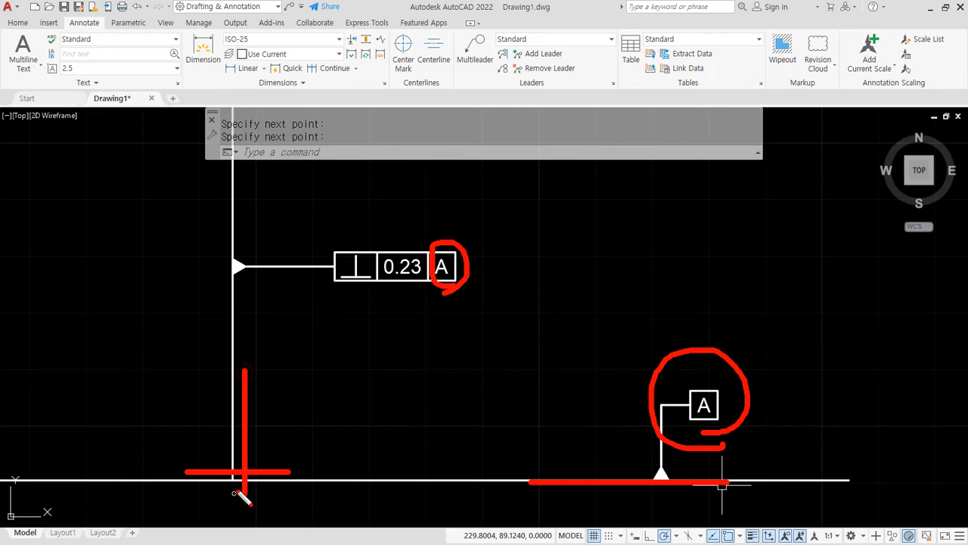
drag(388, 279, 423, 282)
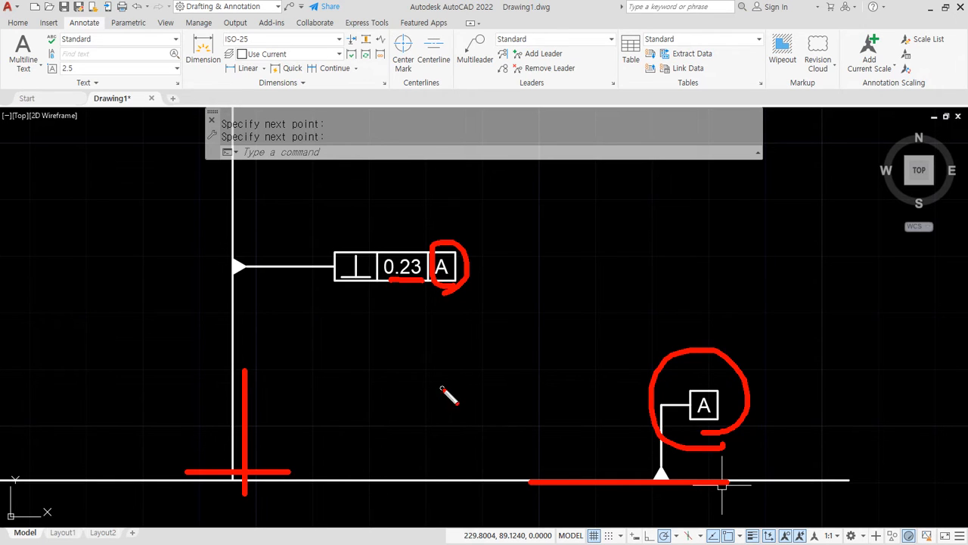
key(Escape)
middle_drag(443, 386, 408, 364)
mouse_move(654, 477)
mouse_down()
mouse_move(94, 387)
mouse_move(552, 193)
mouse_move(637, 502)
mouse_move(534, 506)
mouse_up()
key(Escape)
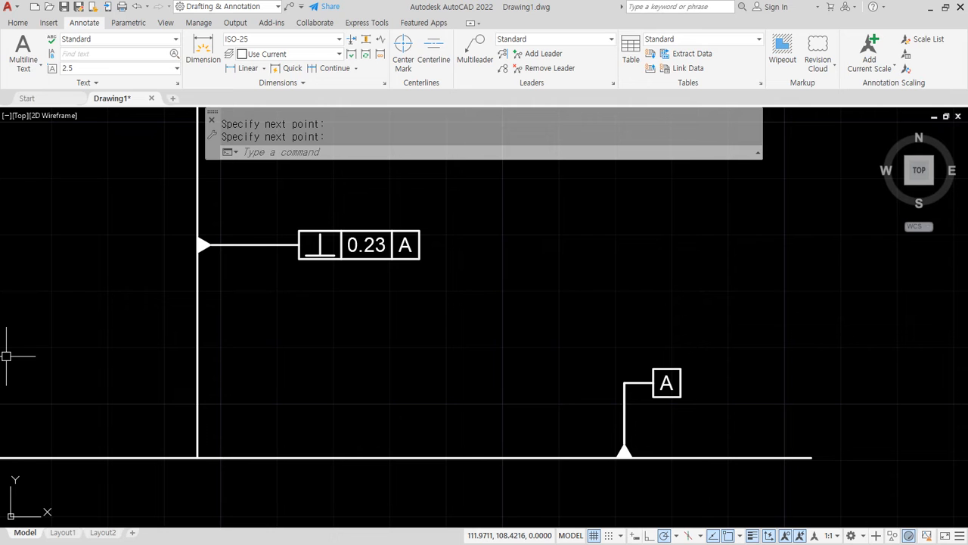
Step: Erase both lines together with all the leader, datum and tolerance annotations
scroll(583, 356, down, 2)
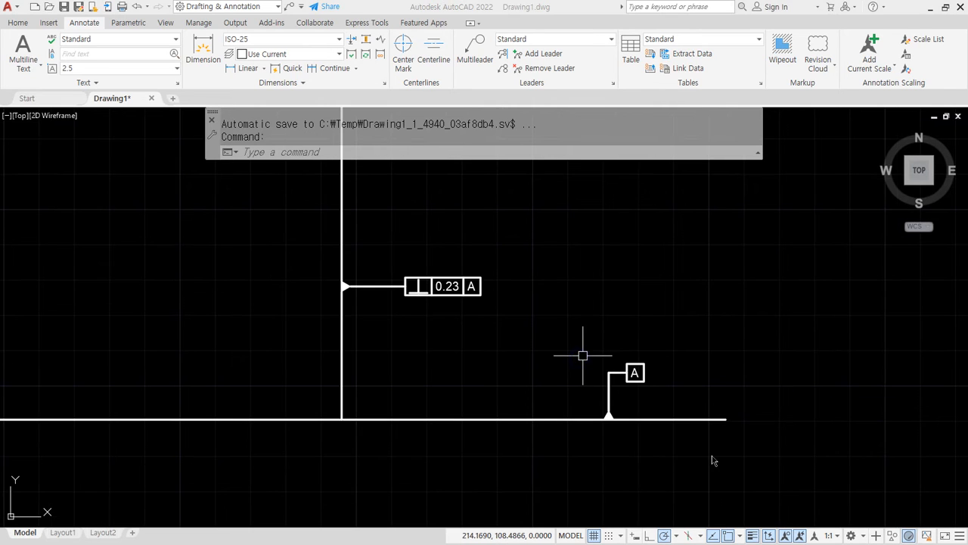
click(699, 488)
click(198, 243)
text(e)
key(Return)
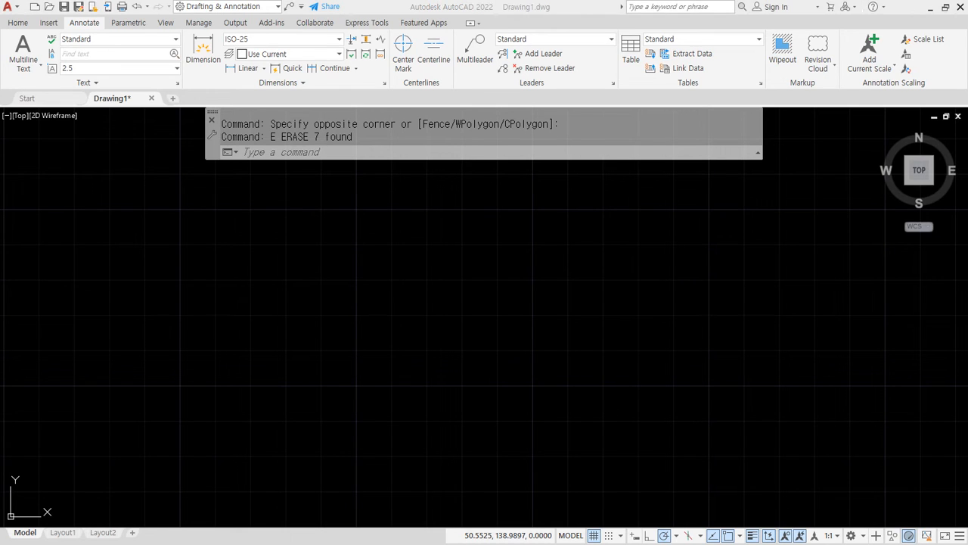
Step: Switch to the Notepad notes and add the lines mleaderstyle, mleader and mleaderedit below the list of leader commands
key(alt+Tab)
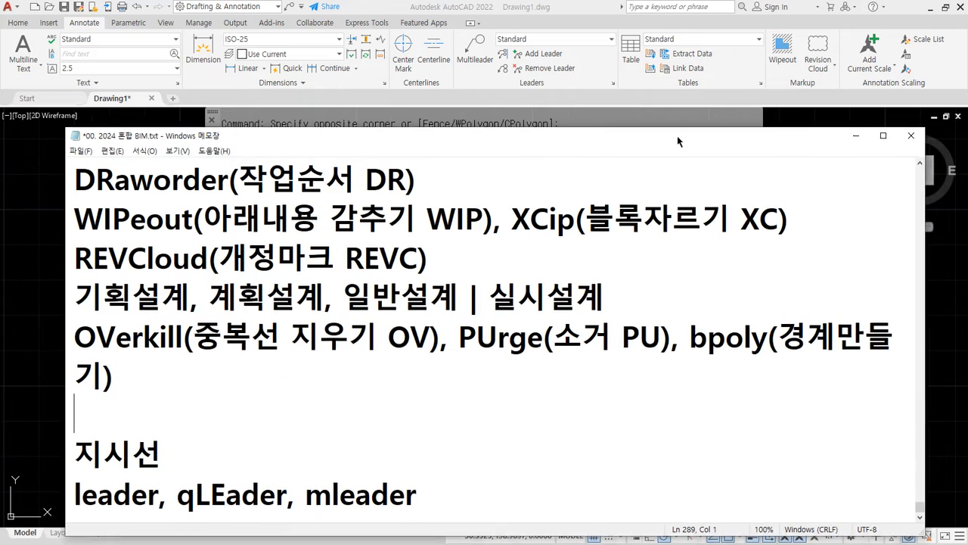
key(Return)
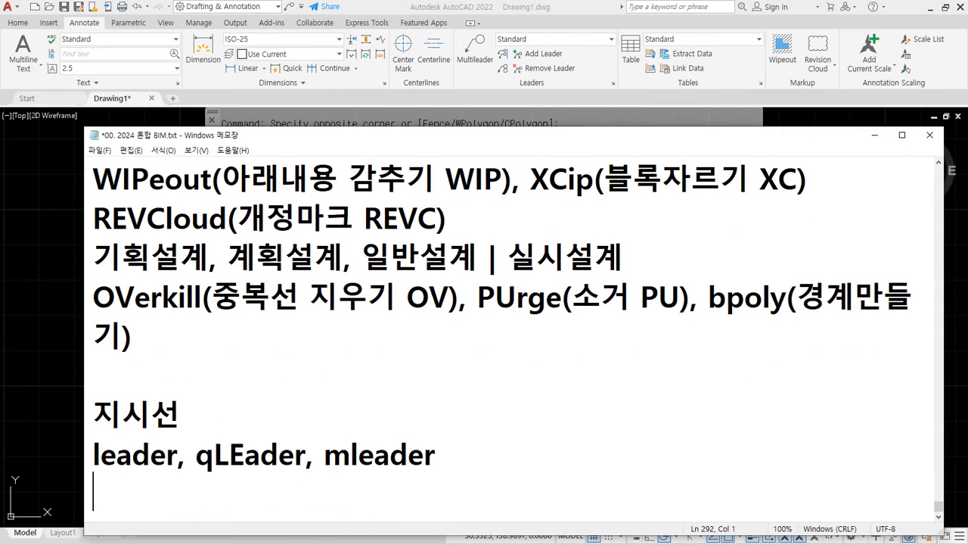
text(M)
key(BackSpace)
text(mleaderstyle)
key(Return)
text(ml)
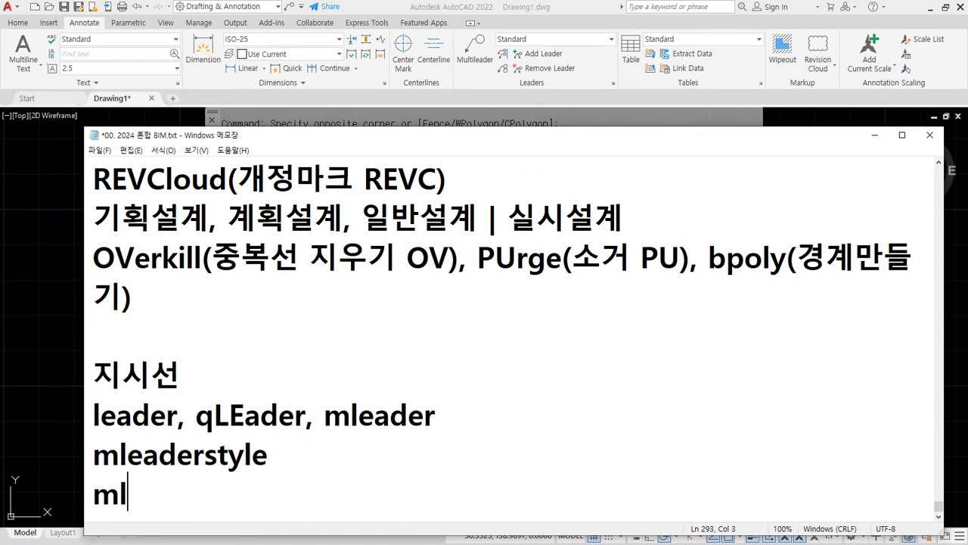
text(eader)
key(Return)
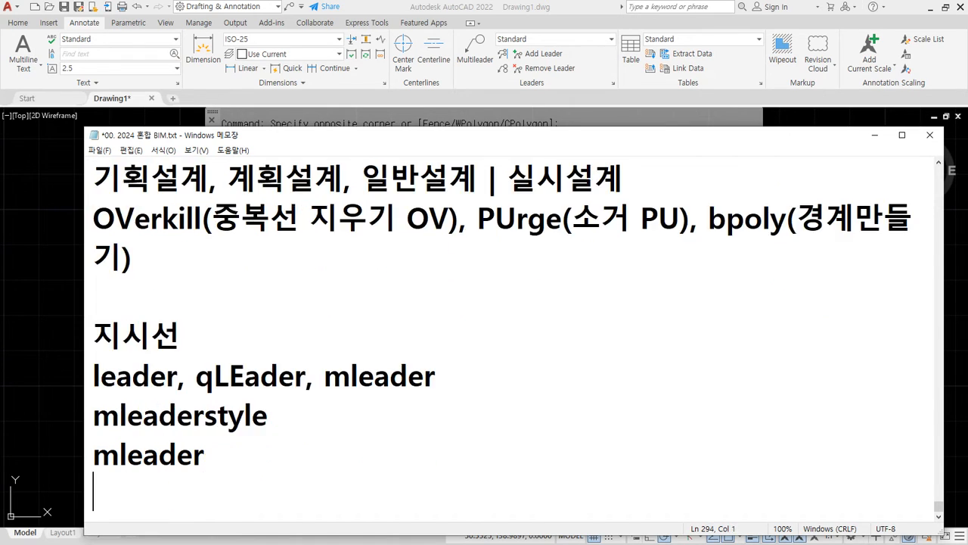
text(mleaderedit)
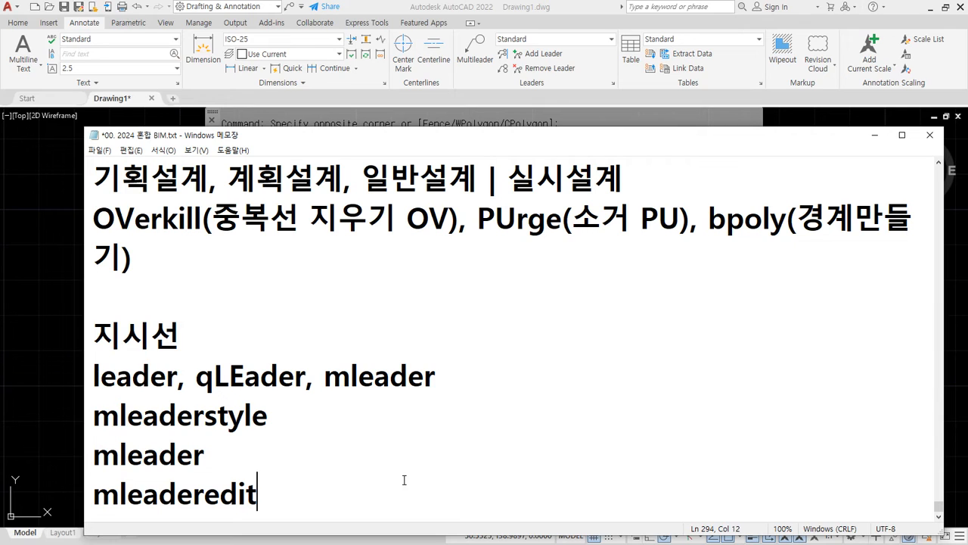
drag(267, 492, 270, 466)
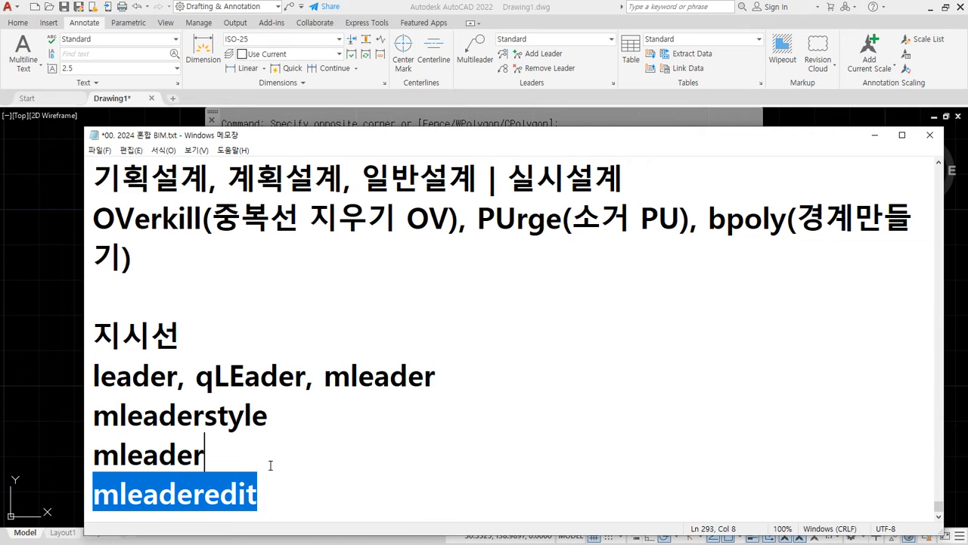
scroll(270, 466, up, 1)
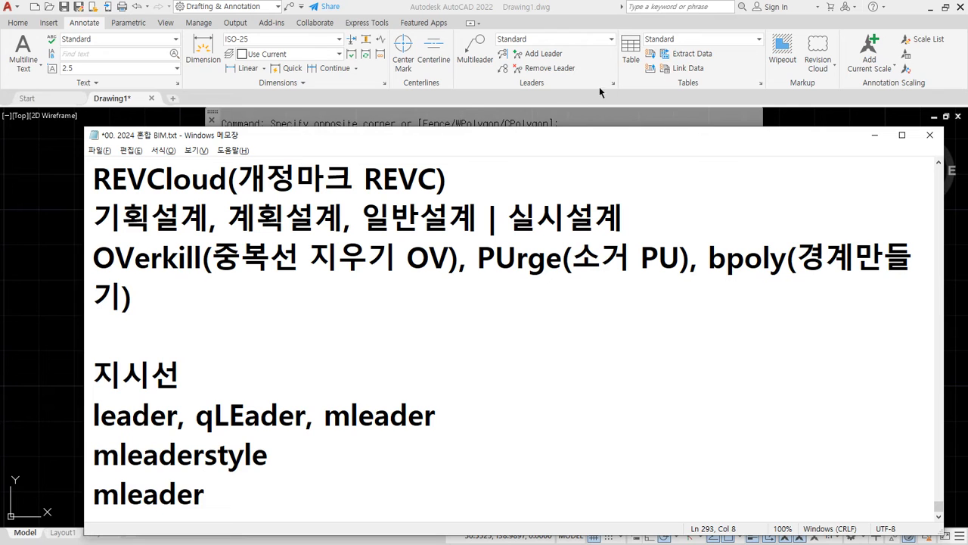
Step: Return to AutoCAD, view the styles in the Multileader Style Manager and close it unchanged
click(618, 95)
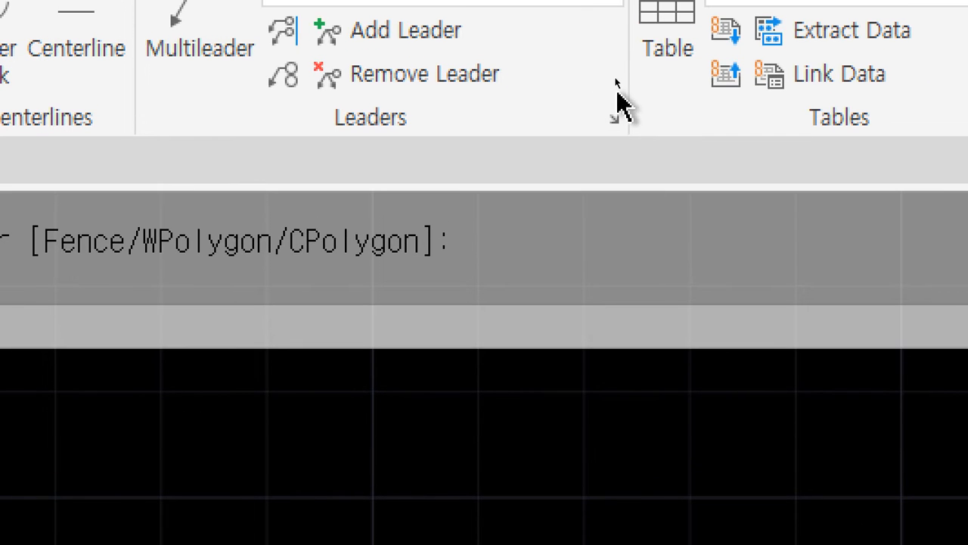
click(614, 125)
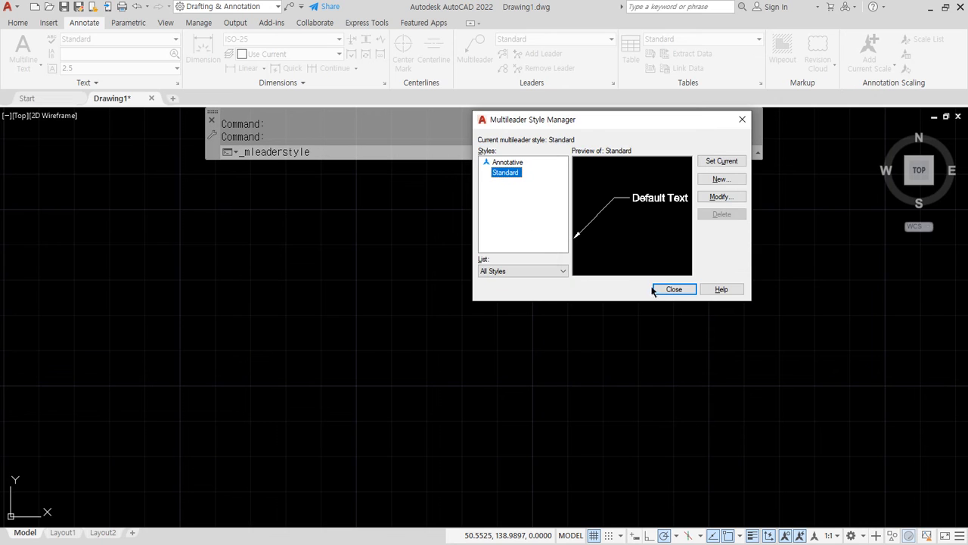
click(672, 290)
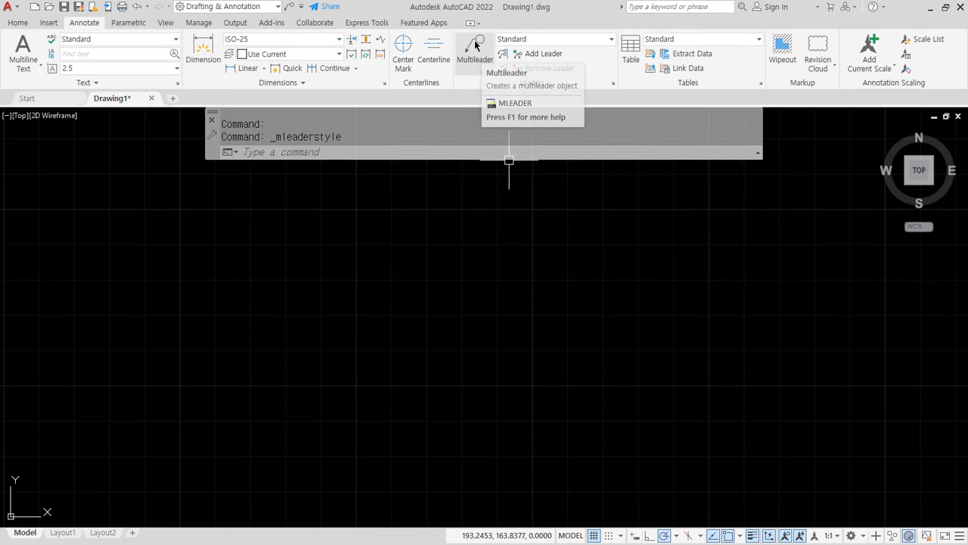
Step: Start a multileader, place its arrowhead in the empty drawing and its landing above and to the right
click(475, 47)
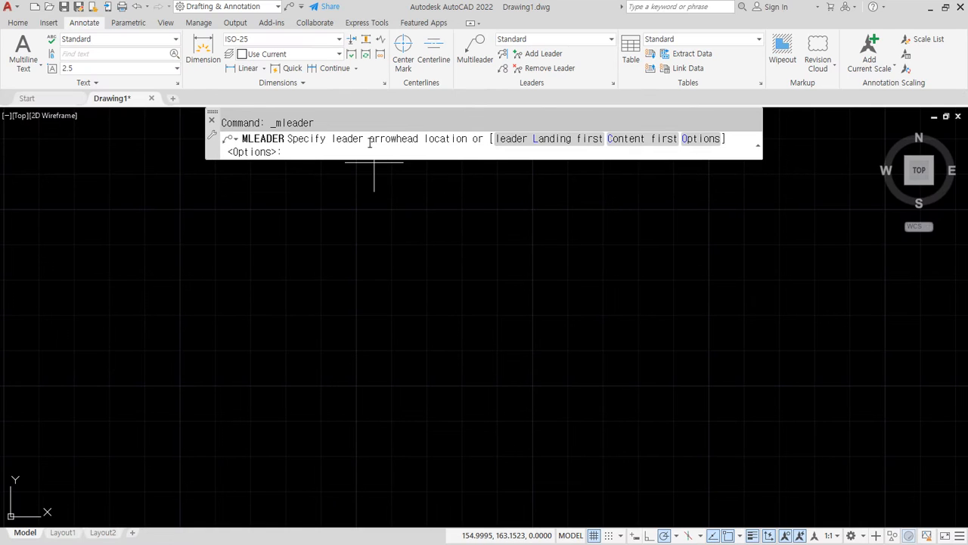
click(183, 385)
scroll(226, 314, up, 3)
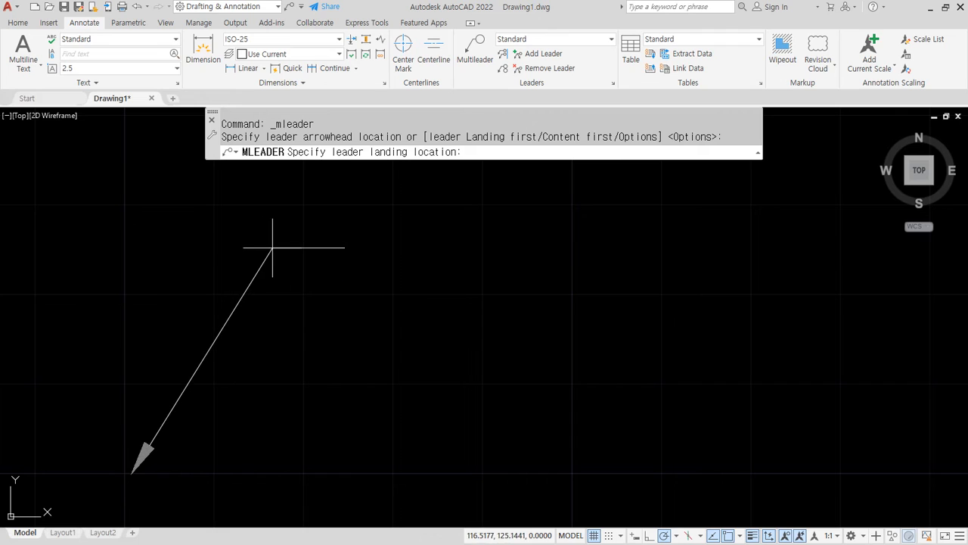
mouse_move(331, 278)
mouse_down()
mouse_move(289, 259)
mouse_move(404, 255)
mouse_move(313, 265)
mouse_up()
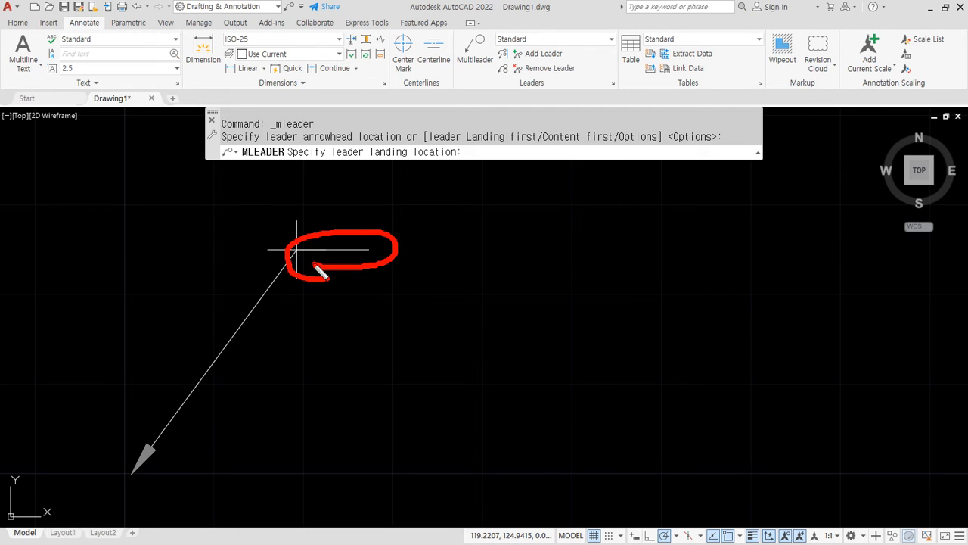
click(261, 248)
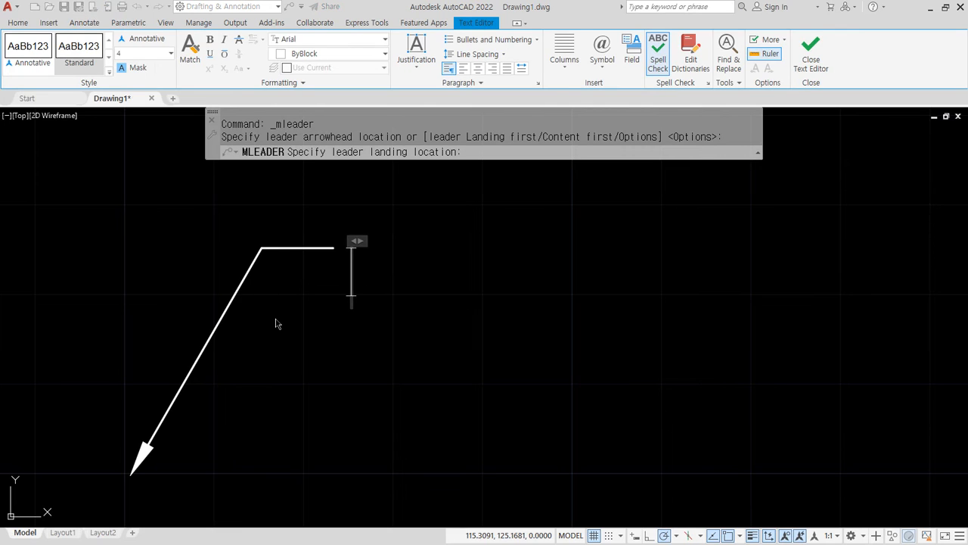
Step: Enter 동해물과 백두산이 as the multileader's text and finish editing
text(동)
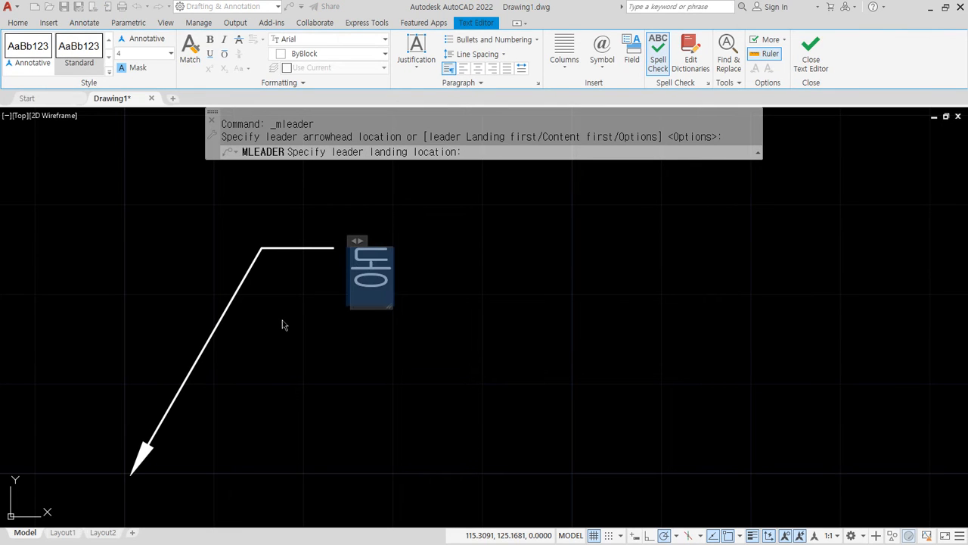
text(해묽과 백수)
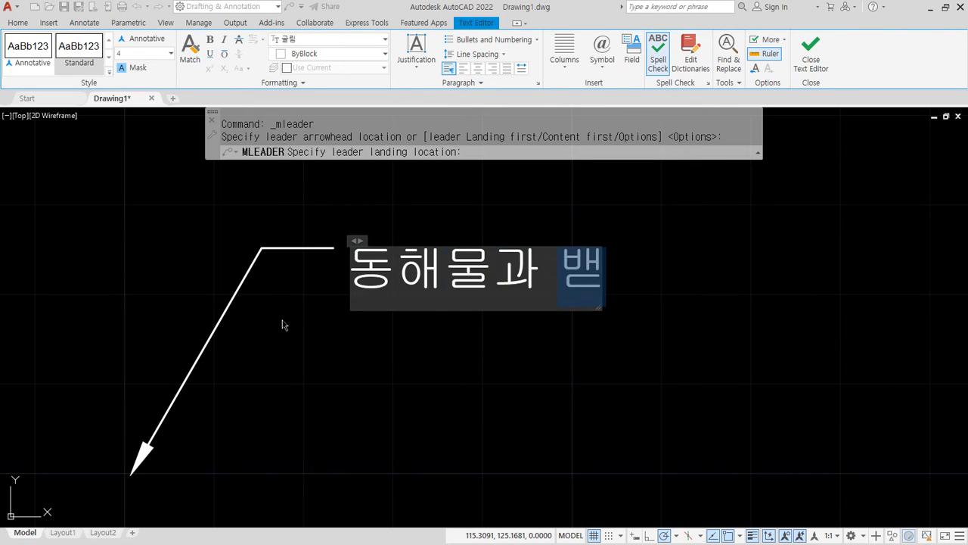
key(BackSpace)
text(두산이)
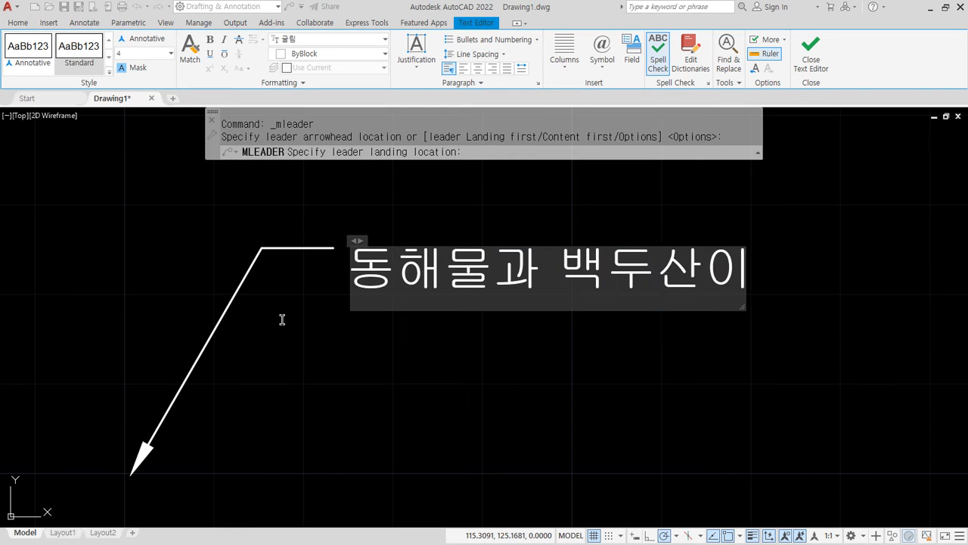
click(282, 319)
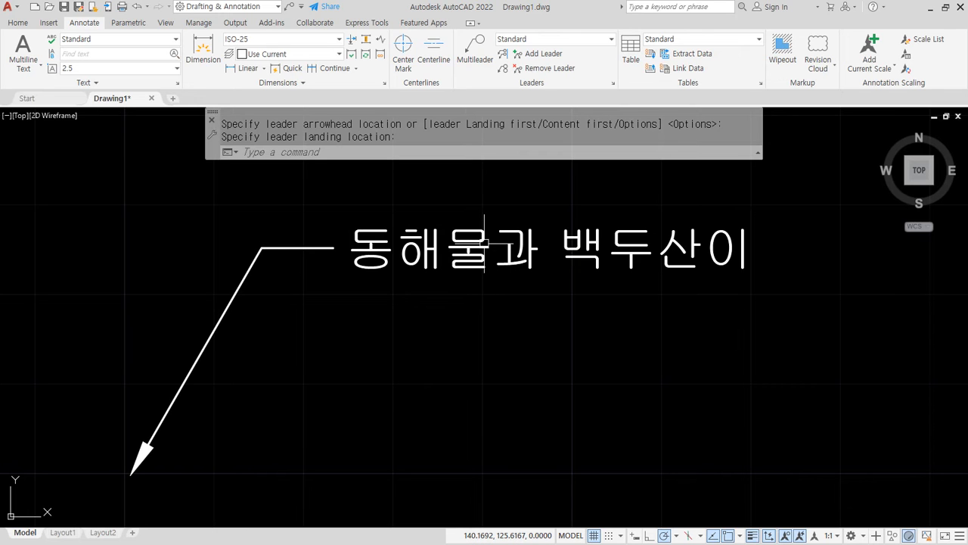
Step: Start a multileader with the leader Landing first option, placing its landing in empty space beside the first leader and its arrowhead below and to the left
scroll(484, 244, down, 2)
drag(503, 378, 535, 446)
middle_drag(535, 446, 335, 352)
scroll(335, 352, up, 1)
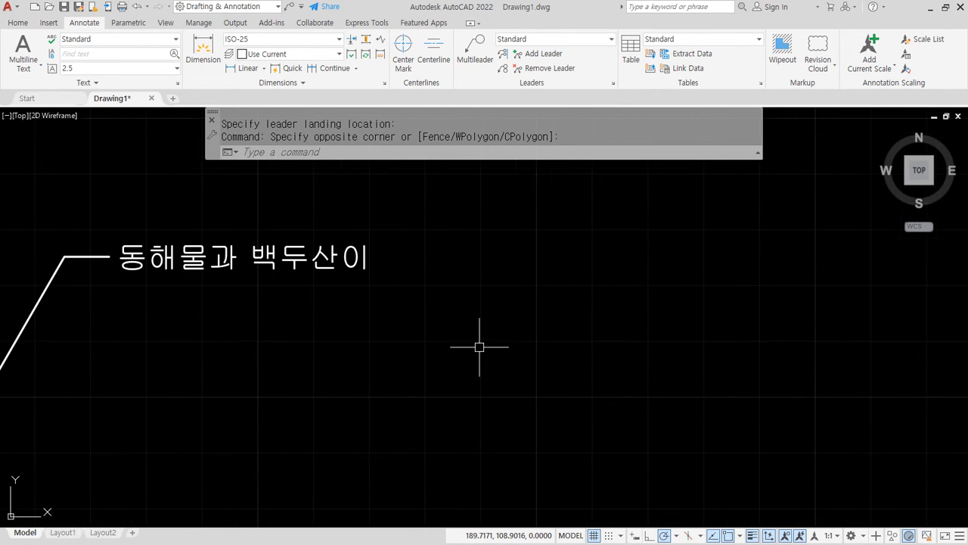
click(476, 61)
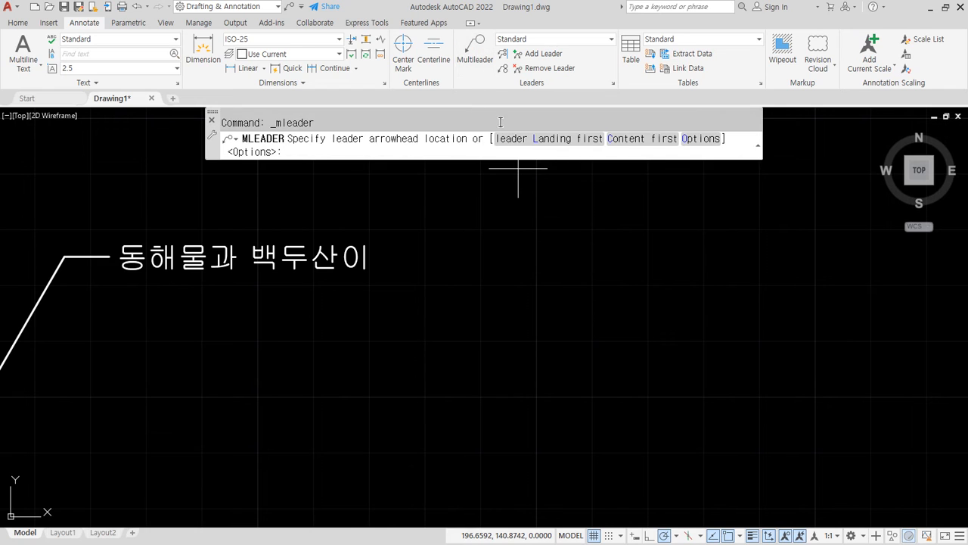
click(540, 140)
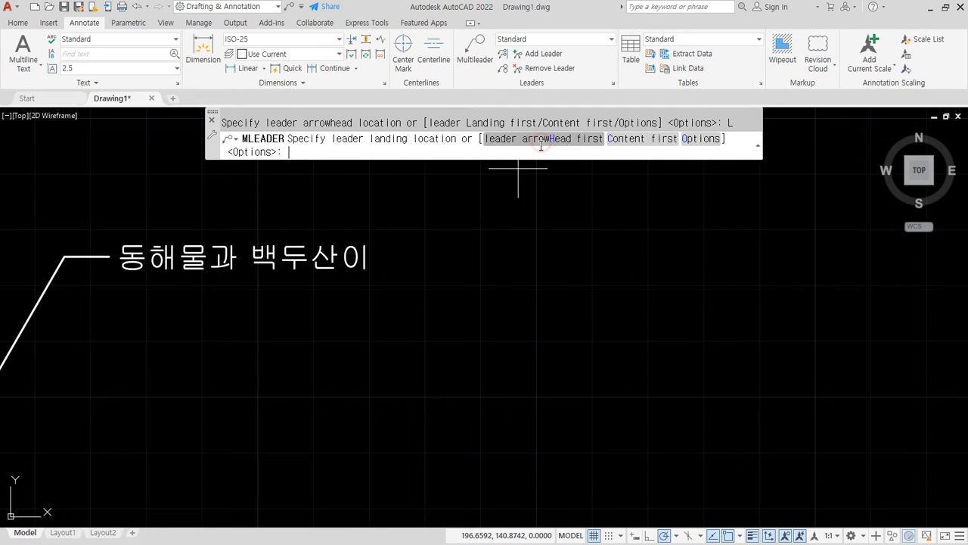
click(606, 264)
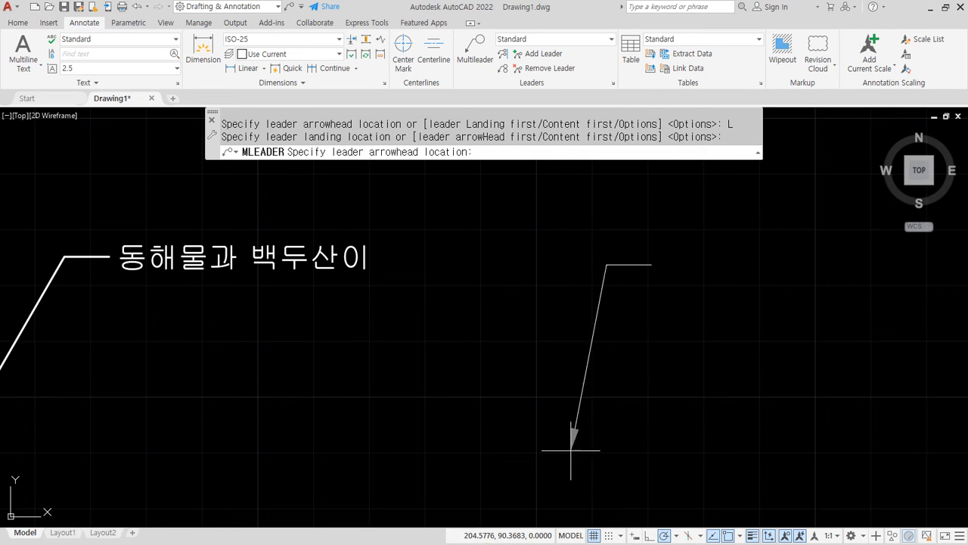
click(528, 477)
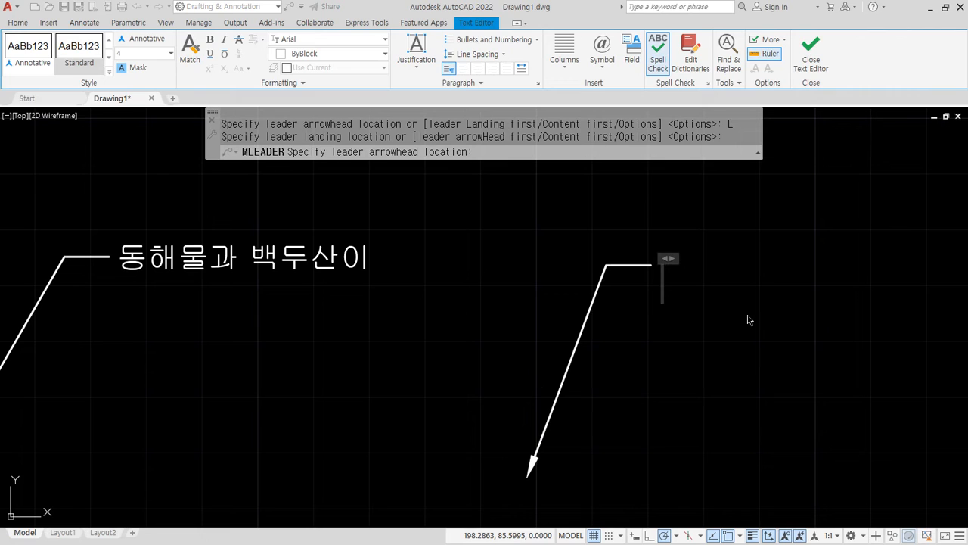
Step: Enter THK50 무근콘크리트 as the landing-first multileader's text and finish editing
text(thk)
key(BackSpace)
key(BackSpace)
key(BackSpace)
text(THK50)
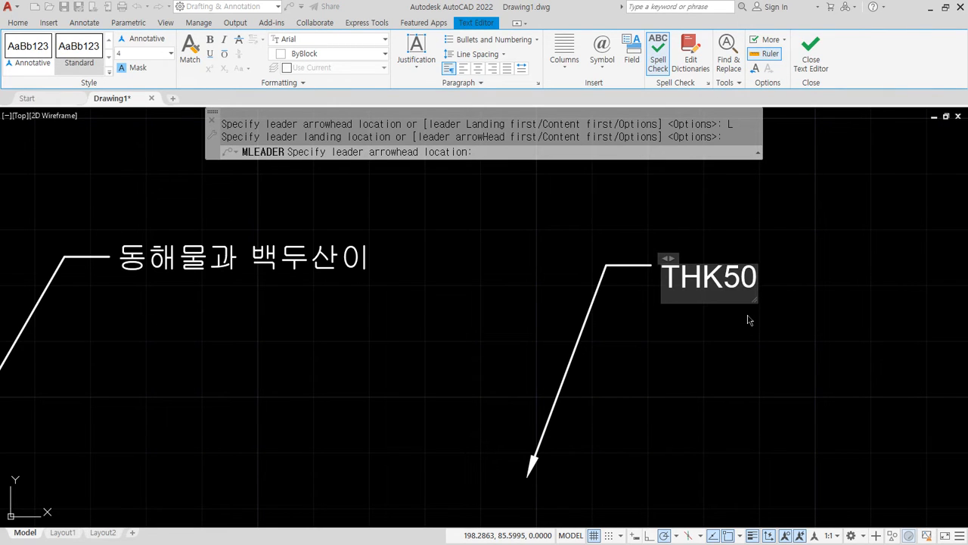
text( 무근콘크리트)
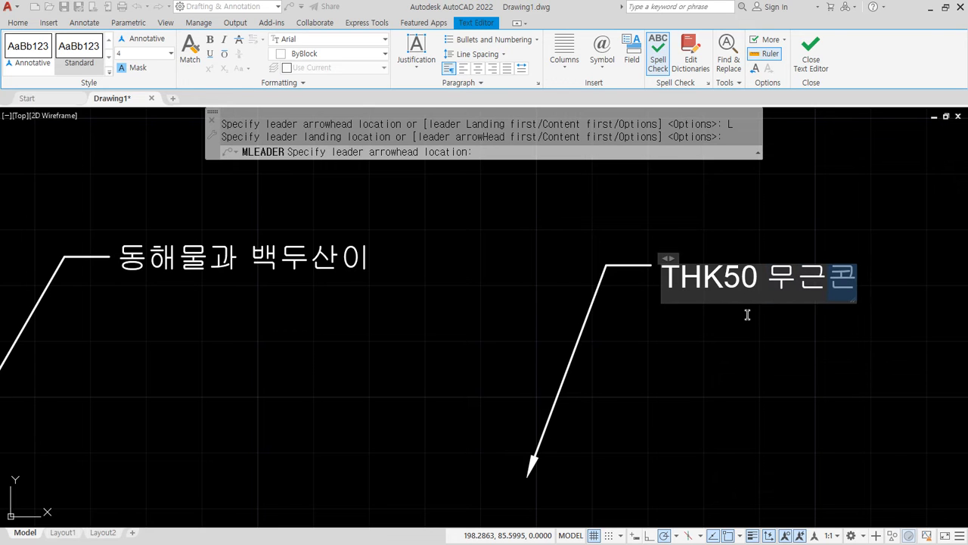
click(747, 315)
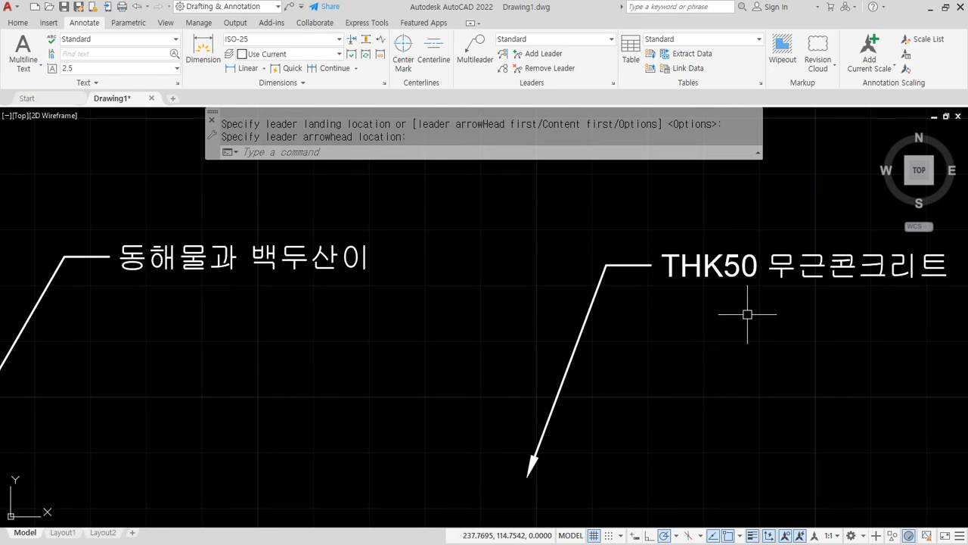
Step: Start another multileader with the Content first option and define its text box to the right of the THK50 note
middle_drag(746, 313, 600, 283)
scroll(586, 287, down, 2)
middle_drag(590, 232, 174, 239)
scroll(242, 226, up, 2)
key(space)
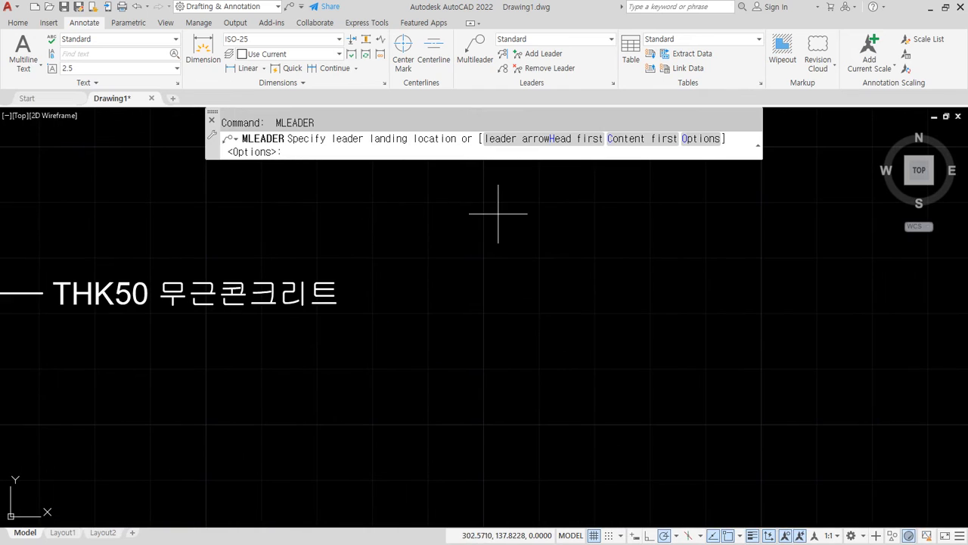
click(639, 146)
click(500, 276)
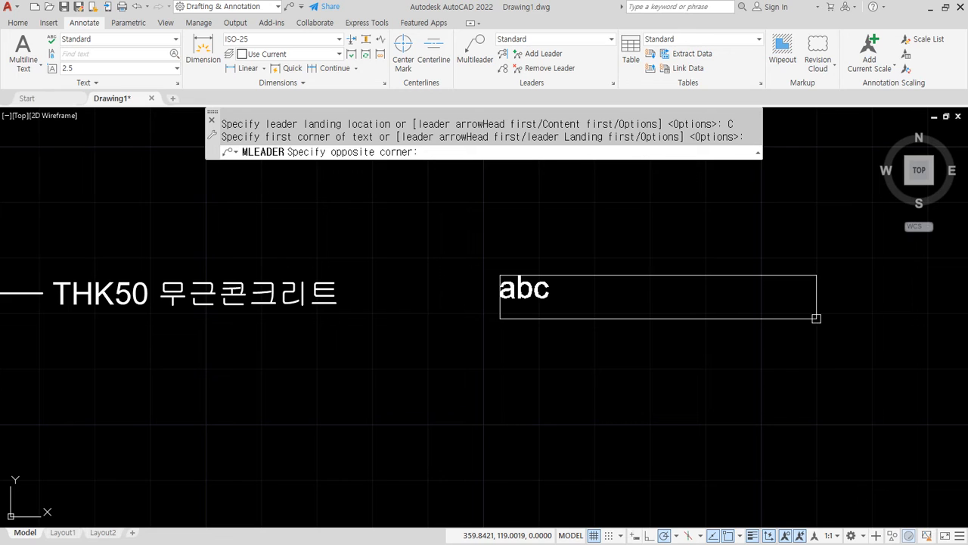
click(816, 317)
Step: Enter THK200 잡석다짐 as the content and place the leader's arrowhead below the text
text(THK)
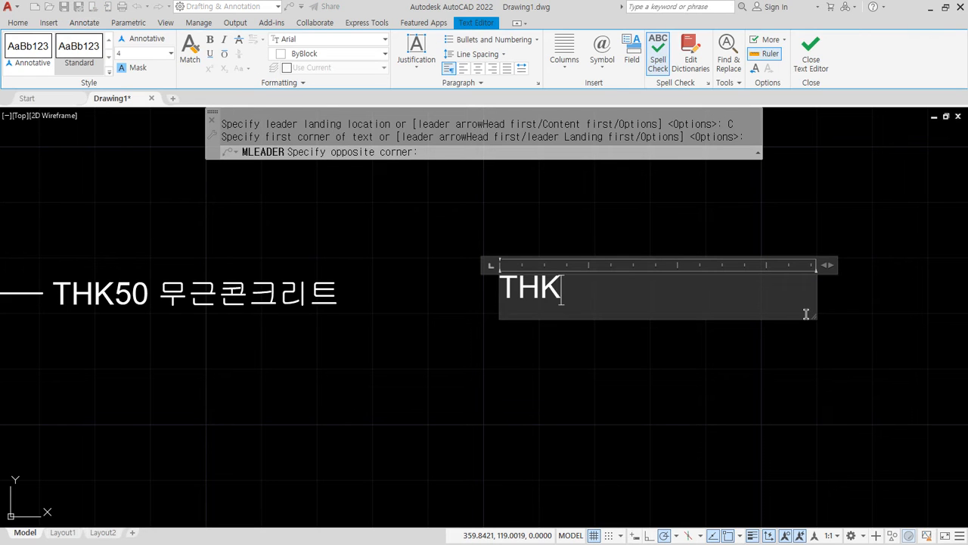
text(200 잡석다)
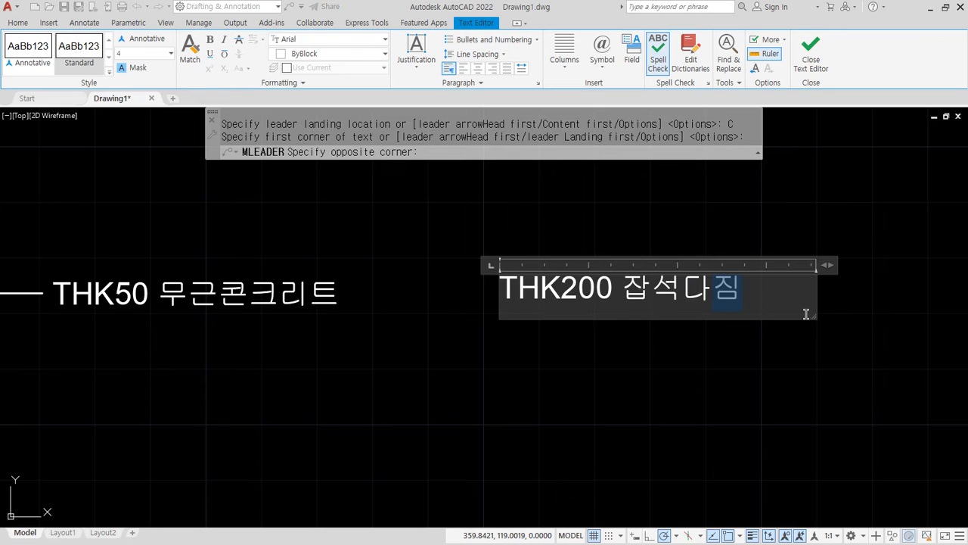
text(징)
key(ctrl+Return)
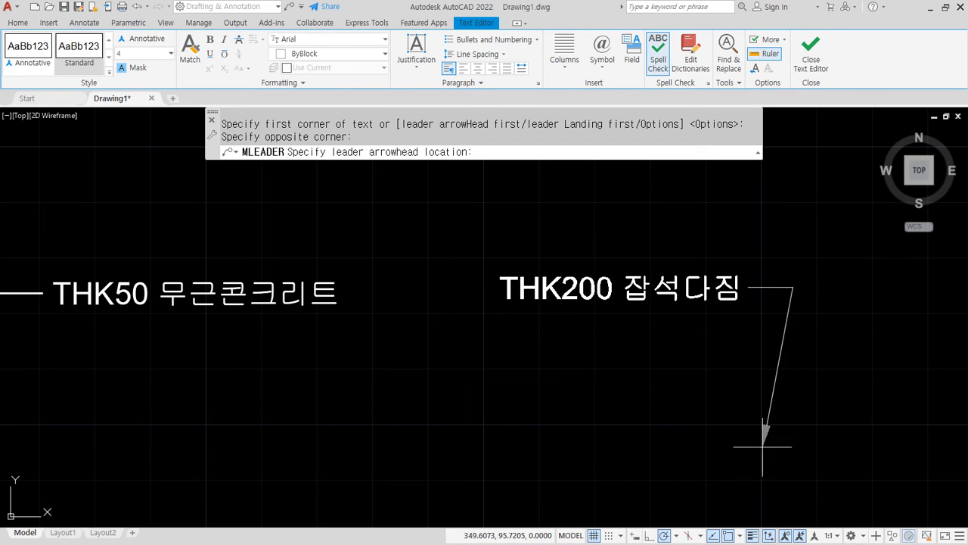
click(690, 460)
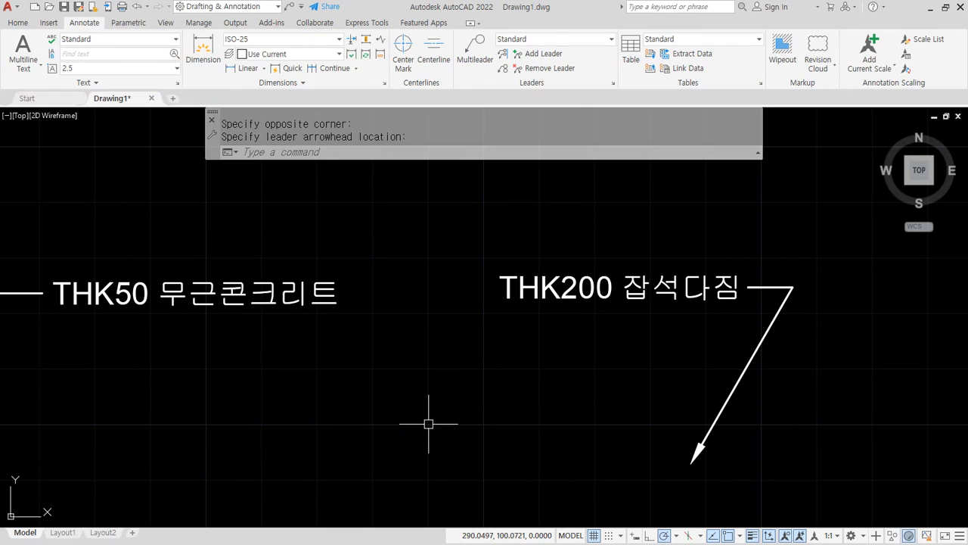
Step: Start a multileader with the leader arrowHead first option, placing the arrowhead above and left of the 동해물과 백두산이 note and the landing below it
scroll(428, 424, down, 3)
middle_drag(357, 415, 551, 393)
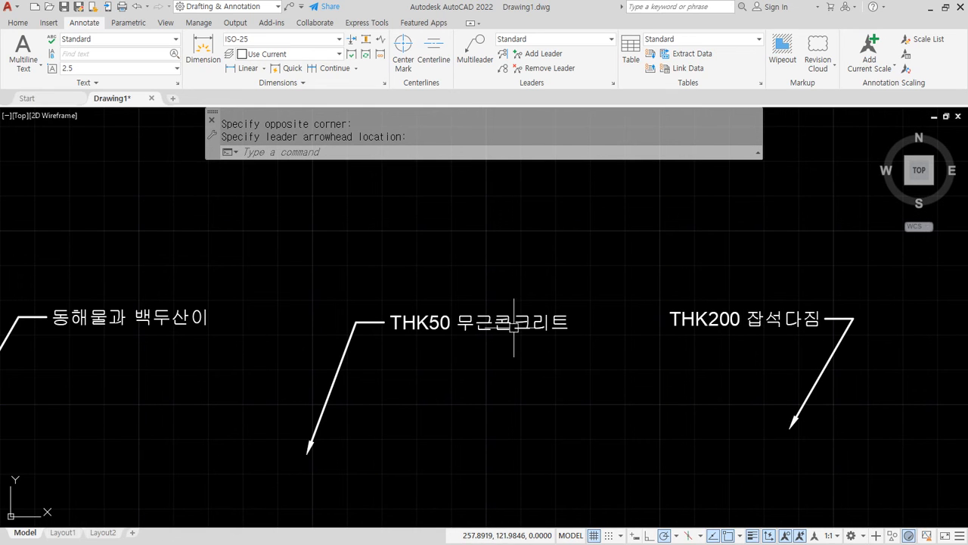
key(Return)
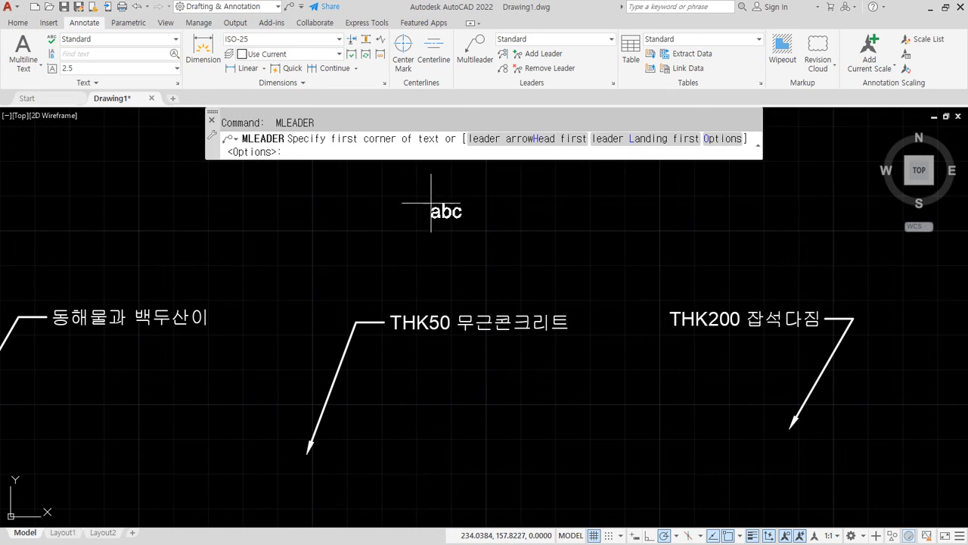
click(529, 139)
scroll(350, 259, down, 2)
middle_drag(86, 291, 298, 288)
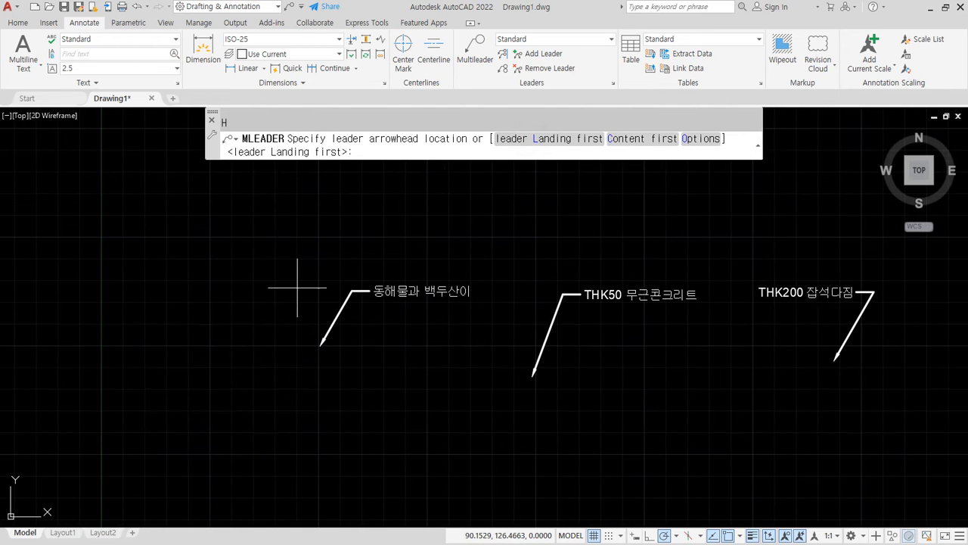
scroll(299, 288, up, 2)
click(114, 162)
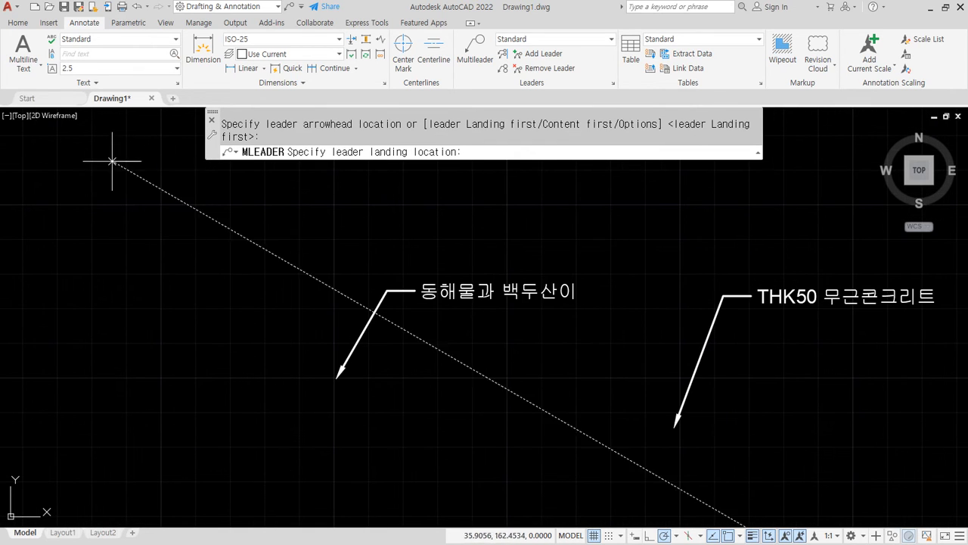
click(162, 255)
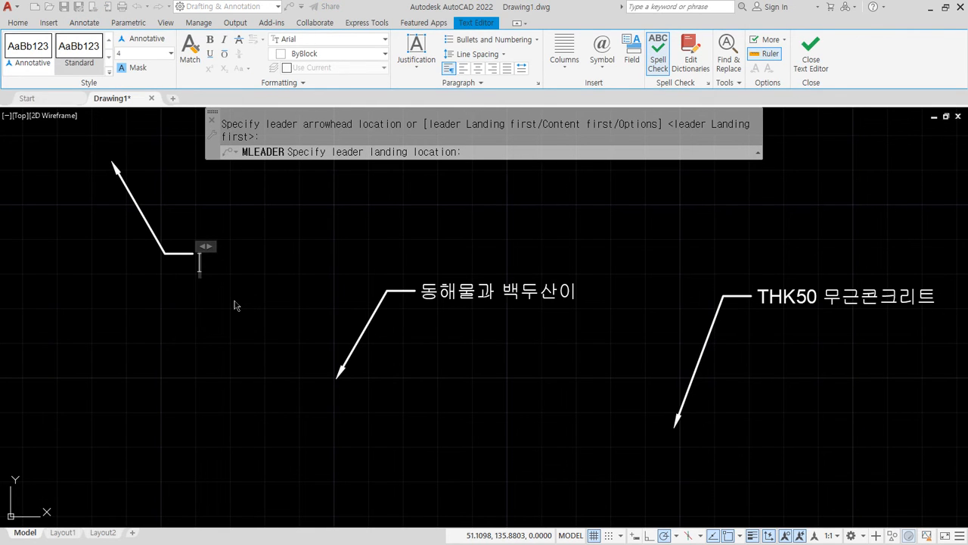
text(%%)
text(c)
text(20)
text( 온수파이프)
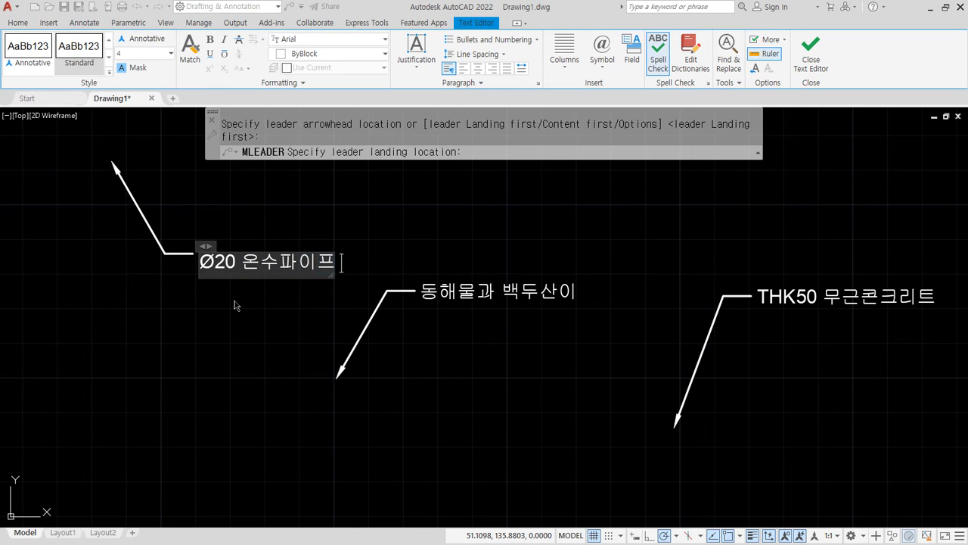
text( @250)
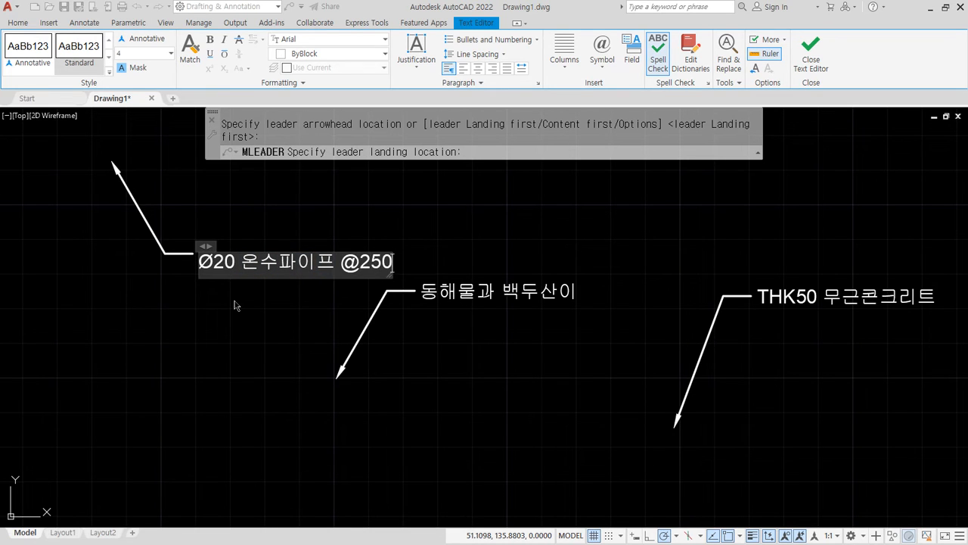
click(235, 303)
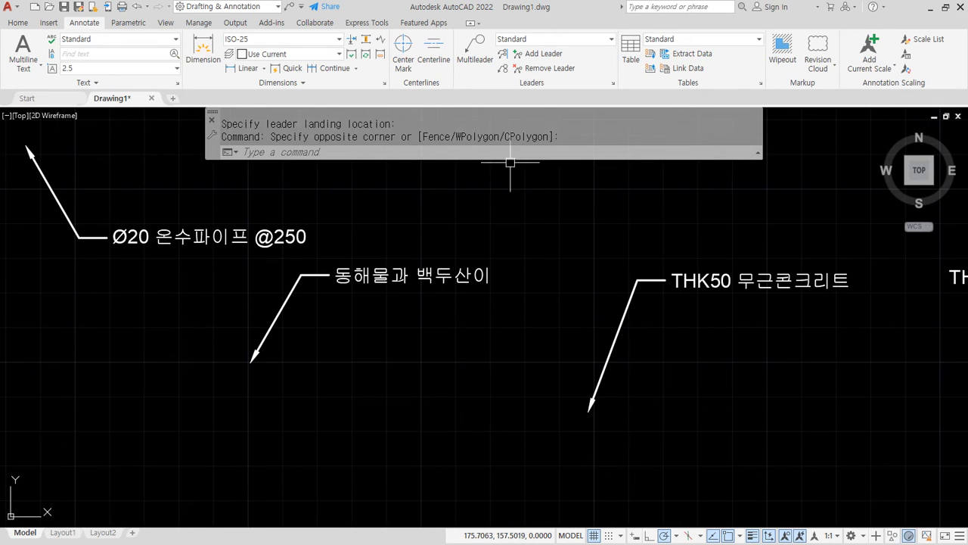
Step: Open the Standard multileader style for modification, review its format, structure and content settings, and set the leader type to Spline
click(614, 84)
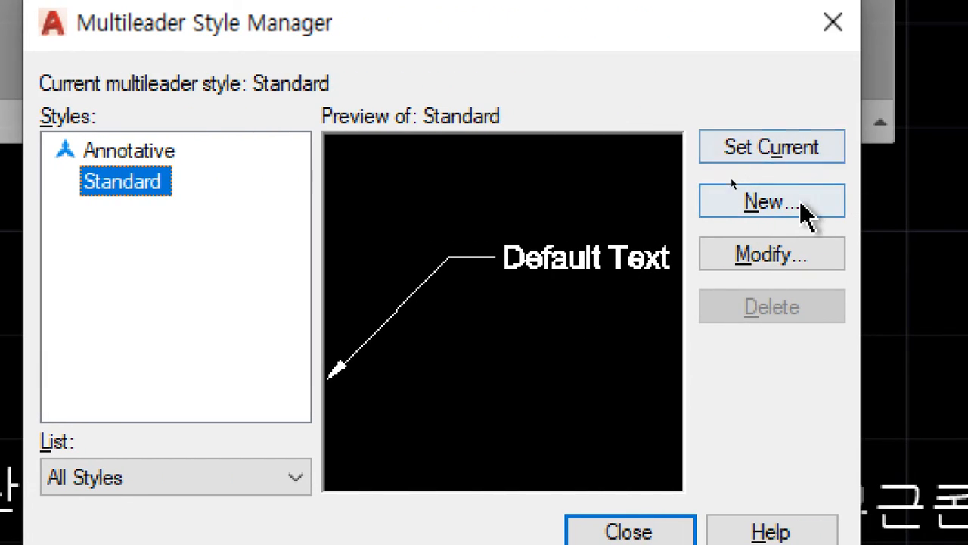
click(774, 255)
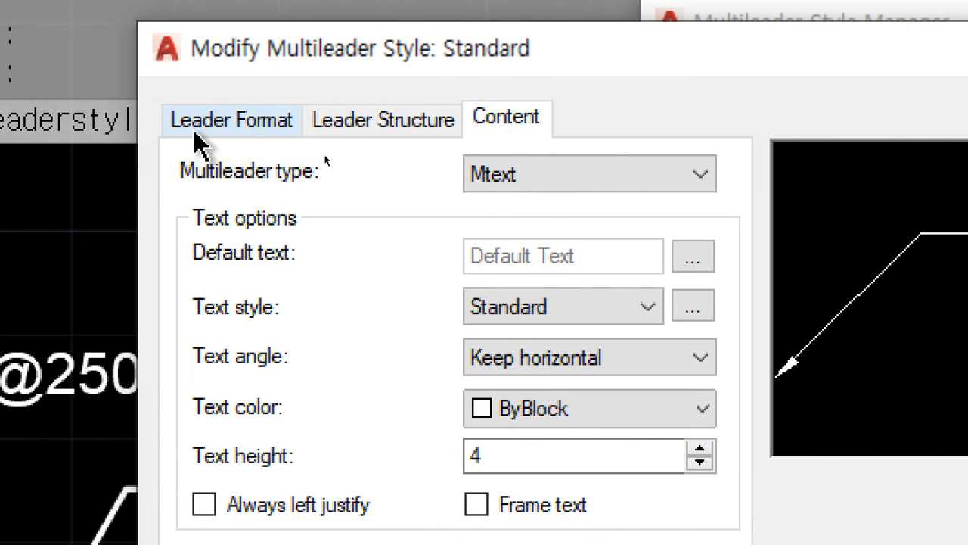
click(198, 136)
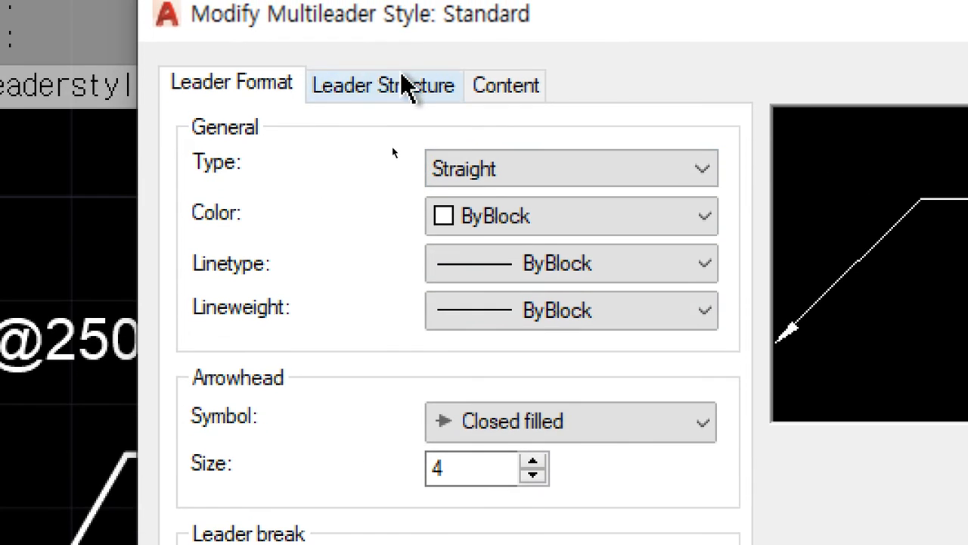
click(403, 77)
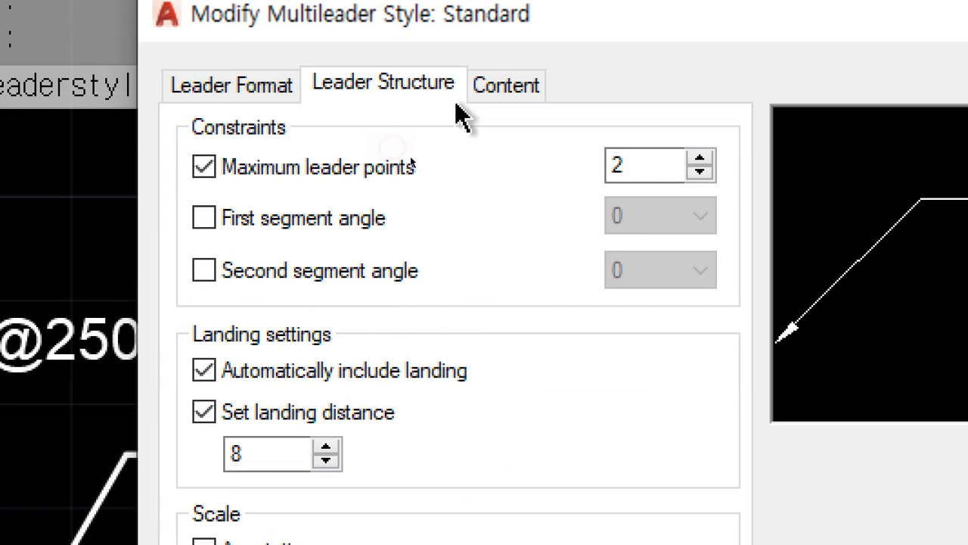
click(528, 91)
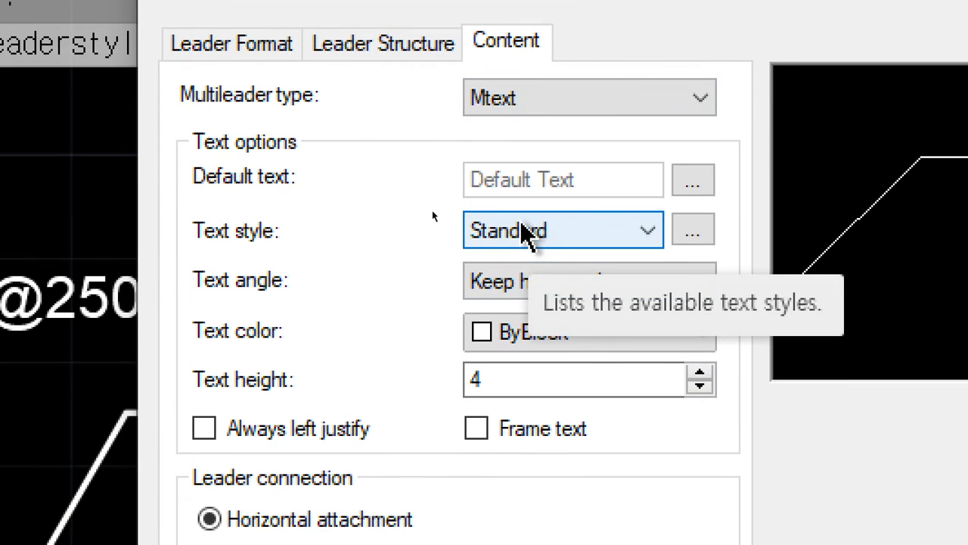
click(245, 50)
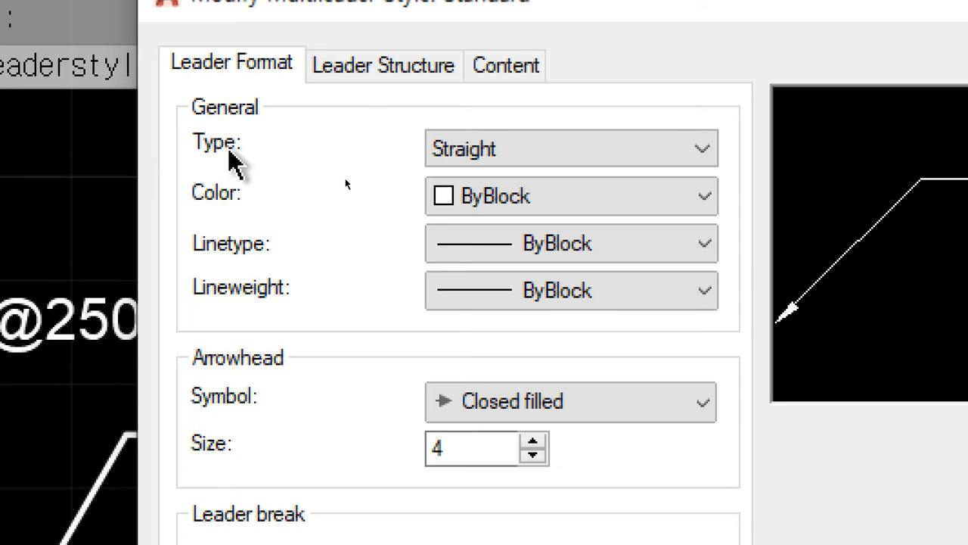
click(640, 144)
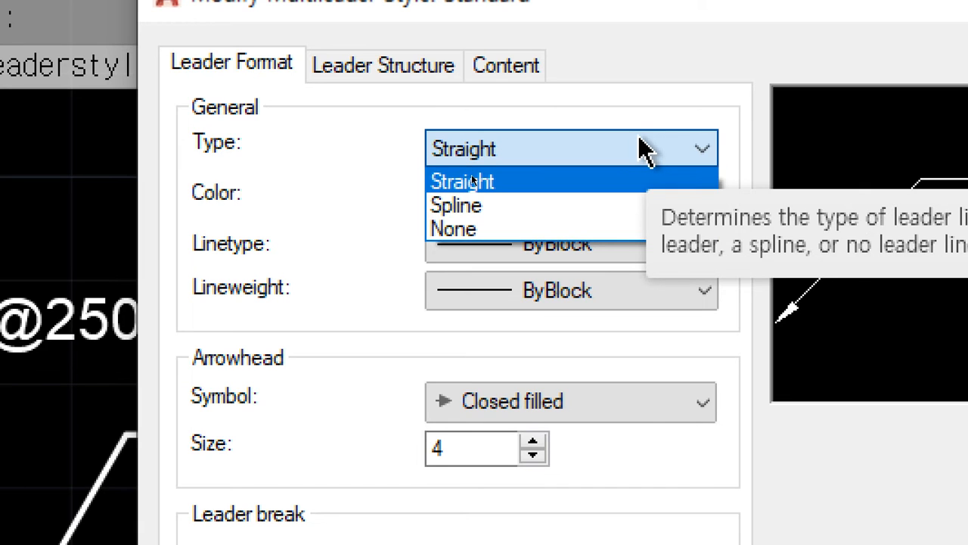
click(496, 209)
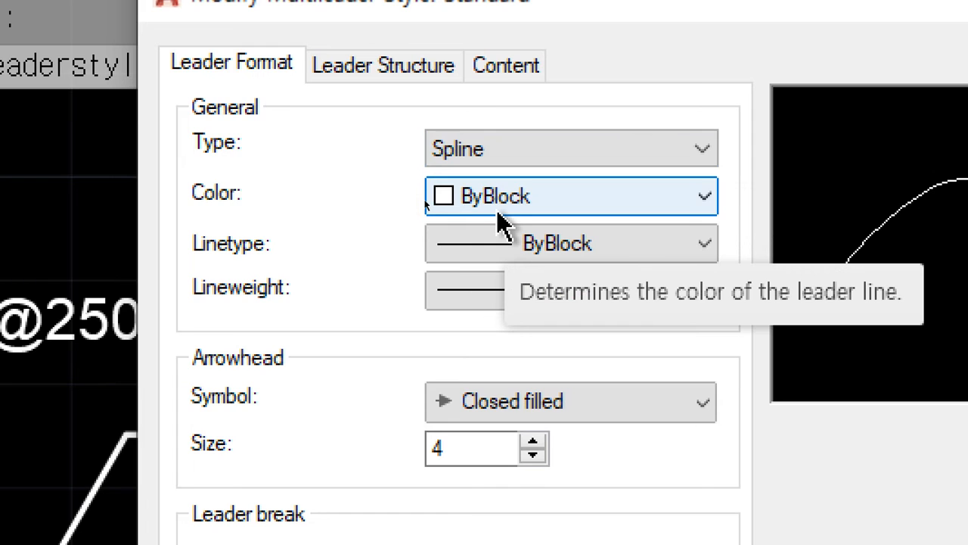
Step: Set the Standard style's maximum leader points to 4, accept the style changes and close the Multileader Style Manager
click(392, 78)
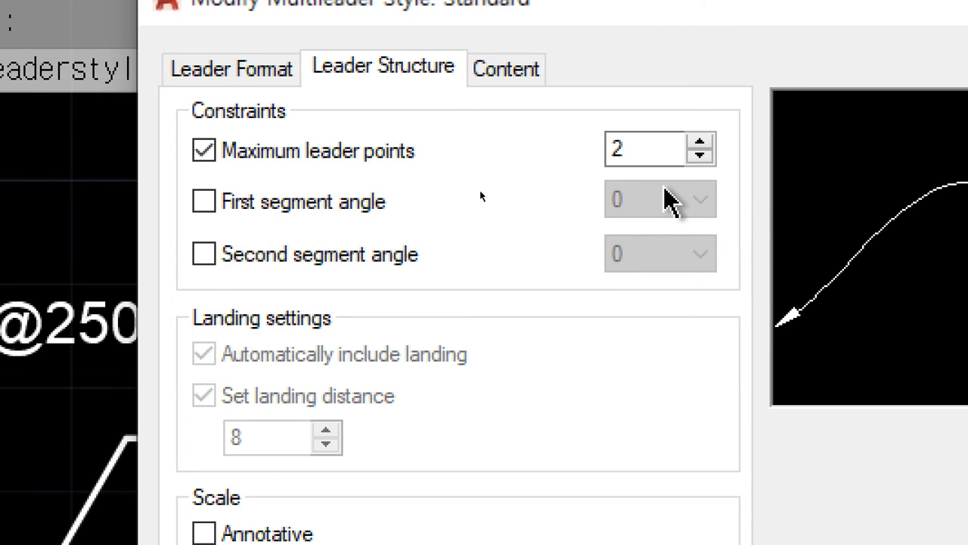
click(699, 141)
click(699, 141)
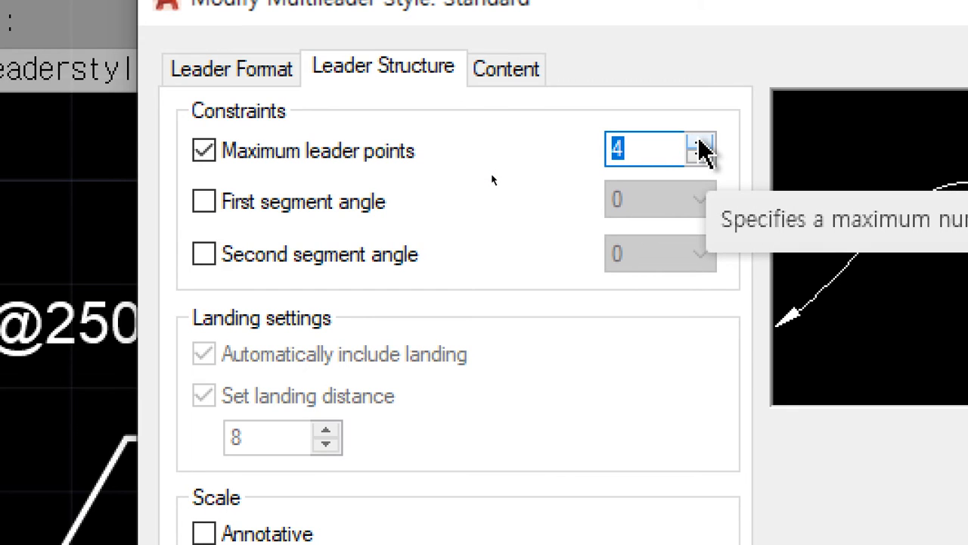
key(alt)
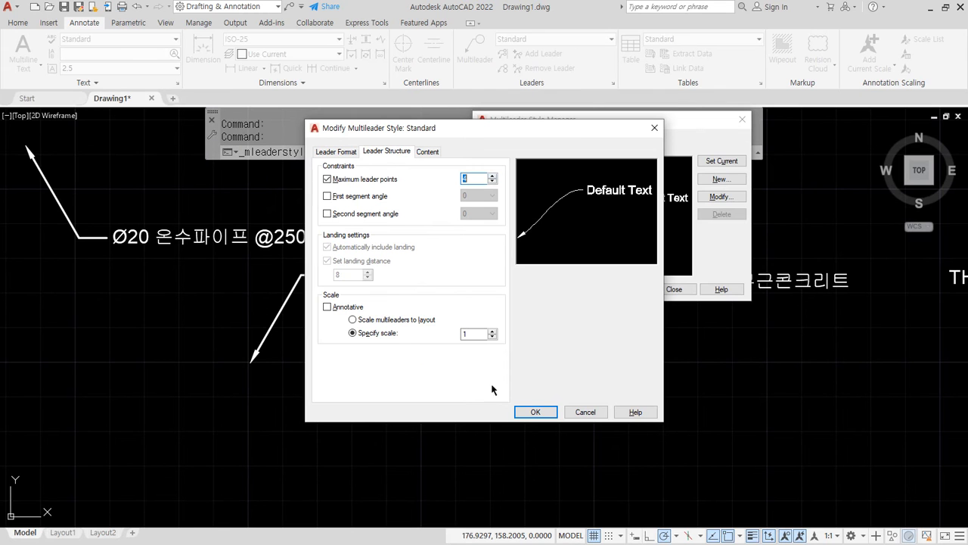
click(531, 411)
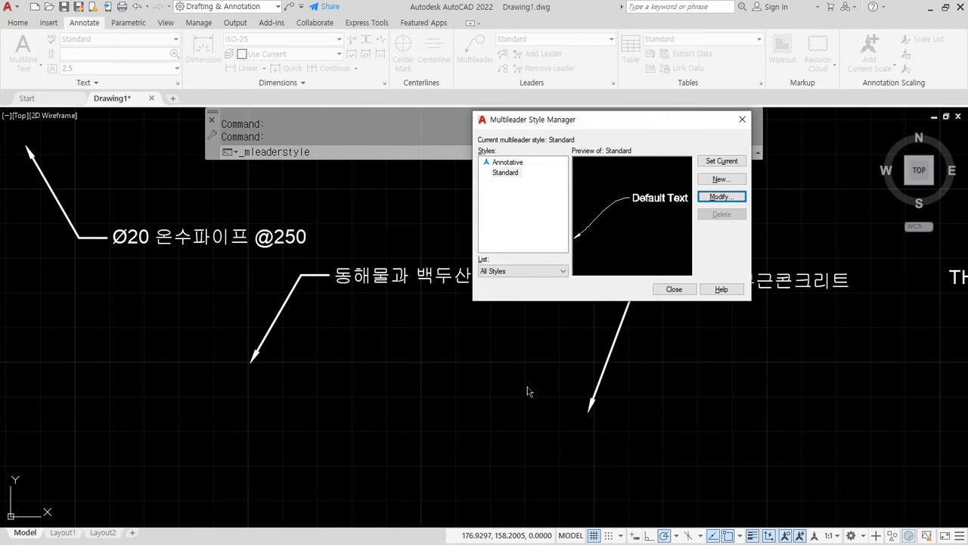
click(672, 290)
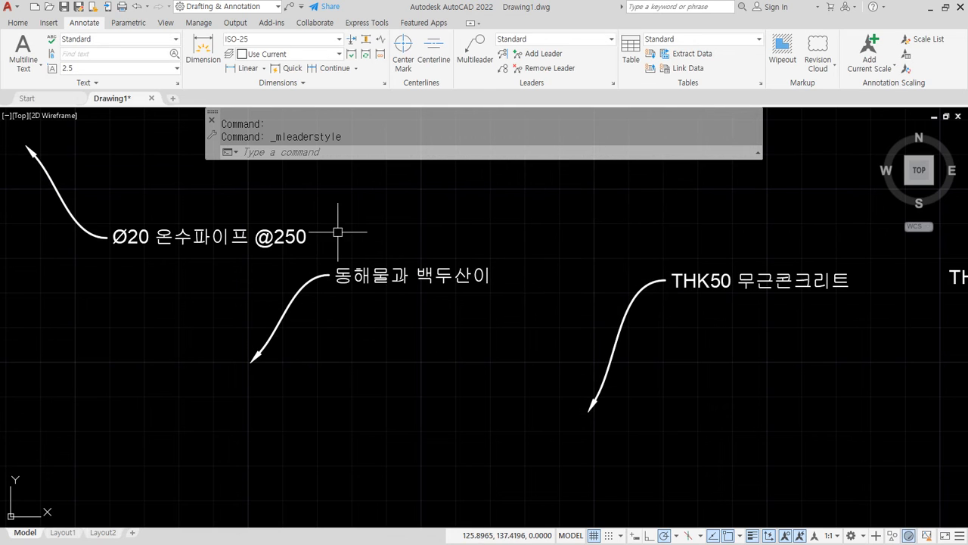
Step: Start a multileader and place a four-point spline leader below the existing notes, from the arrowhead through two bends to the landing
middle_drag(328, 140, 376, 161)
click(475, 47)
middle_drag(292, 320, 343, 267)
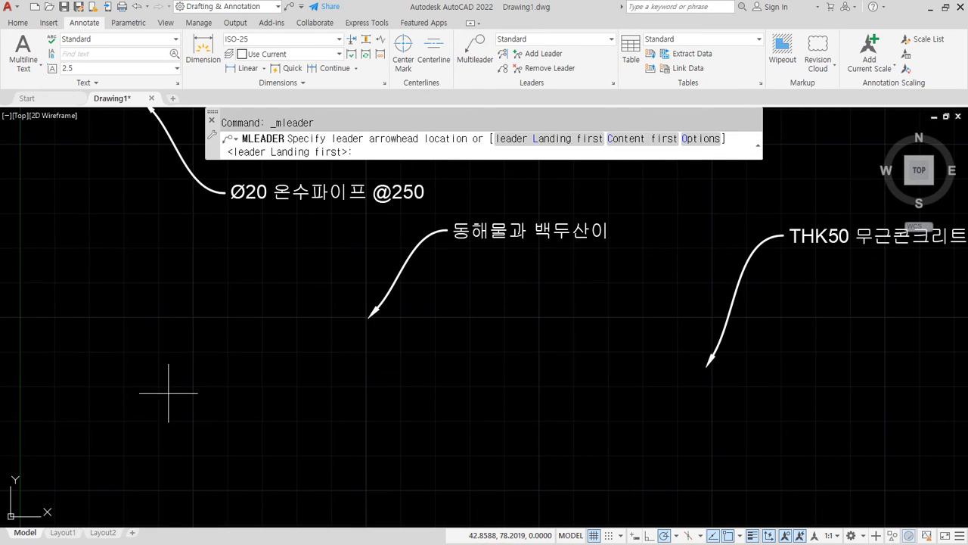
click(168, 428)
click(263, 374)
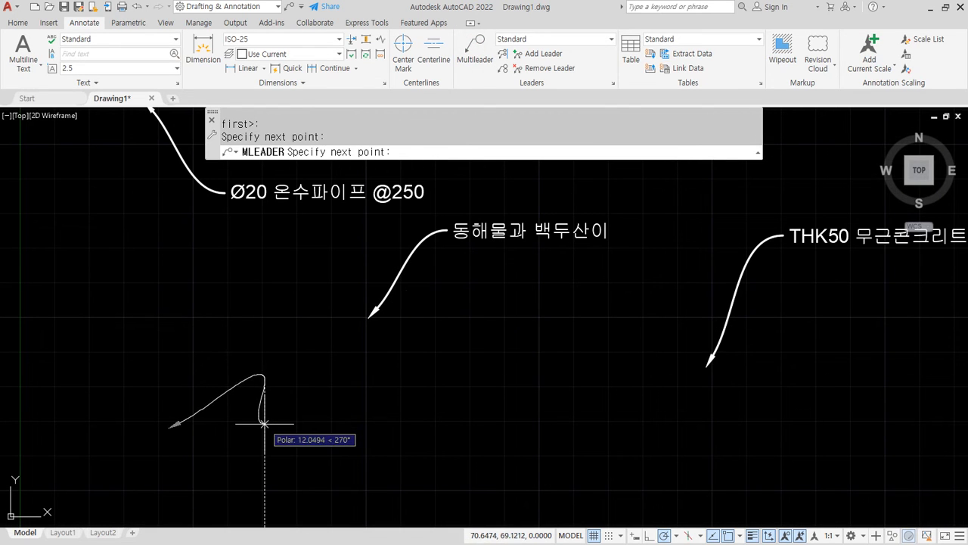
click(265, 421)
click(336, 383)
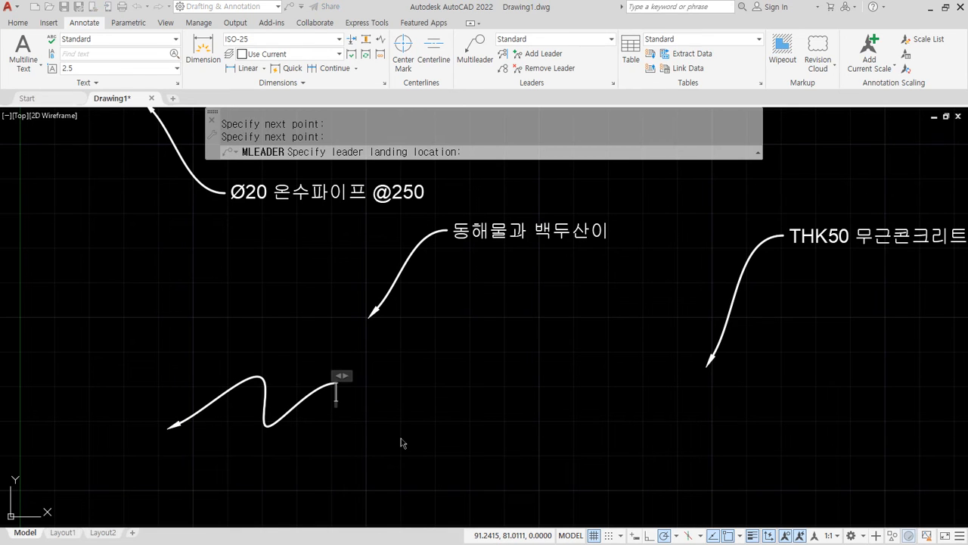
Step: Enter WP 마감 후 뿜칠 as the four-point spline leader's text and finish editing
text(wp)
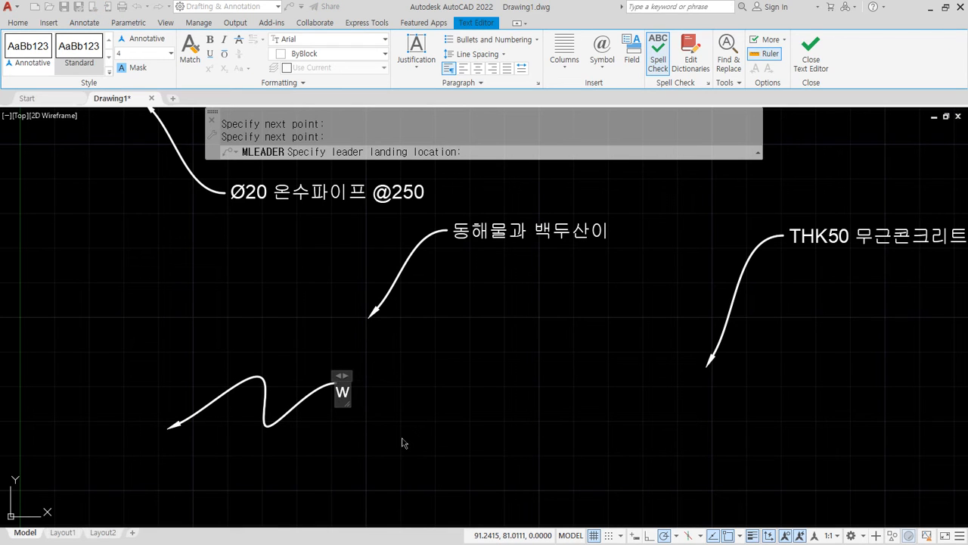
key(BackSpace)
key(BackSpace)
text(WP 마감)
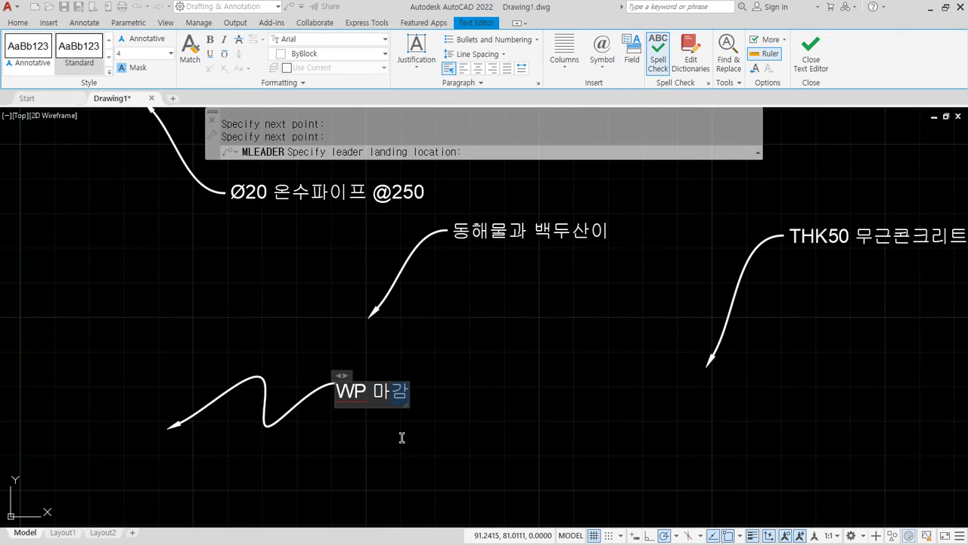
text( 후 뿜칠)
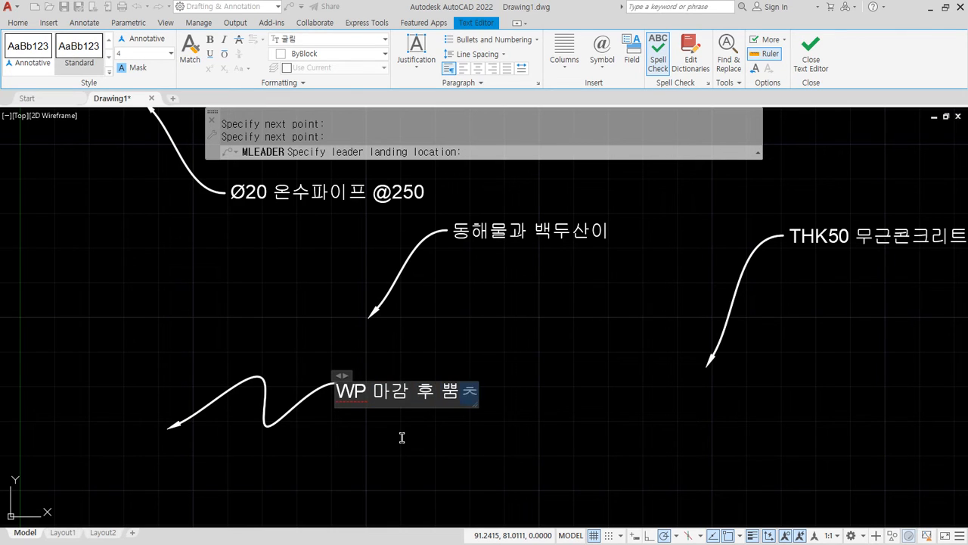
click(402, 437)
scroll(325, 437, up, 1)
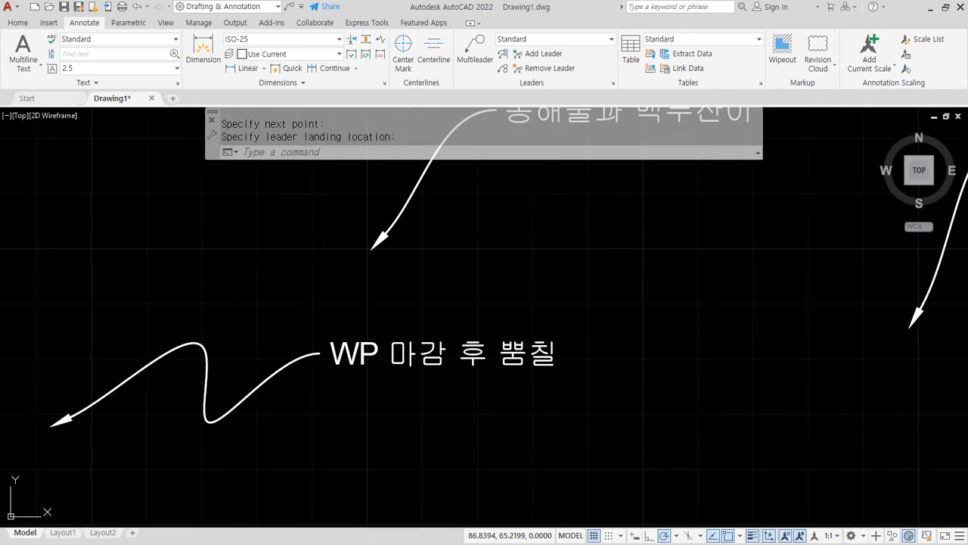
scroll(287, 442, up, 1)
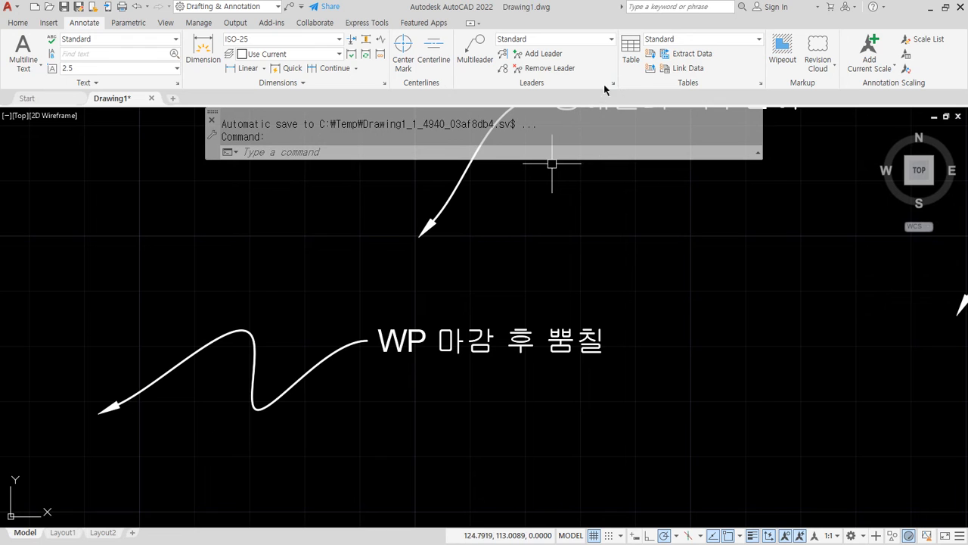
Step: Try modifying the Standard multileader style to 3 maximum leader points and the Straight leader type
key(Escape)
key(Escape)
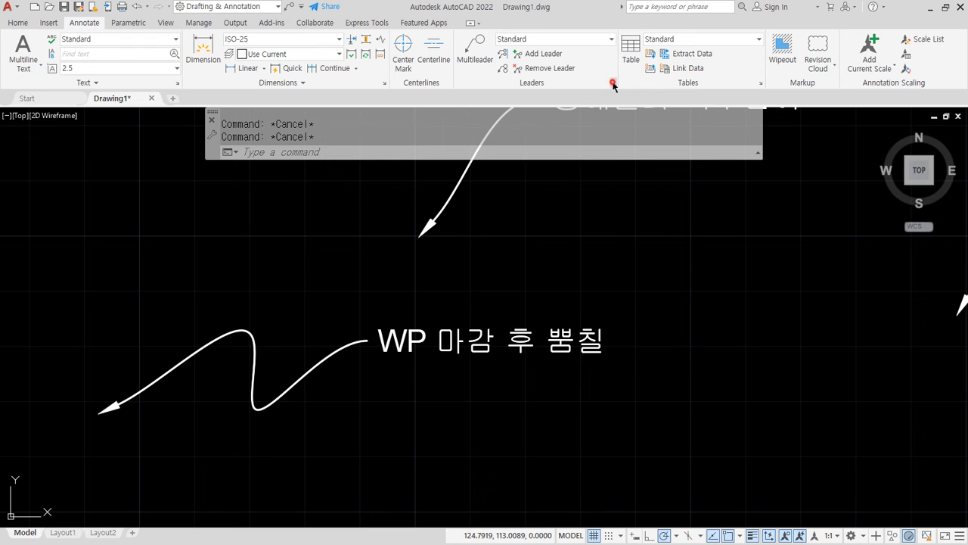
click(613, 83)
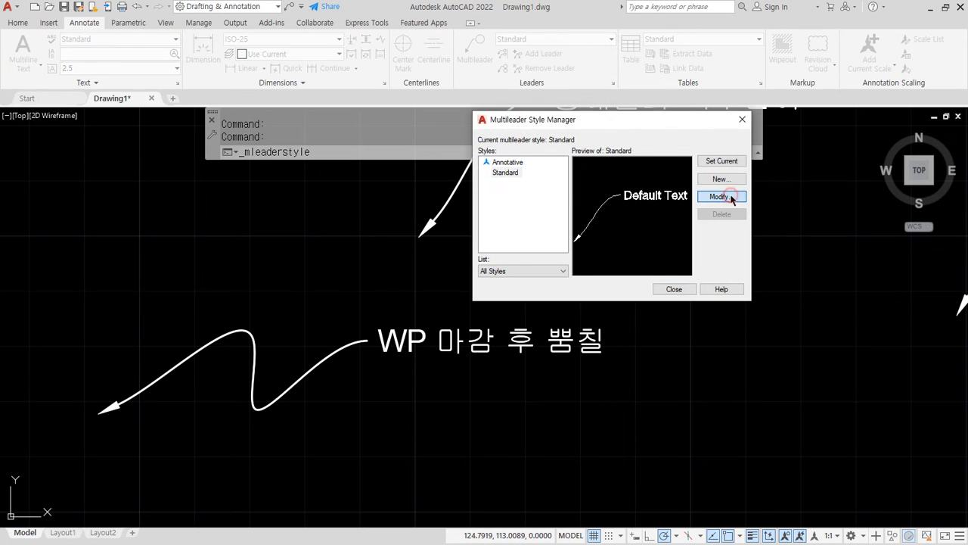
click(726, 197)
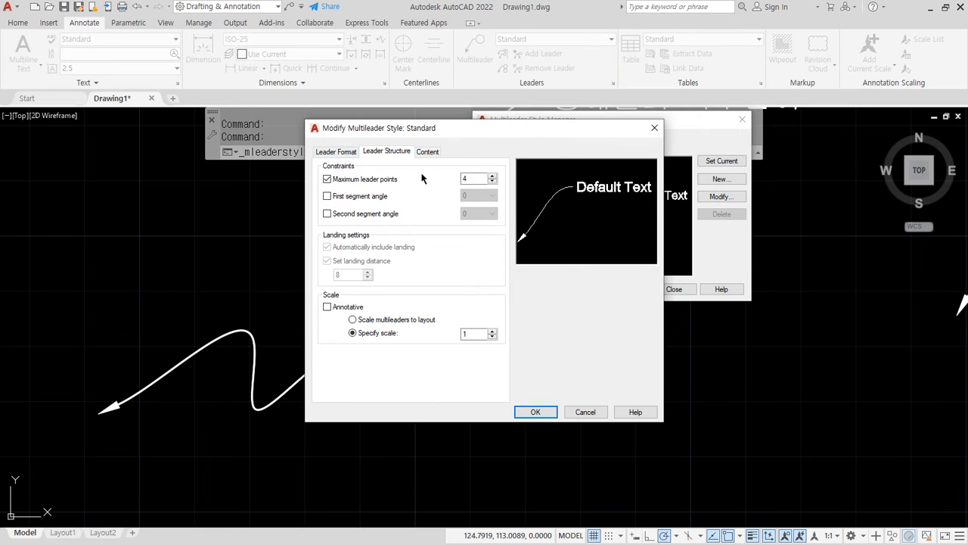
click(492, 181)
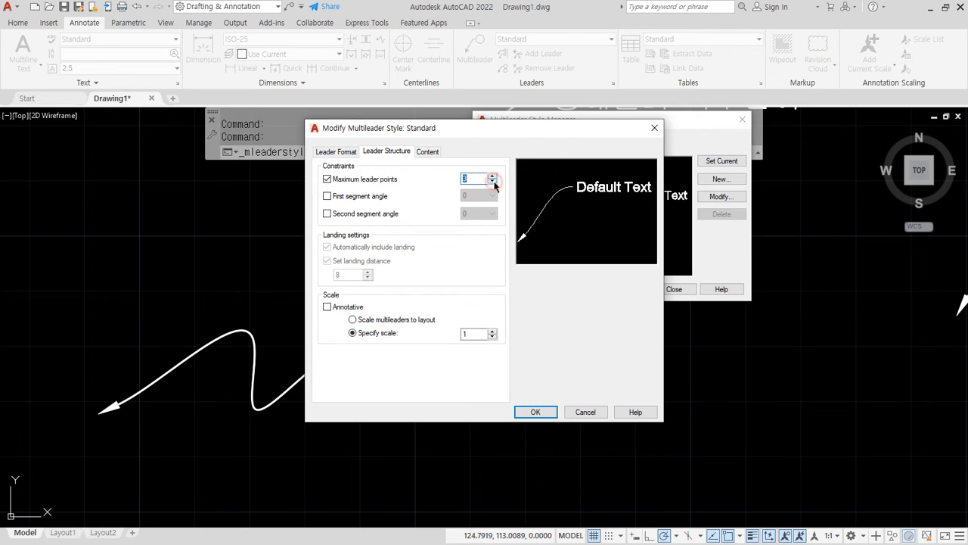
click(335, 151)
click(462, 181)
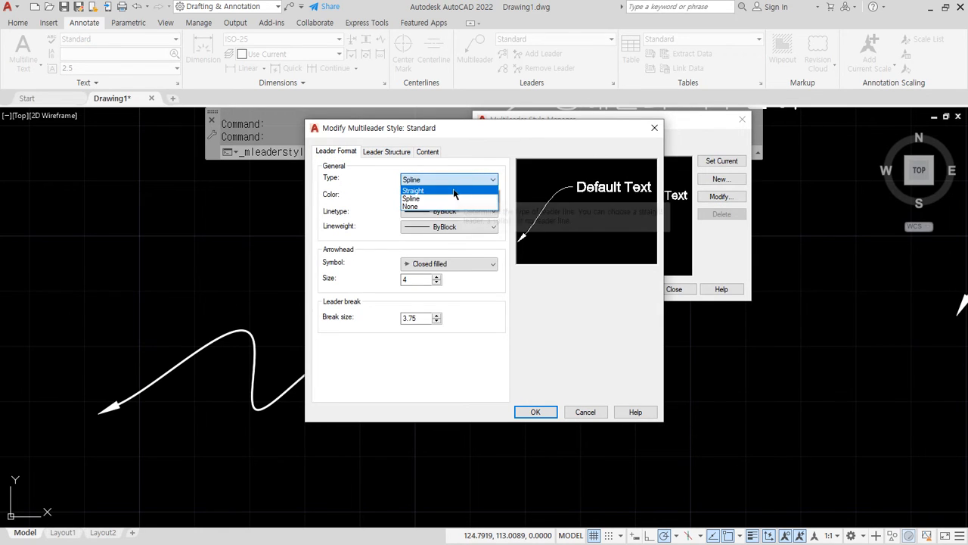
click(414, 191)
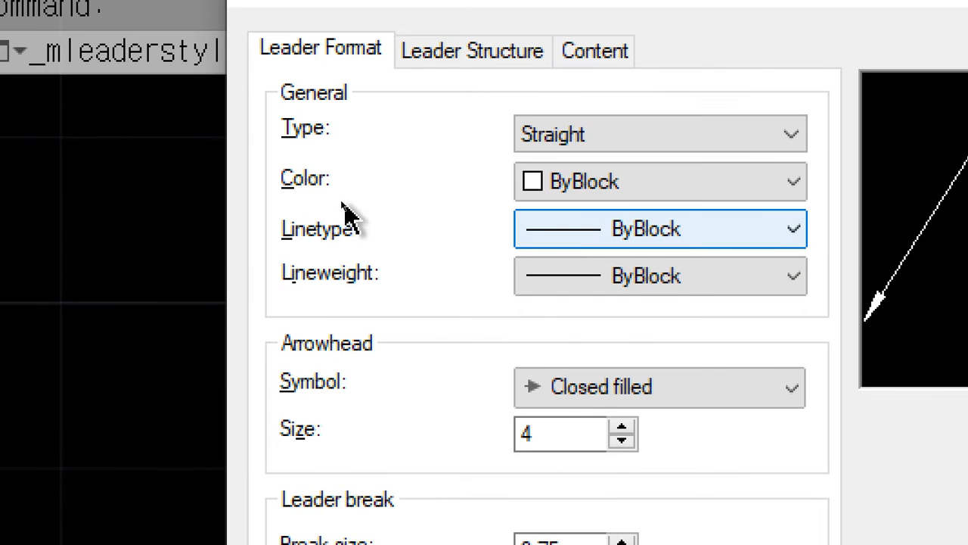
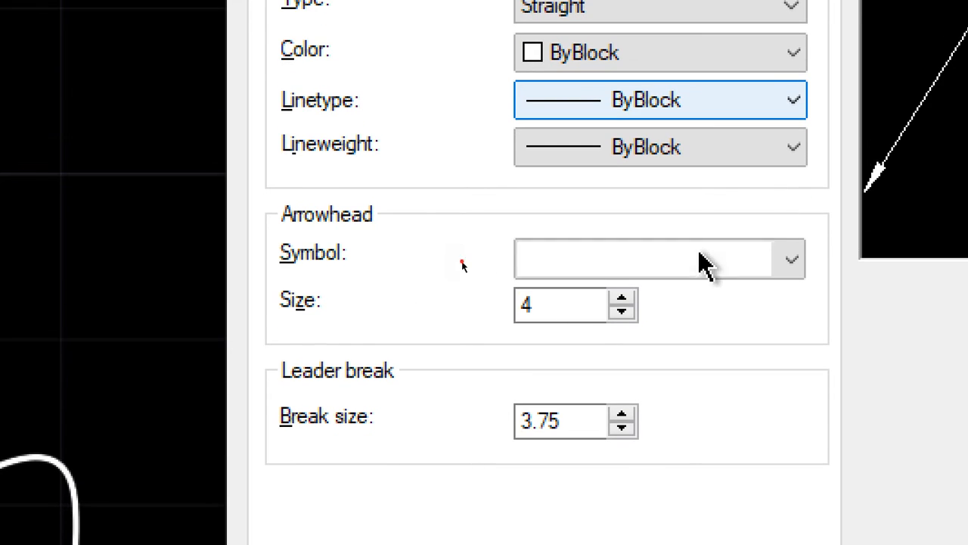
Step: Examine the Standard multileader style's arrowhead symbol choices and size, and cancel the style changes
click(704, 265)
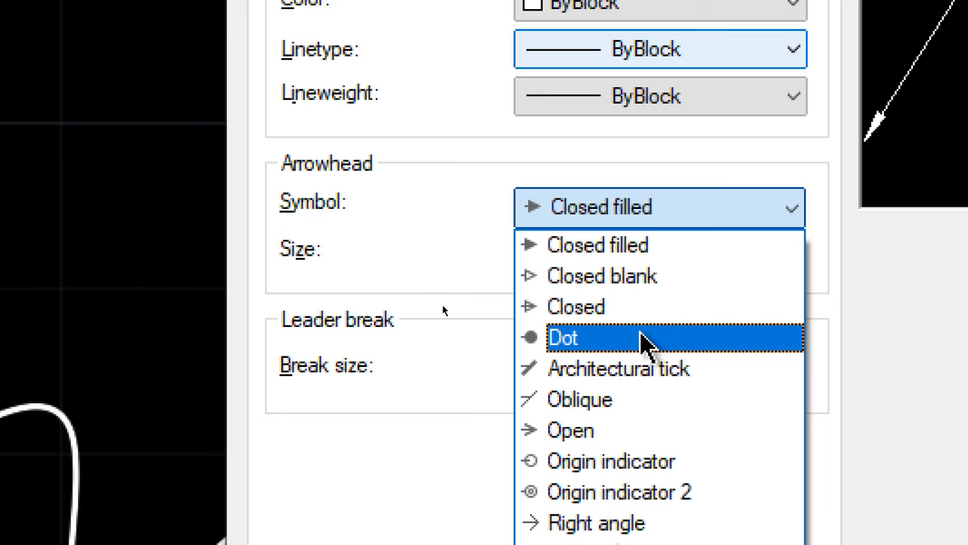
click(376, 466)
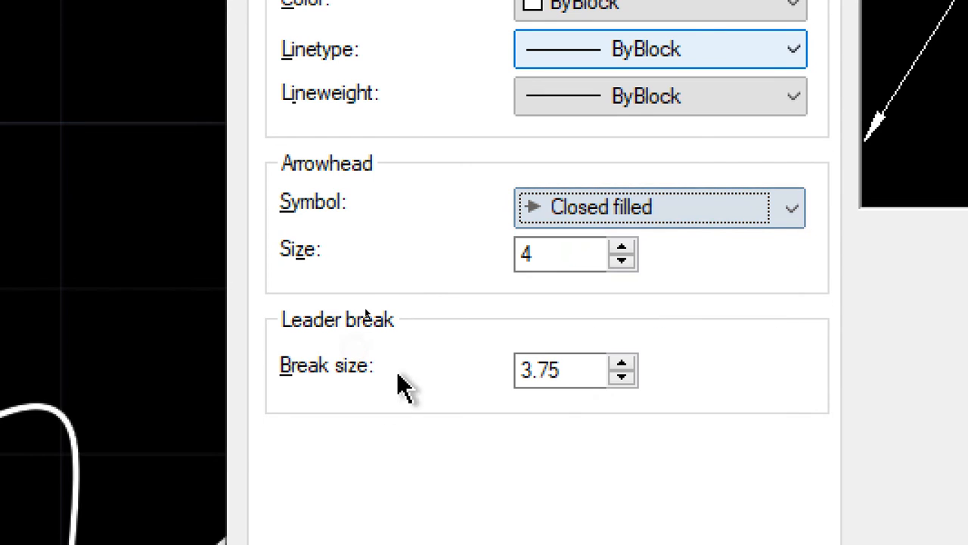
drag(558, 253, 508, 255)
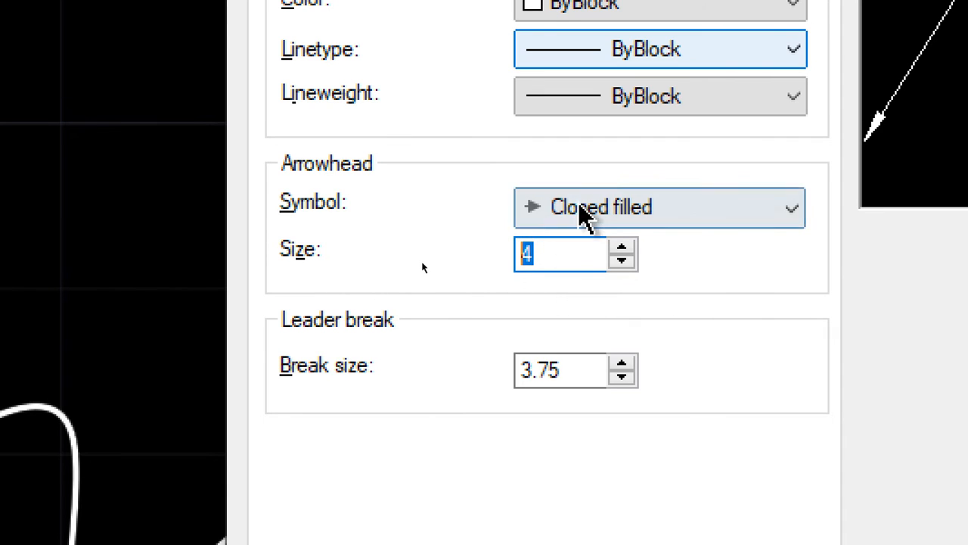
key(Escape)
key(Escape)
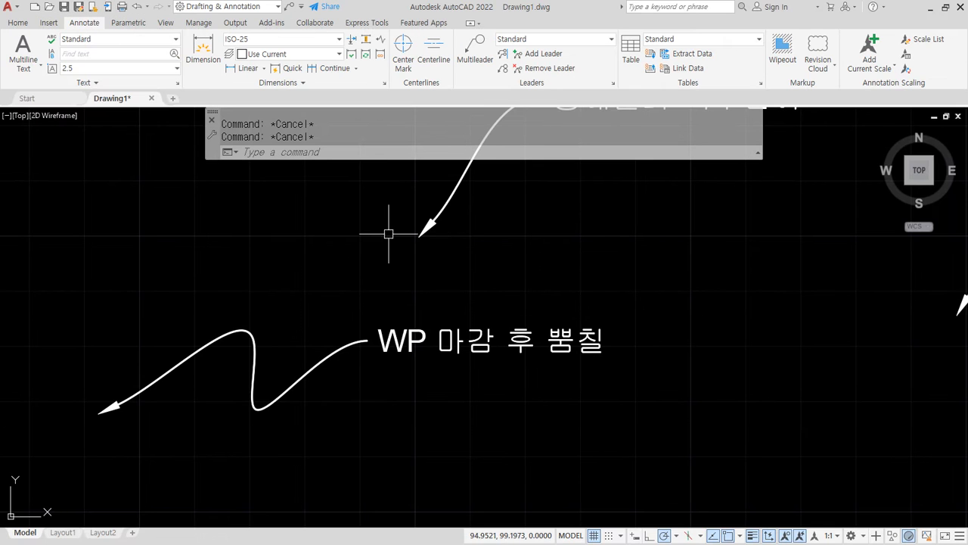
Step: Open the Dimension Style Manager and delete the style overrides under ISO-25, confirming the deletion
click(384, 83)
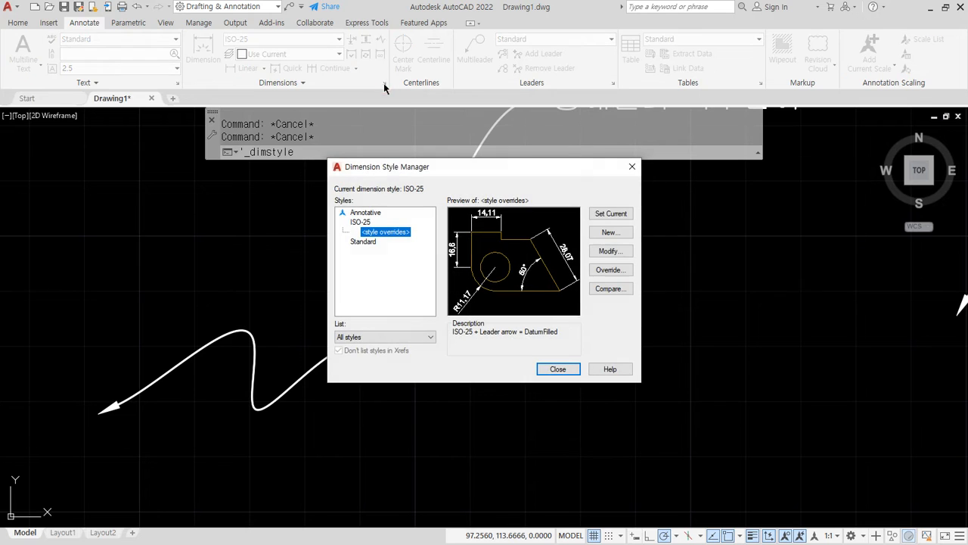
right_click(387, 231)
click(421, 264)
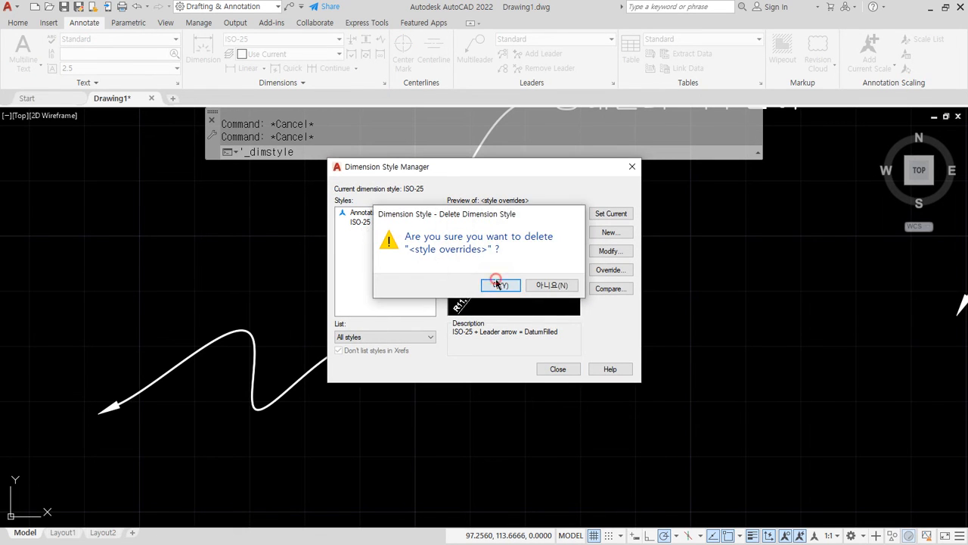
click(498, 283)
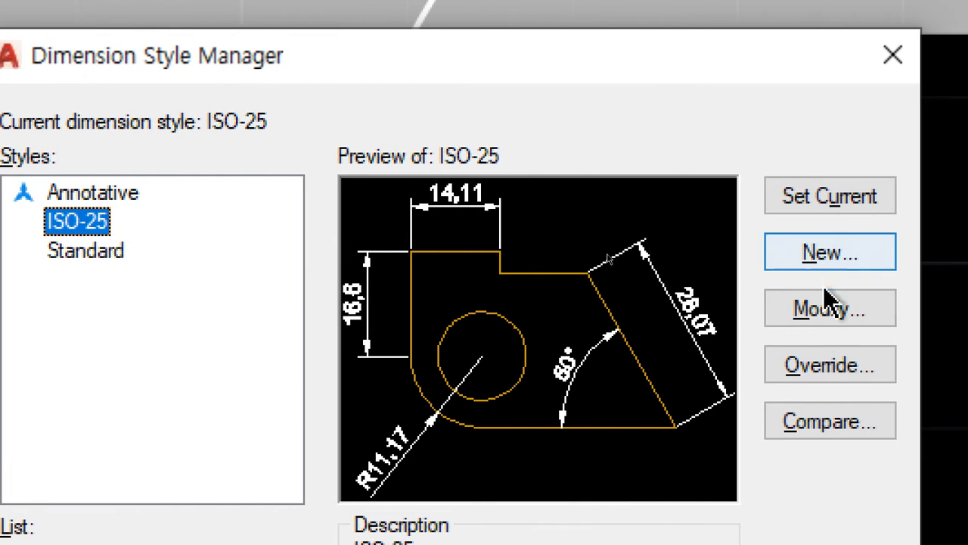
Step: Examine the arrow size and text height of the ISO-25 dimension style and close the dimension style dialogs
click(821, 314)
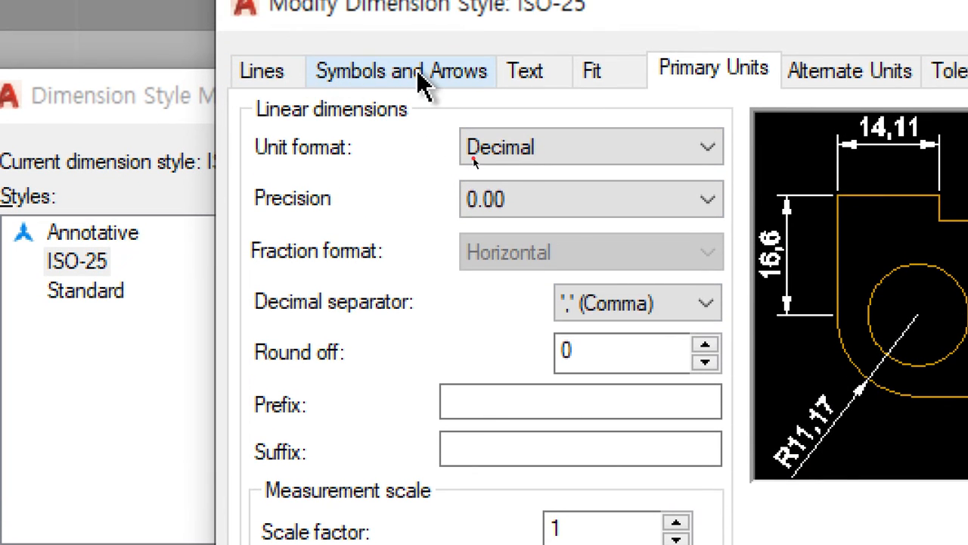
click(422, 76)
click(359, 433)
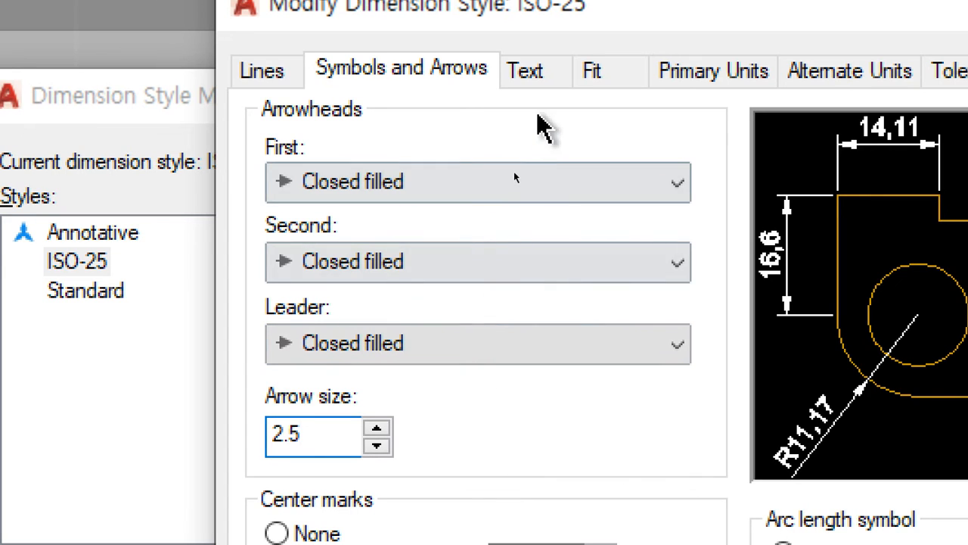
click(534, 75)
click(628, 325)
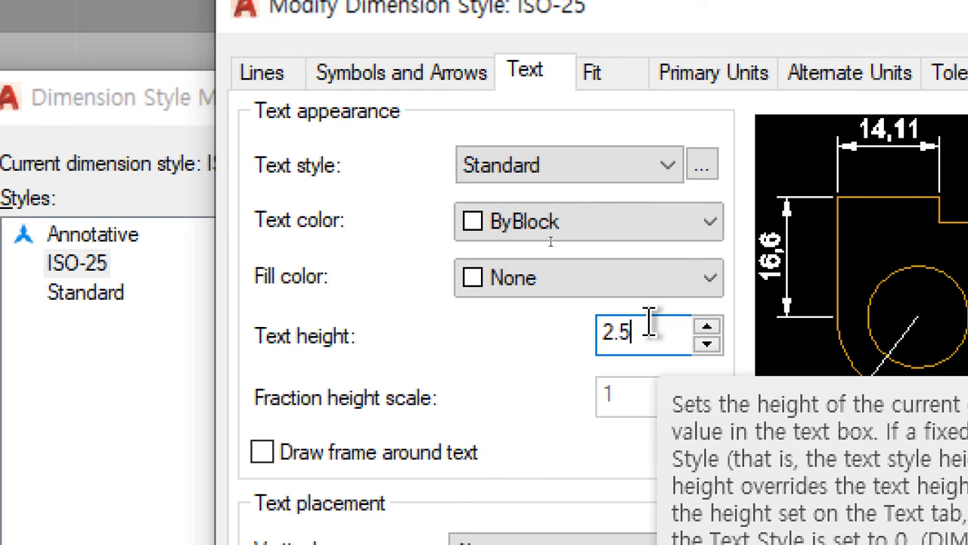
double_click(650, 327)
key(Return)
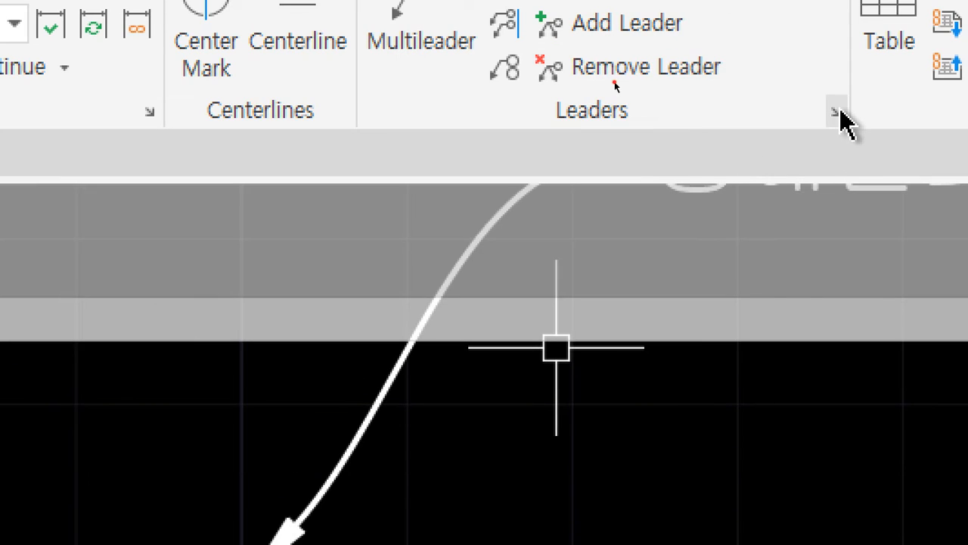
Step: Open the Standard multileader style for modification, check its leader format and set the text height to 2.5
click(837, 114)
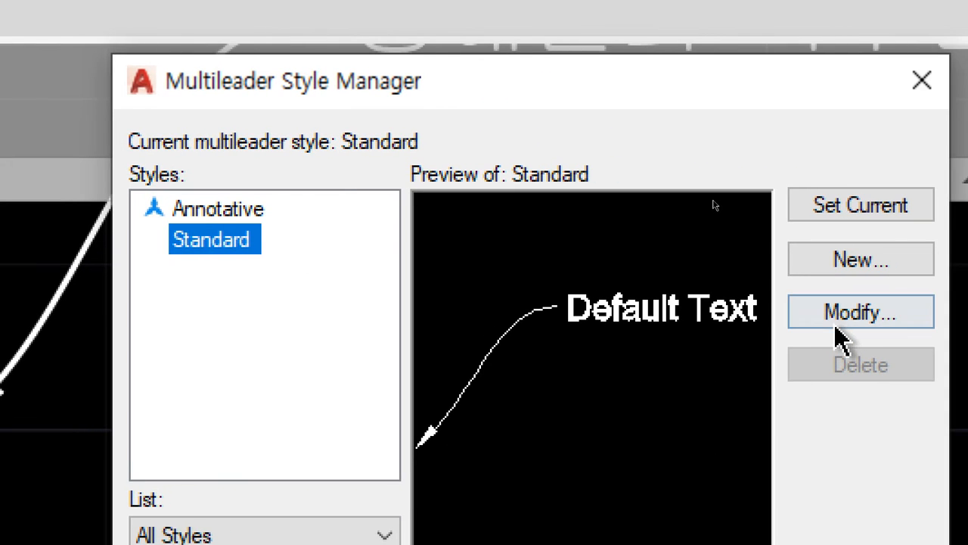
click(837, 333)
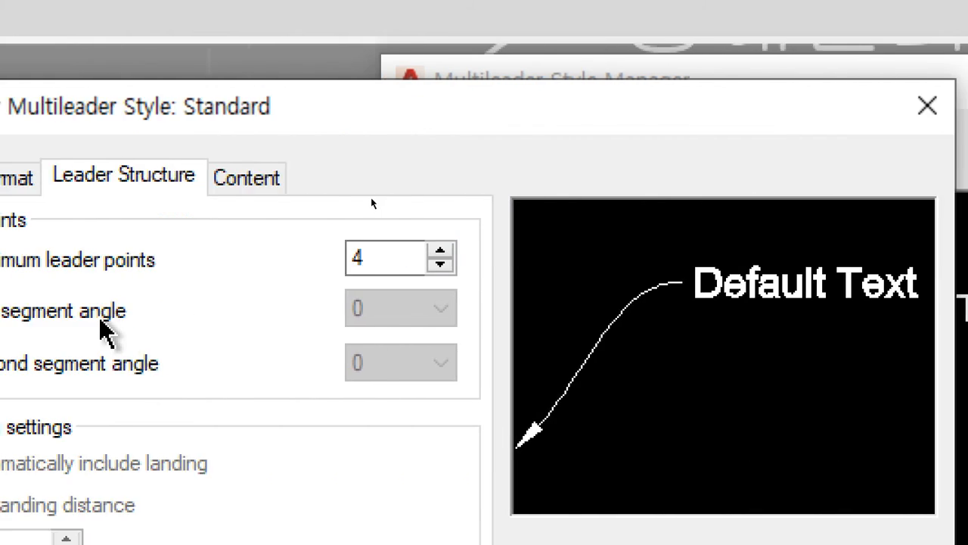
click(15, 177)
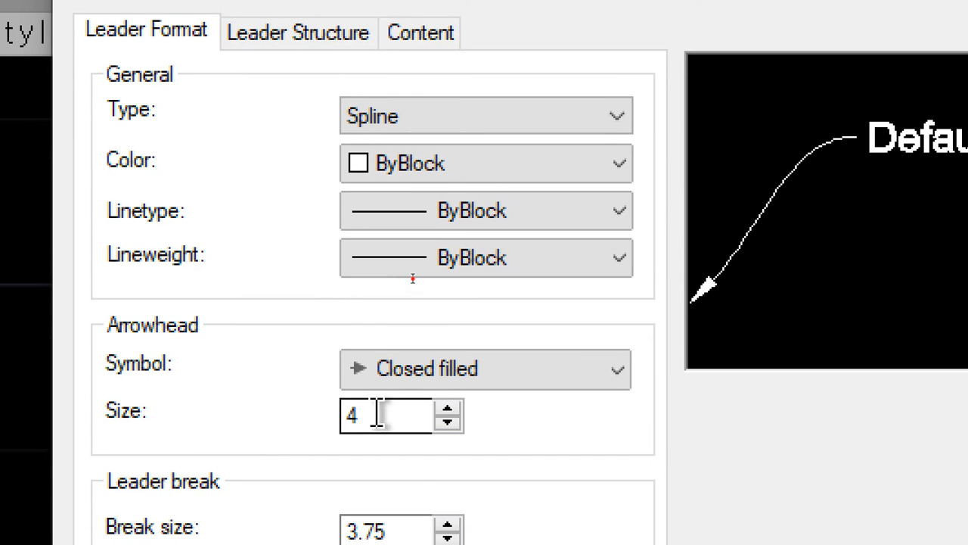
click(378, 416)
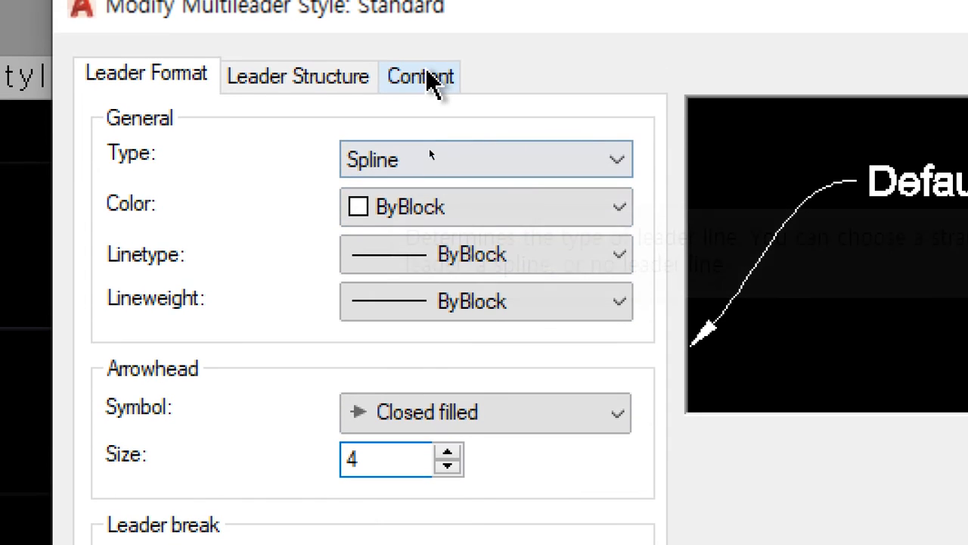
click(423, 35)
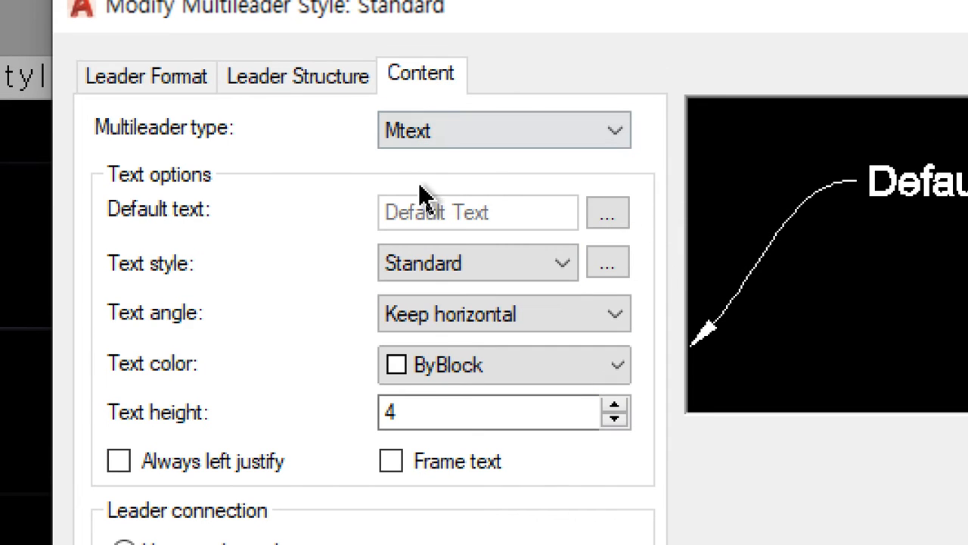
click(412, 409)
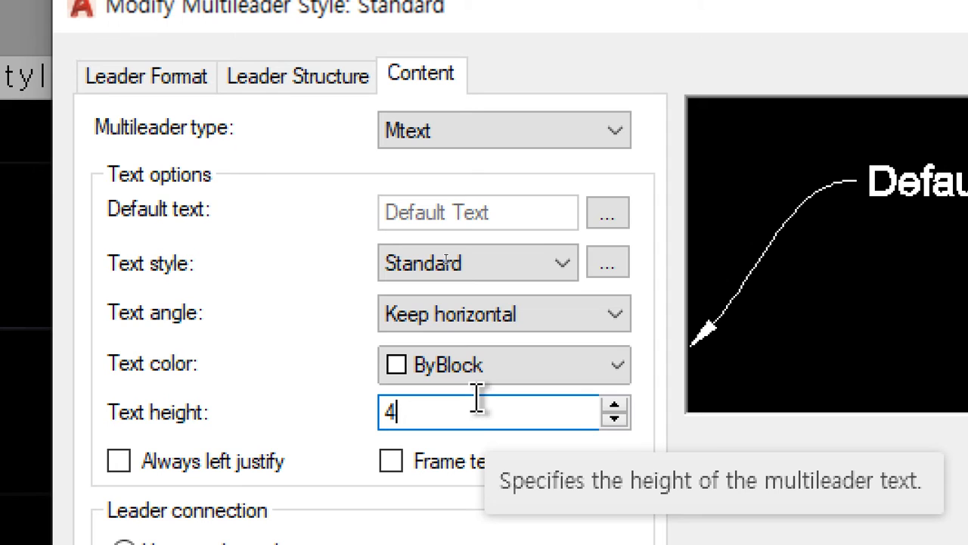
drag(477, 401, 346, 406)
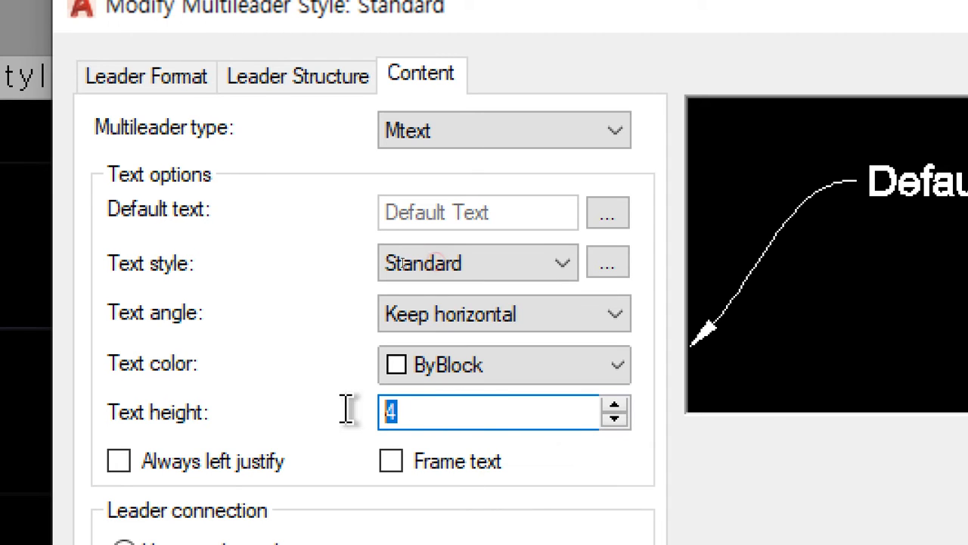
text(2.5)
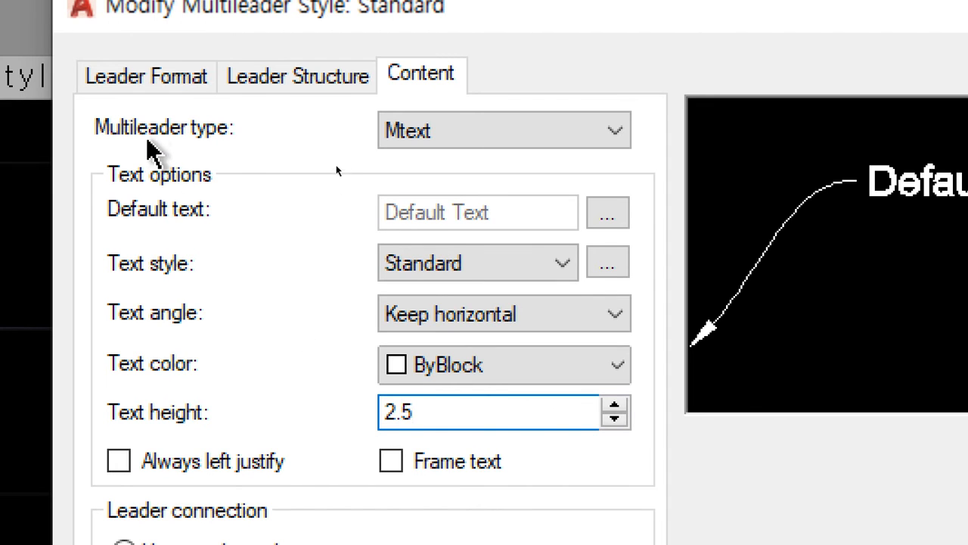
Step: Set the Standard multileader style's arrowhead size to 2.5, accept the style changes and close the style manager
click(146, 79)
drag(388, 447, 318, 452)
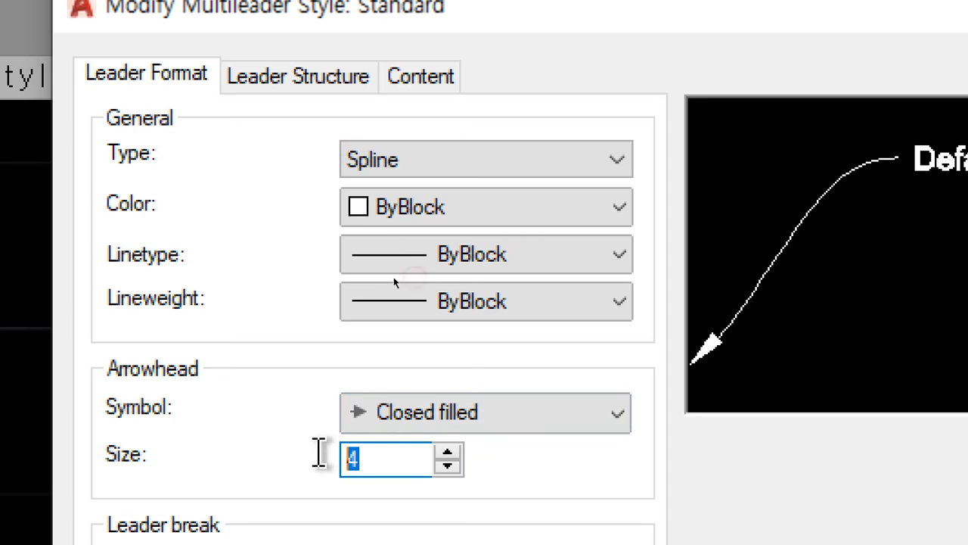
text(2.5)
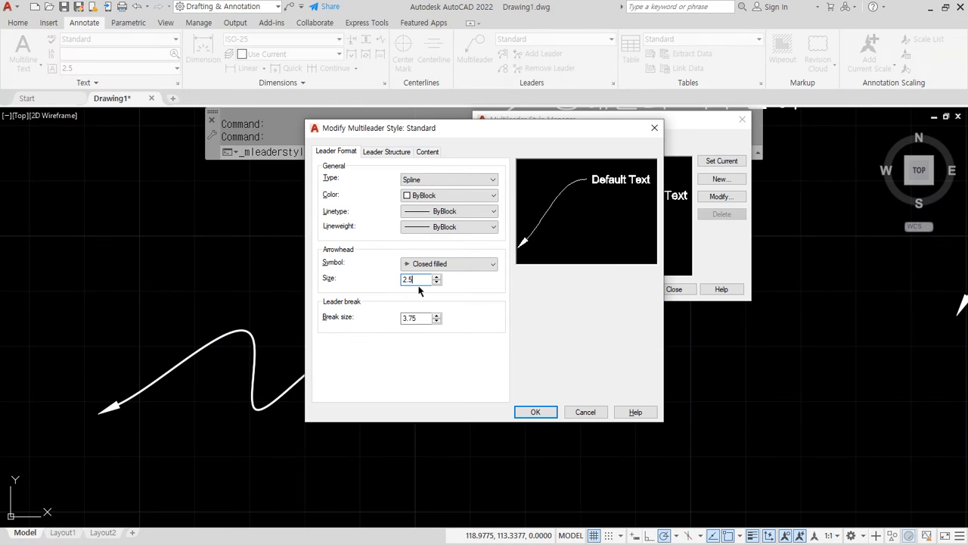
click(540, 411)
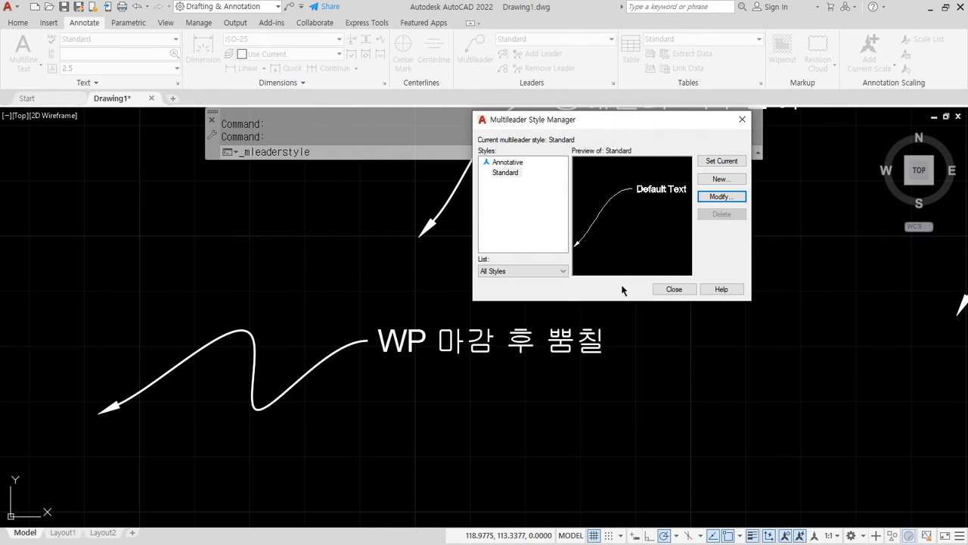
click(692, 289)
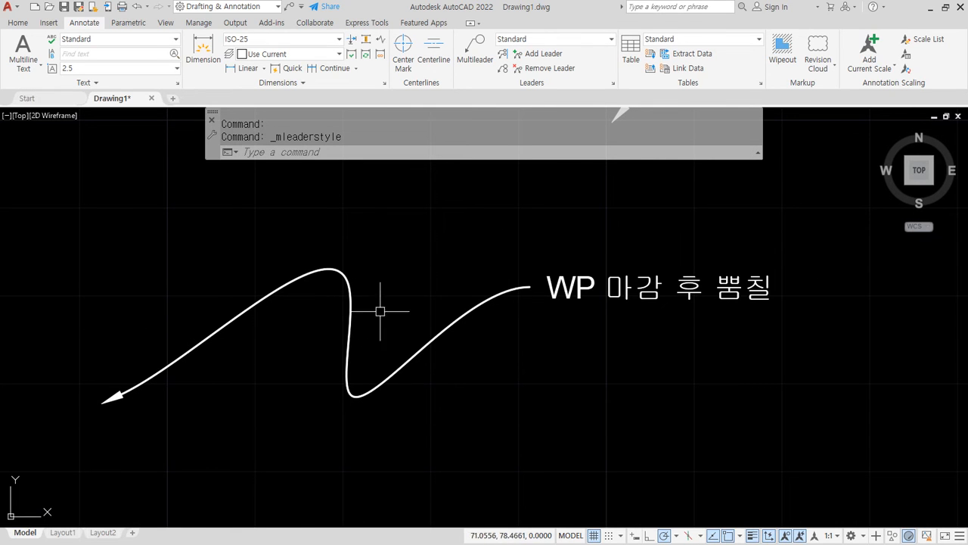
Step: Set the Standard multileader style's overall scale to 10 and inspect the resized leaders in the drawing
click(613, 84)
click(723, 198)
click(341, 151)
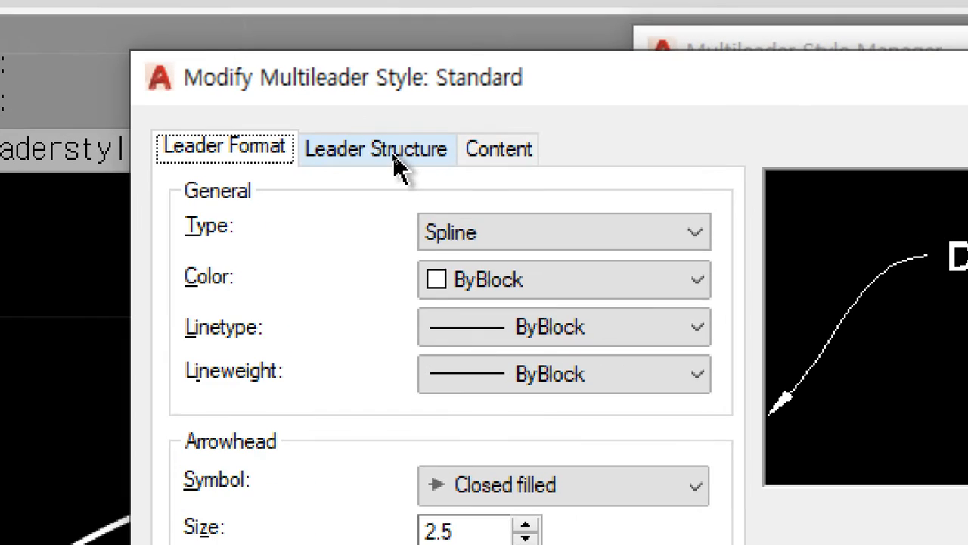
click(391, 153)
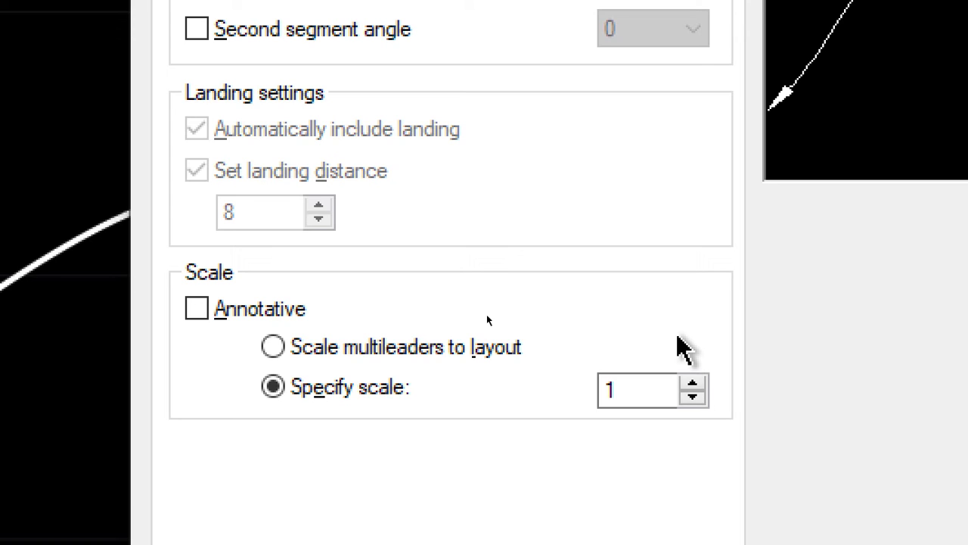
click(633, 391)
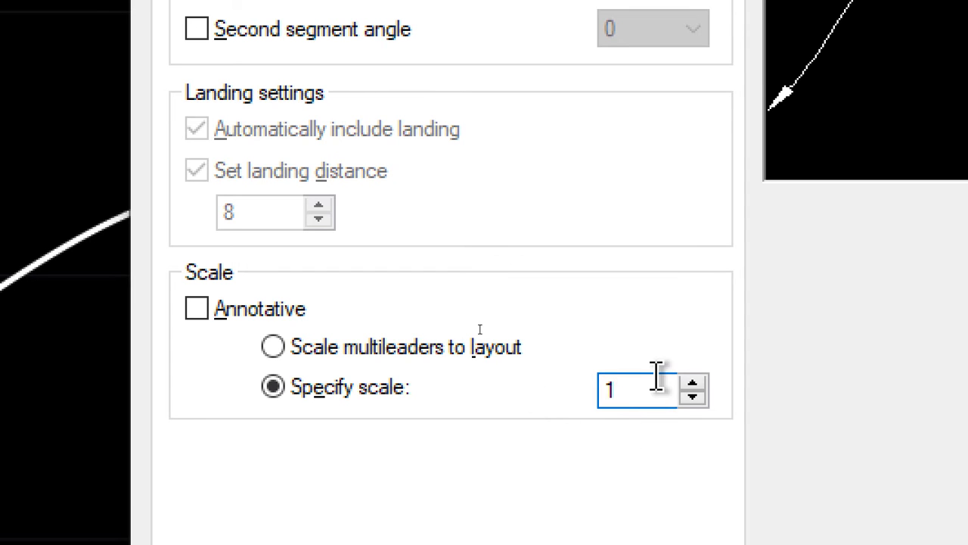
text(0)
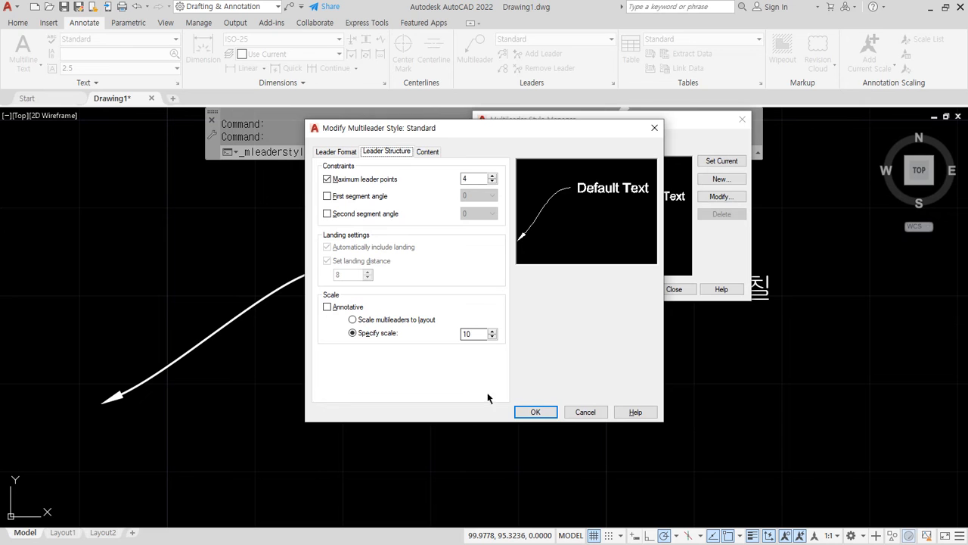
click(536, 412)
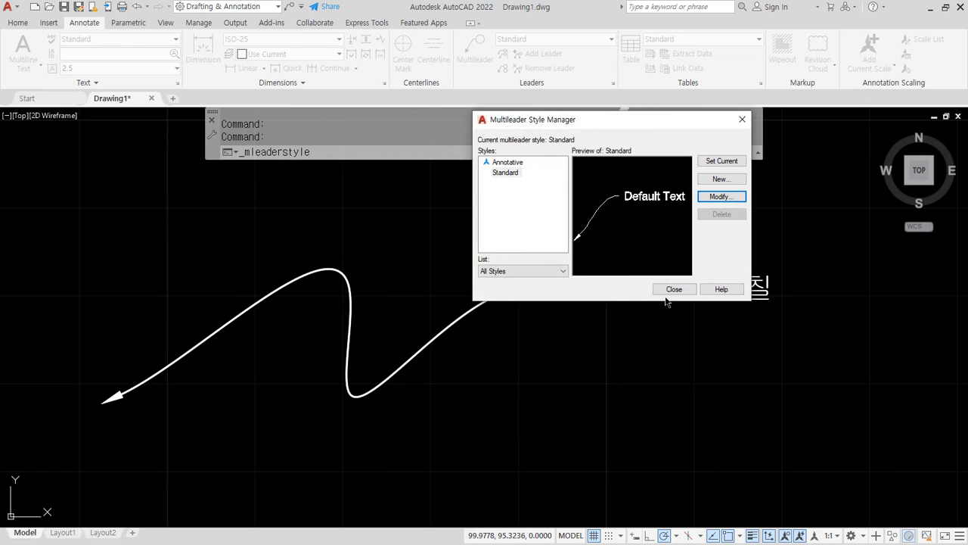
click(674, 290)
scroll(675, 358, down, 5)
scroll(674, 359, down, 2)
middle_drag(674, 358, 274, 376)
scroll(304, 380, down, 2)
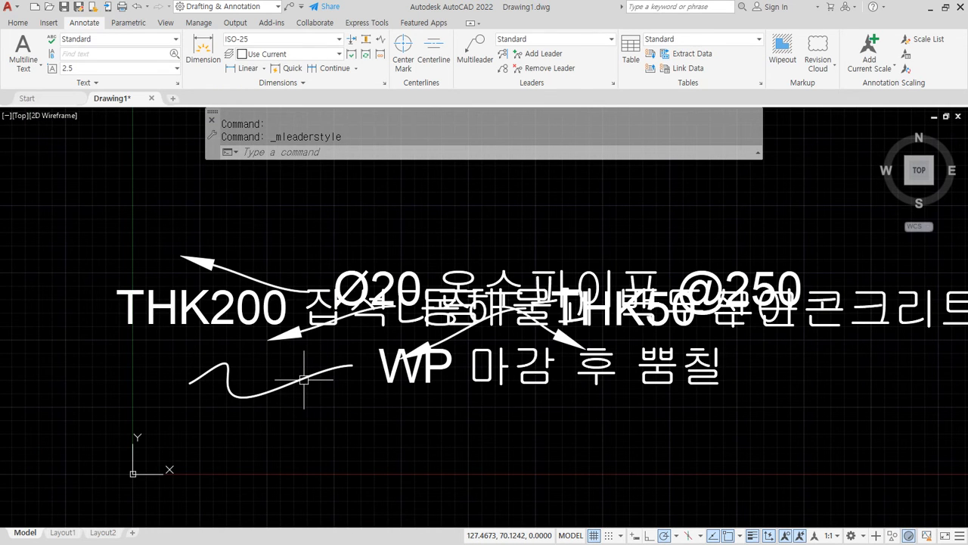
Step: Set the Standard multileader style's overall scale to 2 and inspect the leader in the drawing
click(613, 83)
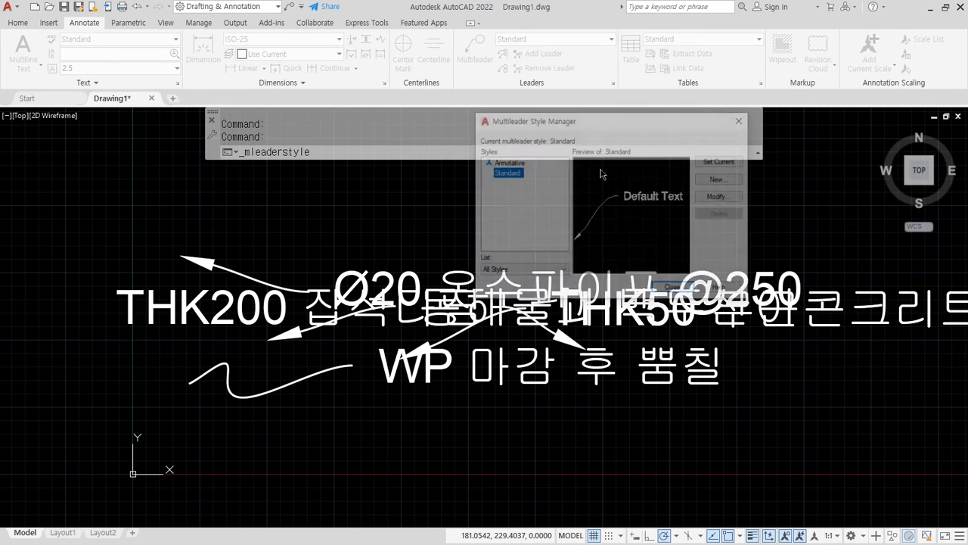
click(721, 195)
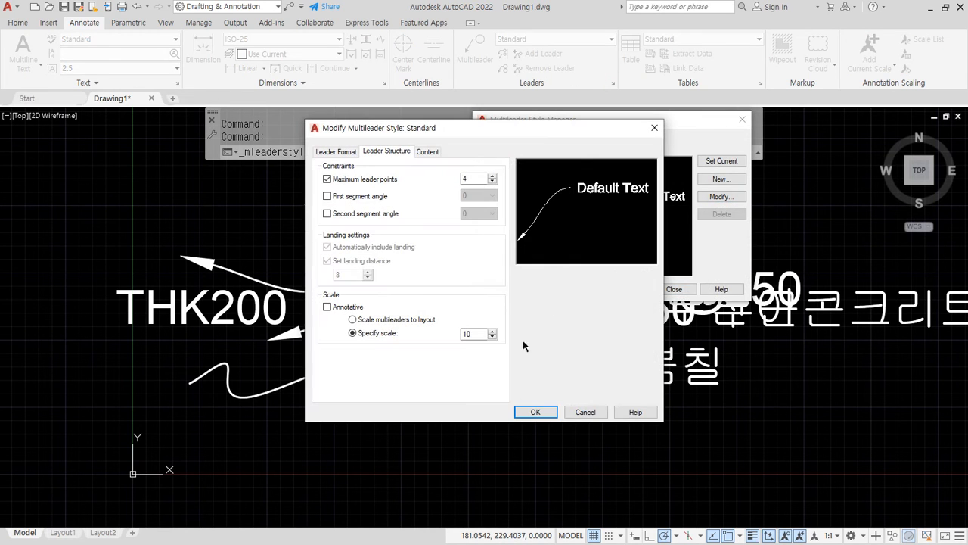
click(533, 413)
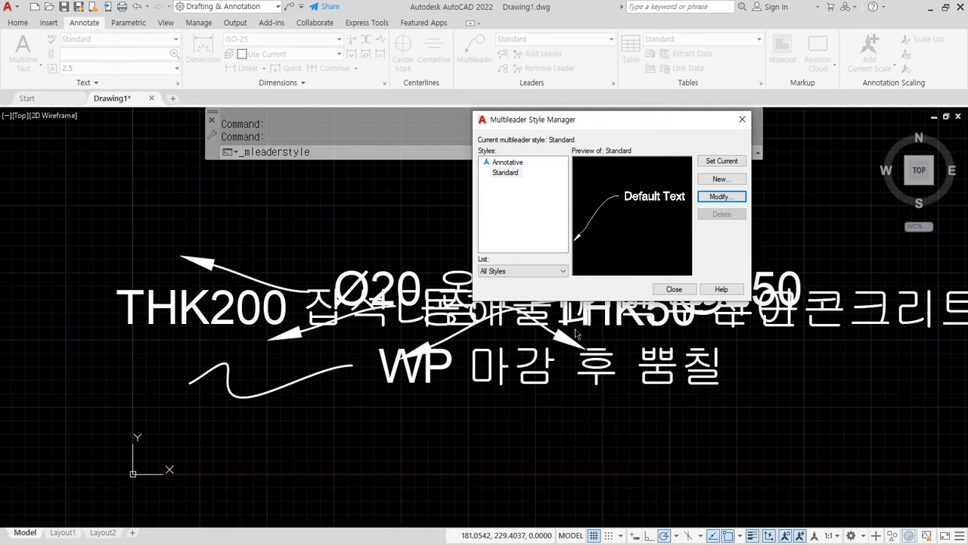
click(674, 289)
scroll(322, 378, up, 5)
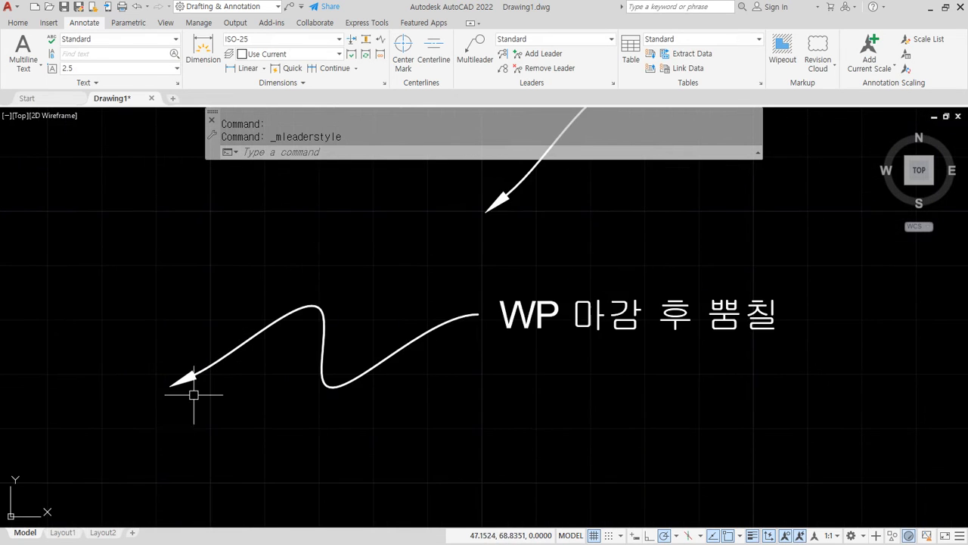
middle_drag(350, 359, 273, 387)
Step: Set the Standard multileader style's overall scale to 0.5 and apply it to the leaders
key(space)
click(713, 196)
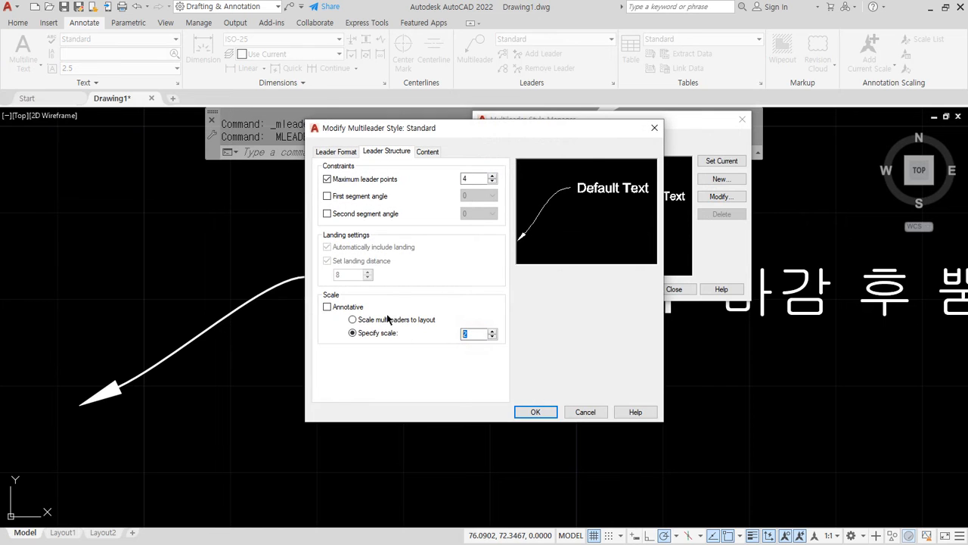
click(529, 412)
click(660, 293)
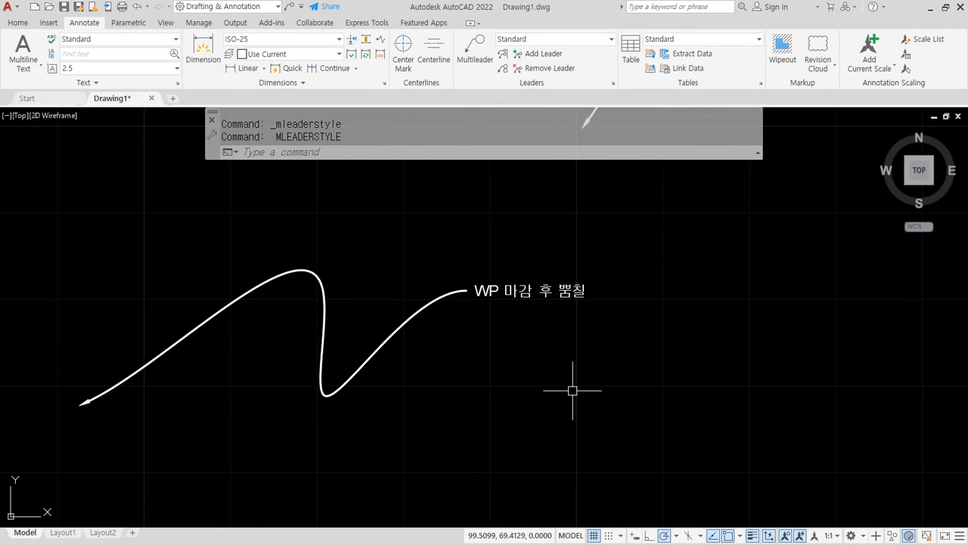
text(D)
key(Return)
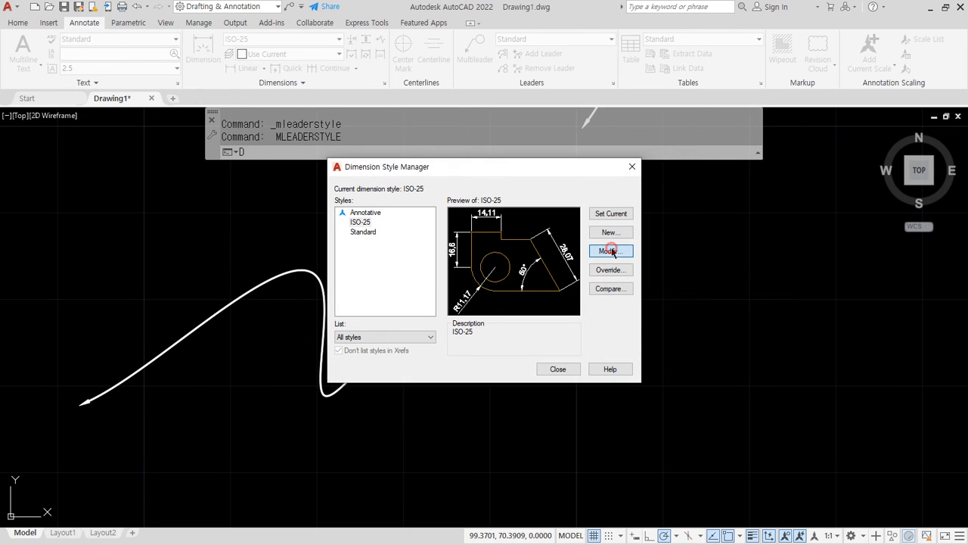
key(Return)
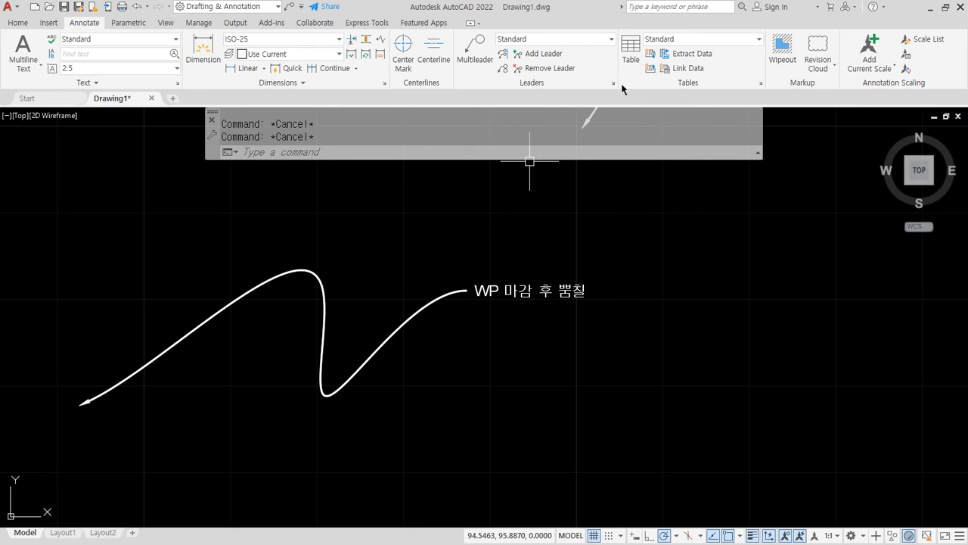
Step: Set the Standard multileader style's overall scale to 1 and close the style manager
click(613, 83)
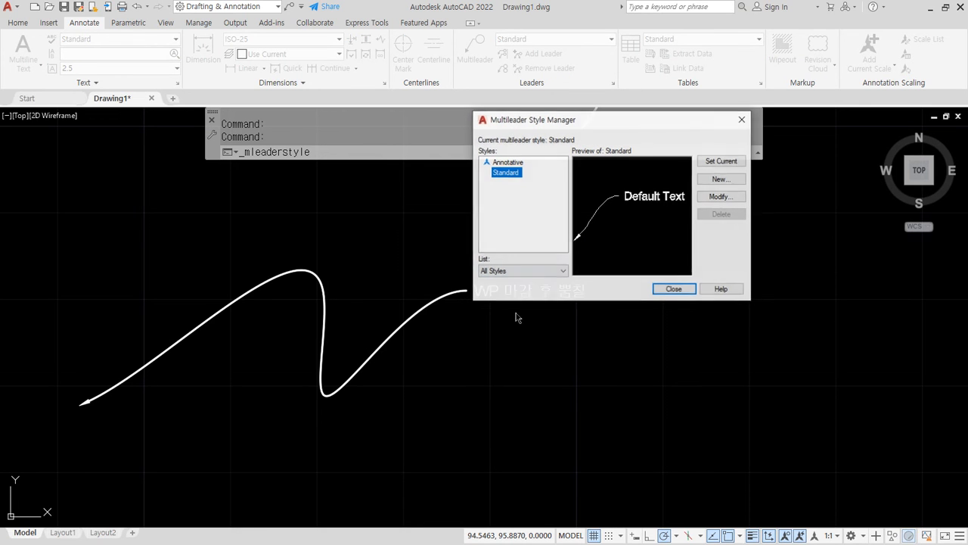
click(725, 197)
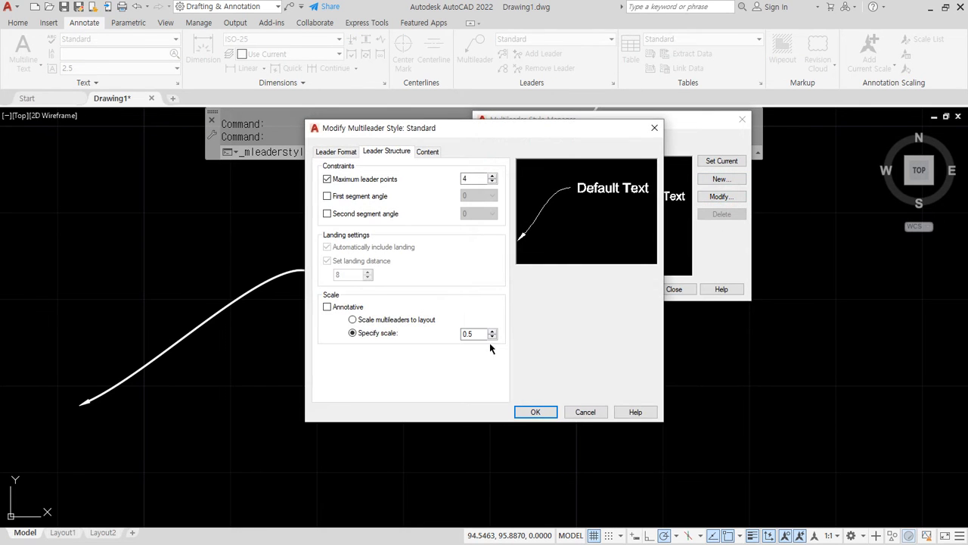
click(535, 411)
click(674, 289)
click(588, 341)
key(Escape)
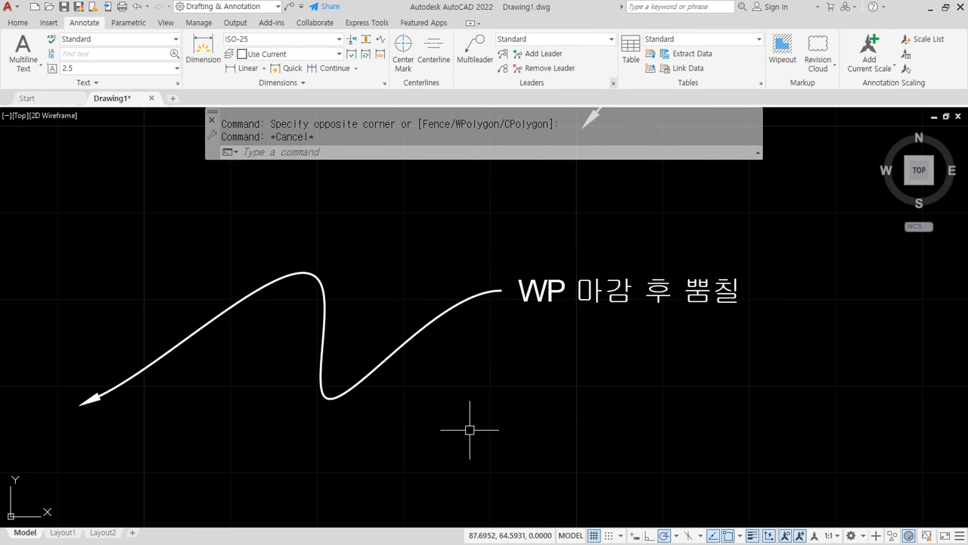
Step: Erase all the leaders from the drawing and zoom to the whole drawing area
scroll(505, 355, down, 8)
middle_drag(668, 368, 472, 399)
click(706, 434)
click(202, 258)
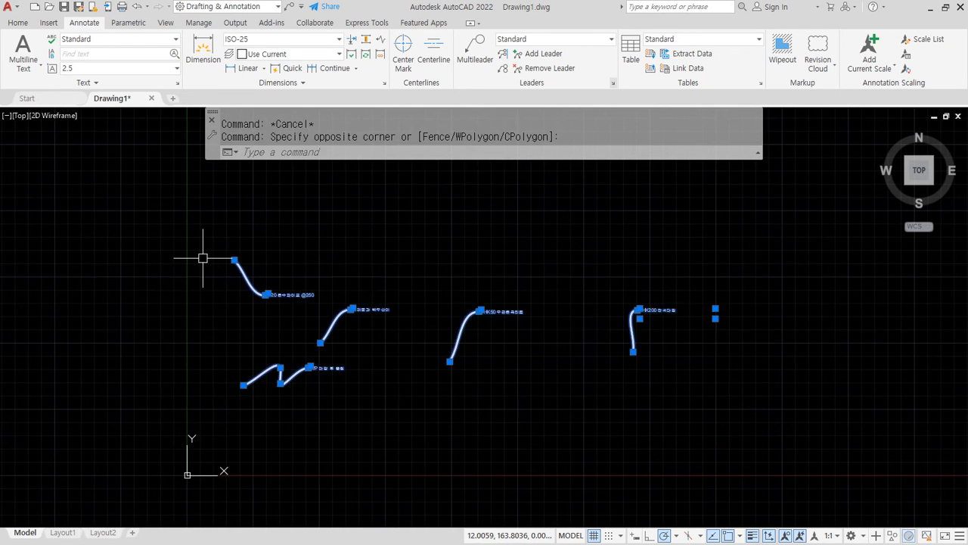
text(e)
key(space)
text(z)
key(space)
text(a)
key(space)
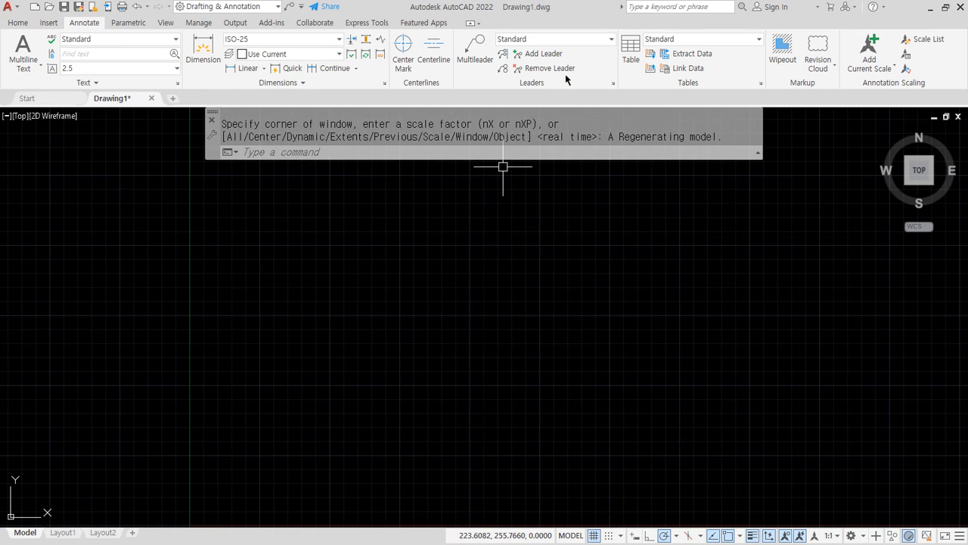
Step: Change the Standard multileader style's content type to Block with Detail Callout as source block, and close the style manager
click(613, 84)
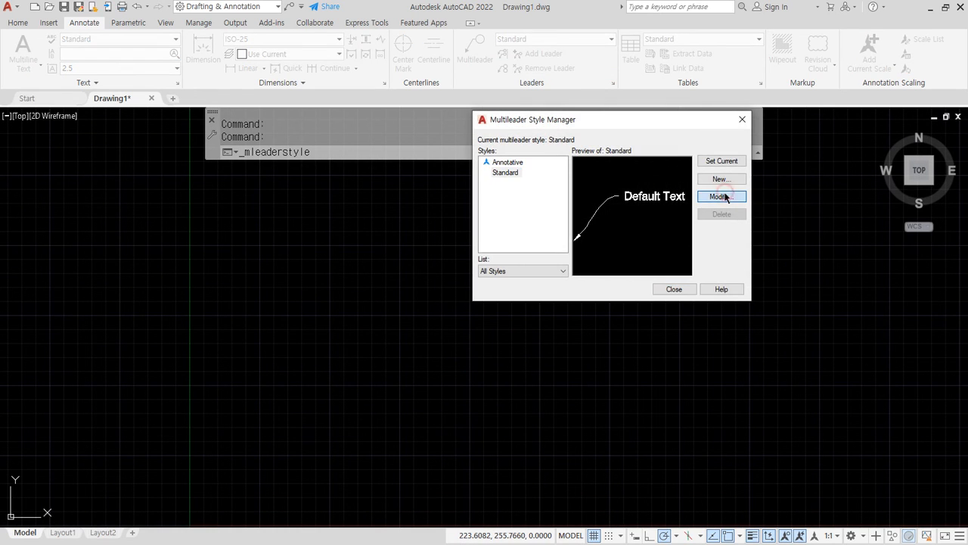
click(721, 197)
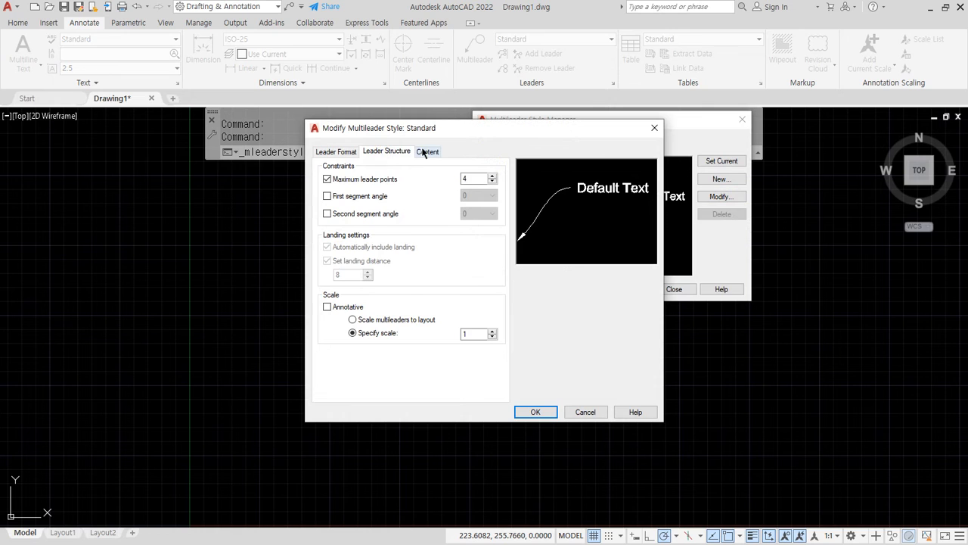
click(426, 152)
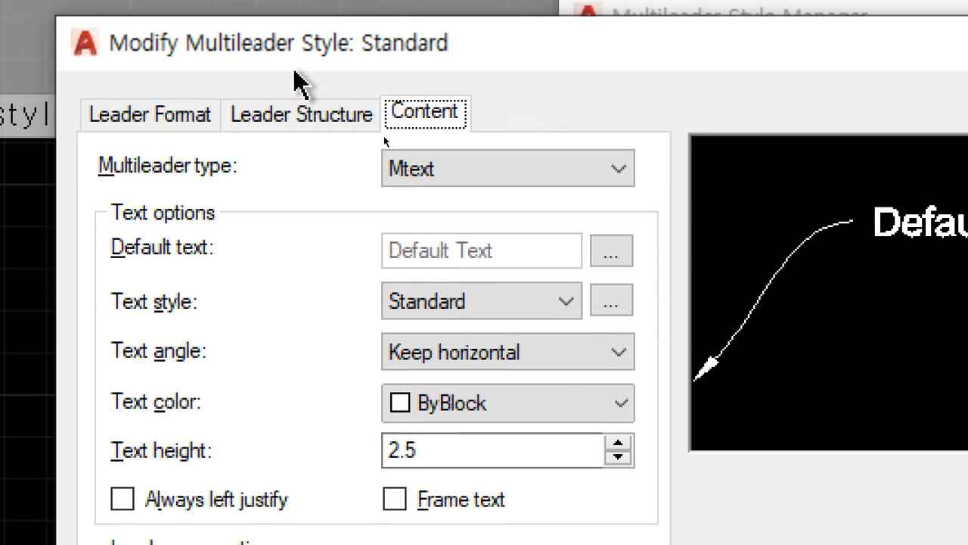
click(596, 168)
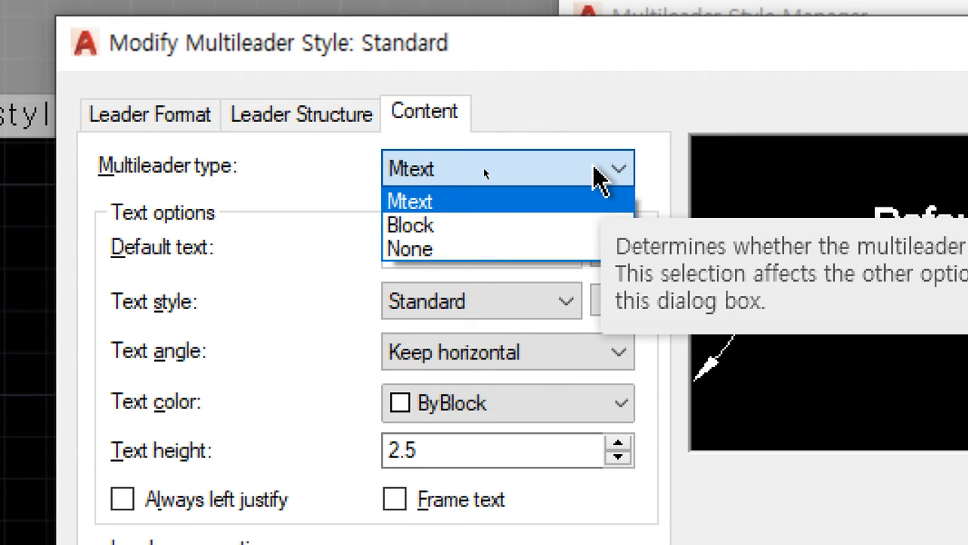
click(535, 229)
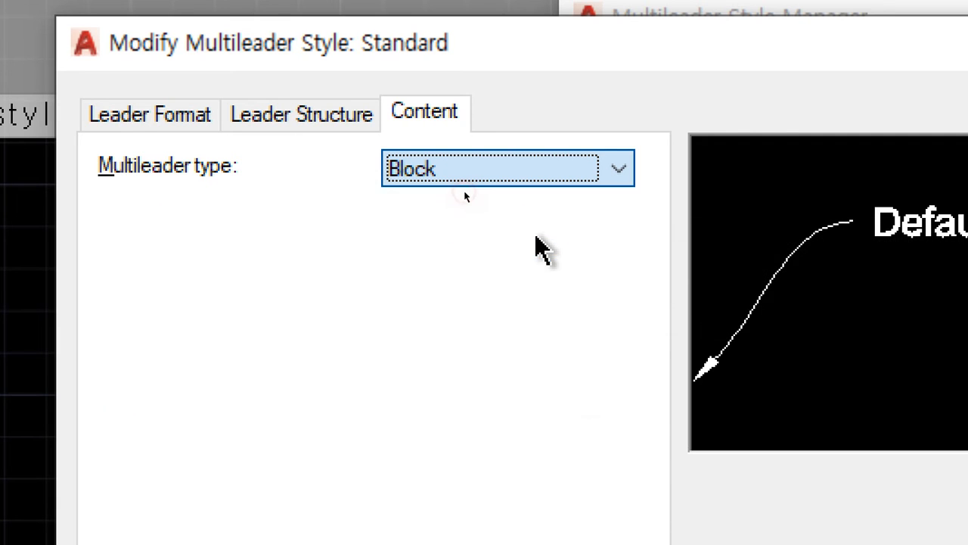
click(617, 257)
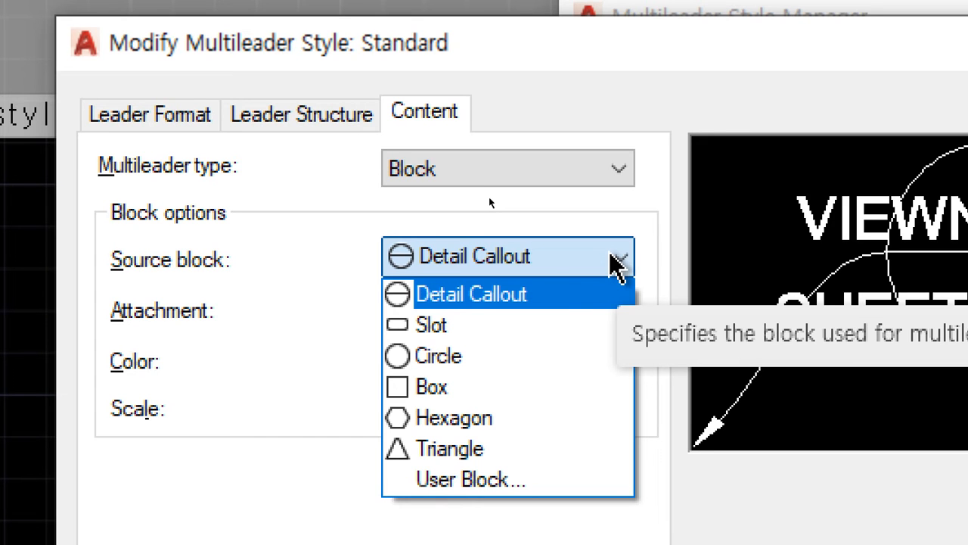
click(515, 300)
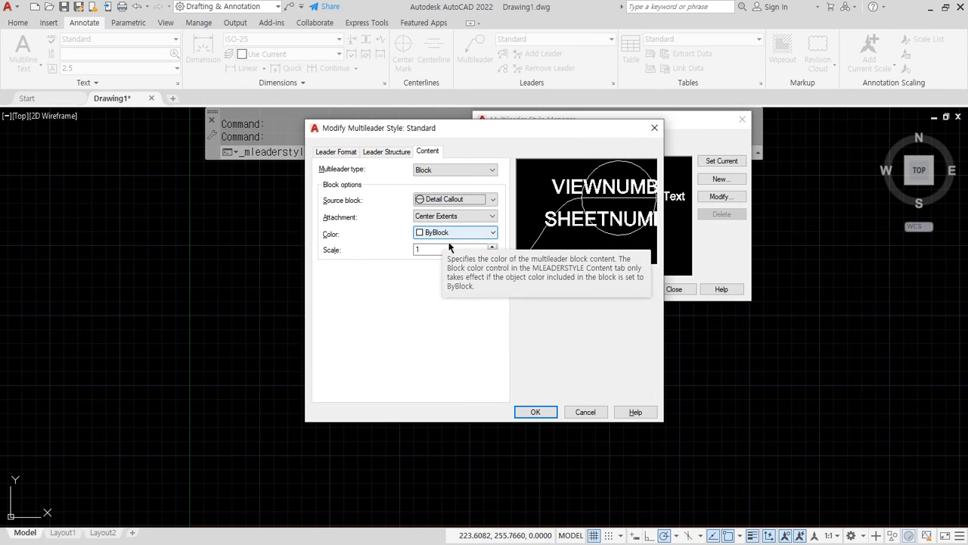
click(533, 411)
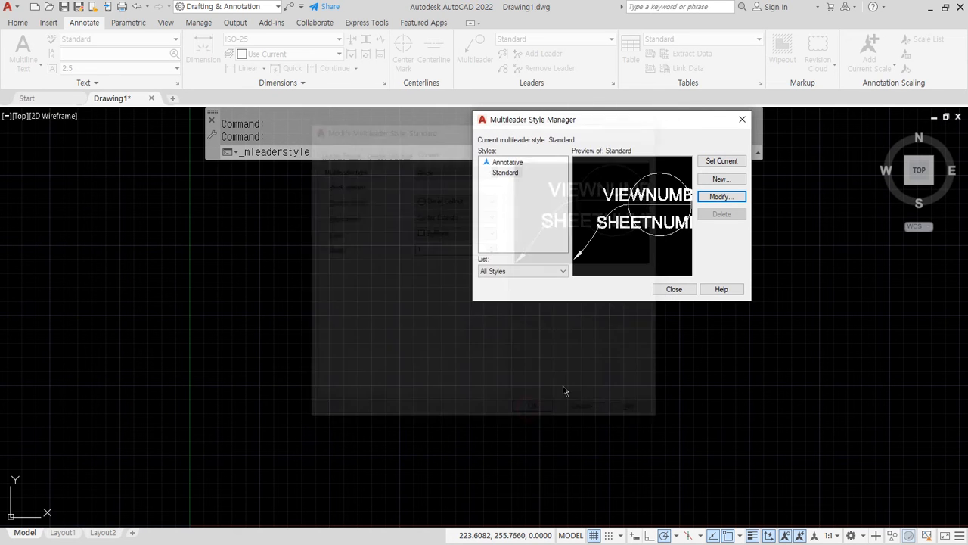
click(671, 289)
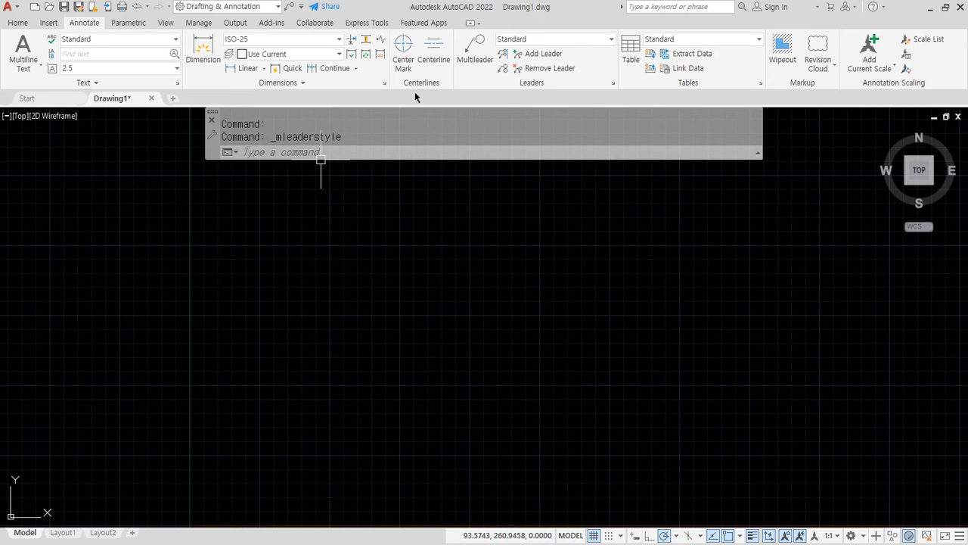
click(474, 47)
click(296, 411)
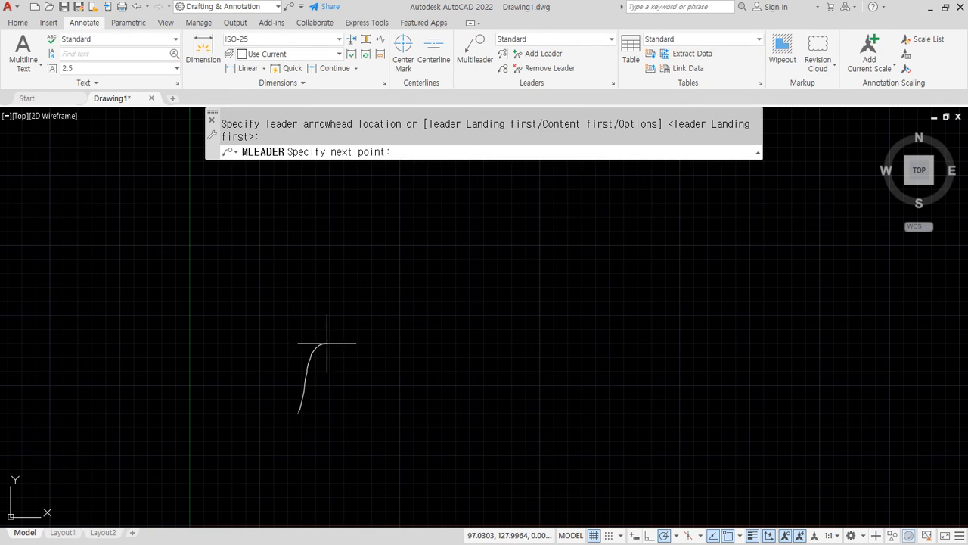
key(Escape)
key(Escape)
Step: Lower the maximum leader points in the Standard multileader style, set its leader type to Straight and close the style manager
click(613, 85)
click(719, 197)
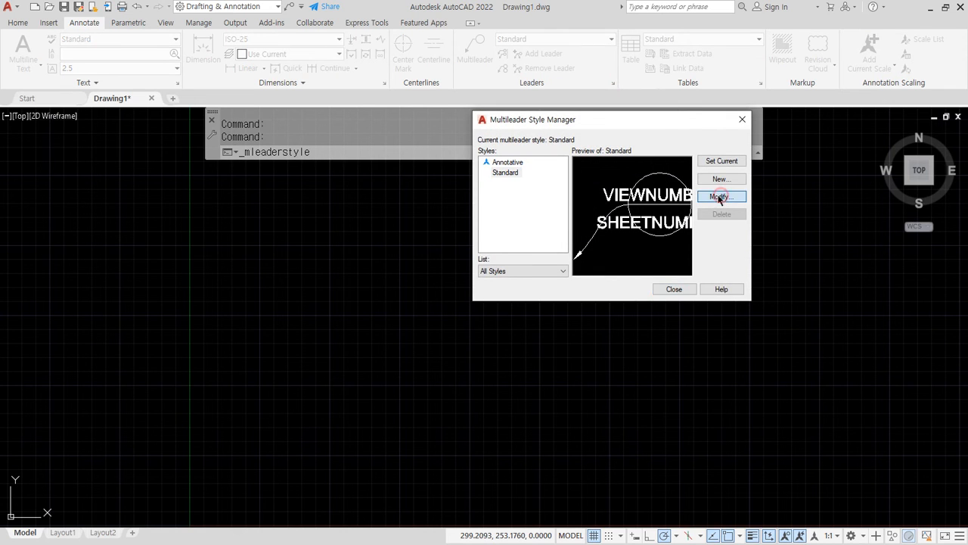
click(380, 158)
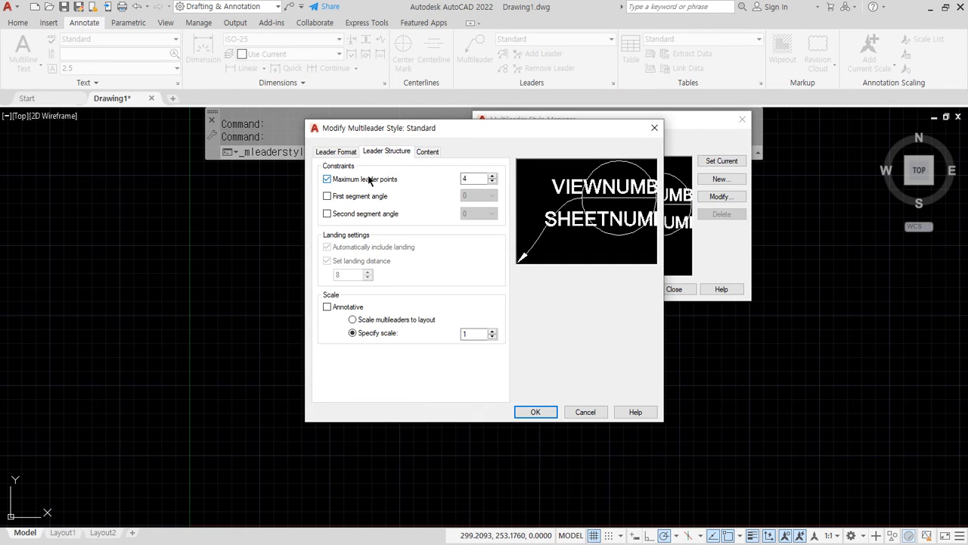
click(493, 182)
click(336, 151)
click(433, 181)
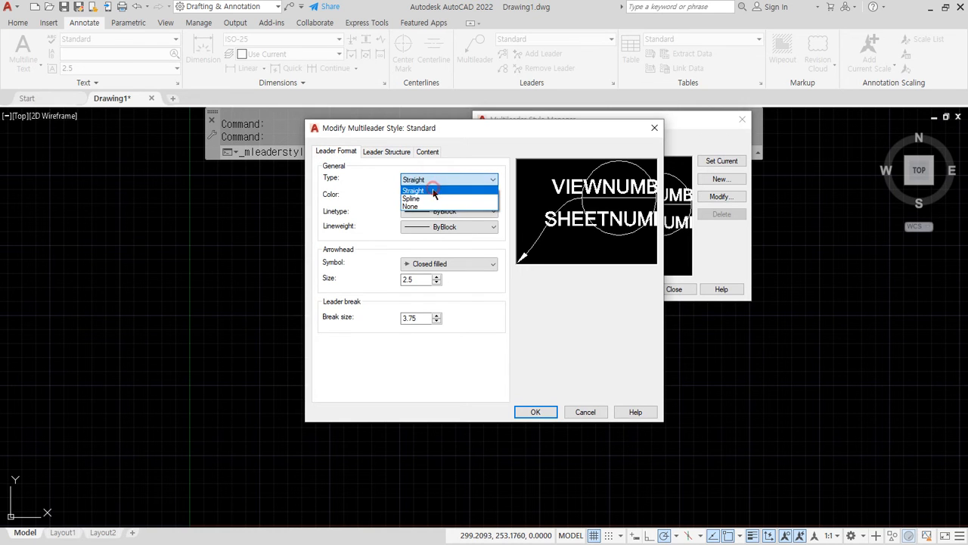
click(433, 190)
click(536, 412)
click(665, 292)
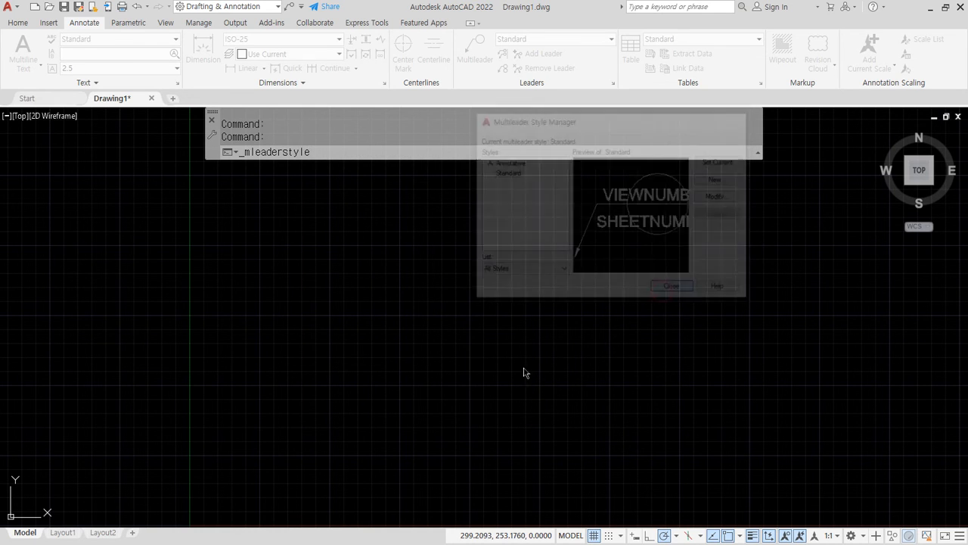
Step: Place a multileader with a Detail Callout block, entering WW as view number and 01 as sheet number
click(475, 50)
click(259, 431)
mouse_move(264, 415)
middle_down()
mouse_move(253, 383)
mouse_move(266, 285)
middle_up()
scroll(265, 285, up, 6)
click(301, 229)
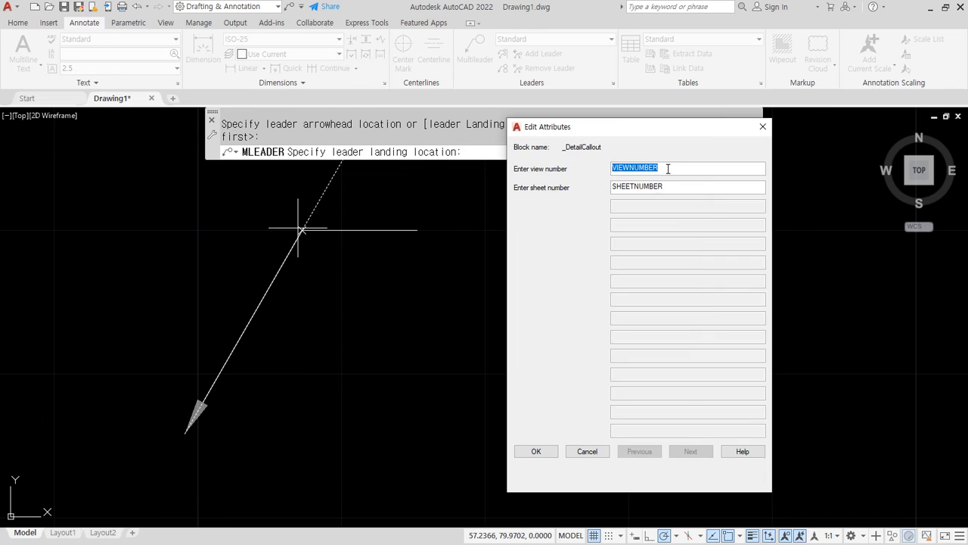
text(wW)
key(Tab)
text(0)
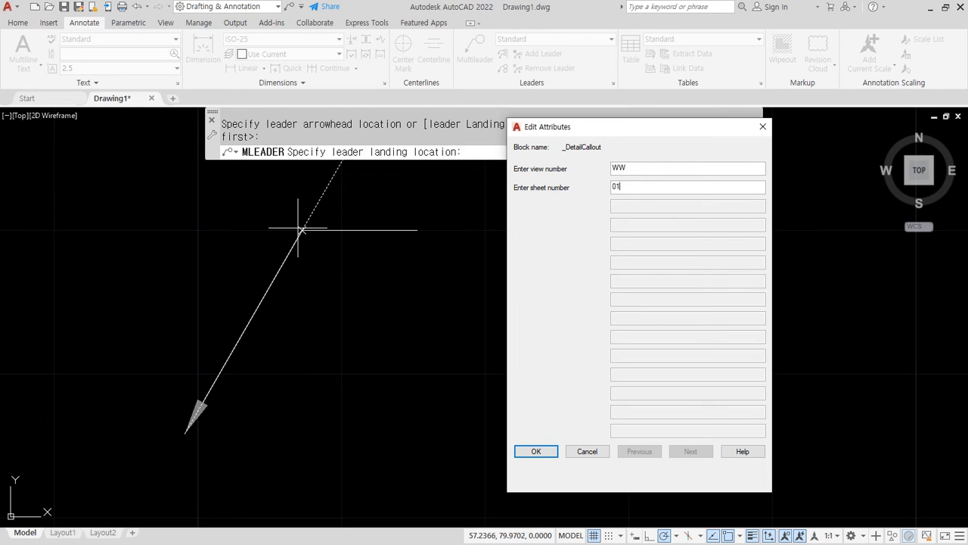
text(1)
click(529, 450)
Step: Examine the tile and stone callout symbols in the SYMBOL columns of the 002-MATERIAL LIST drawing
scroll(410, 378, up, 5)
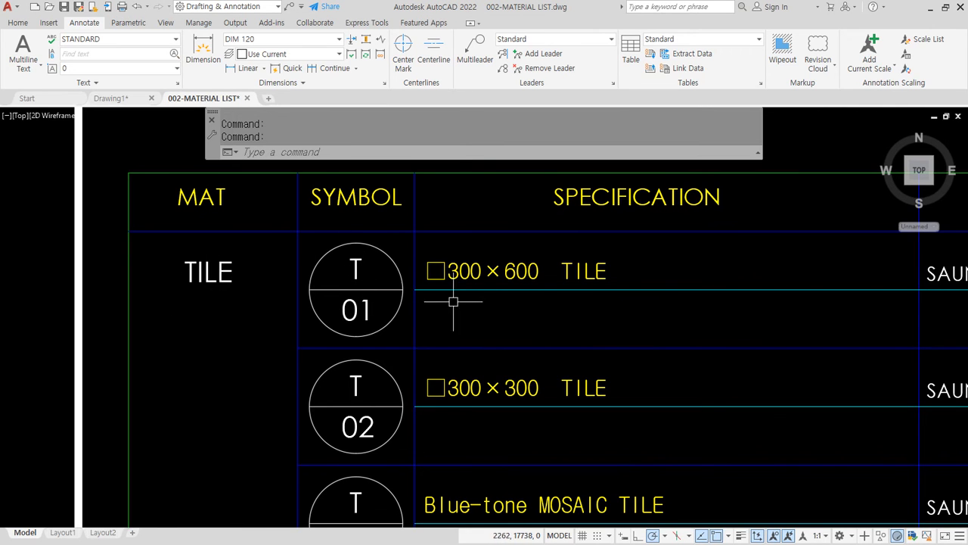
scroll(637, 292, down, 2)
middle_drag(637, 292, 370, 297)
scroll(370, 298, up, 2)
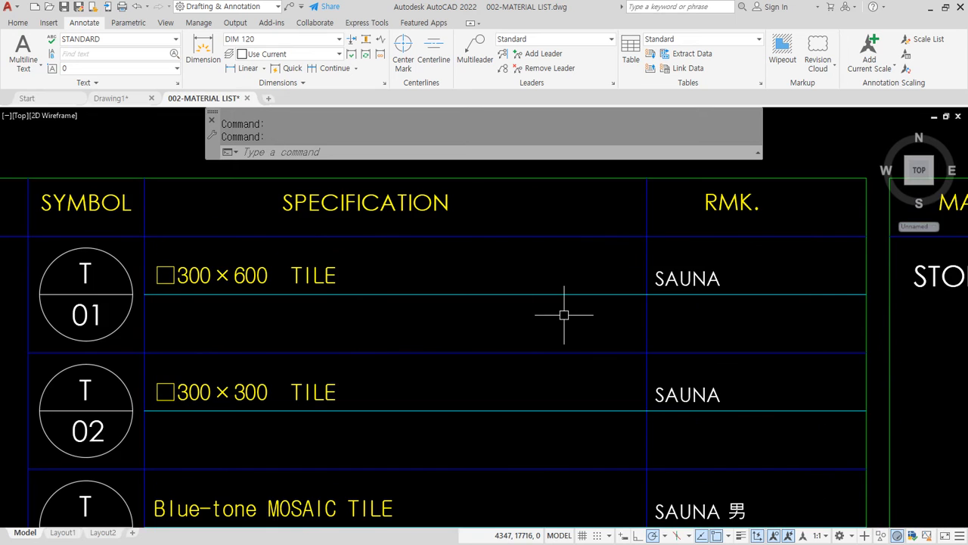
scroll(564, 315, down, 2)
mouse_move(564, 313)
middle_down()
mouse_move(335, 305)
mouse_move(495, 341)
middle_up()
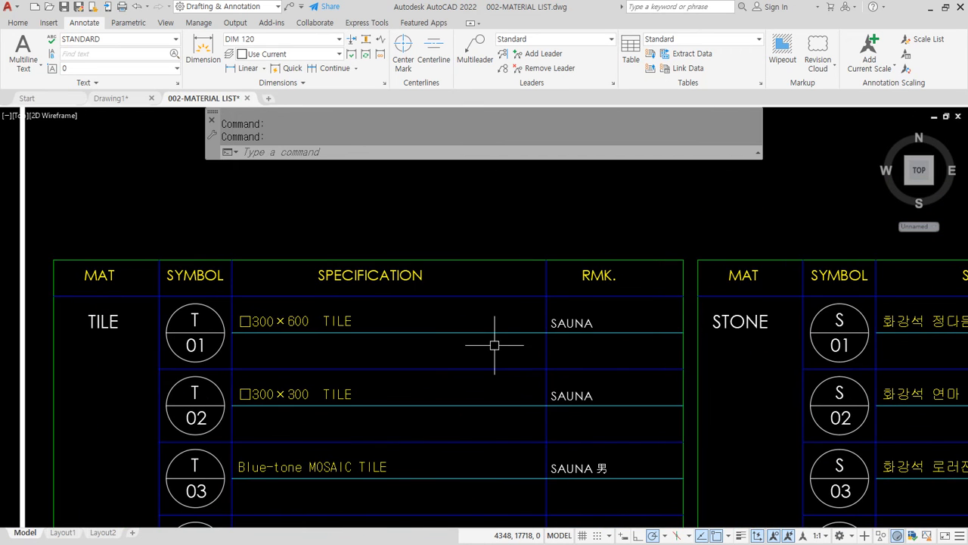
middle_drag(227, 335, 317, 268)
middle_drag(356, 348, 322, 287)
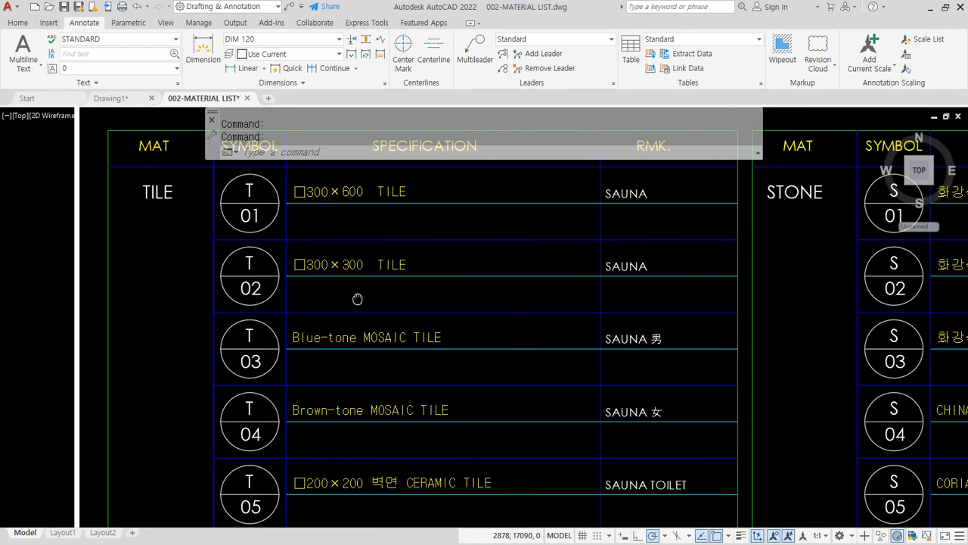
middle_drag(521, 321, 208, 338)
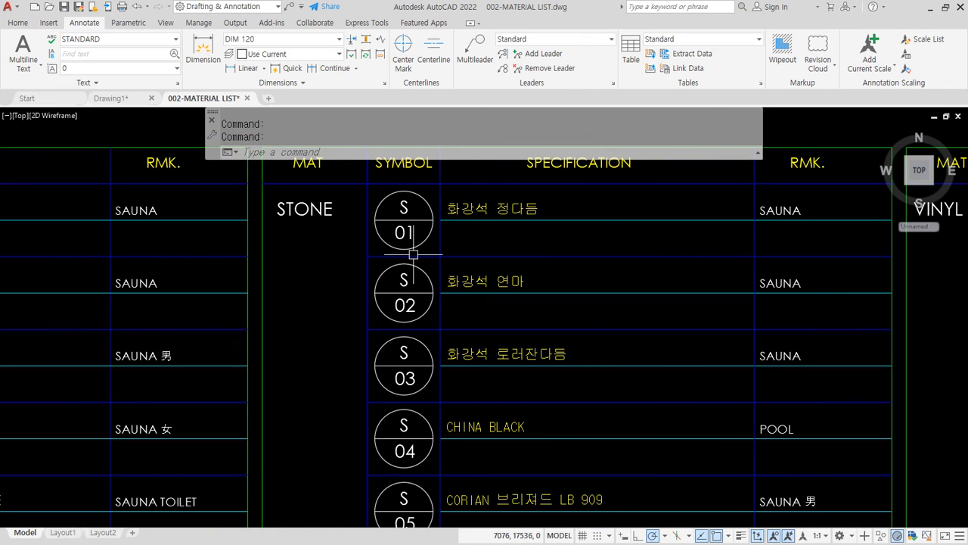
middle_drag(321, 249, 324, 274)
scroll(318, 253, up, 2)
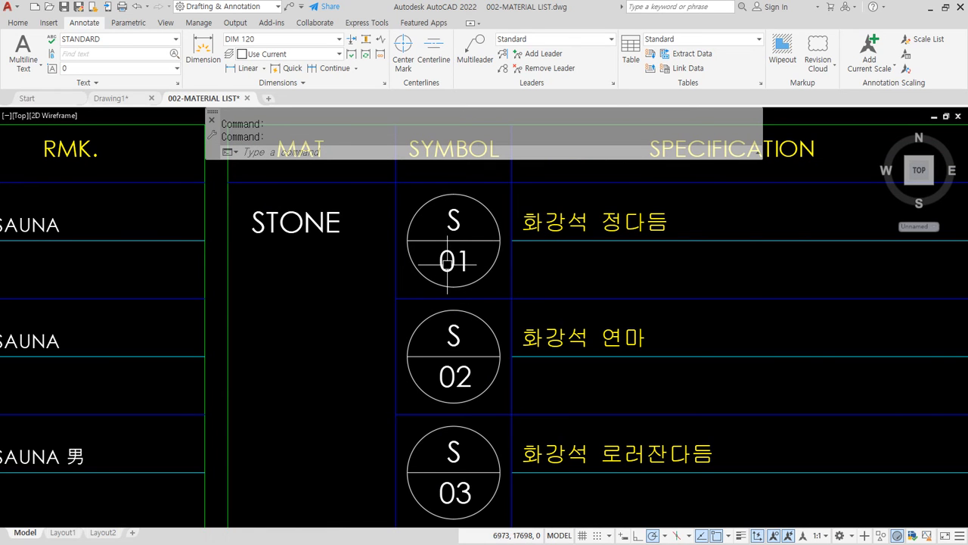
mouse_move(415, 231)
middle_down()
mouse_move(414, 283)
mouse_move(389, 400)
mouse_move(415, 269)
middle_up()
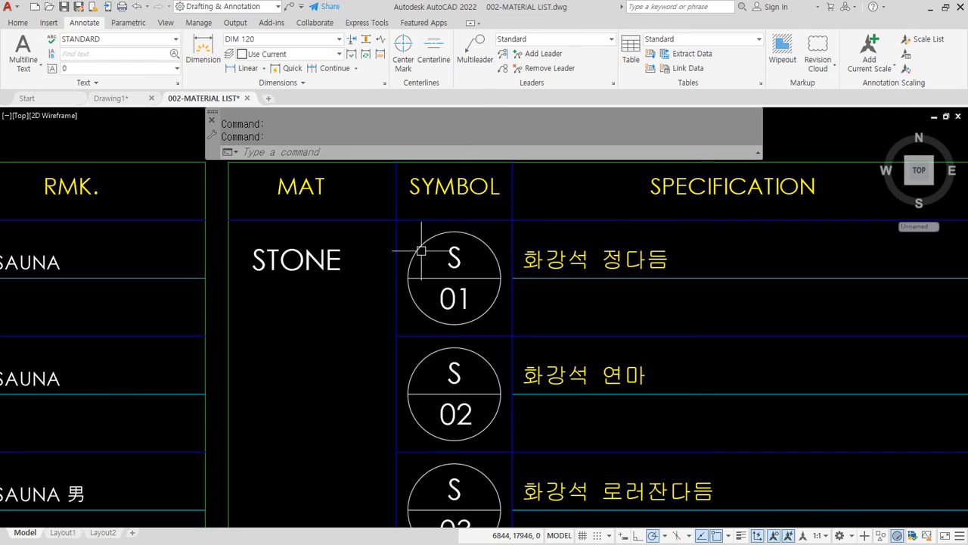
click(457, 259)
click(457, 259)
click(454, 299)
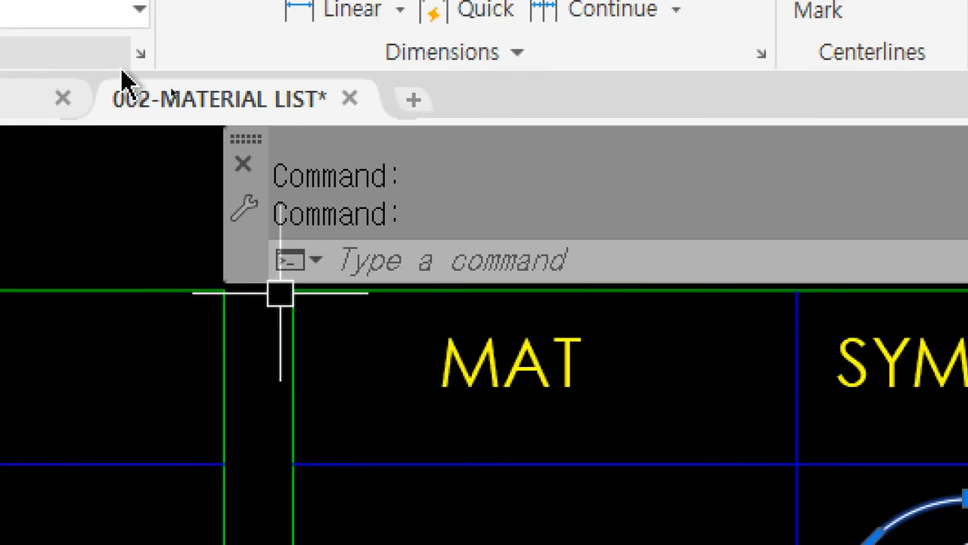
Step: Switch back to the Drawing1 drawing and clear any selection
key(alt)
click(134, 97)
key(Escape)
key(Escape)
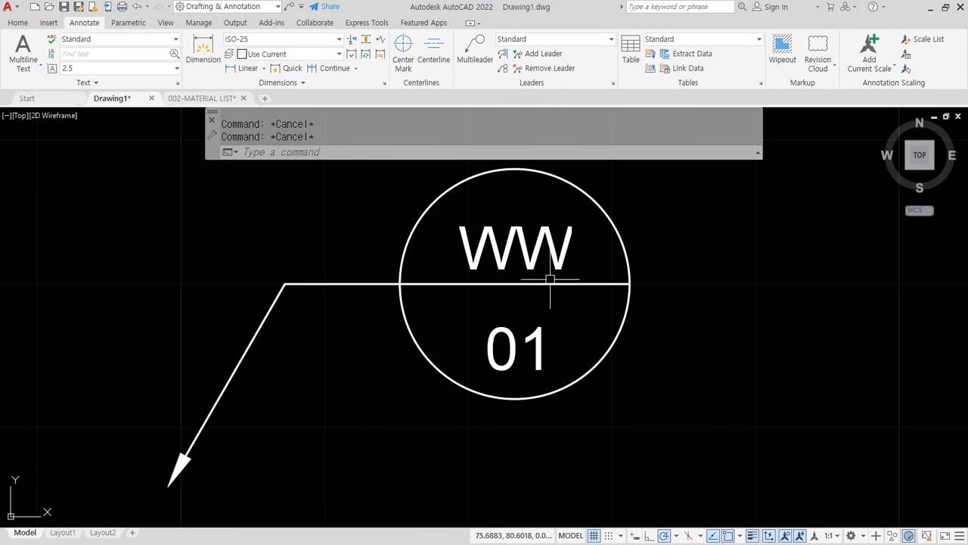
middle_drag(501, 306, 559, 307)
key(ctrl+2)
mouse_move(434, 319)
mouse_down()
mouse_move(353, 432)
mouse_move(205, 400)
mouse_move(433, 245)
mouse_move(463, 345)
mouse_up()
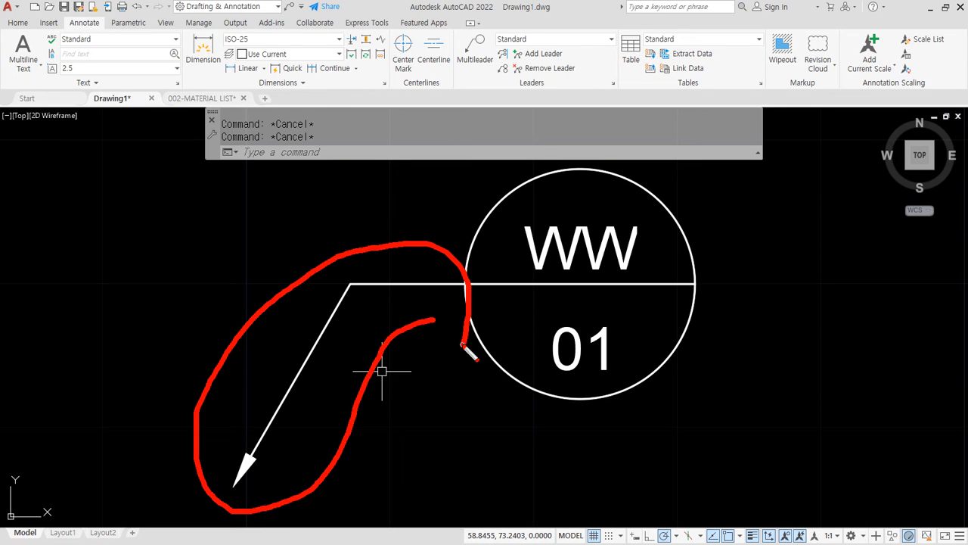
key(Escape)
Step: Show the object properties, set the WW/01 callout's leader type to None and deselect it
key(ctrl+1)
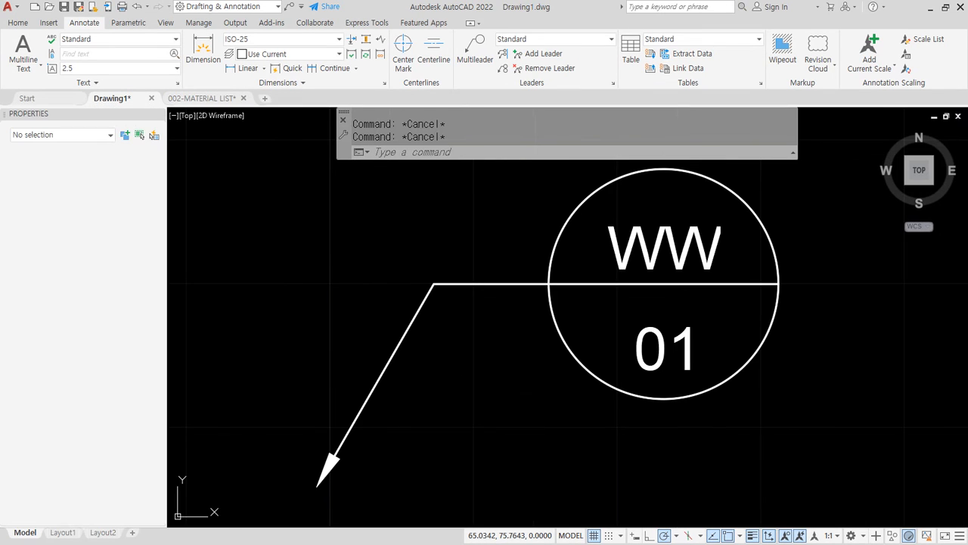
click(478, 243)
click(424, 333)
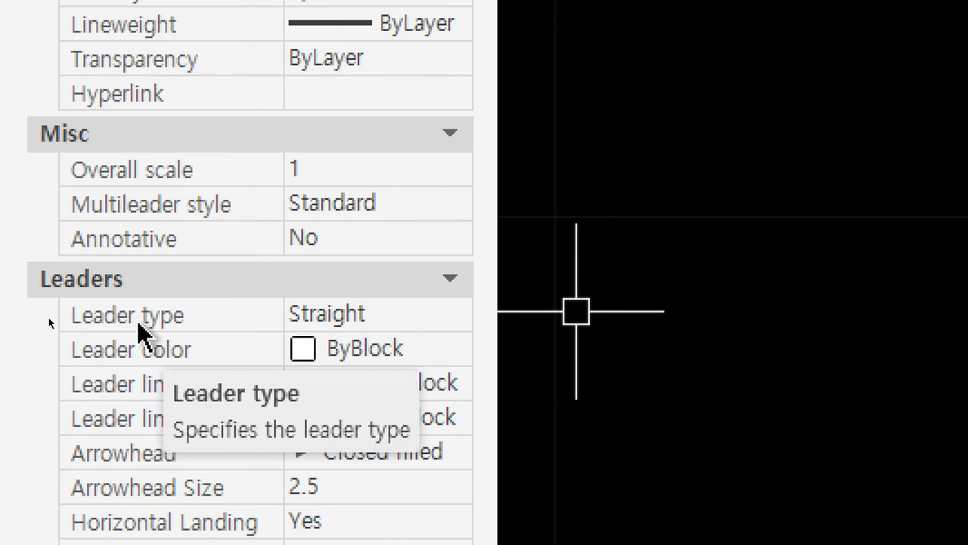
click(395, 318)
click(457, 318)
click(384, 412)
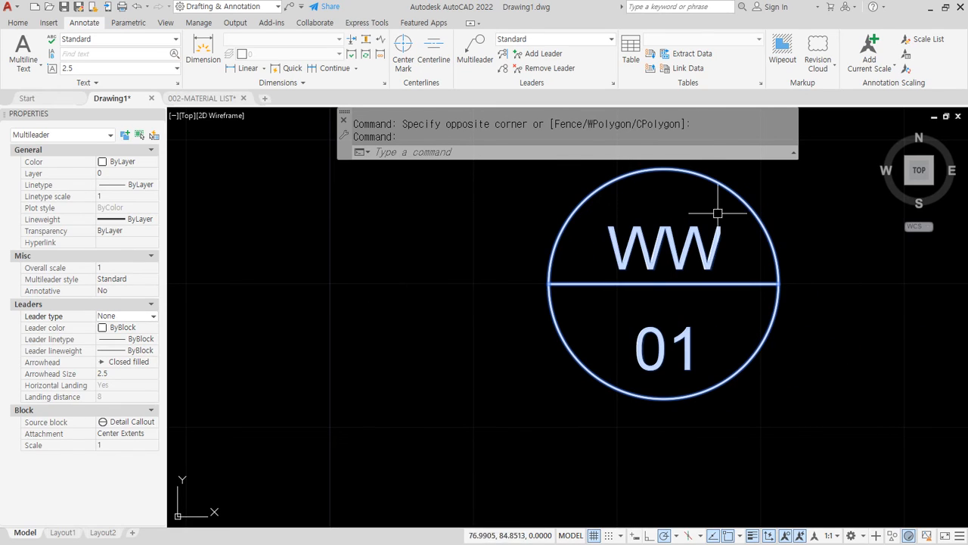
key(Escape)
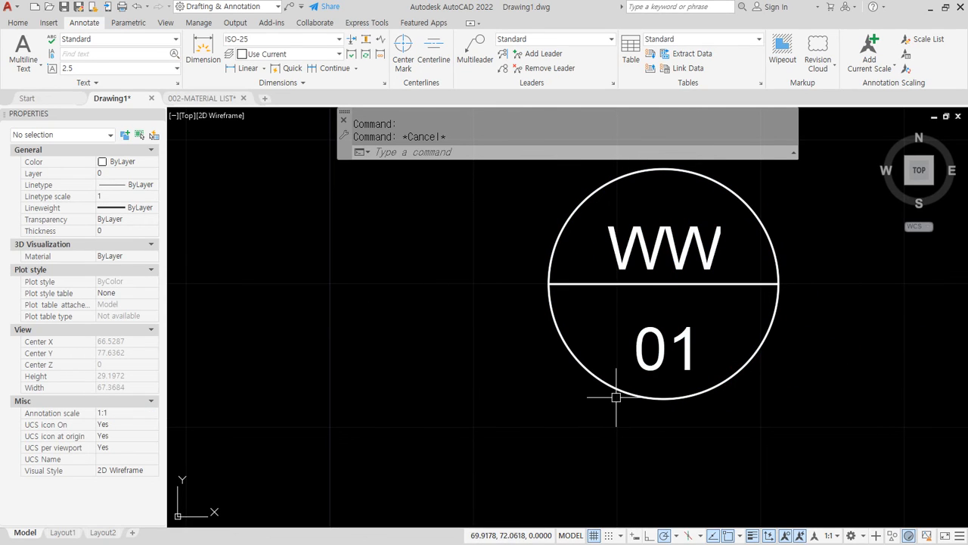
Step: Change the Standard multileader style's source block to Circle and close the style manager
scroll(696, 241, down, 2)
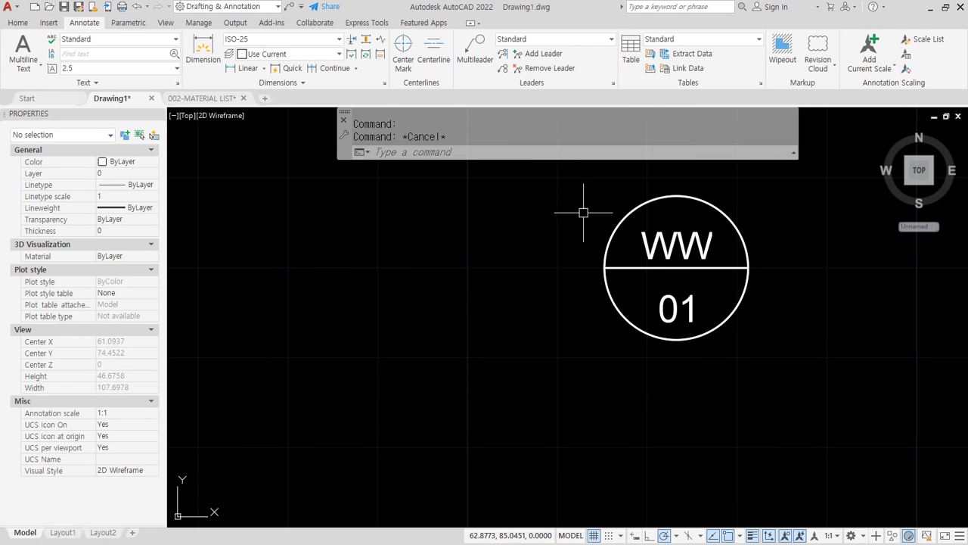
click(614, 83)
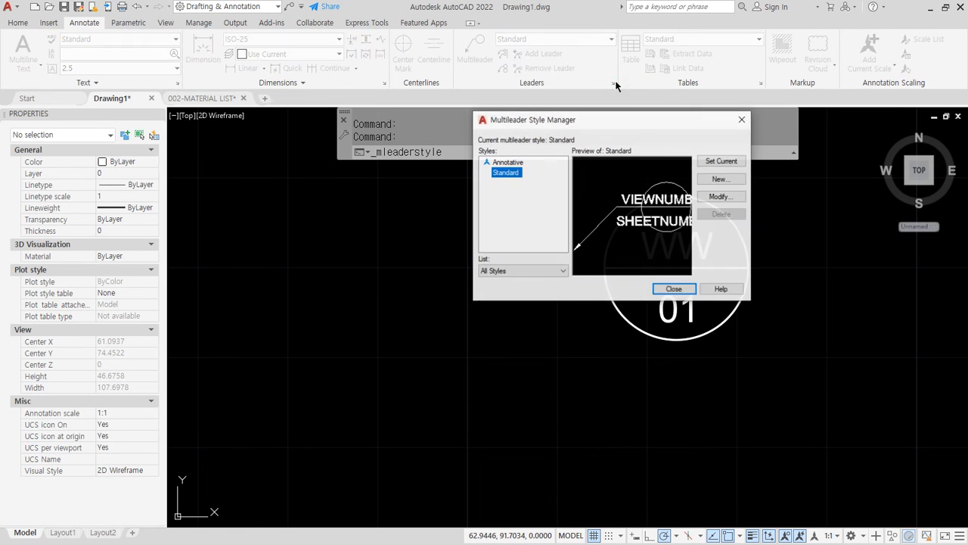
click(720, 198)
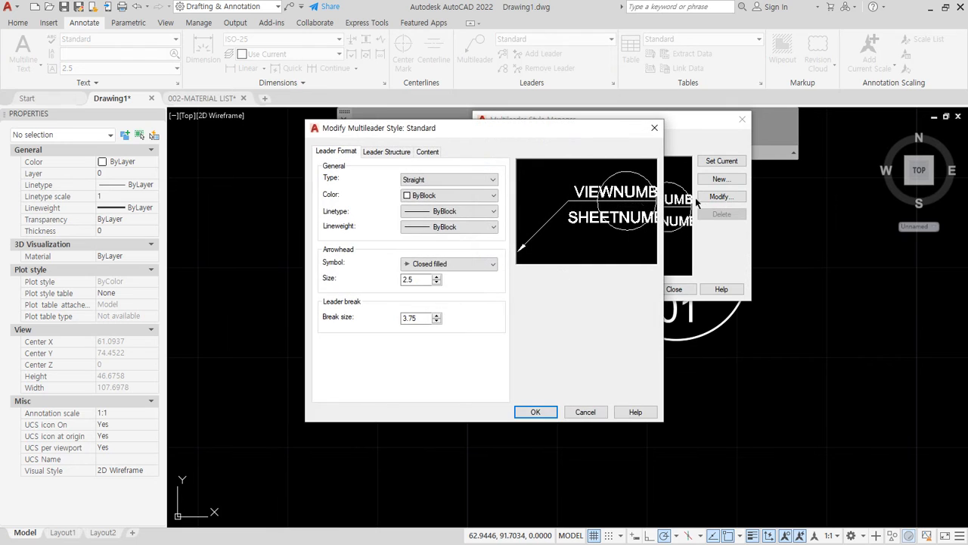
click(426, 153)
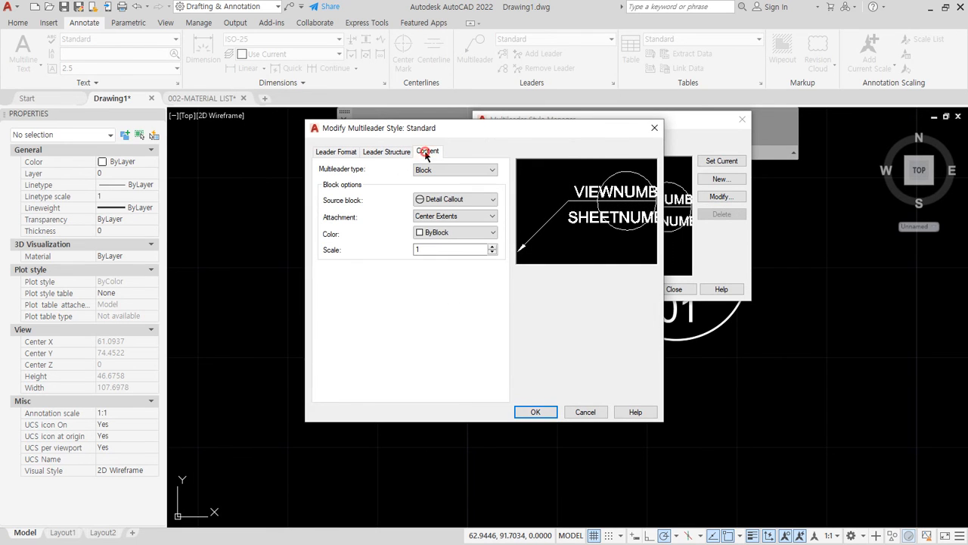
click(463, 200)
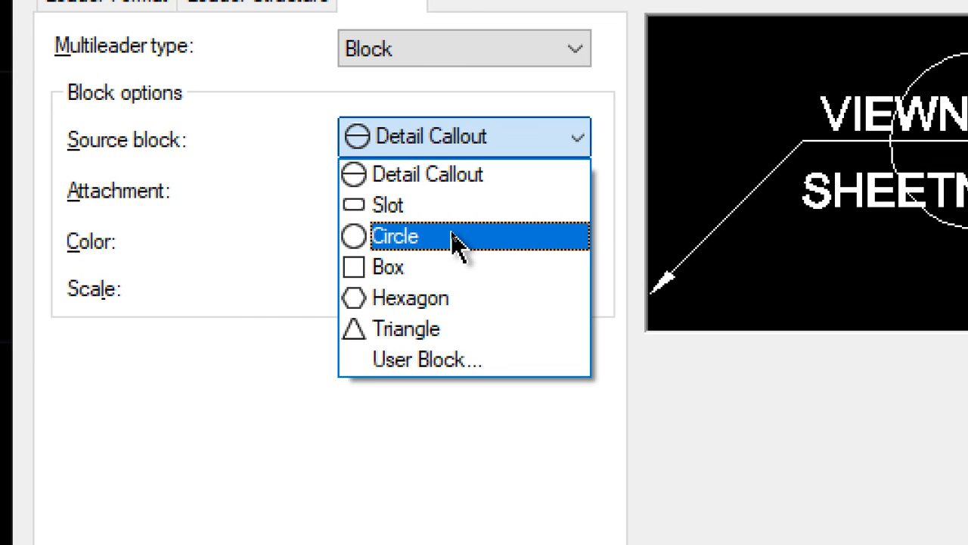
click(456, 240)
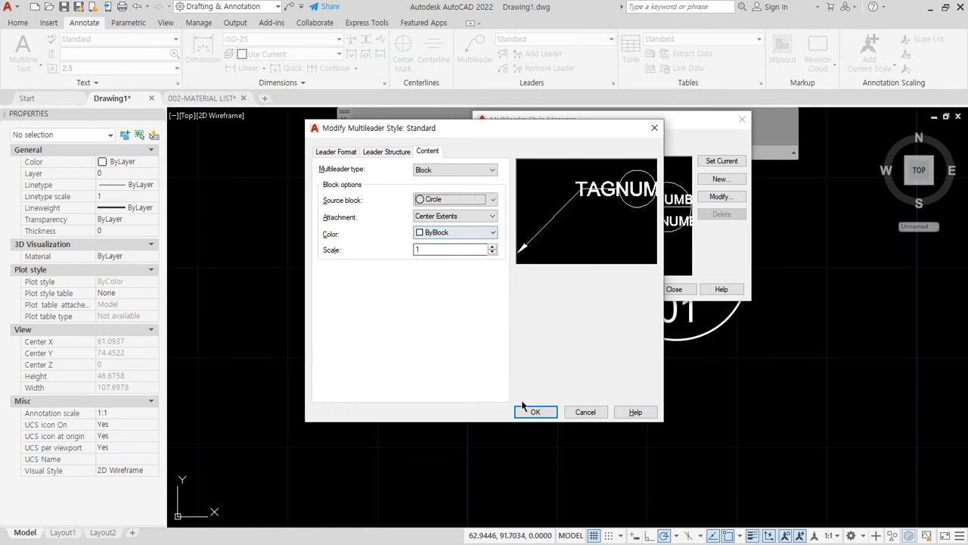
click(523, 409)
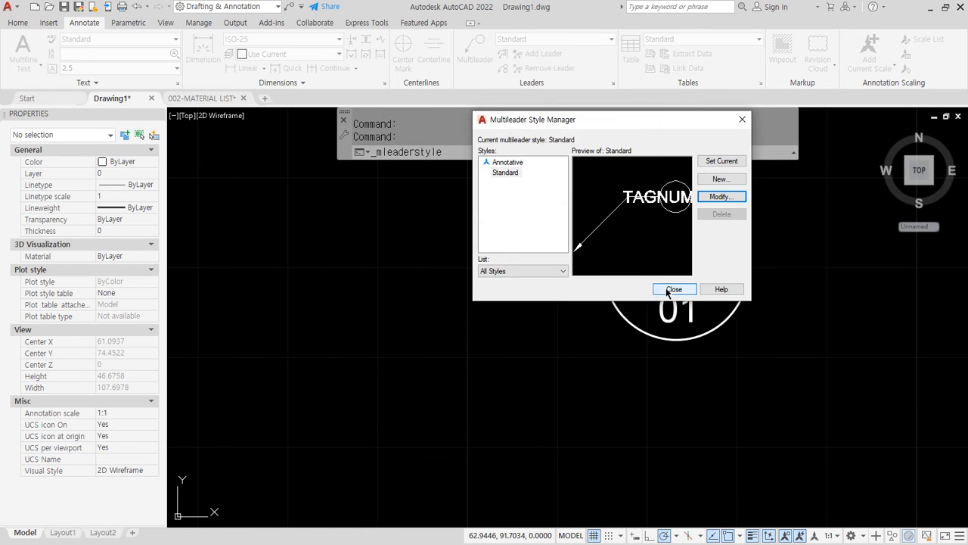
click(674, 289)
Step: Place a circle-tag multileader in the empty area beside the WW/01 callout, with tag number 1
middle_drag(746, 363, 361, 392)
scroll(424, 371, down, 2)
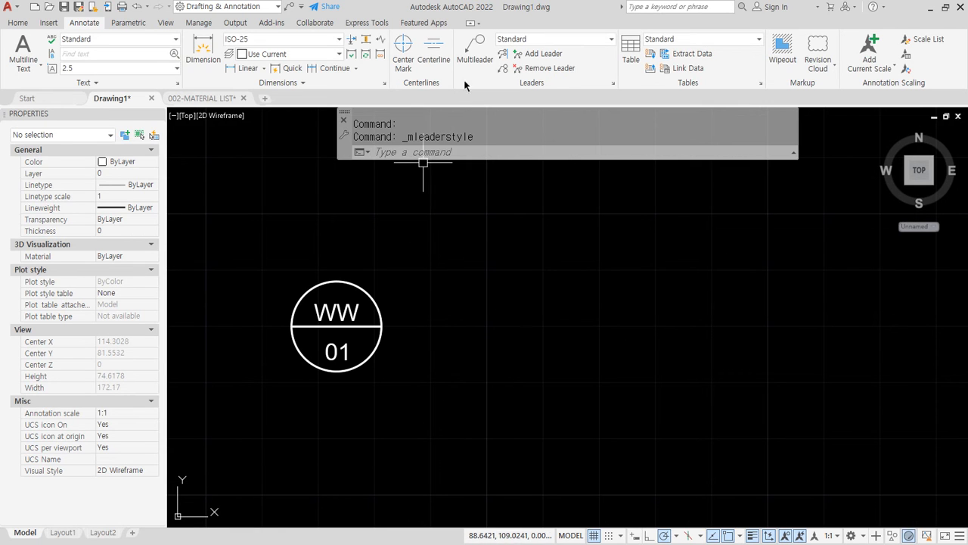
click(475, 47)
click(517, 218)
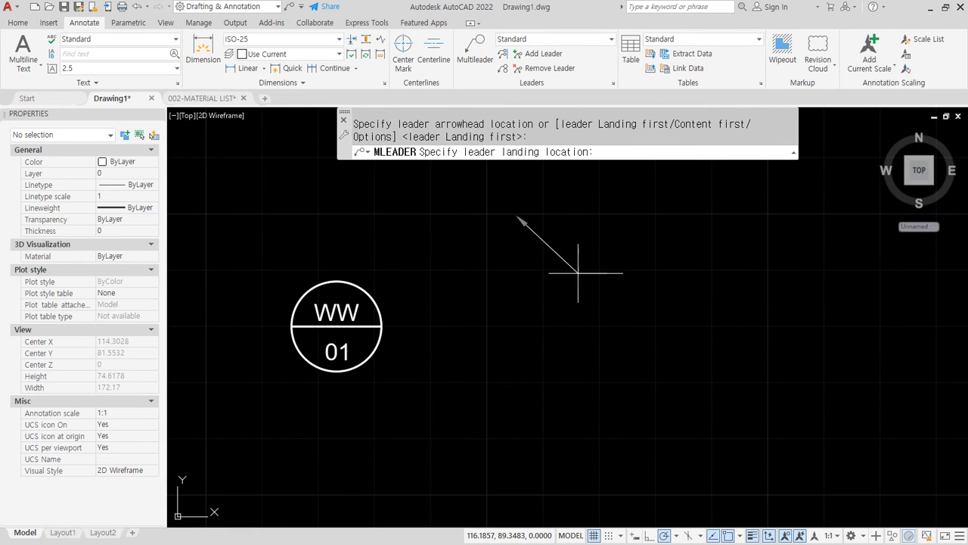
click(573, 313)
text(1)
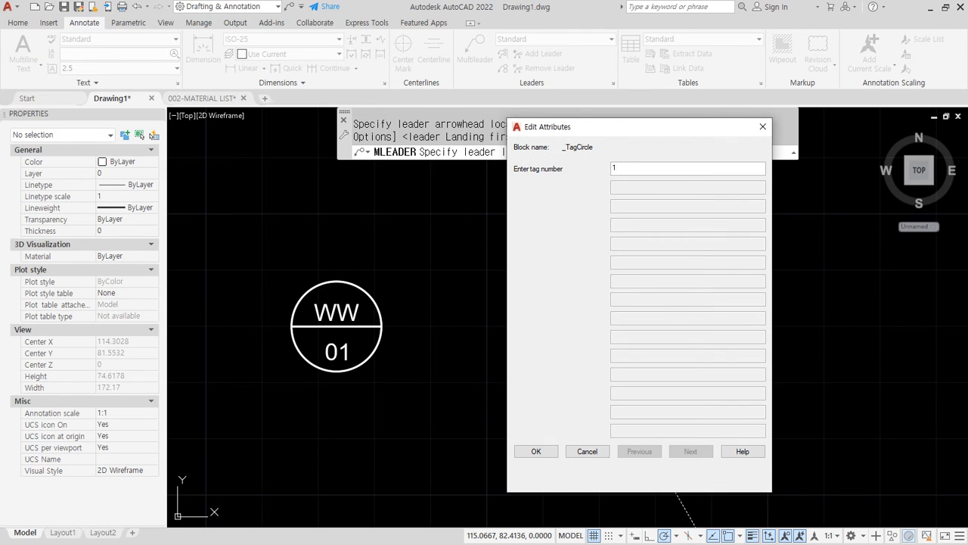
click(536, 450)
Step: Place another circle-tag multileader below the first one, with tag number 2
key(Return)
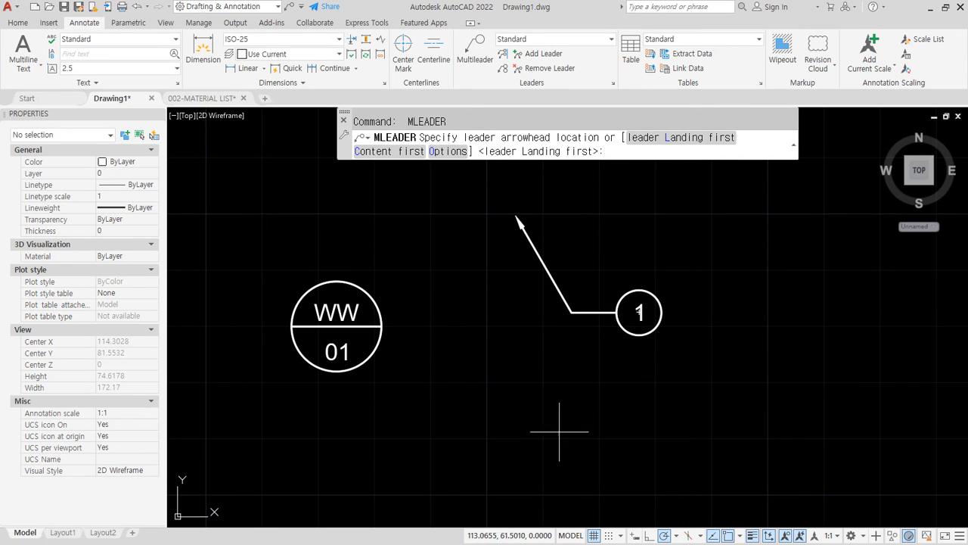
click(436, 412)
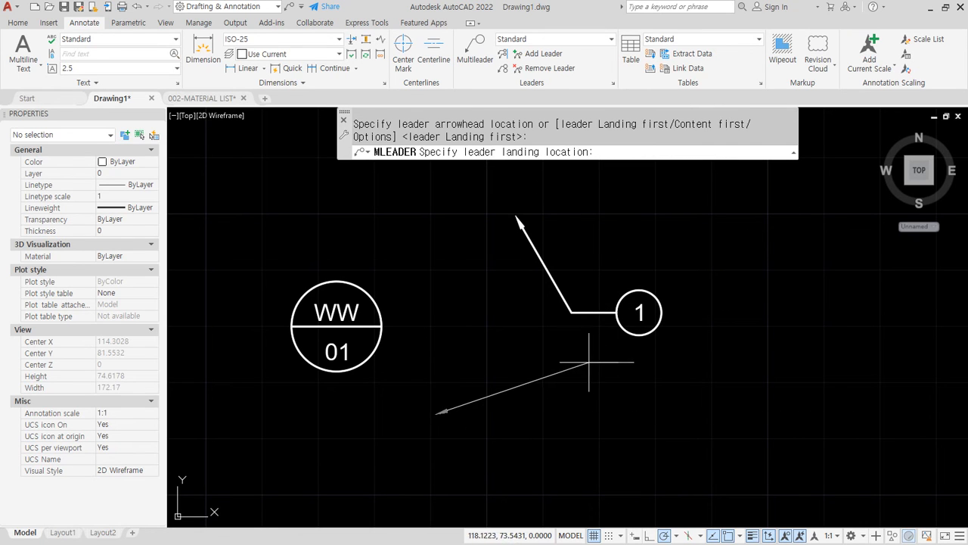
click(552, 375)
text(2)
click(536, 451)
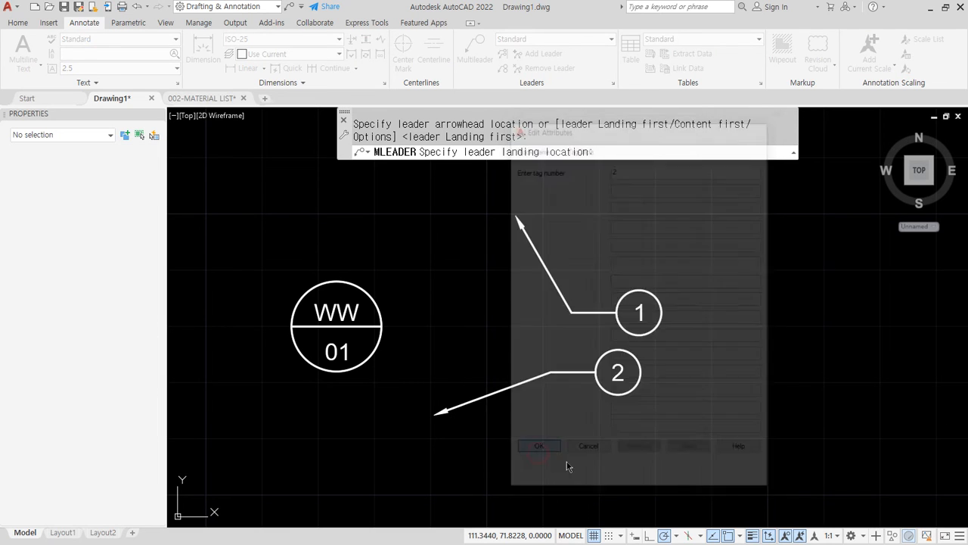
Step: Place a third circle-tag multileader below tag 2, with tag number 3
middle_drag(567, 439, 542, 392)
key(Return)
click(475, 496)
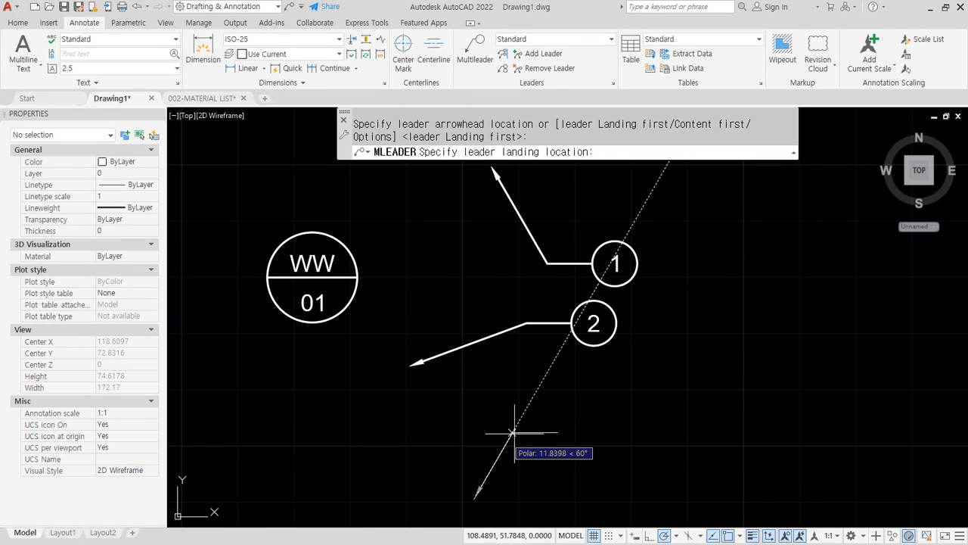
click(551, 412)
text(3)
click(537, 452)
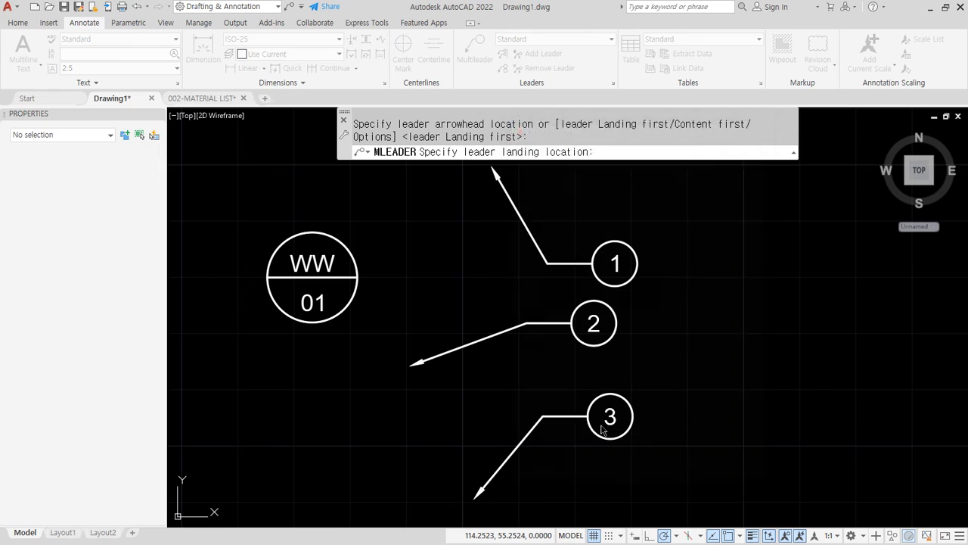
Step: Place a circle-tag multileader below tag 3 with tag number 4, its arrowhead up and to the right of the tag
key(Return)
click(805, 223)
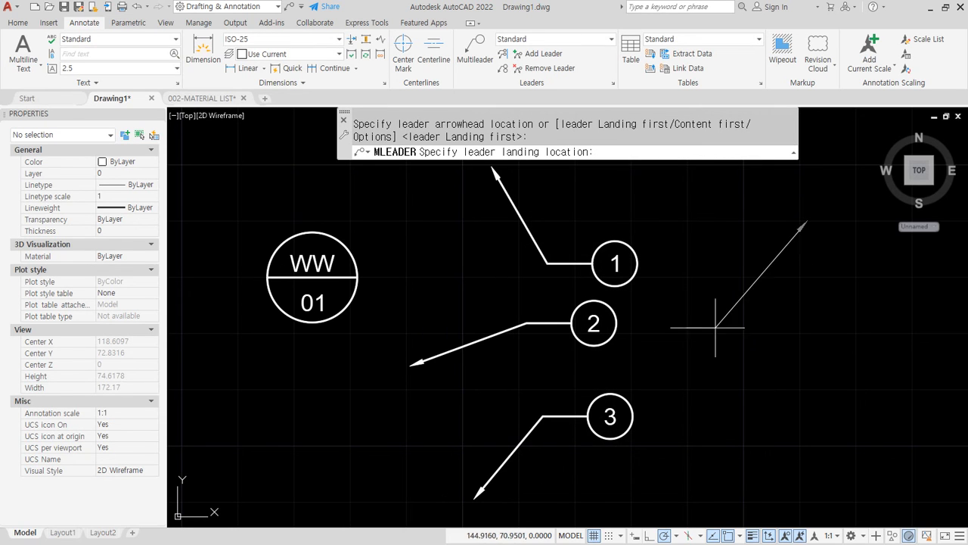
click(670, 492)
text(4)
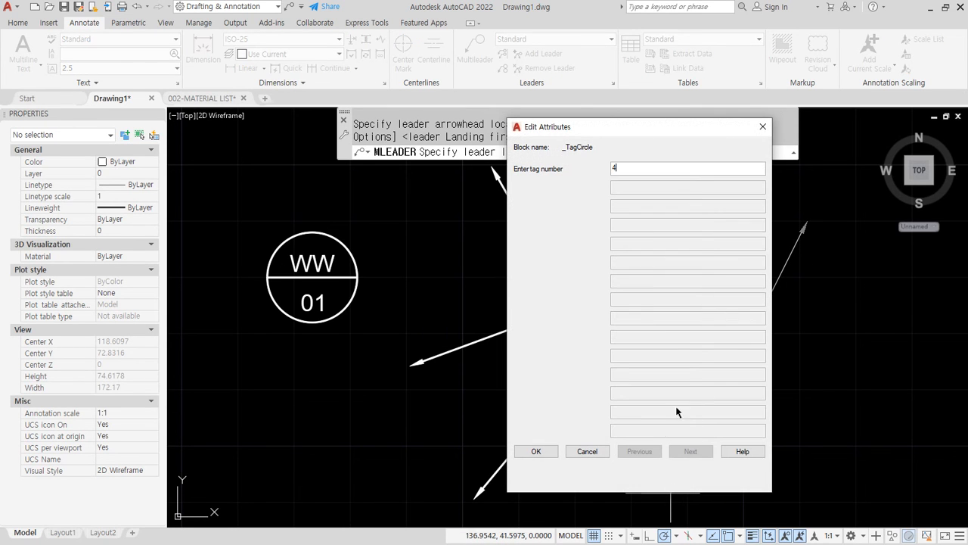
click(546, 452)
scroll(557, 424, down, 2)
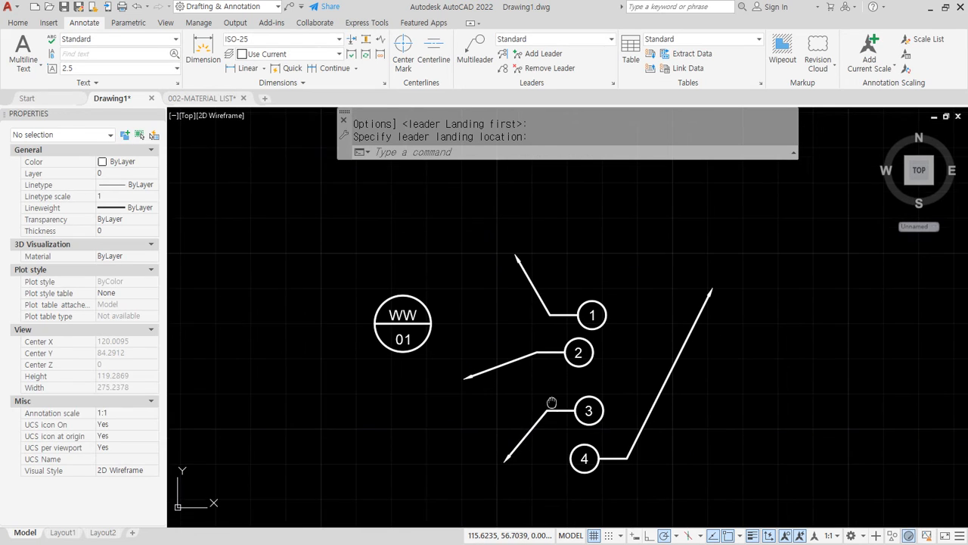
middle_drag(634, 469, 628, 427)
mouse_move(575, 470)
mouse_down()
mouse_move(447, 283)
mouse_move(728, 391)
mouse_move(549, 484)
mouse_up()
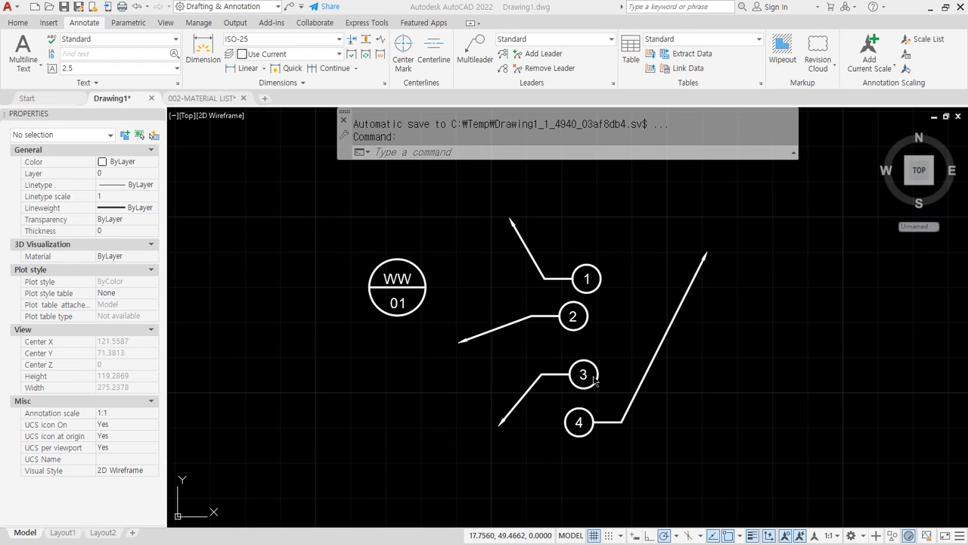
mouse_move(495, 227)
mouse_down()
mouse_move(471, 189)
mouse_move(573, 297)
mouse_up()
mouse_move(433, 382)
mouse_down()
mouse_move(422, 352)
mouse_move(456, 378)
mouse_move(533, 317)
mouse_up()
mouse_move(513, 460)
mouse_down()
mouse_move(501, 409)
mouse_move(521, 424)
mouse_move(563, 371)
mouse_up()
mouse_move(770, 277)
mouse_down()
mouse_move(730, 288)
mouse_move(750, 281)
mouse_move(714, 373)
mouse_move(612, 430)
mouse_up()
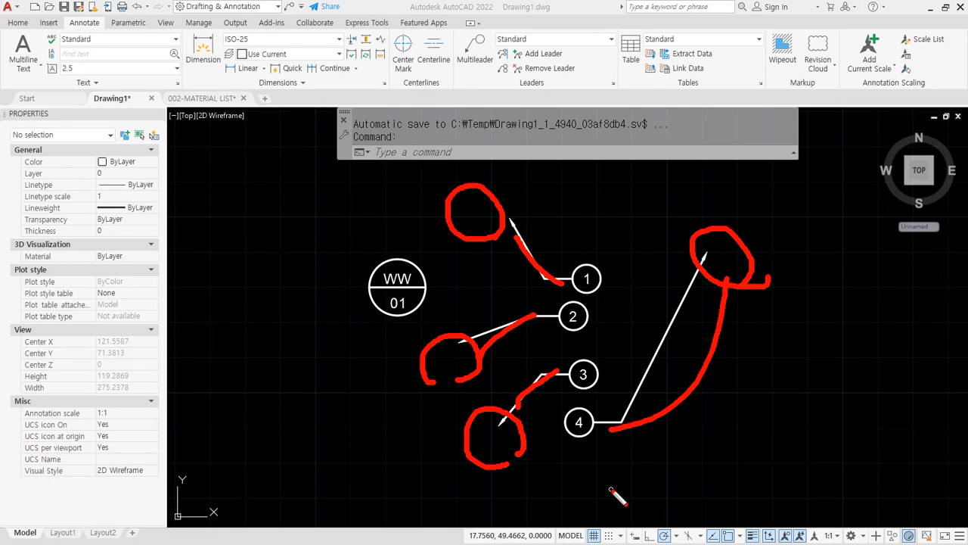
drag(570, 210, 571, 541)
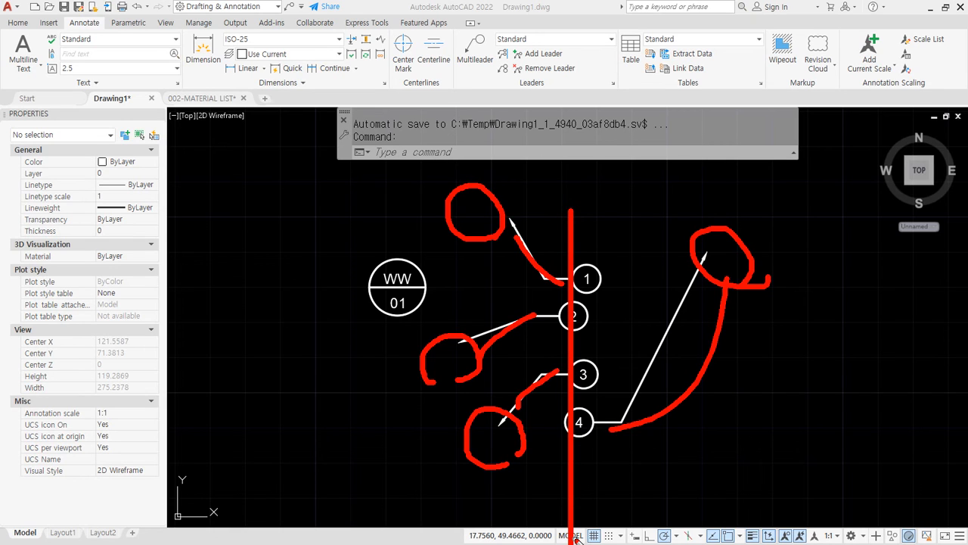
key(Escape)
Step: Place a circle-tag multileader in the empty area to the right of the first group, with tag number 1
middle_drag(706, 375, 424, 402)
click(475, 43)
click(525, 222)
click(570, 297)
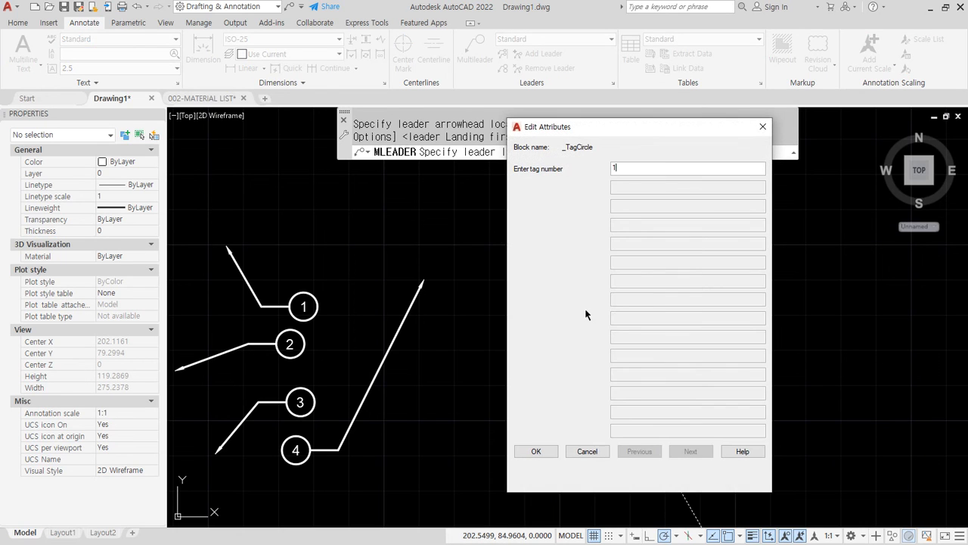
click(544, 451)
Step: Place a circle-tag multileader beside the new tag 1, with tag number 2 and its arrowhead pointing down
key(Return)
click(616, 428)
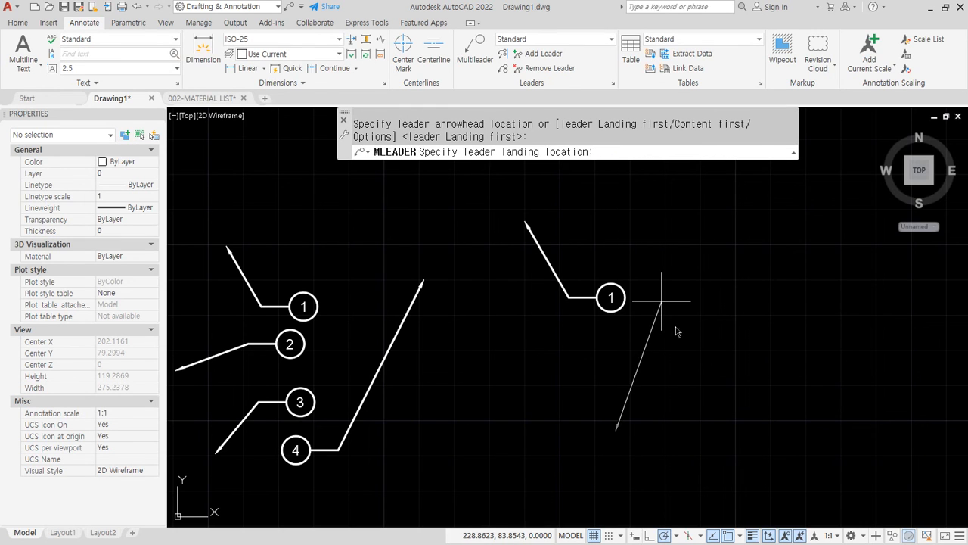
click(662, 301)
click(535, 451)
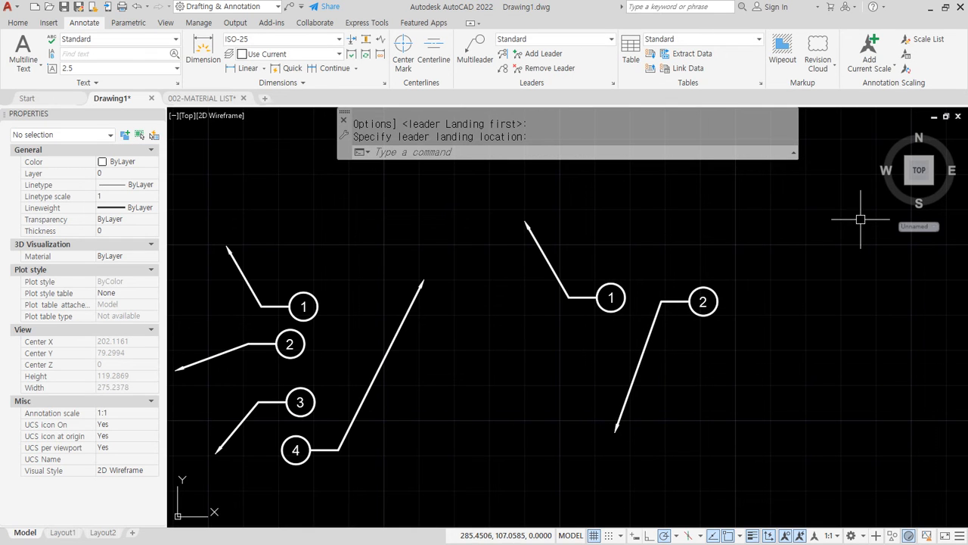
Step: Place a circle-tag multileader well to the right of the new tag 2, with tag number 3
key(Return)
click(839, 201)
click(881, 299)
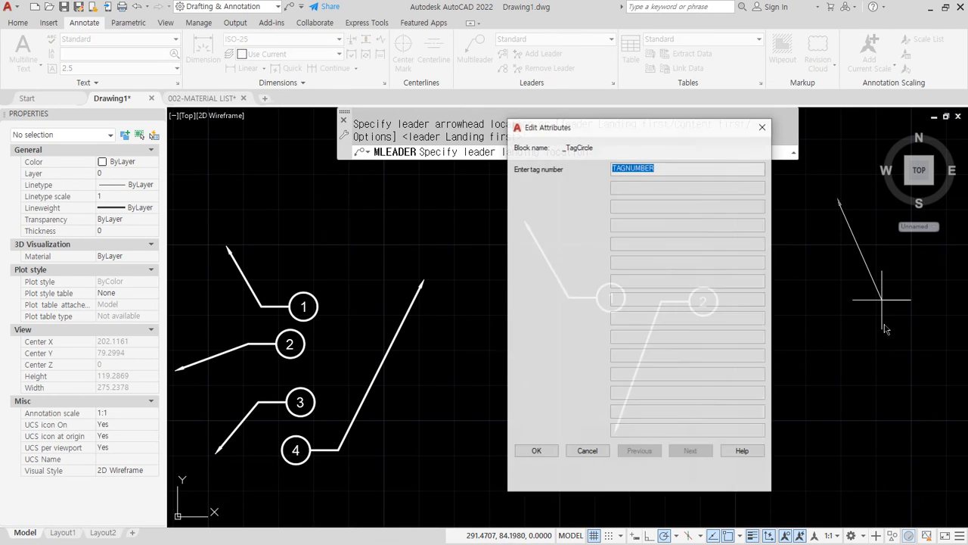
click(536, 452)
Step: Place a circle-tag multileader between tags 2 and 3 of the new row, with tag number 4
key(Return)
click(746, 215)
click(794, 316)
text(4)
click(537, 452)
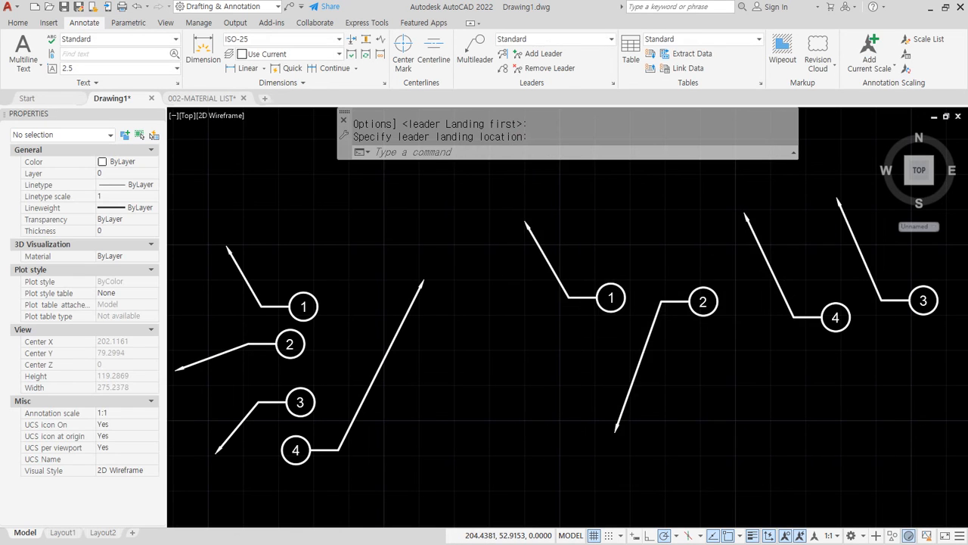
scroll(574, 411, down, 2)
drag(530, 345, 880, 346)
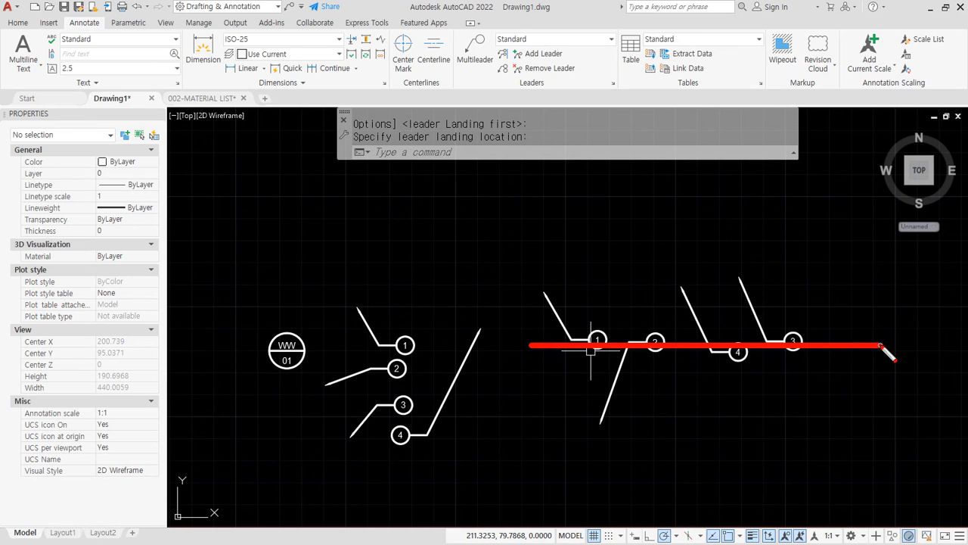
drag(398, 257, 397, 504)
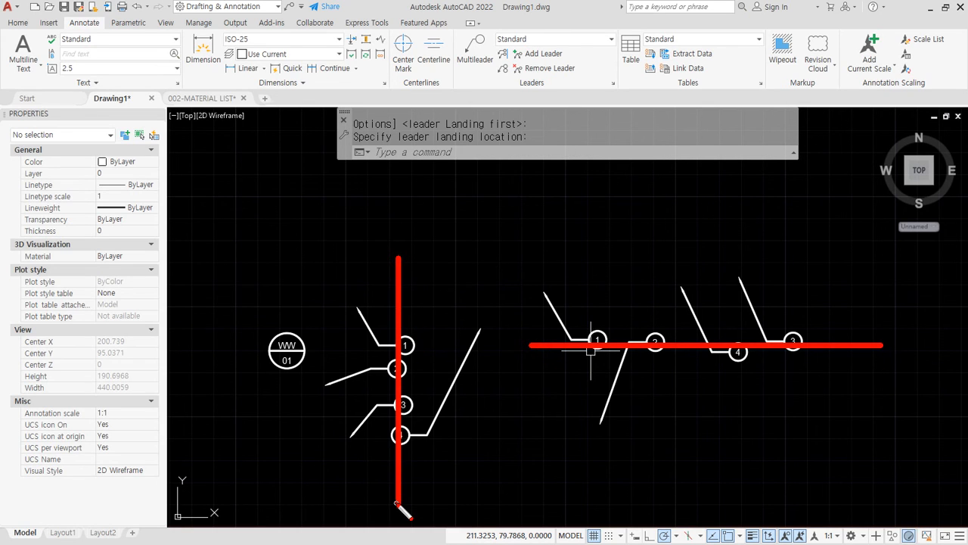
key(Escape)
Step: Align the four multileaders beside the WW/01 callout vertically to tag 1, keeping the current spacing
scroll(416, 355, up, 2)
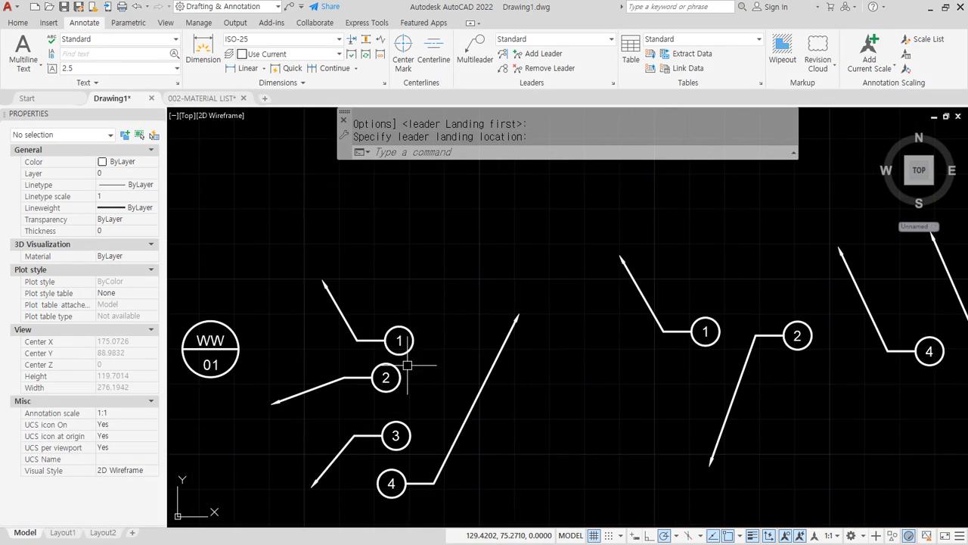
middle_drag(408, 365, 435, 279)
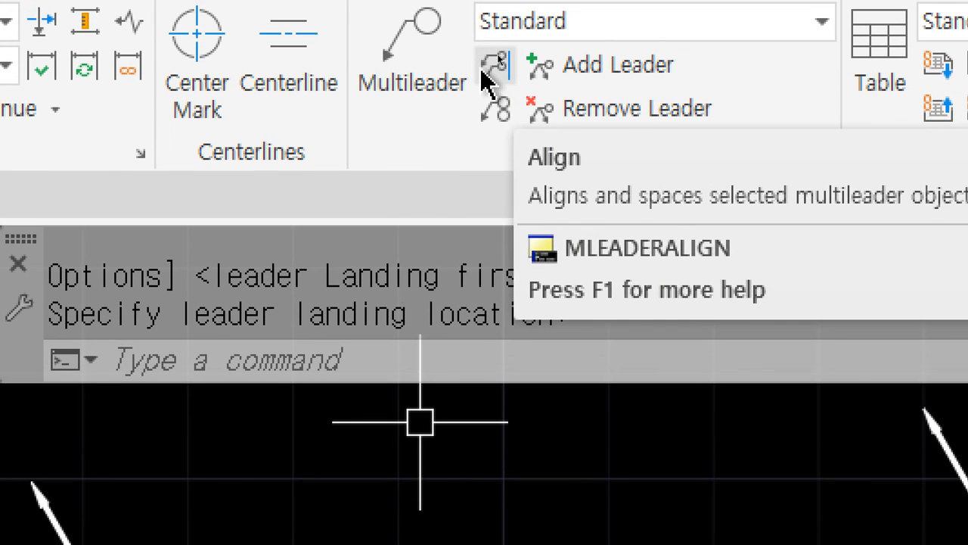
click(484, 75)
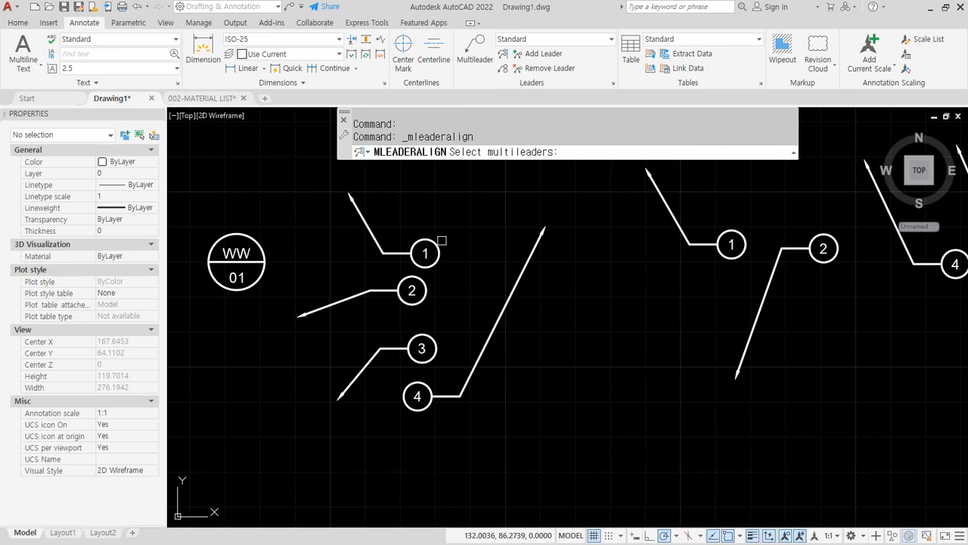
click(456, 206)
click(368, 452)
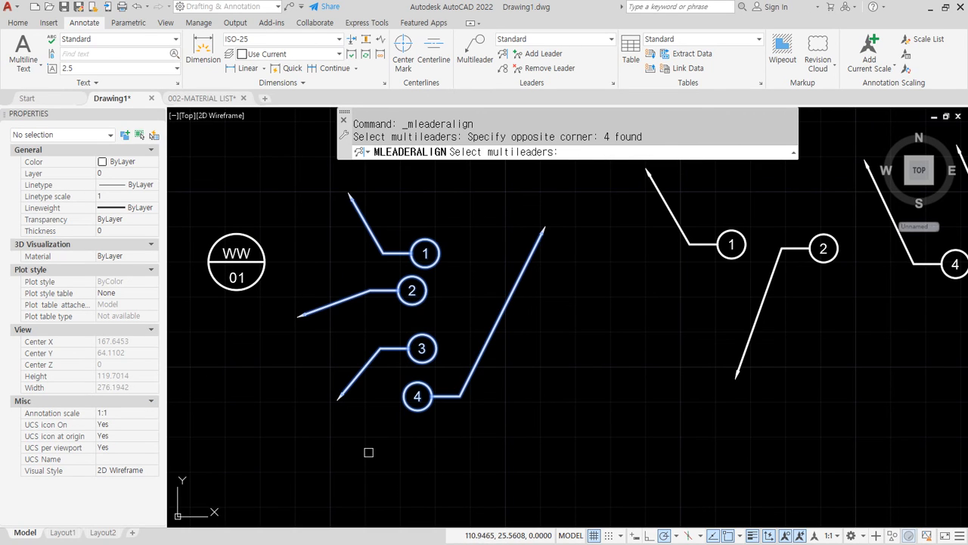
key(Return)
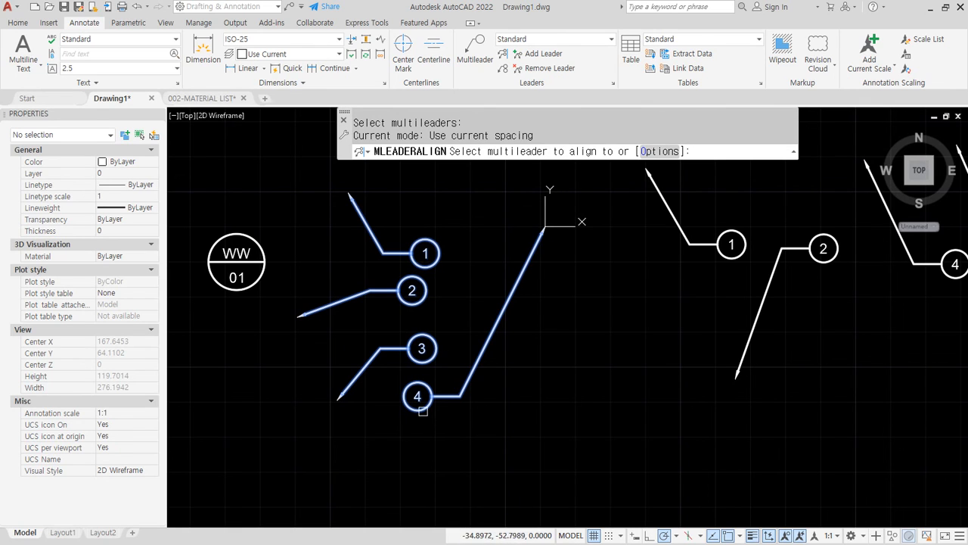
click(439, 265)
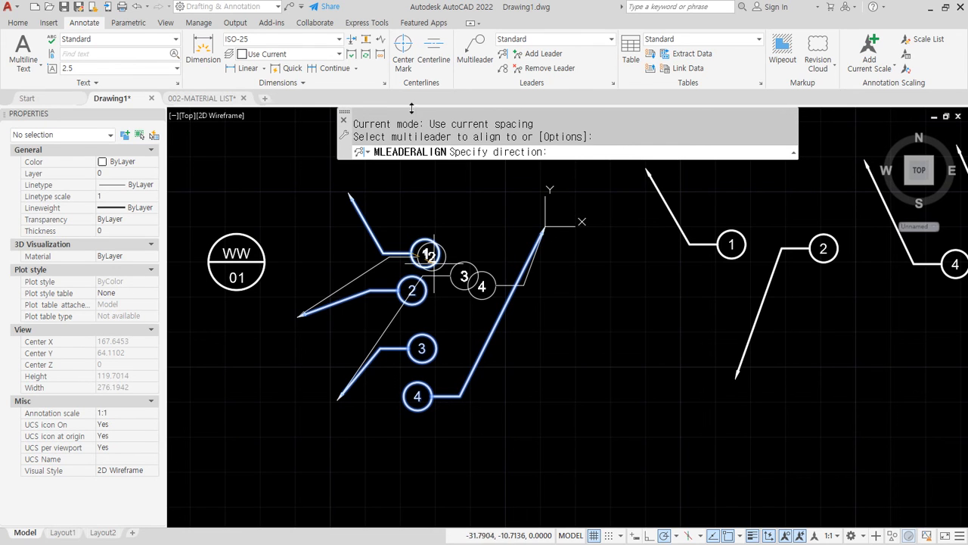
click(411, 182)
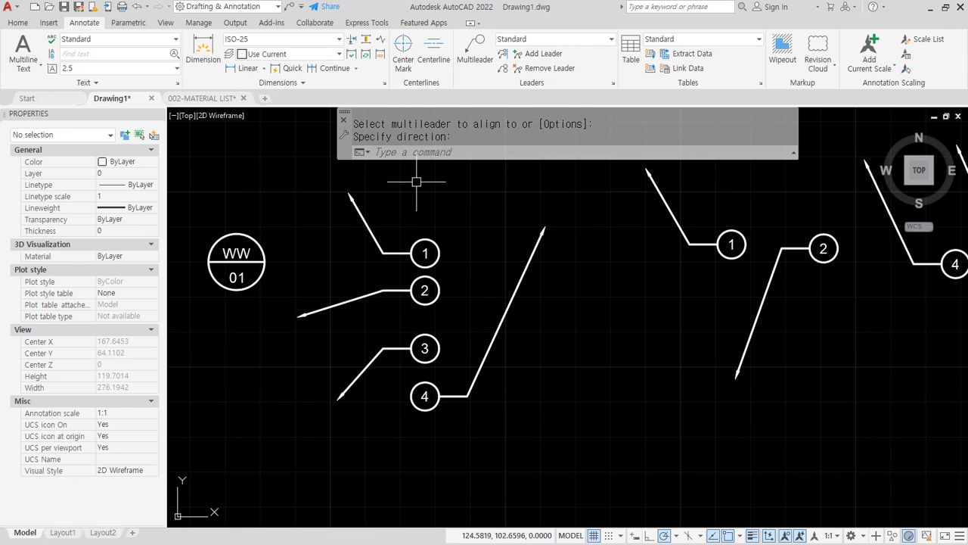
Step: Align the four multileaders of the right-hand row horizontally to tag 2, keeping the current spacing
middle_drag(598, 169, 428, 201)
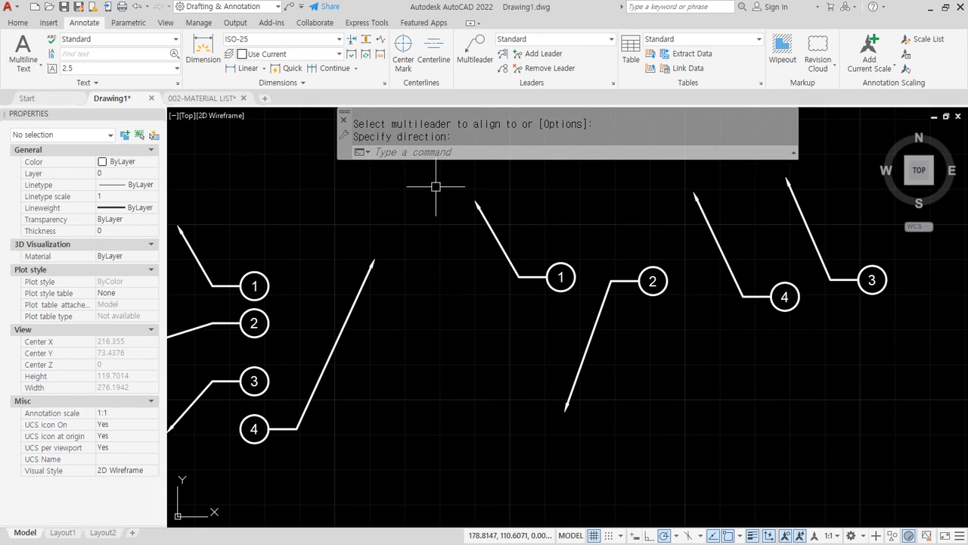
click(503, 55)
click(882, 232)
click(481, 321)
key(Return)
middle_drag(564, 279, 474, 287)
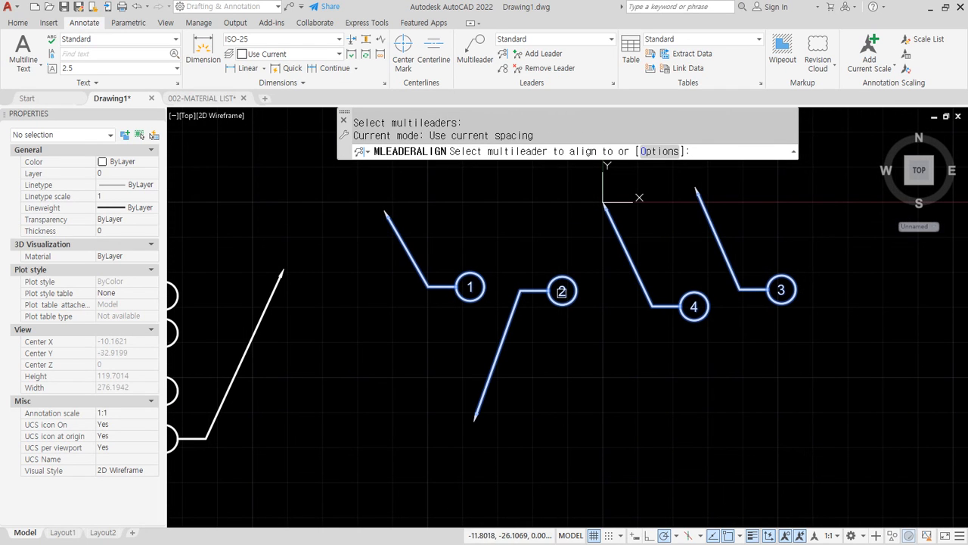
click(562, 292)
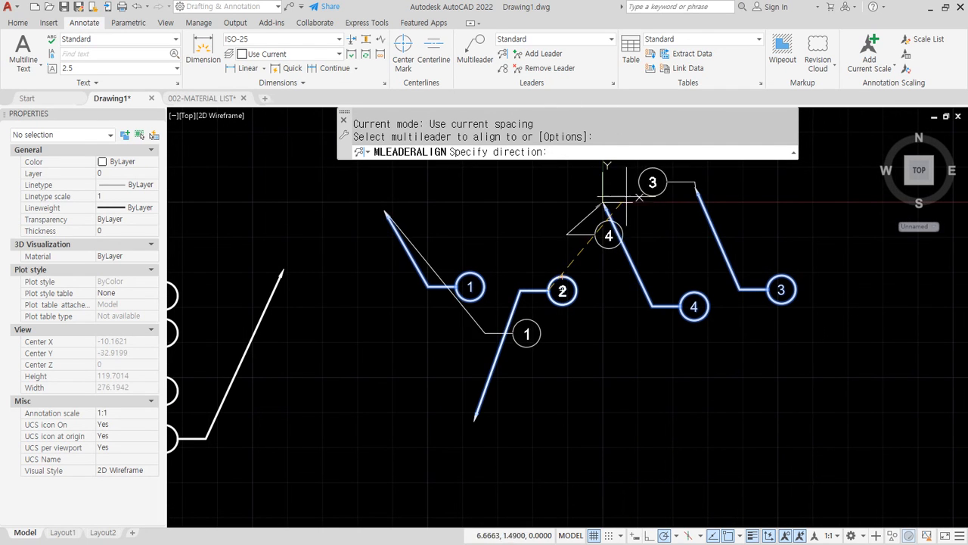
click(668, 279)
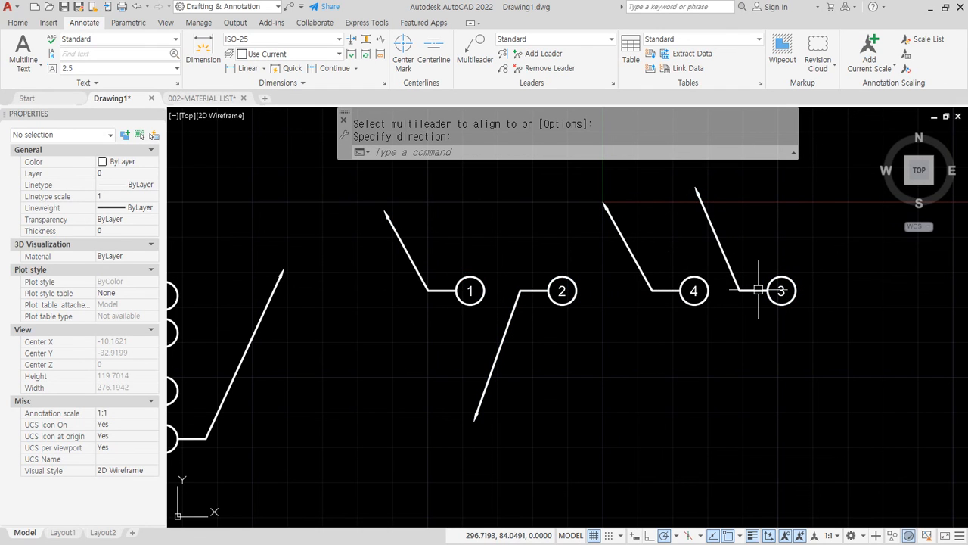
scroll(340, 294, down, 2)
middle_drag(342, 294, 474, 293)
drag(360, 260, 360, 450)
drag(781, 285, 505, 285)
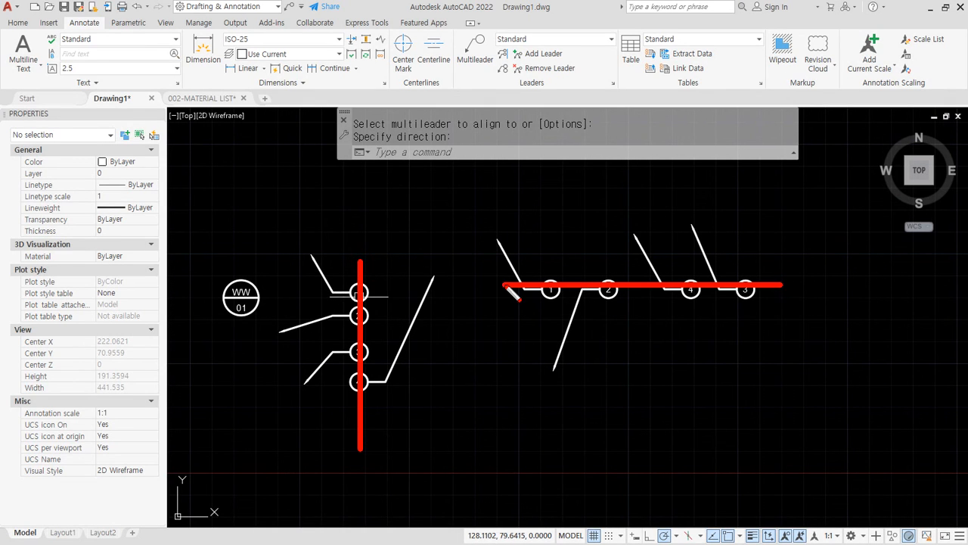
key(Escape)
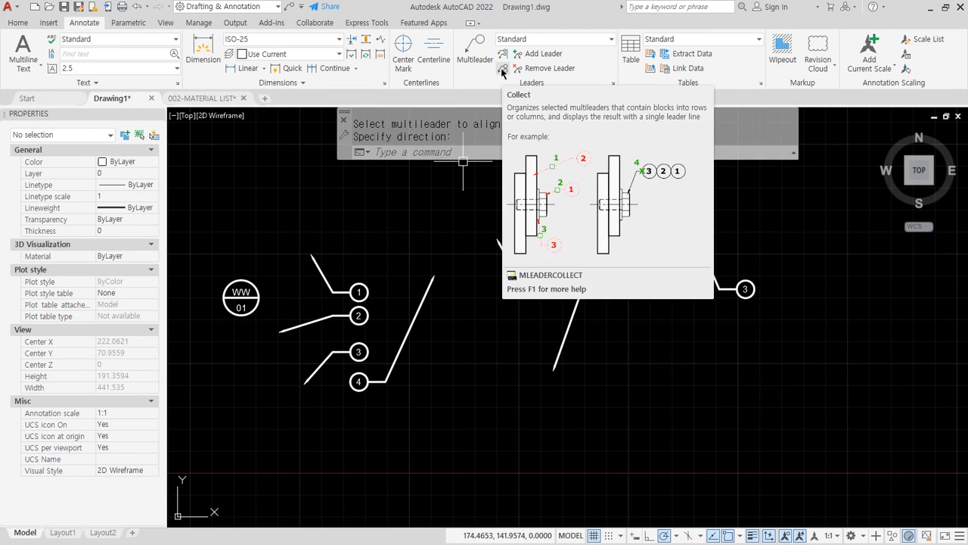
Step: Collect the four multileaders of the right-hand row into one horizontal multileader placed below the row
click(503, 70)
click(811, 235)
click(534, 356)
key(Return)
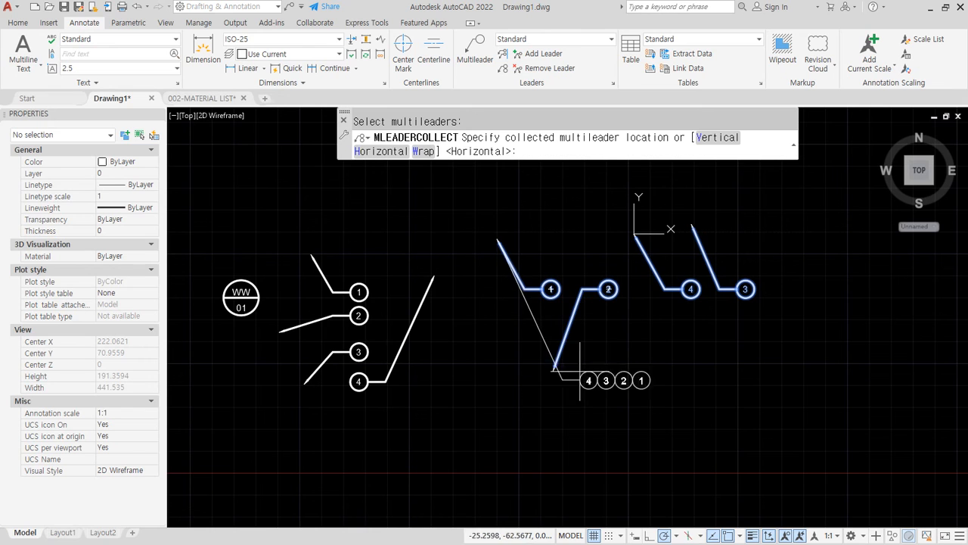
click(594, 396)
key(Return)
click(719, 370)
click(517, 458)
key(Return)
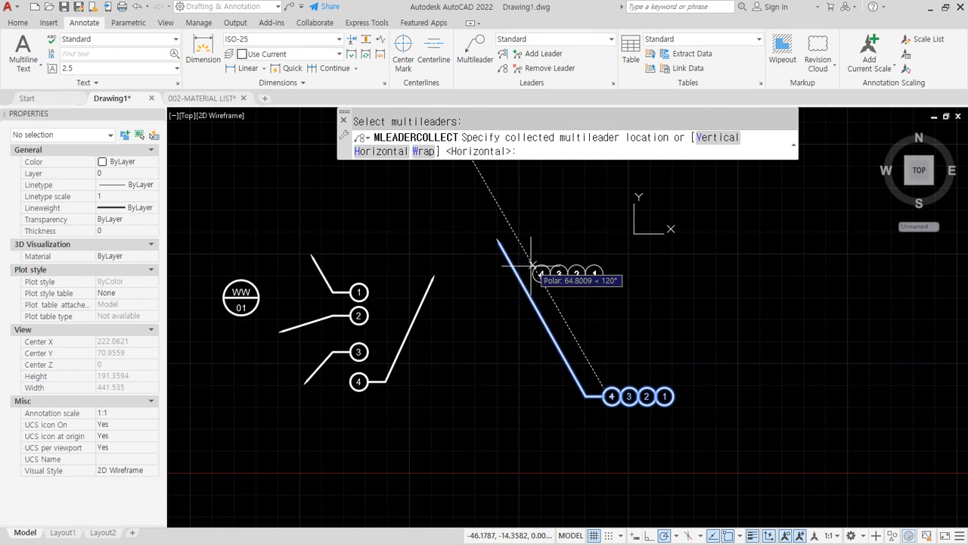
key(Escape)
mouse_move(492, 250)
mouse_down()
mouse_move(479, 192)
mouse_move(541, 363)
mouse_move(579, 389)
mouse_move(572, 402)
mouse_up()
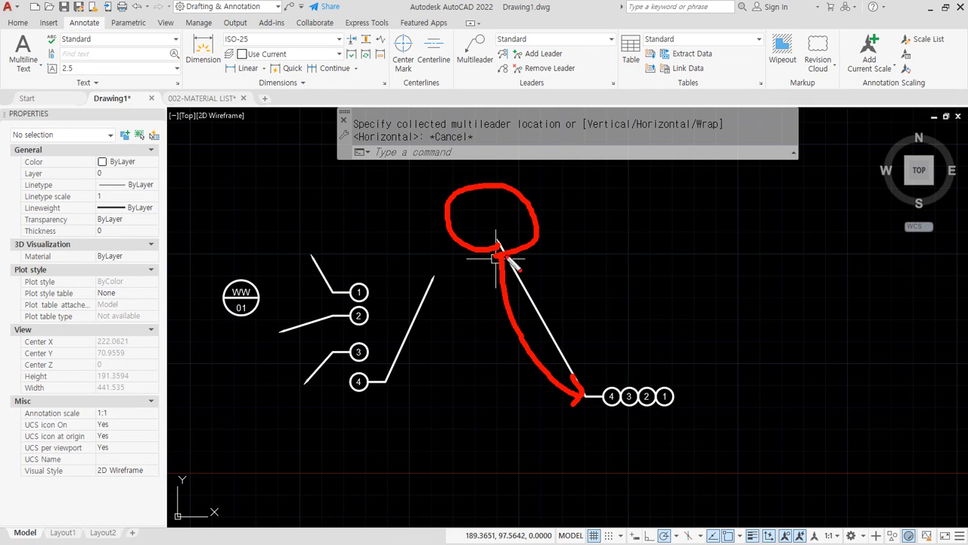
mouse_move(501, 263)
mouse_down()
mouse_move(493, 266)
mouse_move(573, 210)
mouse_move(501, 273)
mouse_move(565, 389)
mouse_move(582, 400)
mouse_up()
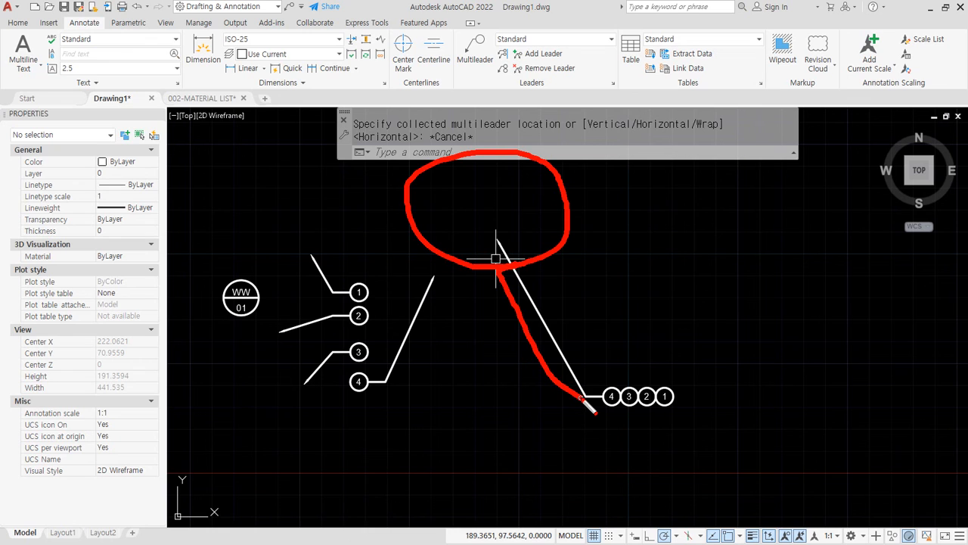
mouse_move(609, 445)
mouse_down()
mouse_move(600, 316)
mouse_move(681, 450)
mouse_move(587, 442)
mouse_up()
key(Escape)
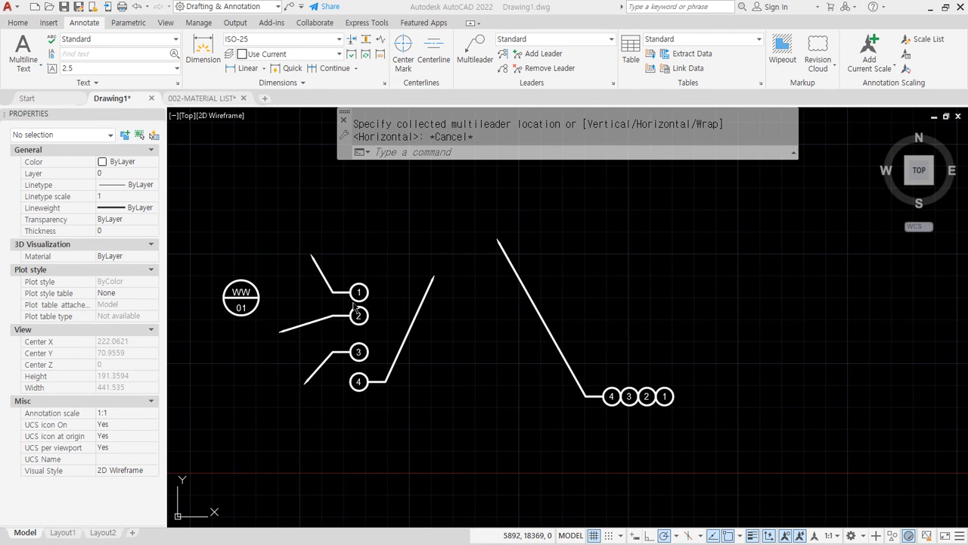
Step: Add three leader lines to the tag 1 multileader beside the WW/01 callout, two from its left side and one from its right
scroll(354, 303, up, 4)
middle_drag(387, 266, 467, 287)
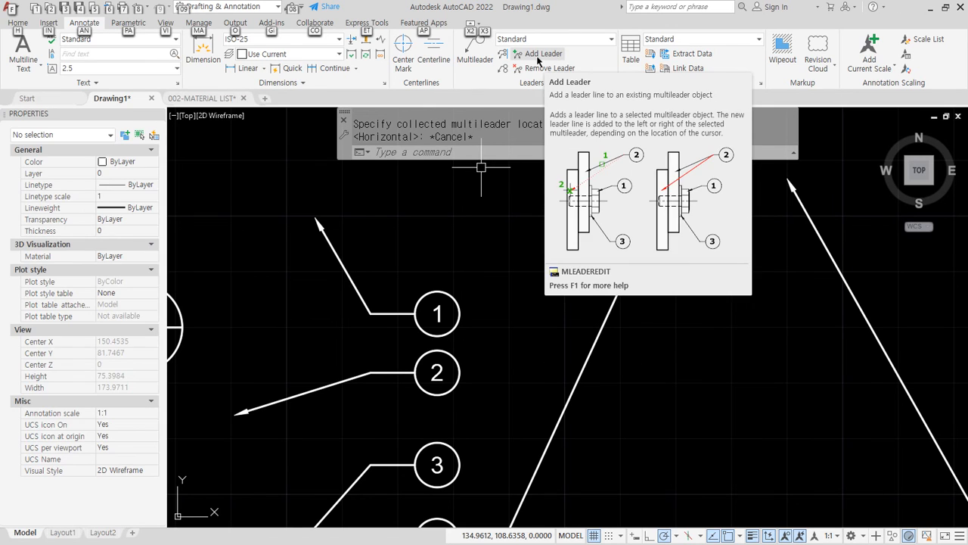
click(539, 66)
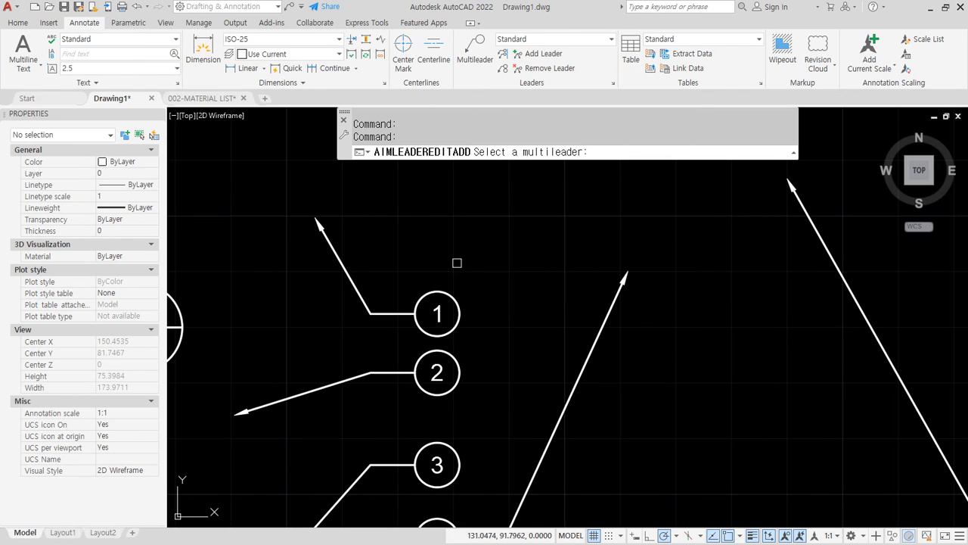
click(461, 306)
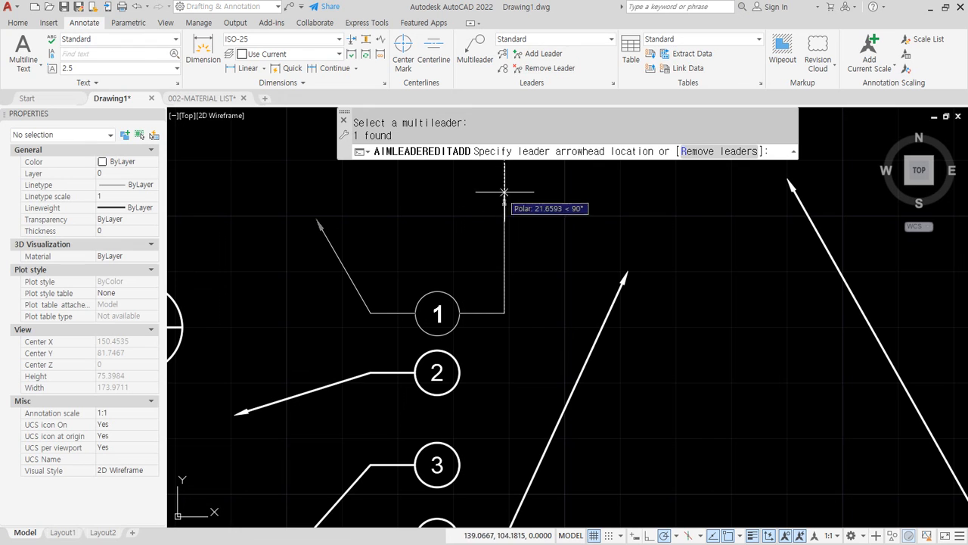
click(396, 205)
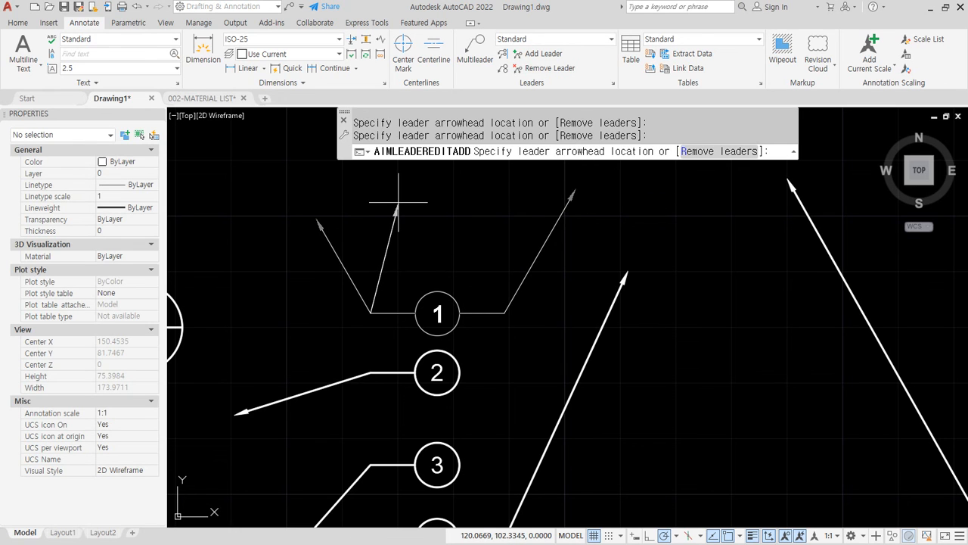
click(286, 332)
key(Return)
Step: Add three leader lines to the tag 4 multileader, two running down from its left side and one down from its right
middle_drag(413, 380, 402, 253)
key(Return)
click(441, 420)
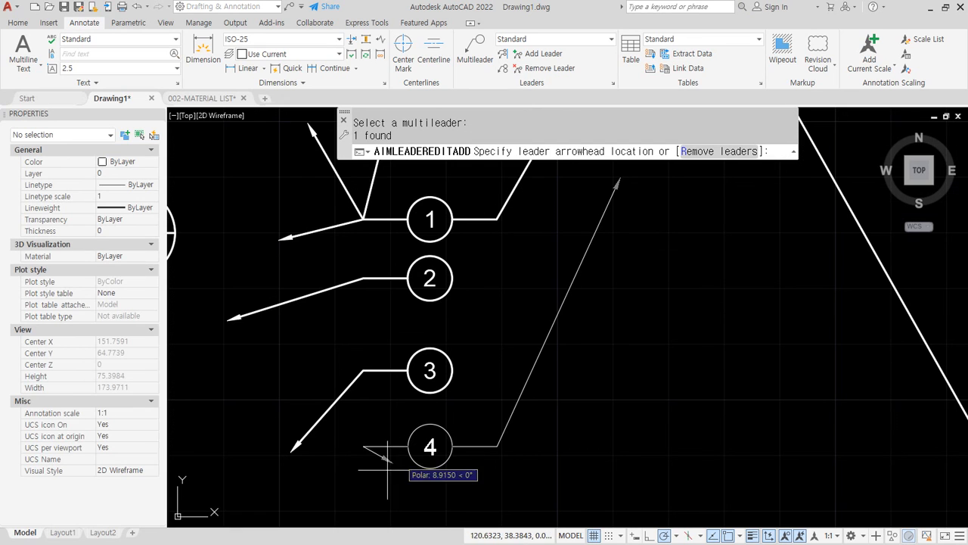
middle_drag(364, 478, 337, 371)
click(383, 452)
click(659, 449)
key(Return)
Step: Remove the three left-hand leader lines from the tag 1 multileader
scroll(611, 376, down, 3)
scroll(611, 377, up, 2)
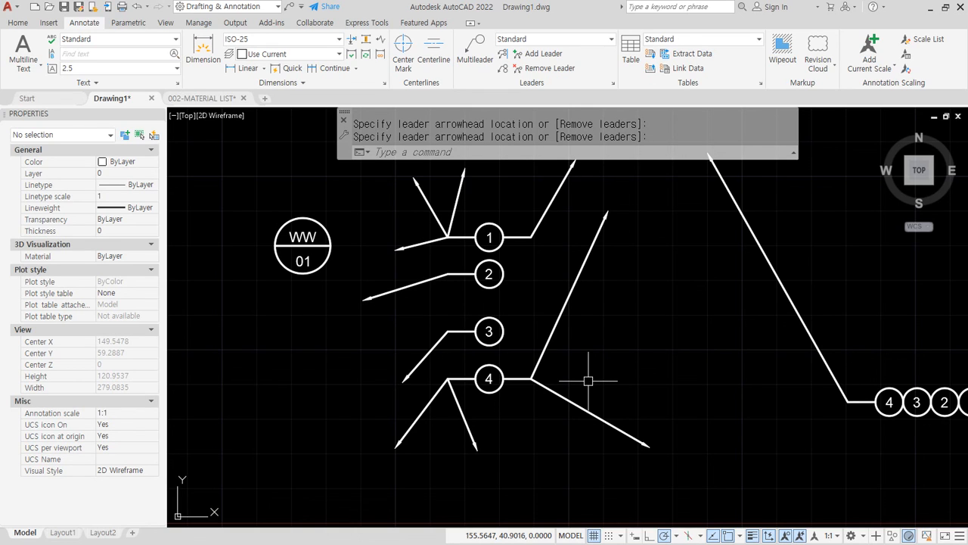
click(542, 70)
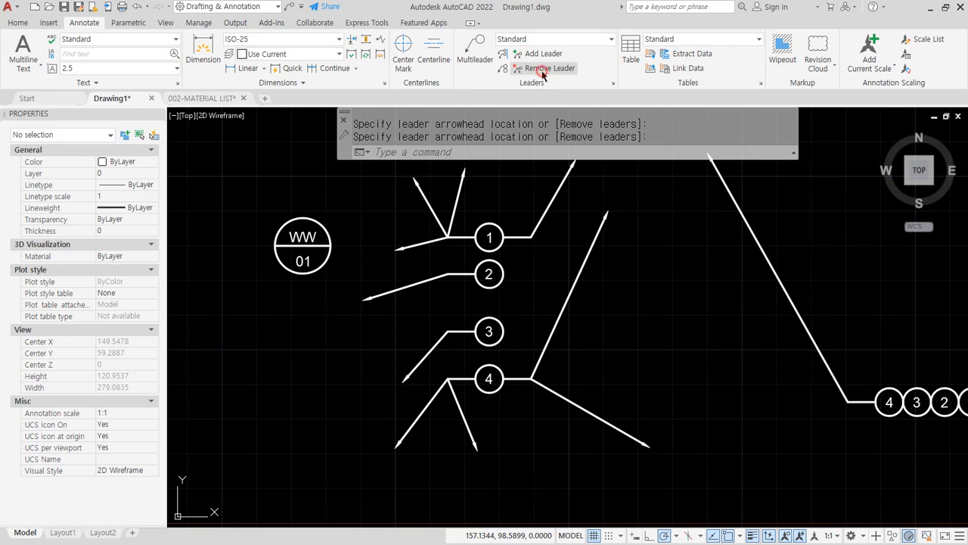
click(476, 230)
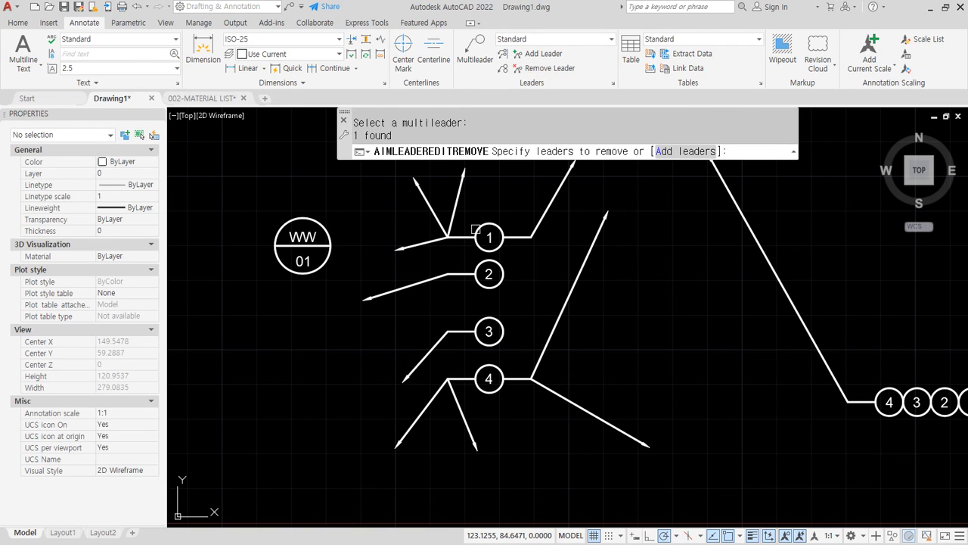
click(455, 216)
click(438, 218)
click(426, 240)
key(Return)
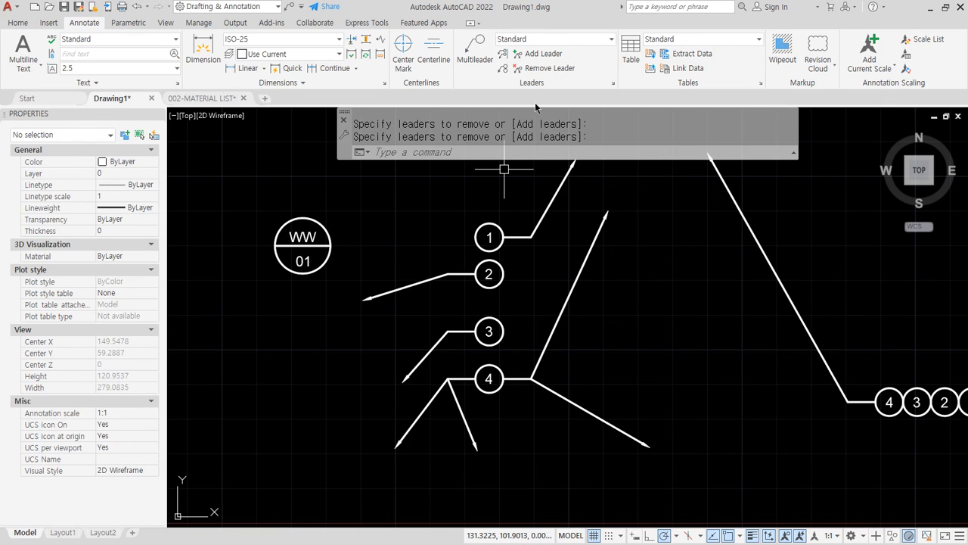
Step: Remove the upper right leader line and both left-hand leader lines from the tag 4 multileader
click(543, 69)
click(499, 389)
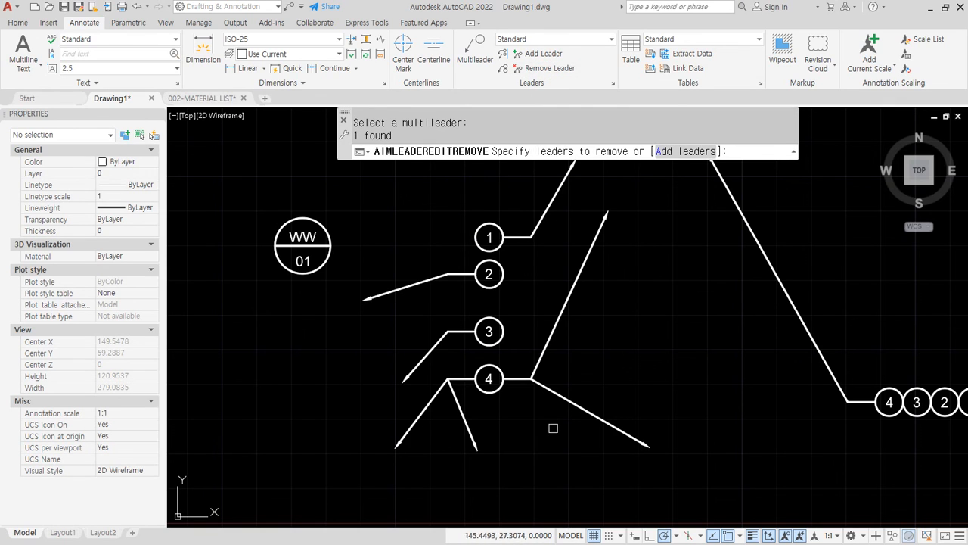
click(549, 339)
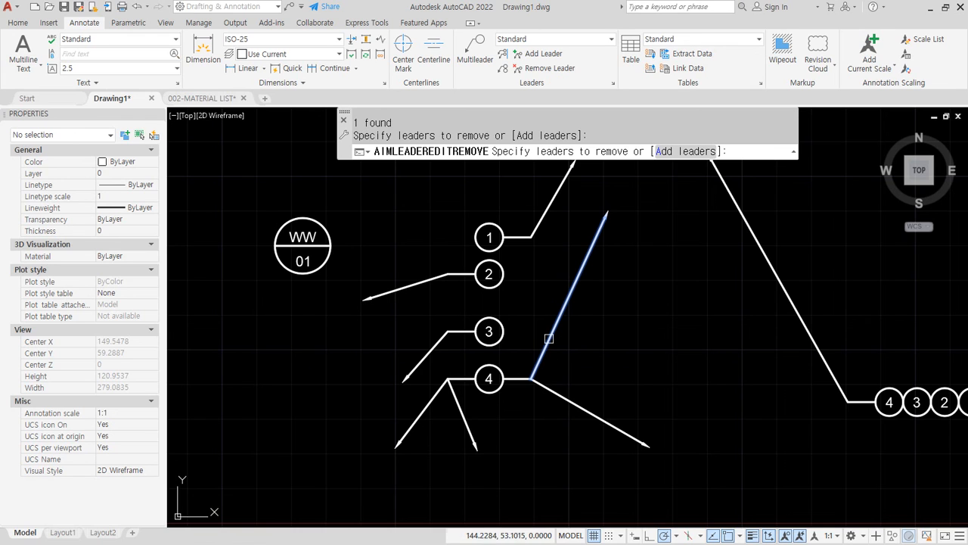
click(440, 386)
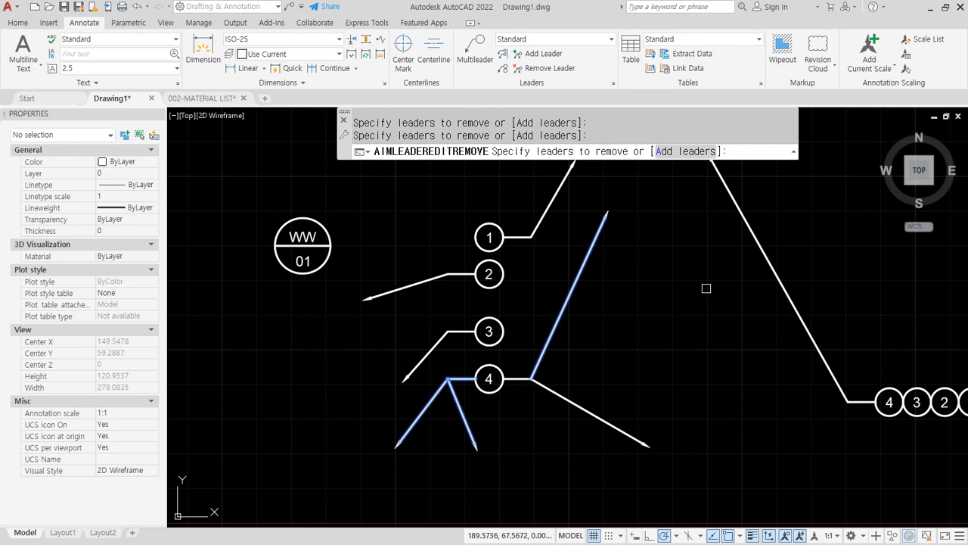
key(Return)
Step: Set the source block of the Standard multileader style to Triangle
scroll(595, 264, down, 2)
click(612, 84)
click(718, 197)
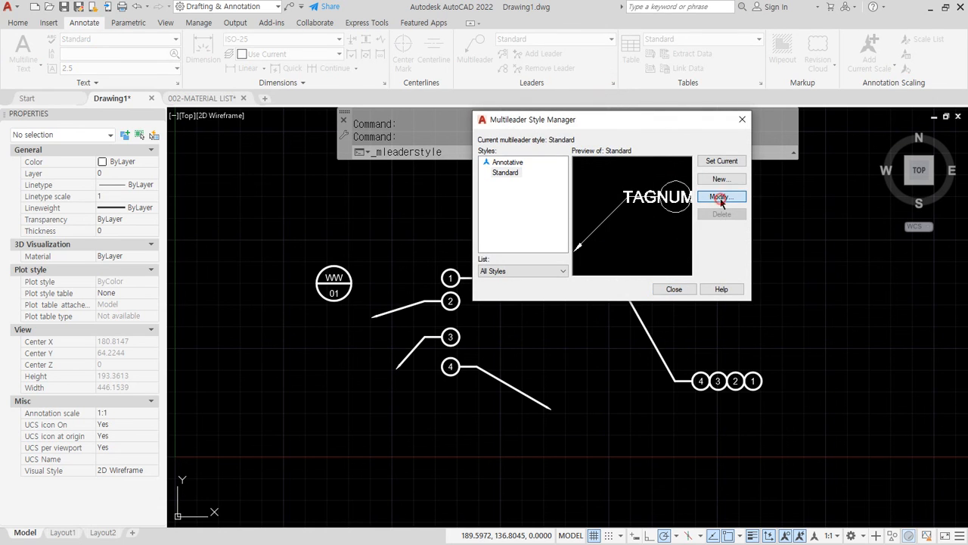
click(473, 199)
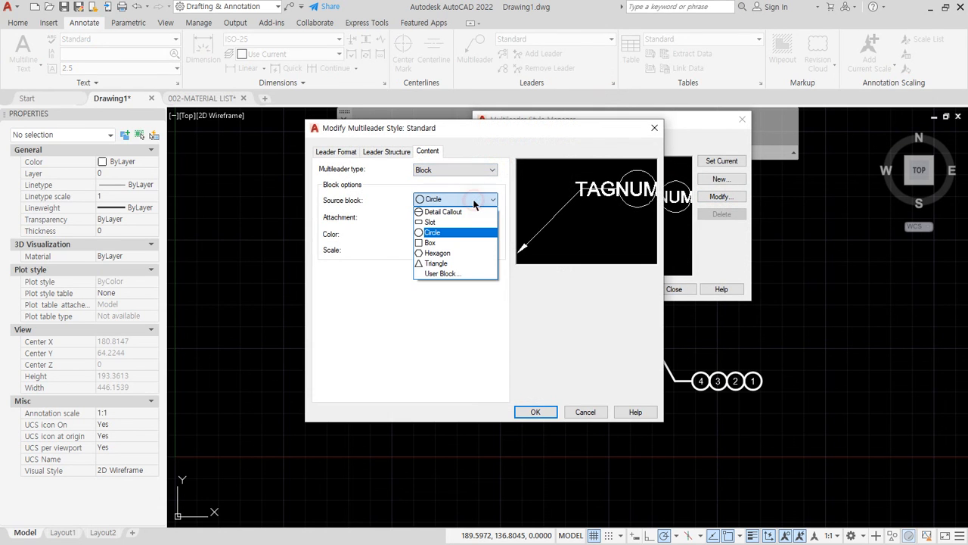
click(457, 264)
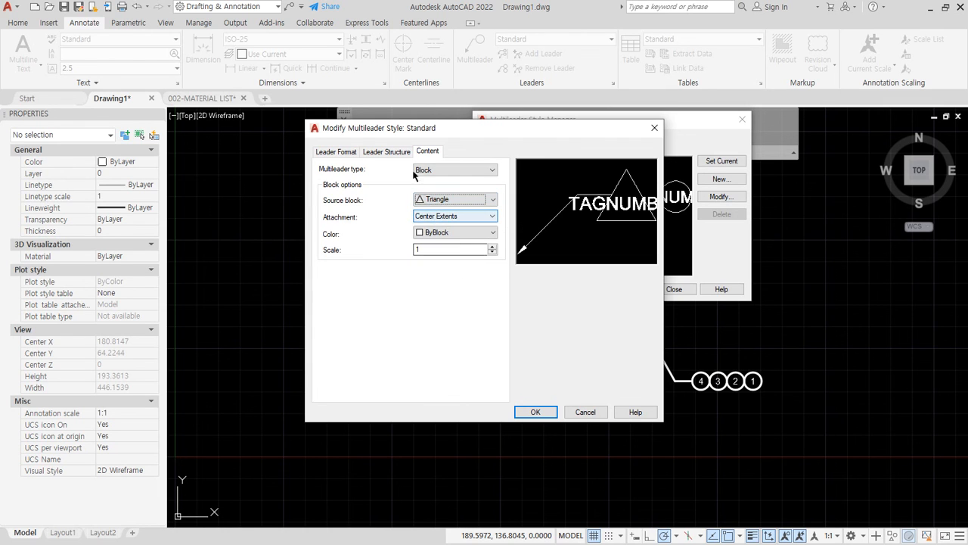
click(529, 413)
click(670, 290)
Step: Place a triangle-tag multileader in the empty area above the collected tags, with tag number 1
middle_drag(433, 302, 427, 301)
click(474, 48)
middle_drag(577, 261, 429, 261)
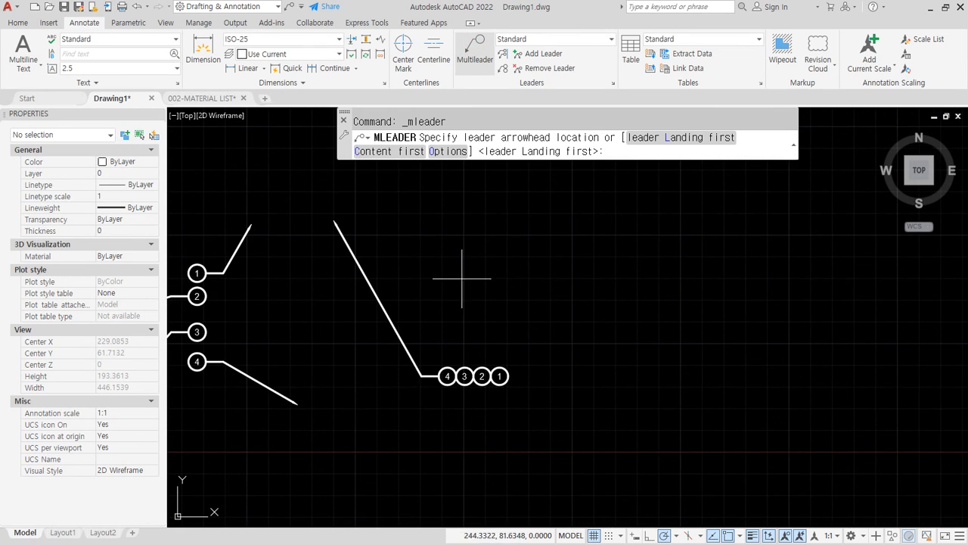
scroll(515, 300, up, 4)
click(478, 304)
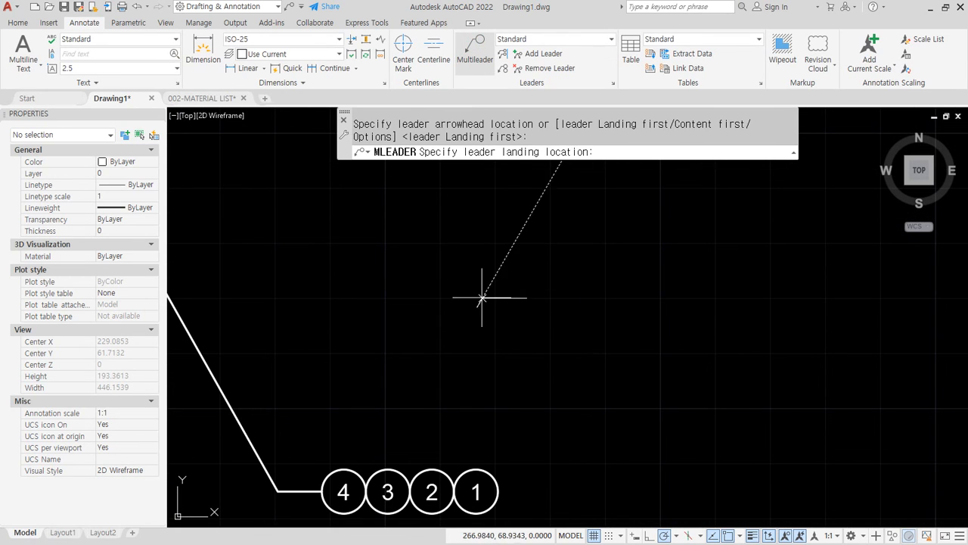
click(515, 242)
text(1)
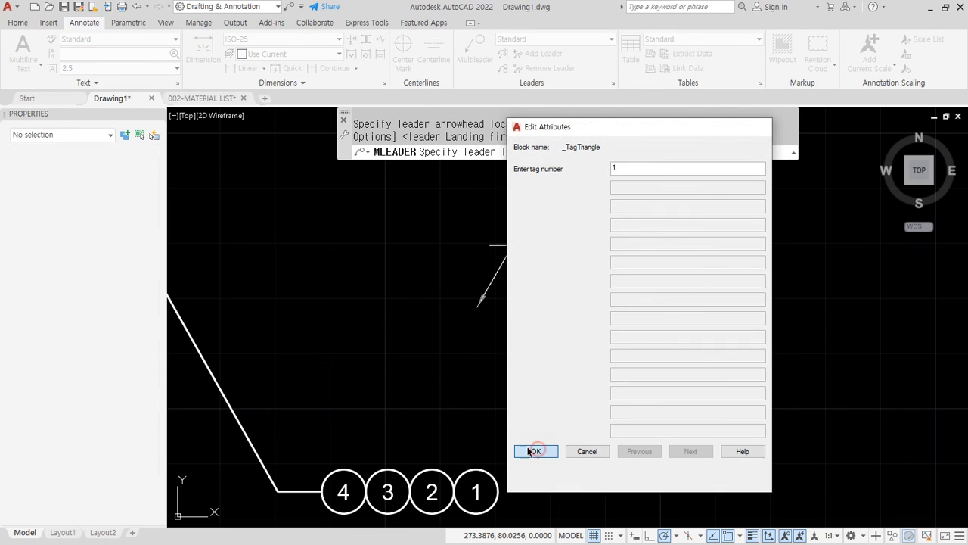
click(536, 450)
Step: Set the leader type of the triangle-tag multileader to None
click(564, 233)
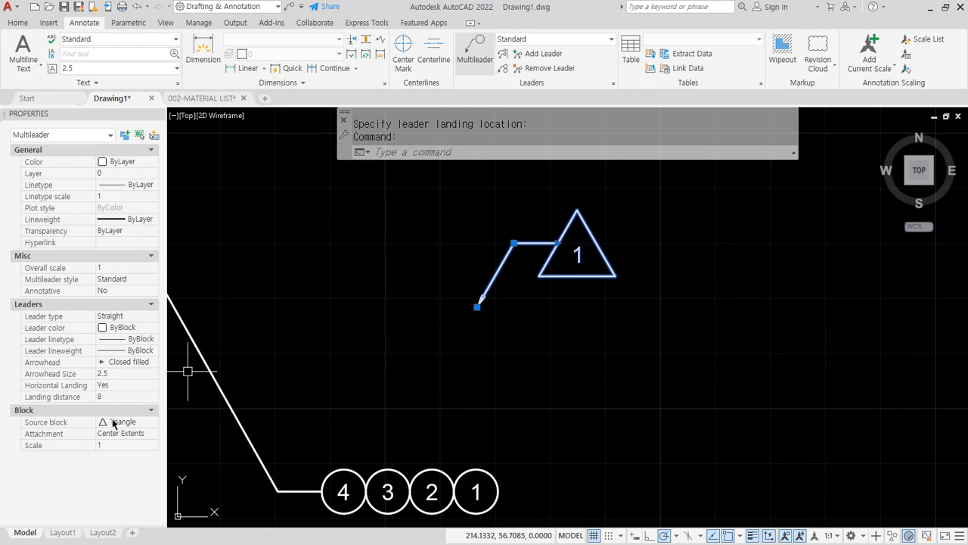
click(128, 317)
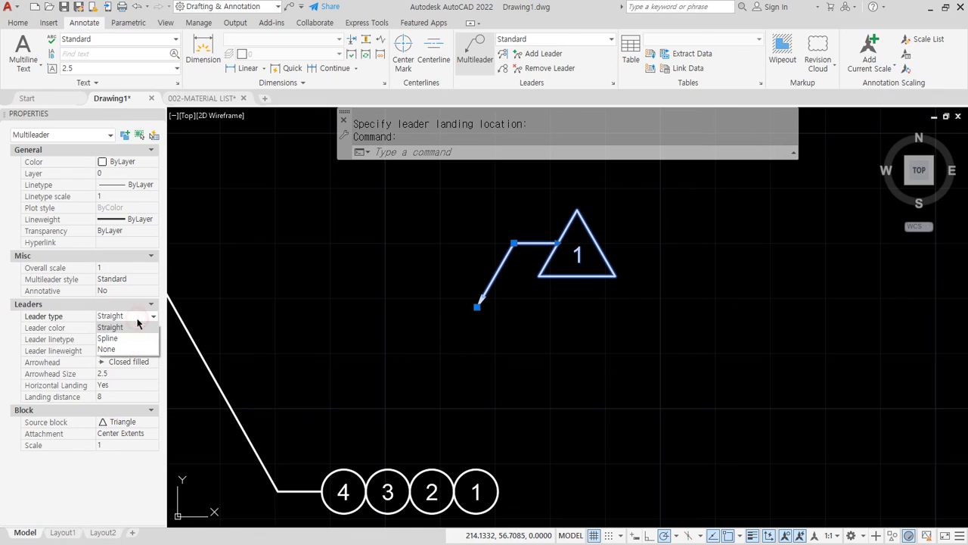
click(125, 350)
key(Escape)
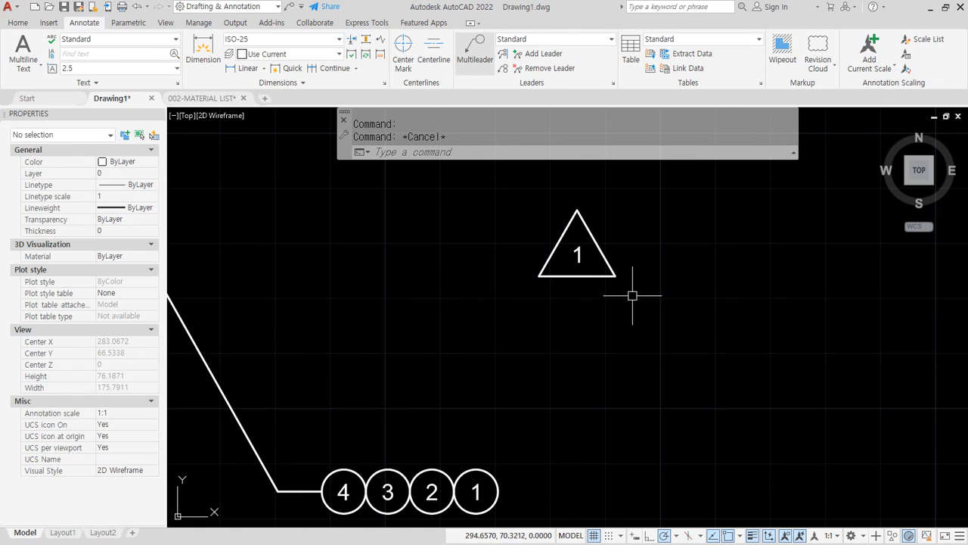
Step: Draw a roughly circular freehand revision cloud beside the triangle tag, using arc length 10 and the Calligraphy style
middle_drag(633, 292, 578, 298)
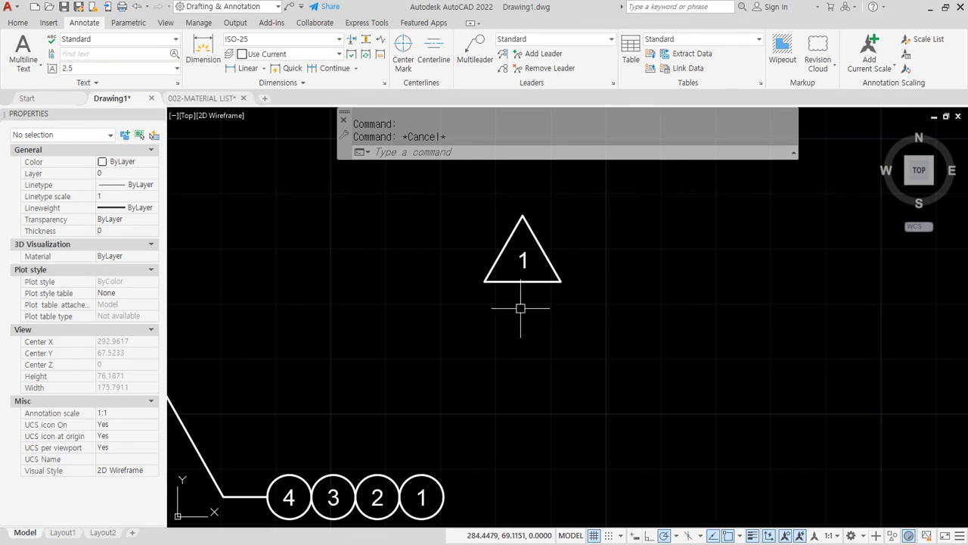
middle_drag(630, 313, 515, 315)
text(REVC)
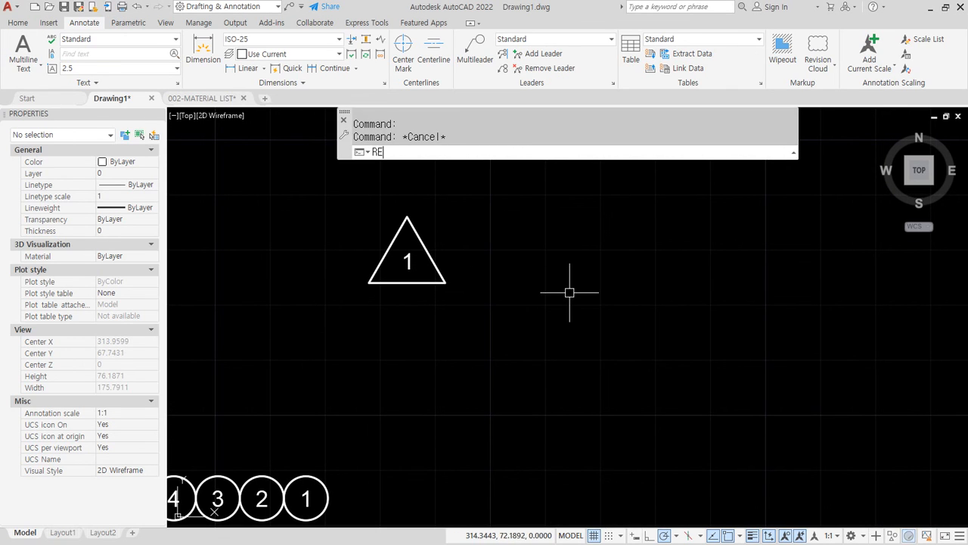
key(Return)
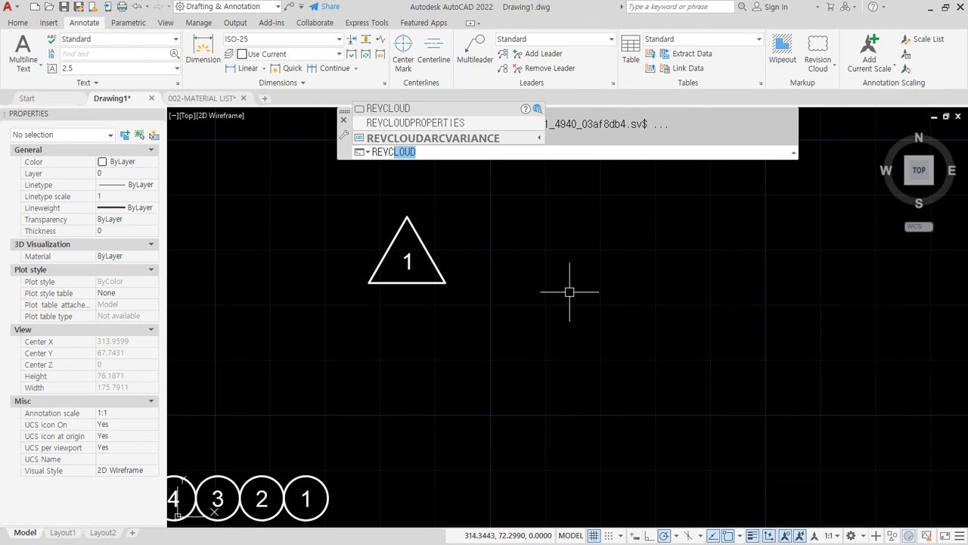
key(Return)
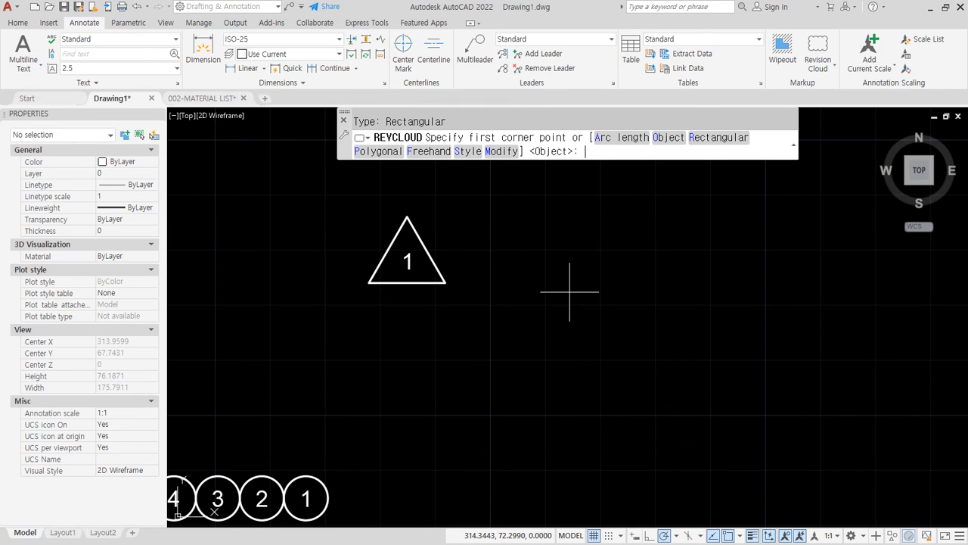
click(606, 137)
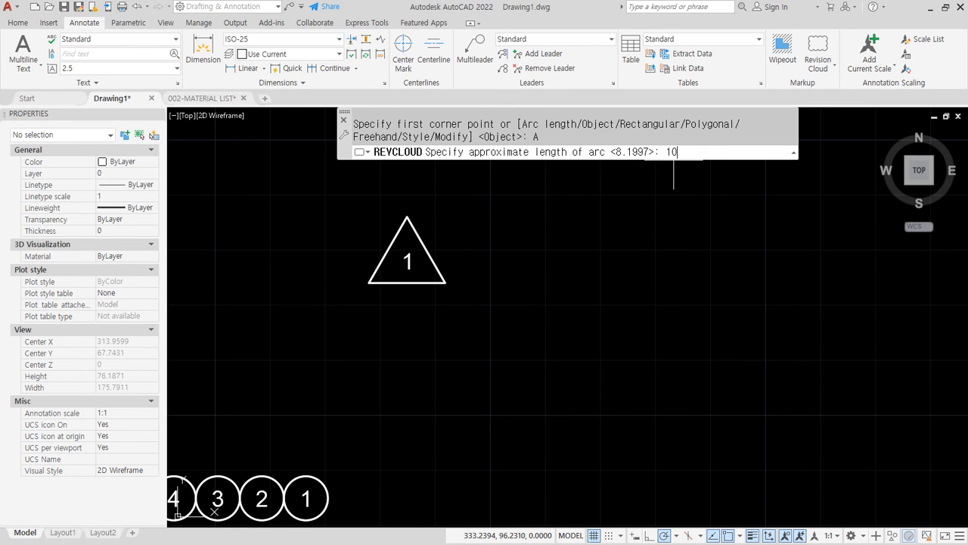
key(Return)
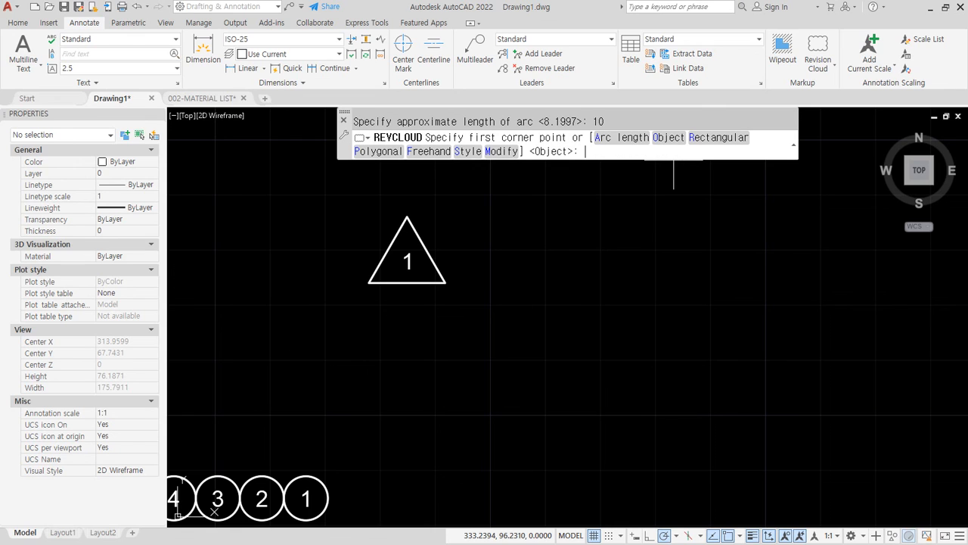
click(469, 151)
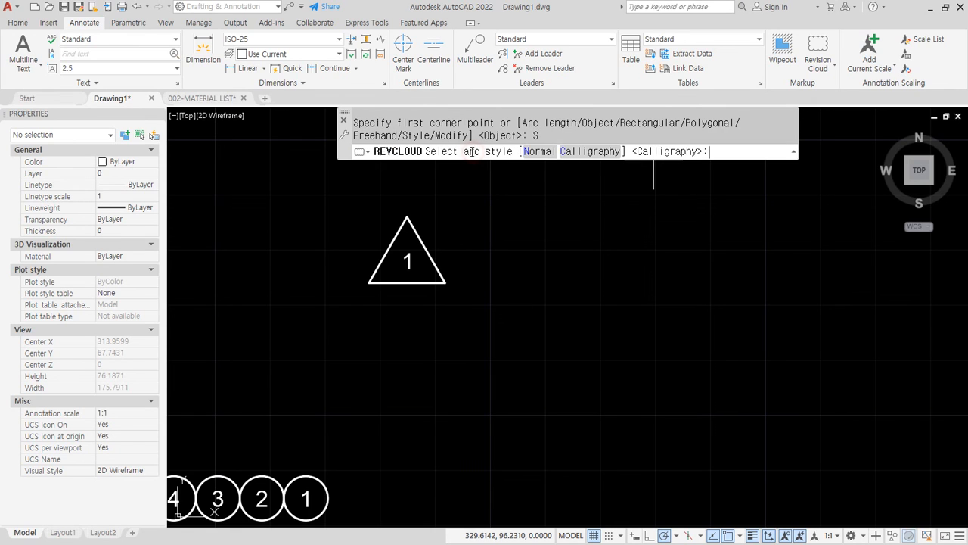
click(577, 152)
click(426, 151)
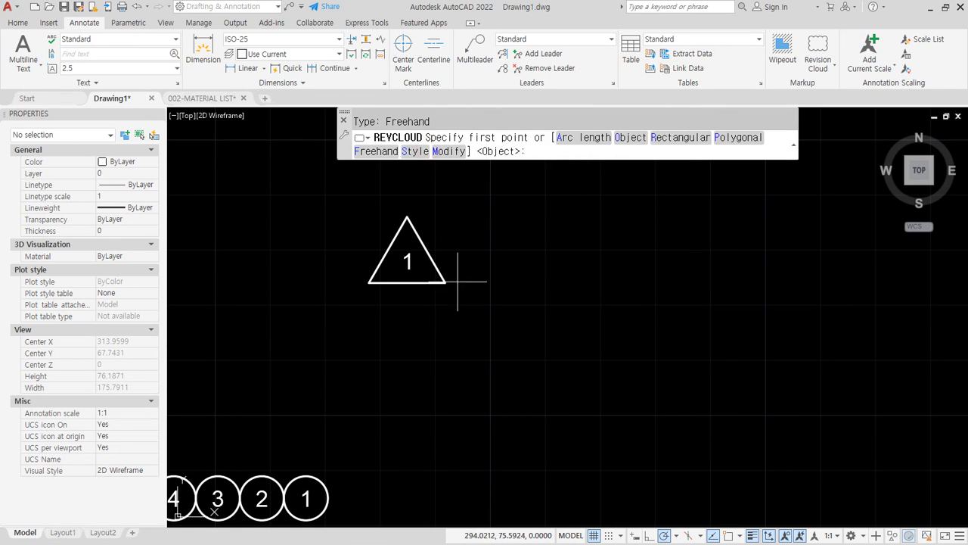
click(455, 376)
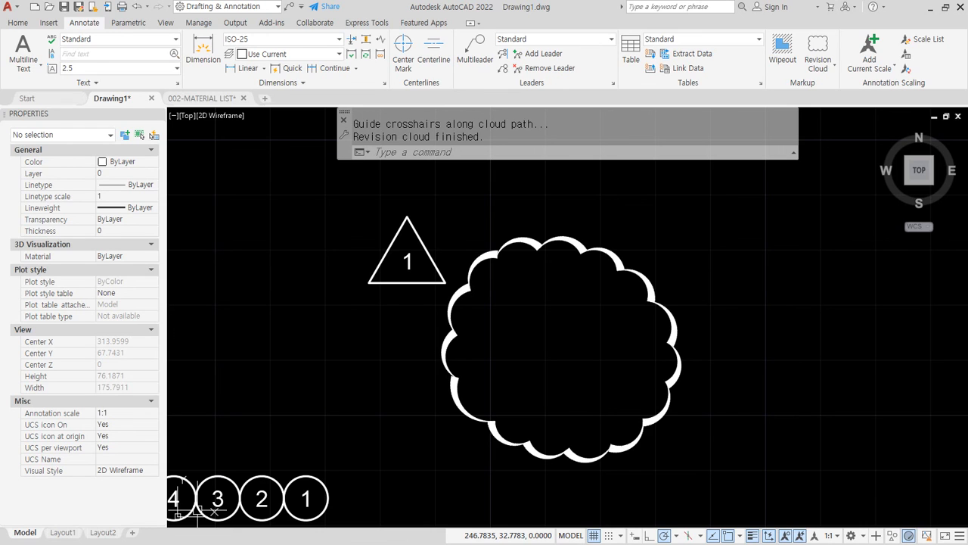
Step: Copy the triangle tag and the revision cloud to the clipboard
mouse_move(402, 193)
mouse_down()
mouse_move(337, 325)
mouse_move(400, 195)
mouse_up()
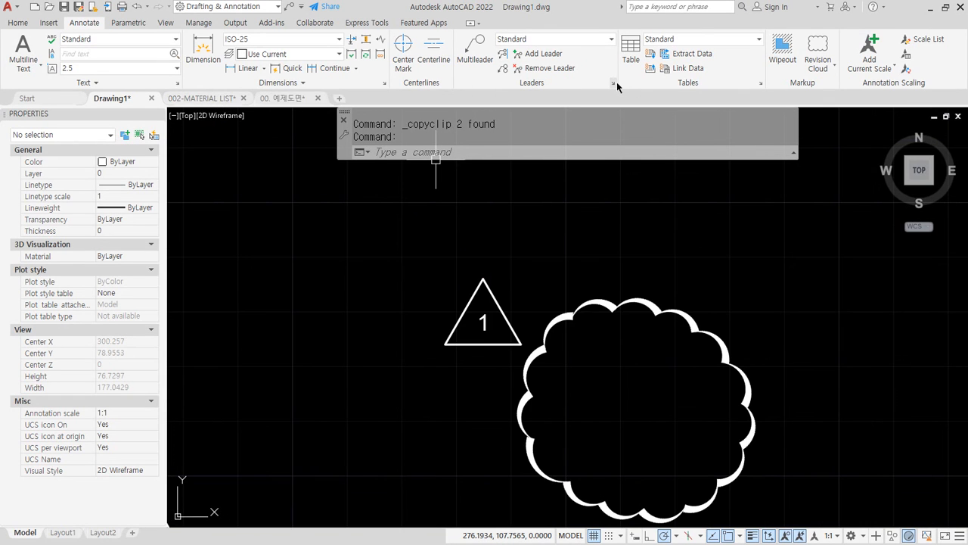
Step: Review the content, leader structure and leader format settings of the Standard multileader style
click(613, 84)
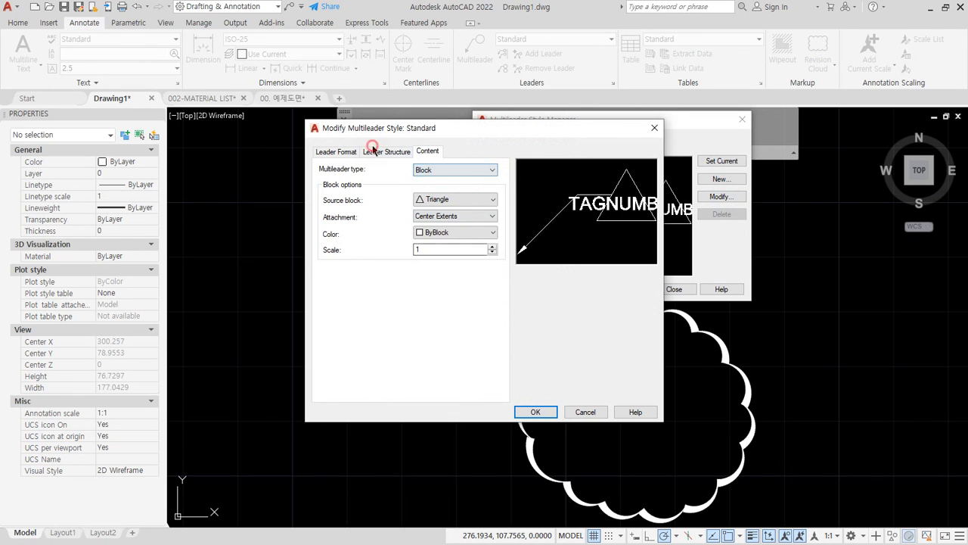
click(371, 150)
click(335, 155)
click(533, 410)
key(Escape)
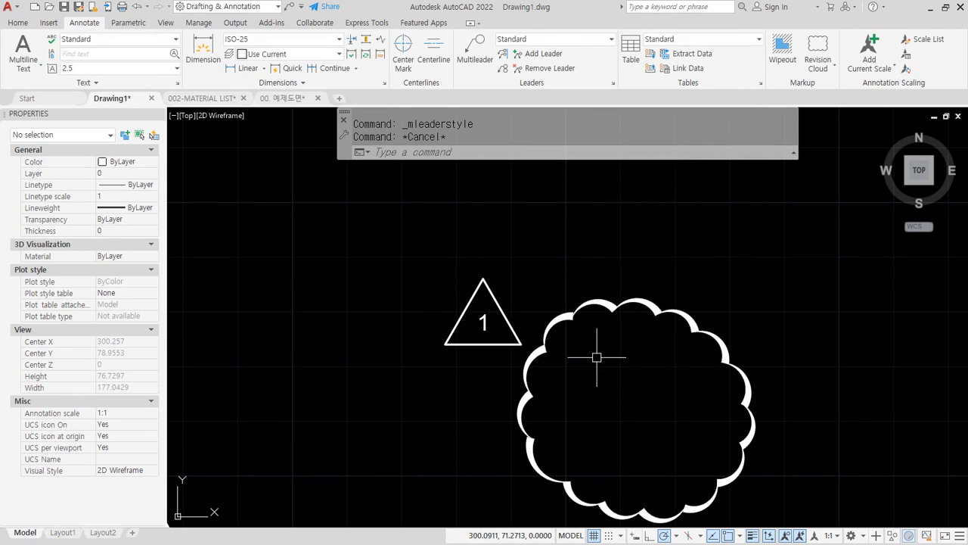